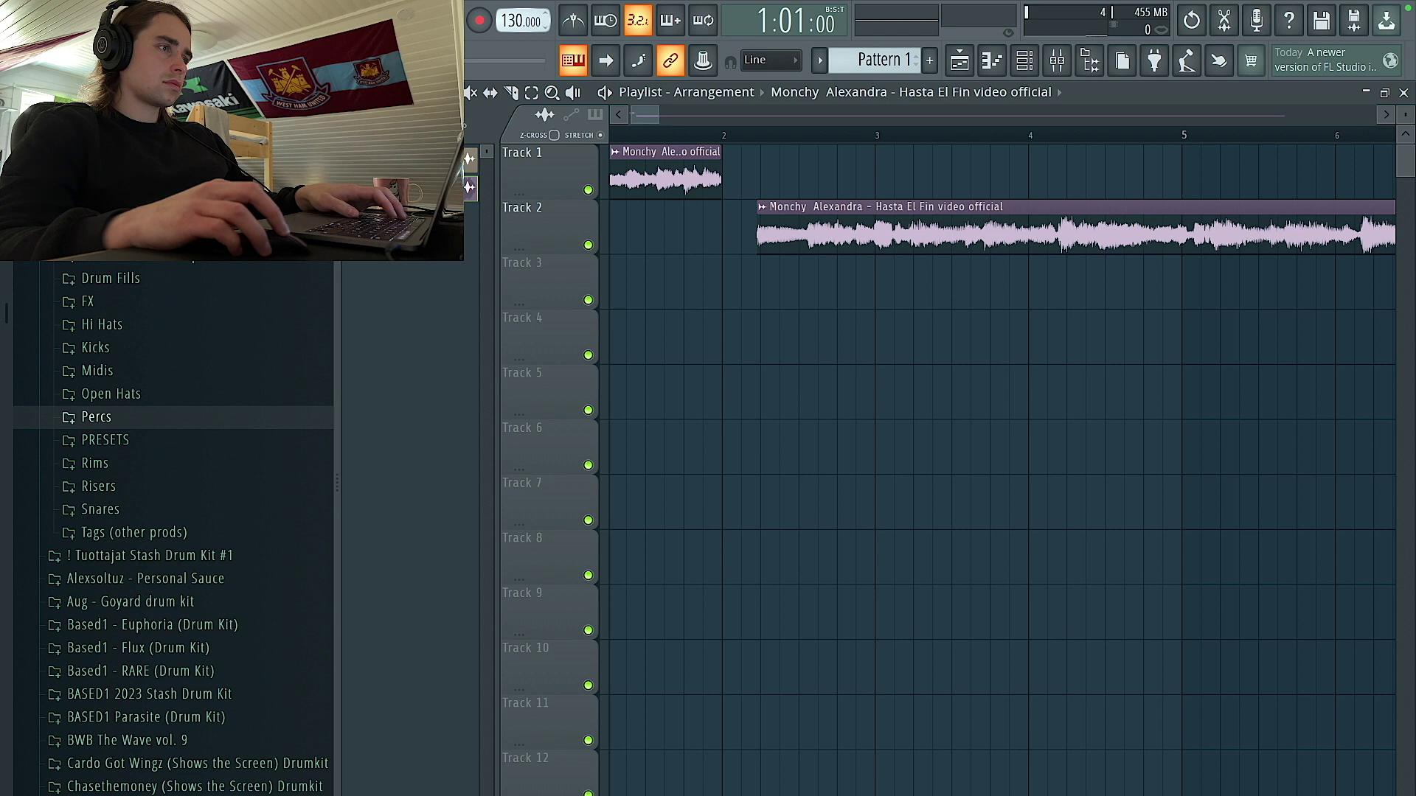
# Trim the song chop on Track 1 to end at bar 2 and repeat it back to back up to bar 5.
pyautogui.scroll(3, 603, 189)
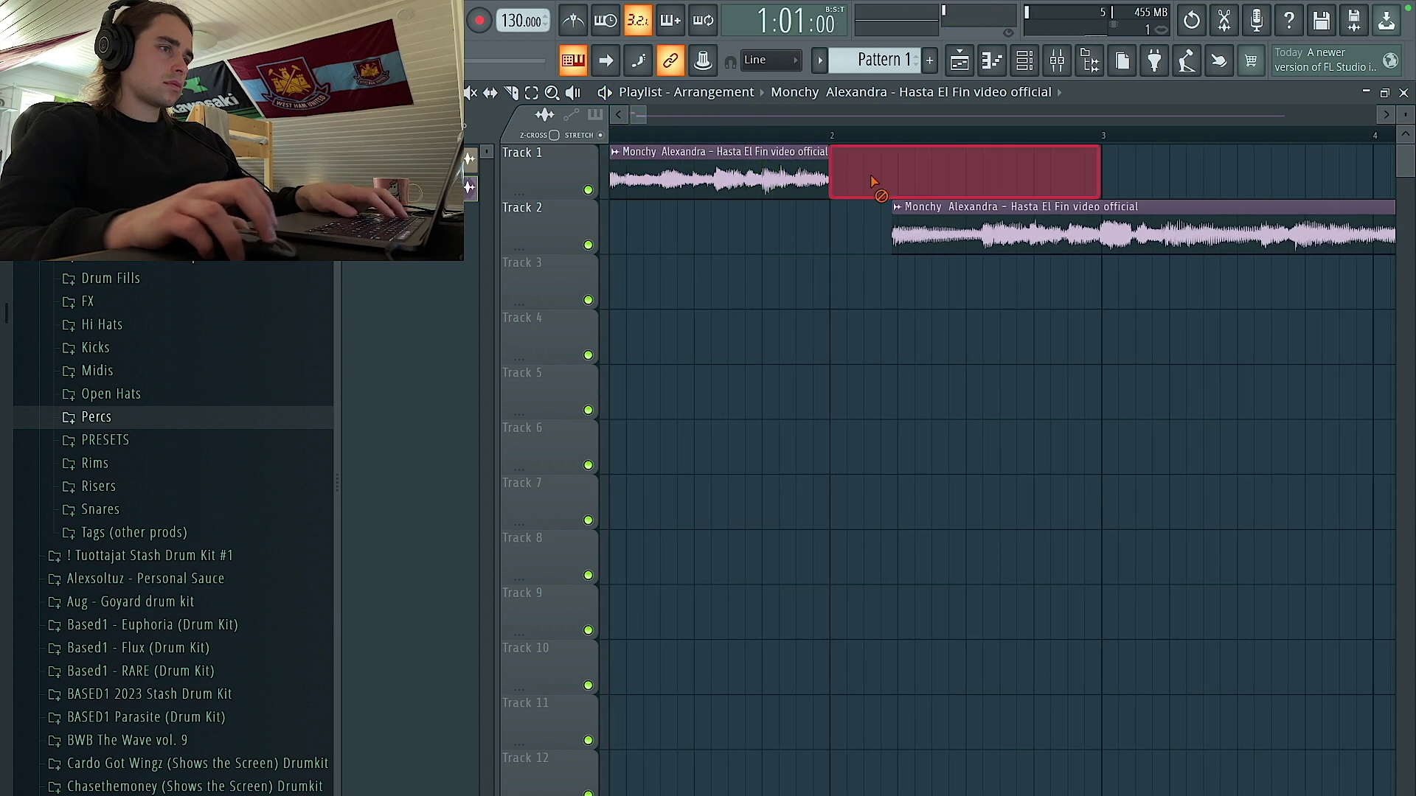
pyautogui.scroll(3, 847, 190)
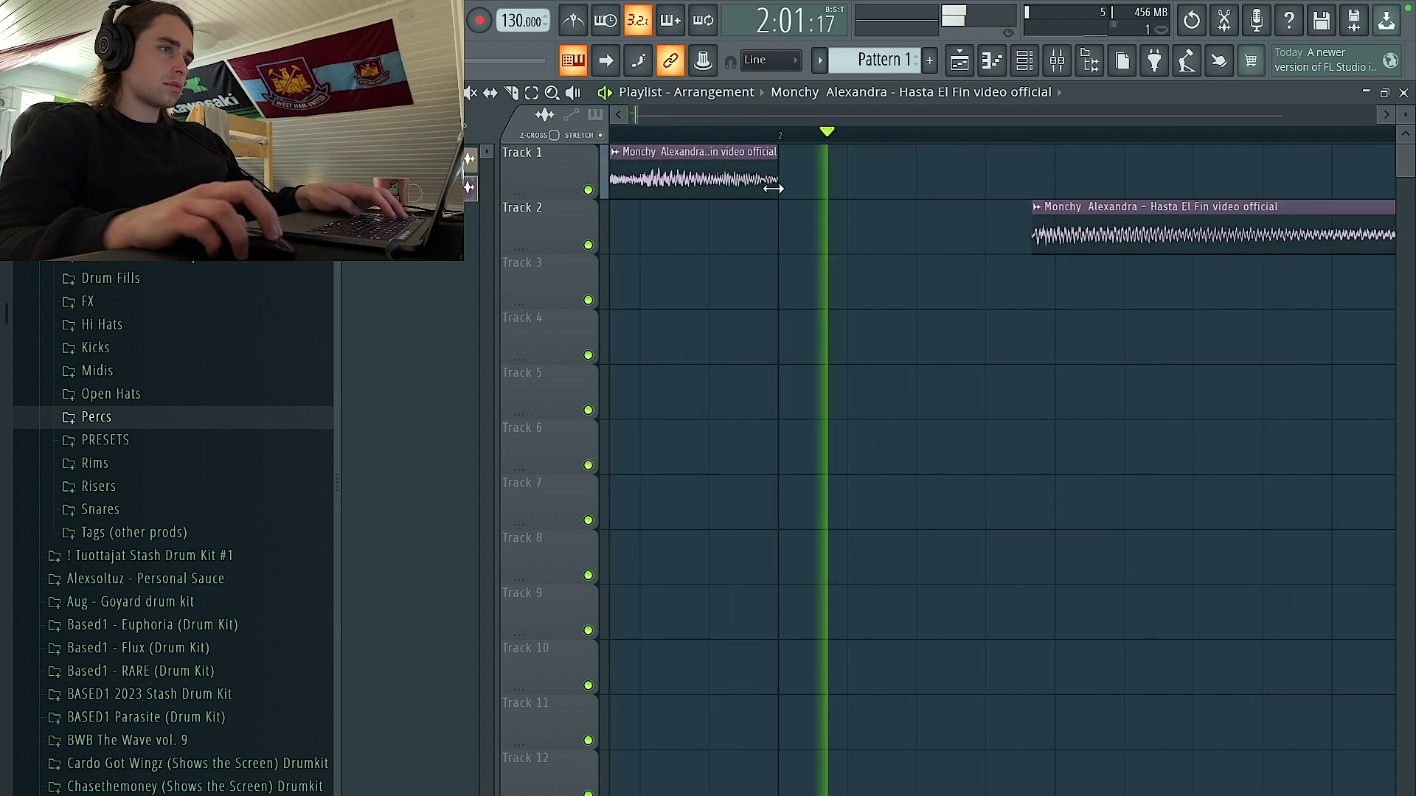
pyautogui.scroll(-4, 789, 186)
pyautogui.click(636, 177)
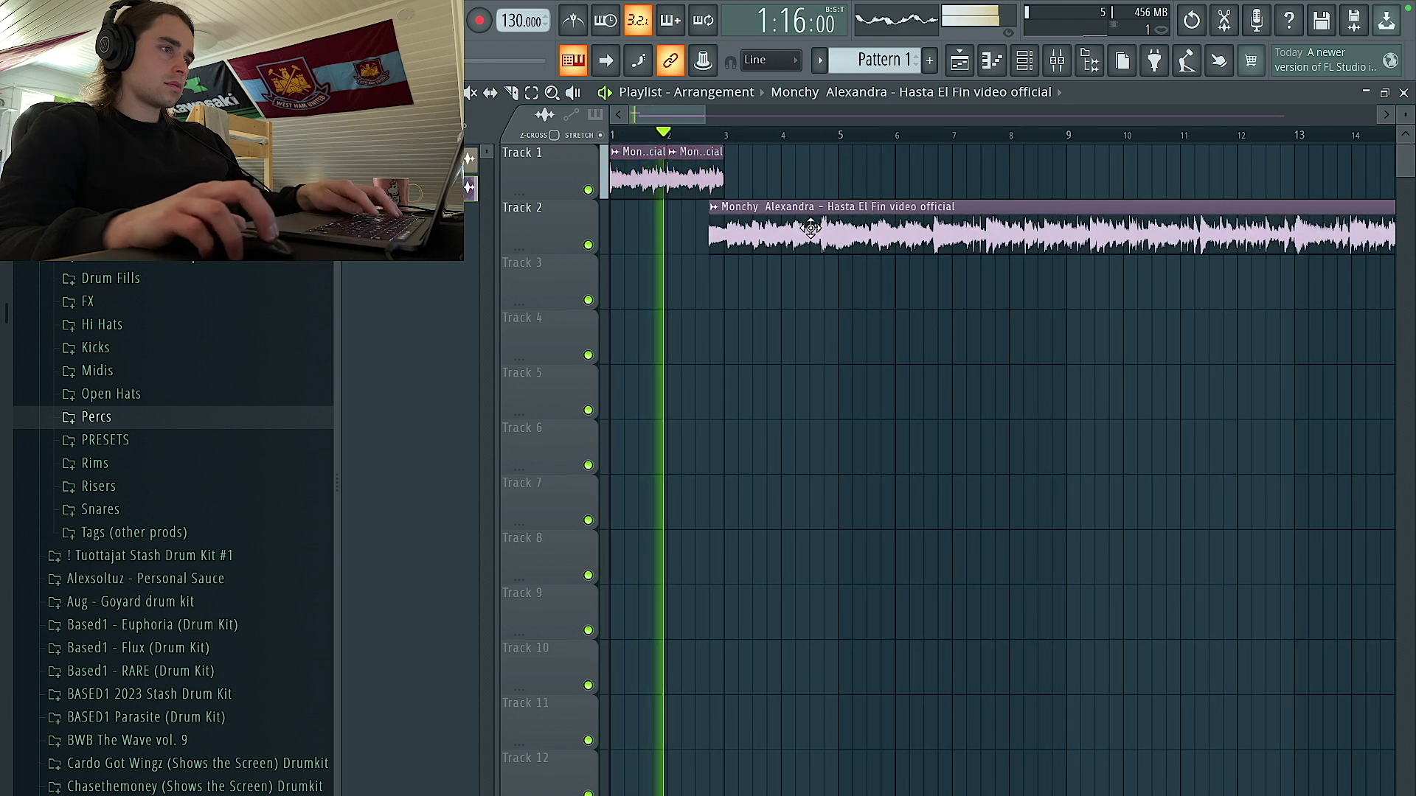
pyautogui.scroll(1, 599, 185)
pyautogui.scroll(2, 601, 185)
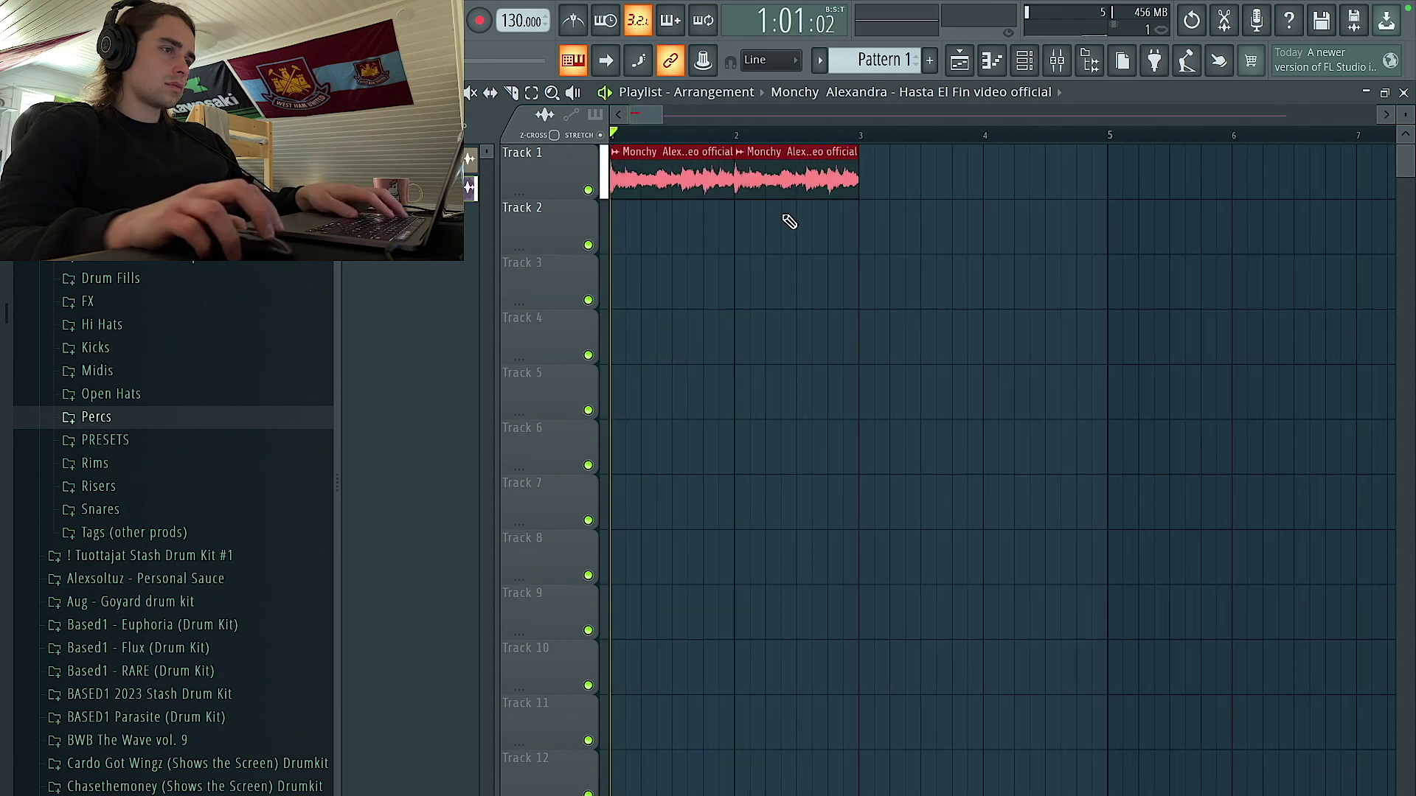
pyautogui.hotkey('ctrl', 'b')
# Place a short slice of the song on Track 2 as a fill that ends at bar 5.
pyautogui.click(1049, 221)
pyautogui.click(1072, 231)
pyautogui.moveTo(1069, 235); pyautogui.dragTo(1003, 256)
pyautogui.scroll(3, 1077, 268)
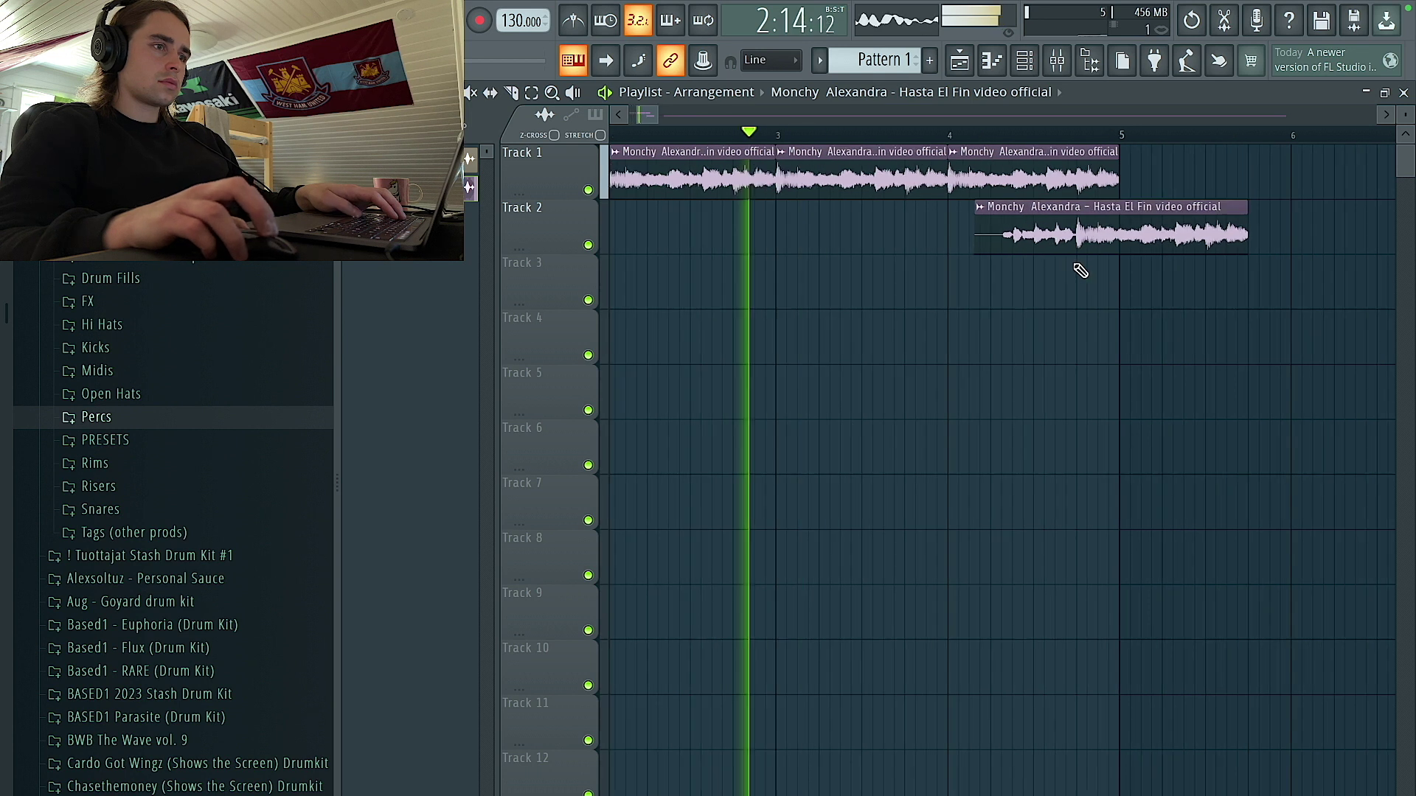
pyautogui.moveTo(1112, 246); pyautogui.dragTo(1170, 246)
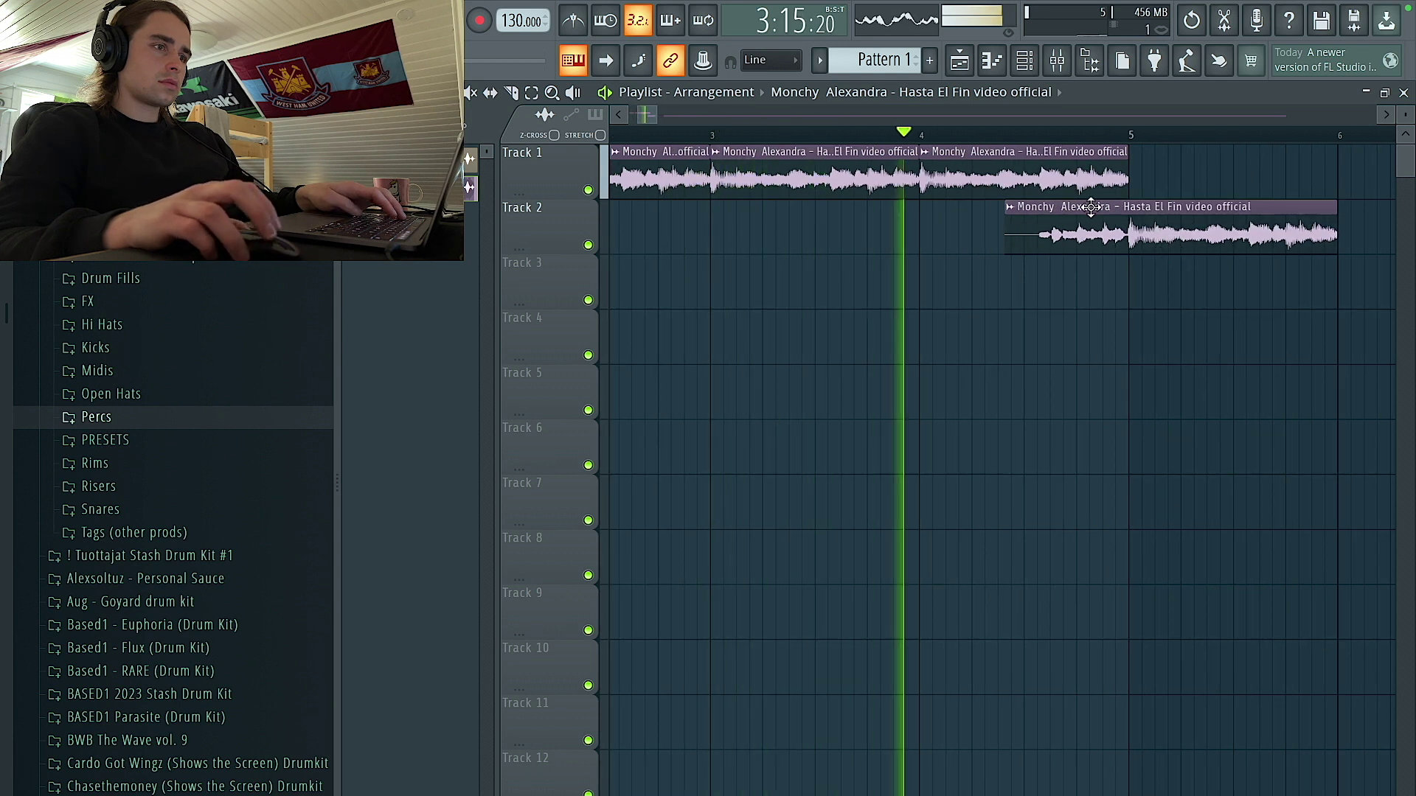
pyautogui.press('space')
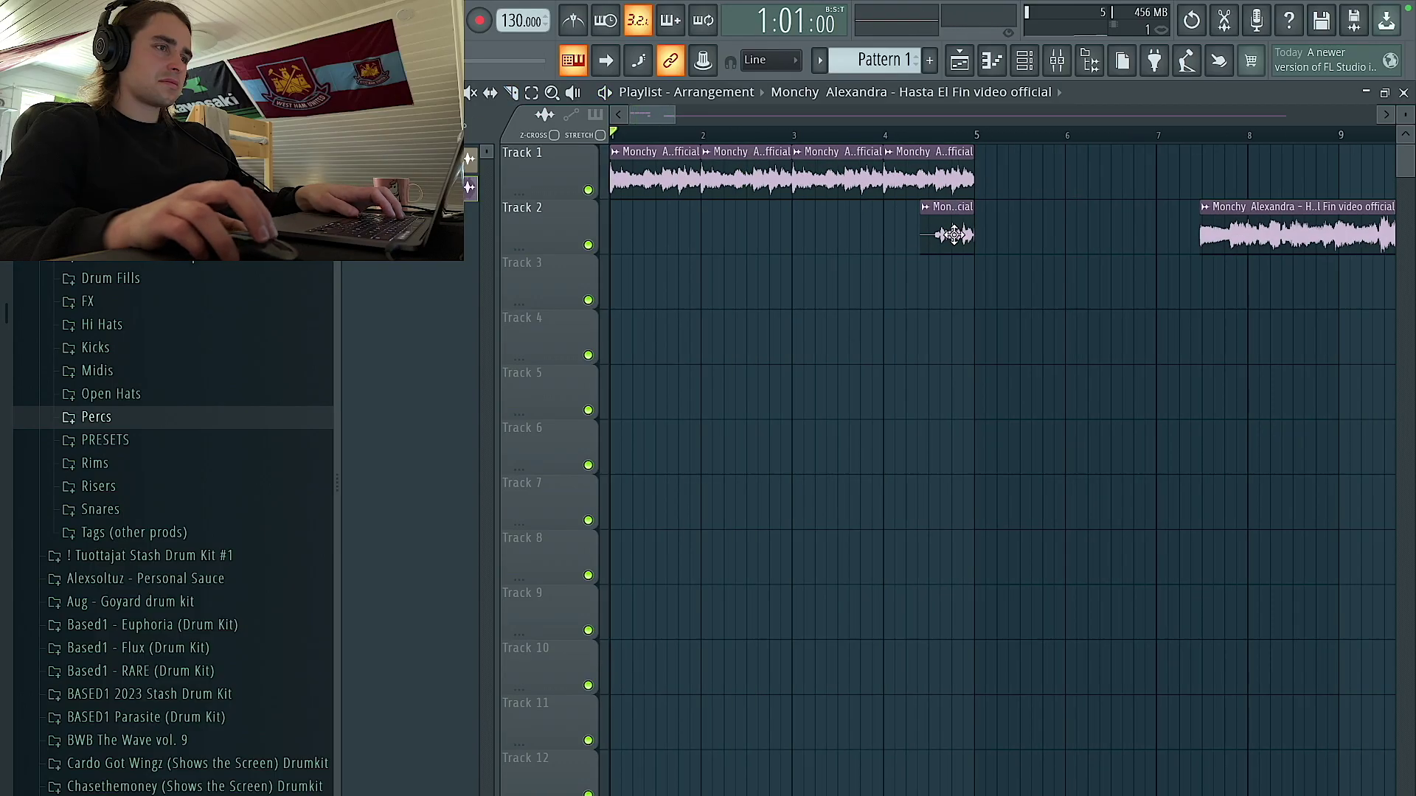
# Move the four Track 1 chops and their fill to bars 5 to 9, and the leftover song clip to about bar 12.
pyautogui.moveTo(1070, 308); pyautogui.dragTo(616, 151)
pyautogui.scroll(-4, 619, 177)
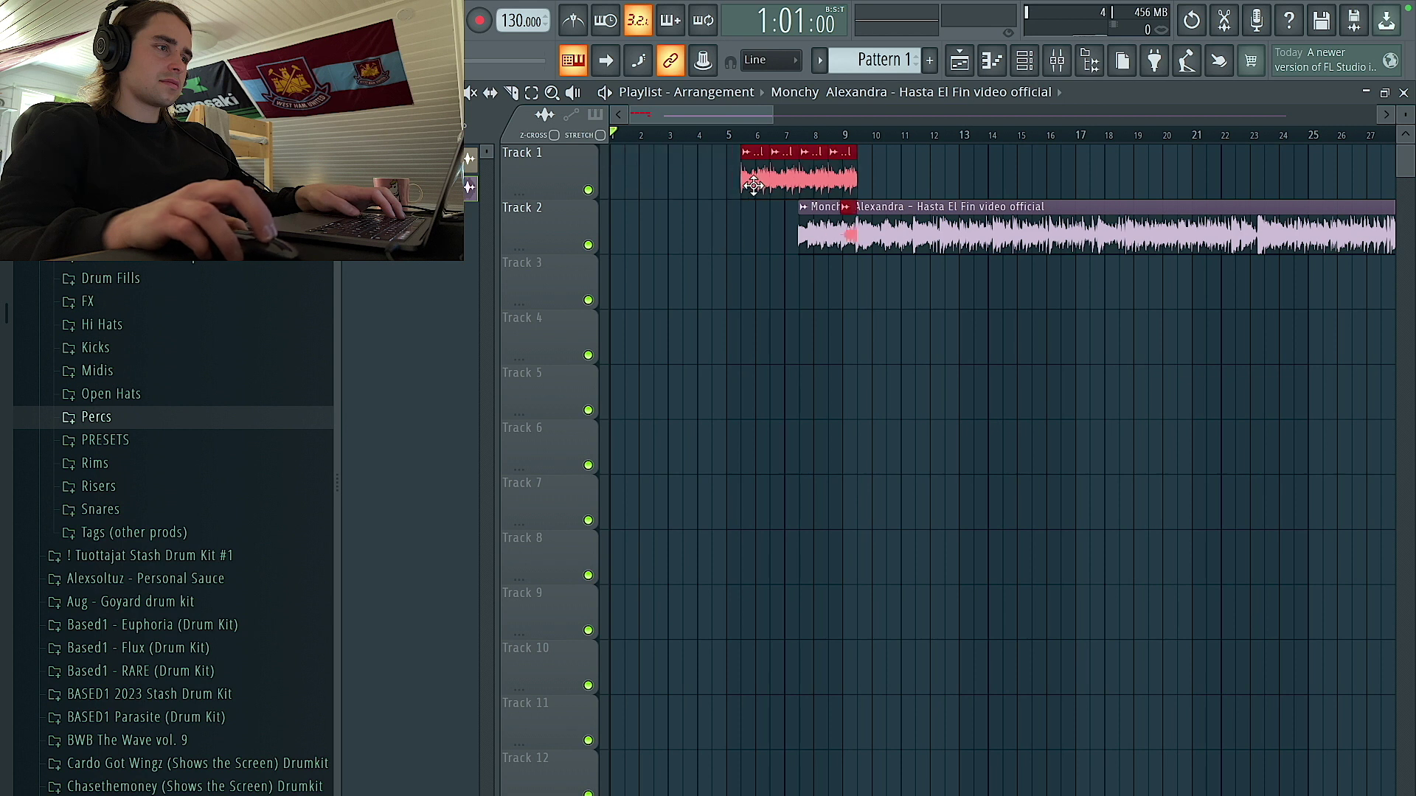
pyautogui.moveTo(882, 234); pyautogui.dragTo(1046, 238)
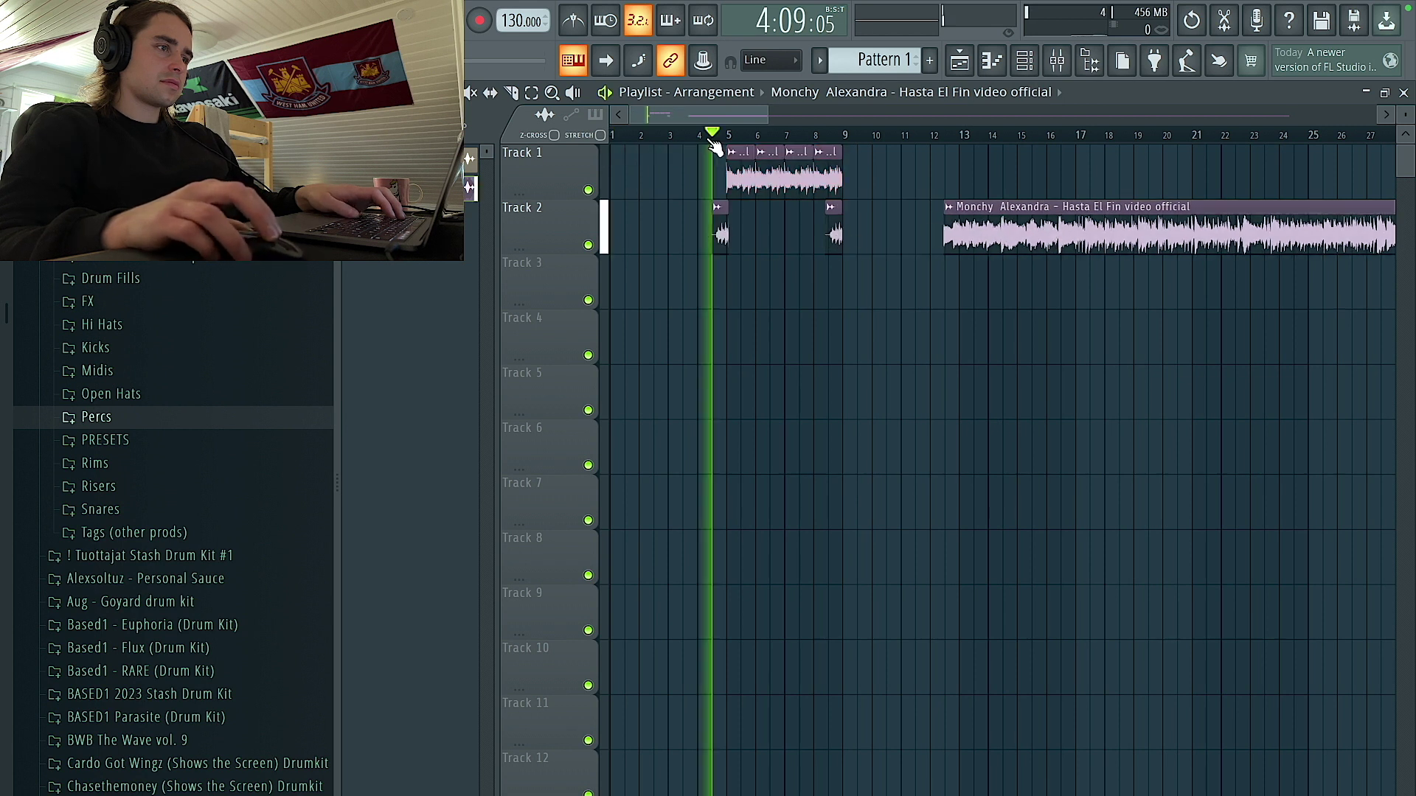
# Align a pickup copy of the Track 2 slice to end at bar 5, just before the first chop.
pyautogui.scroll(5, 811, 222)
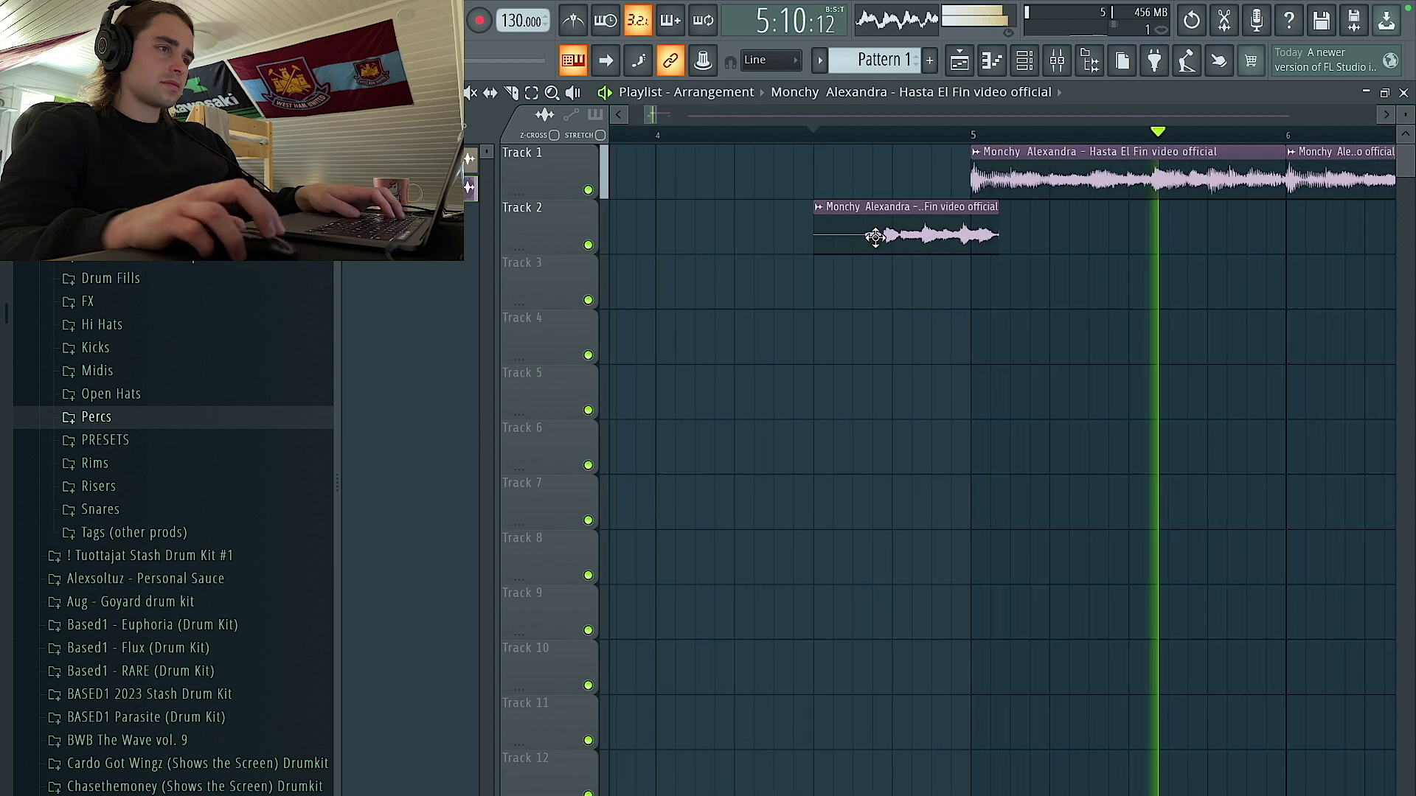
pyautogui.press('space')
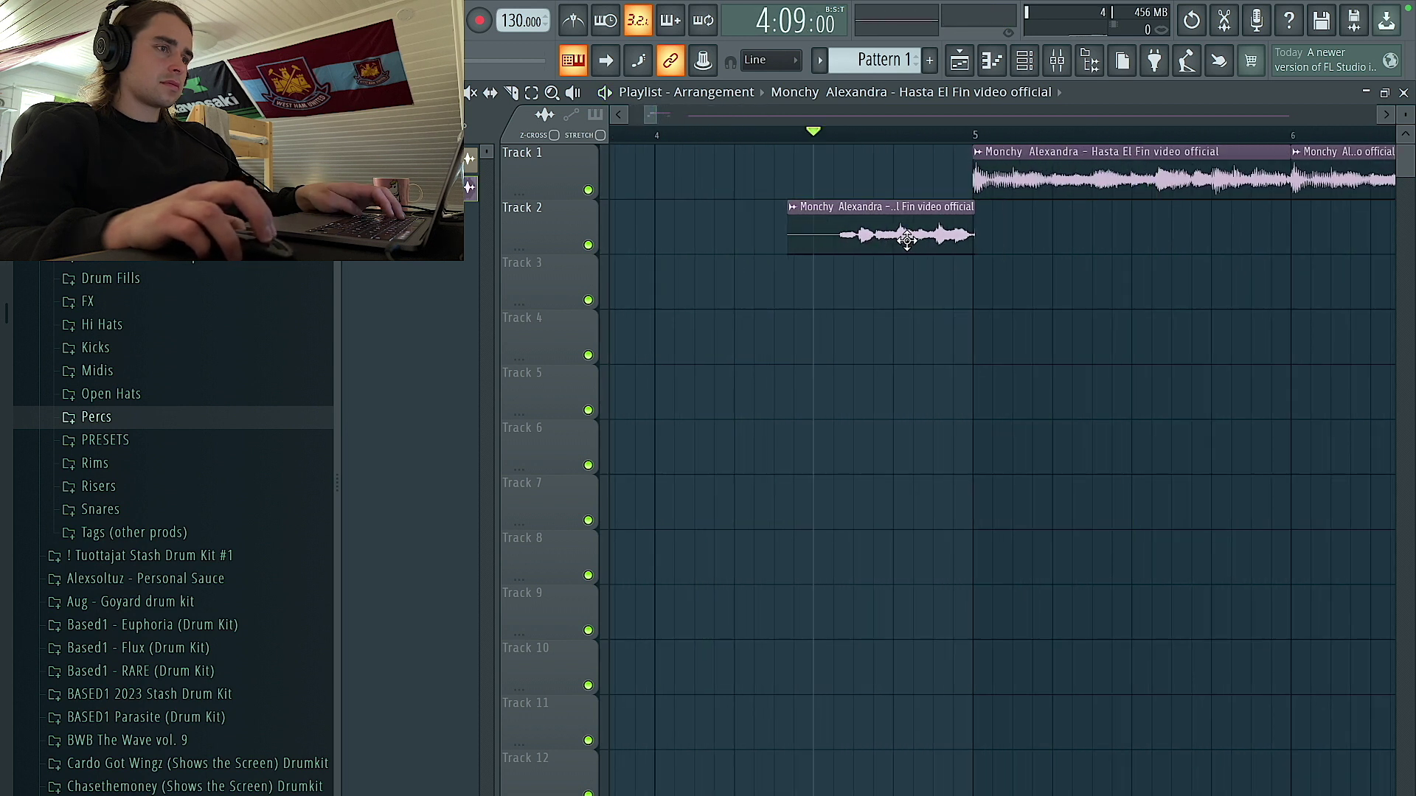
pyautogui.press('space')
pyautogui.scroll(-1, 905, 240)
pyautogui.scroll(-2, 993, 247)
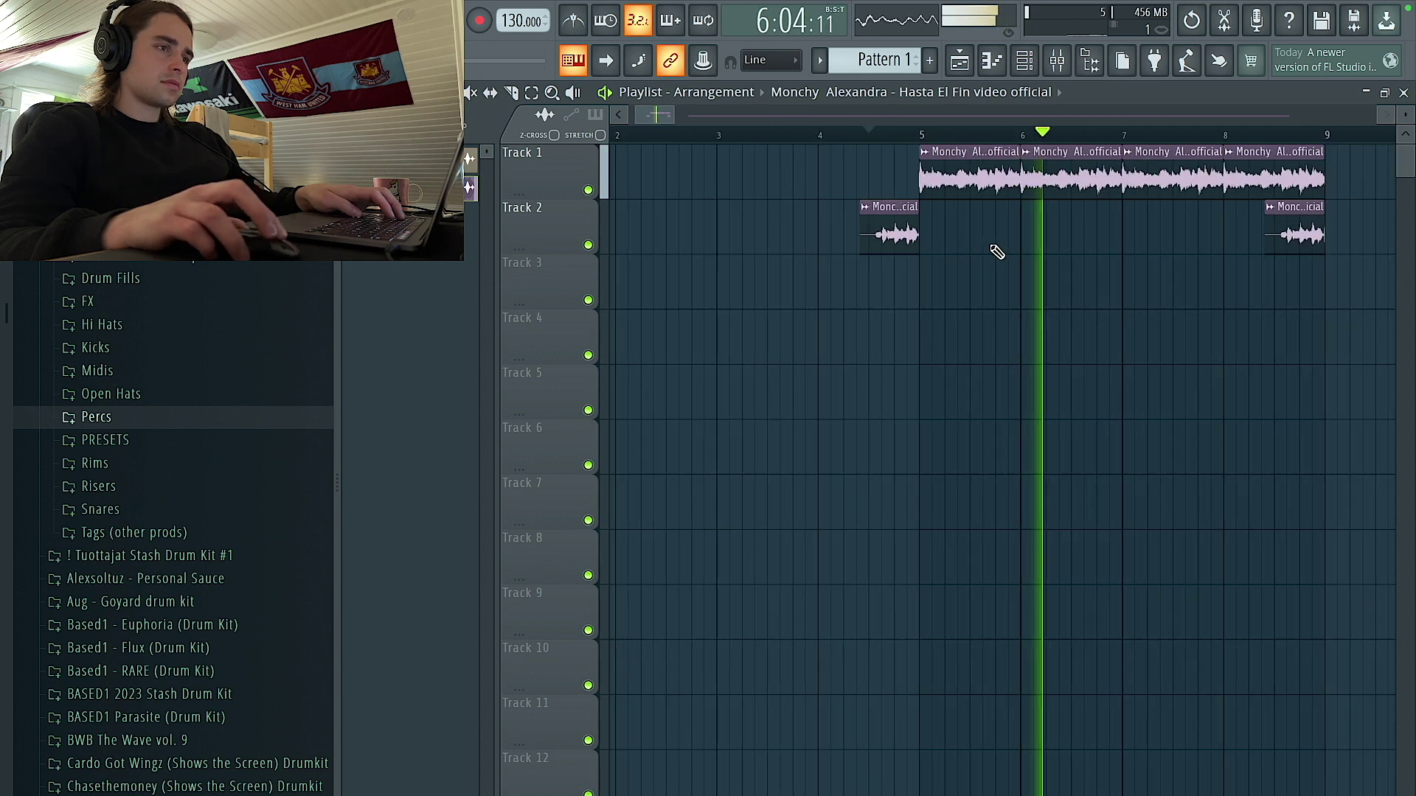
# Place another copy of the short slice on Track 2 so that it ends at bar 7.
pyautogui.click(1005, 236)
pyautogui.scroll(-3, 1021, 259)
pyautogui.scroll(6, 946, 238)
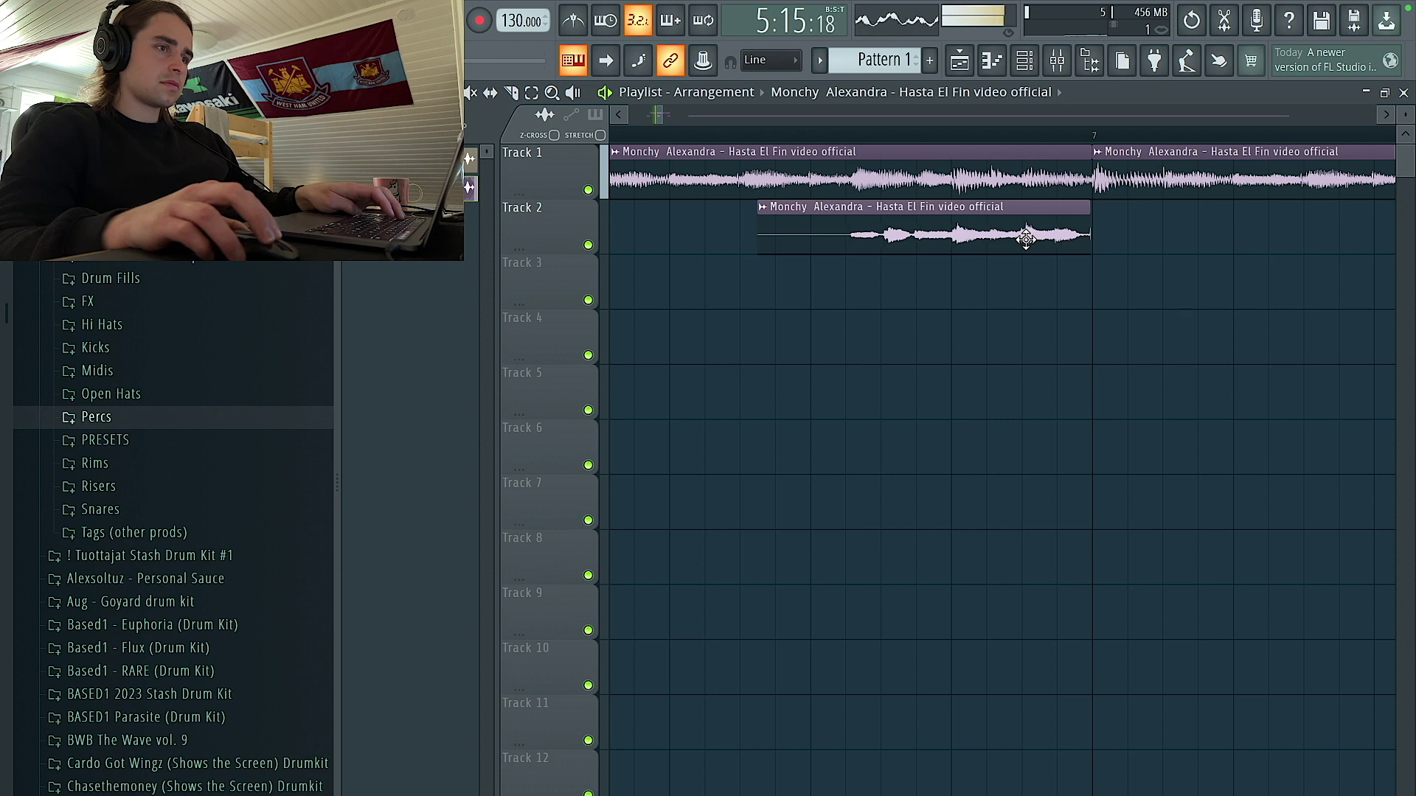
pyautogui.scroll(-4, 1028, 254)
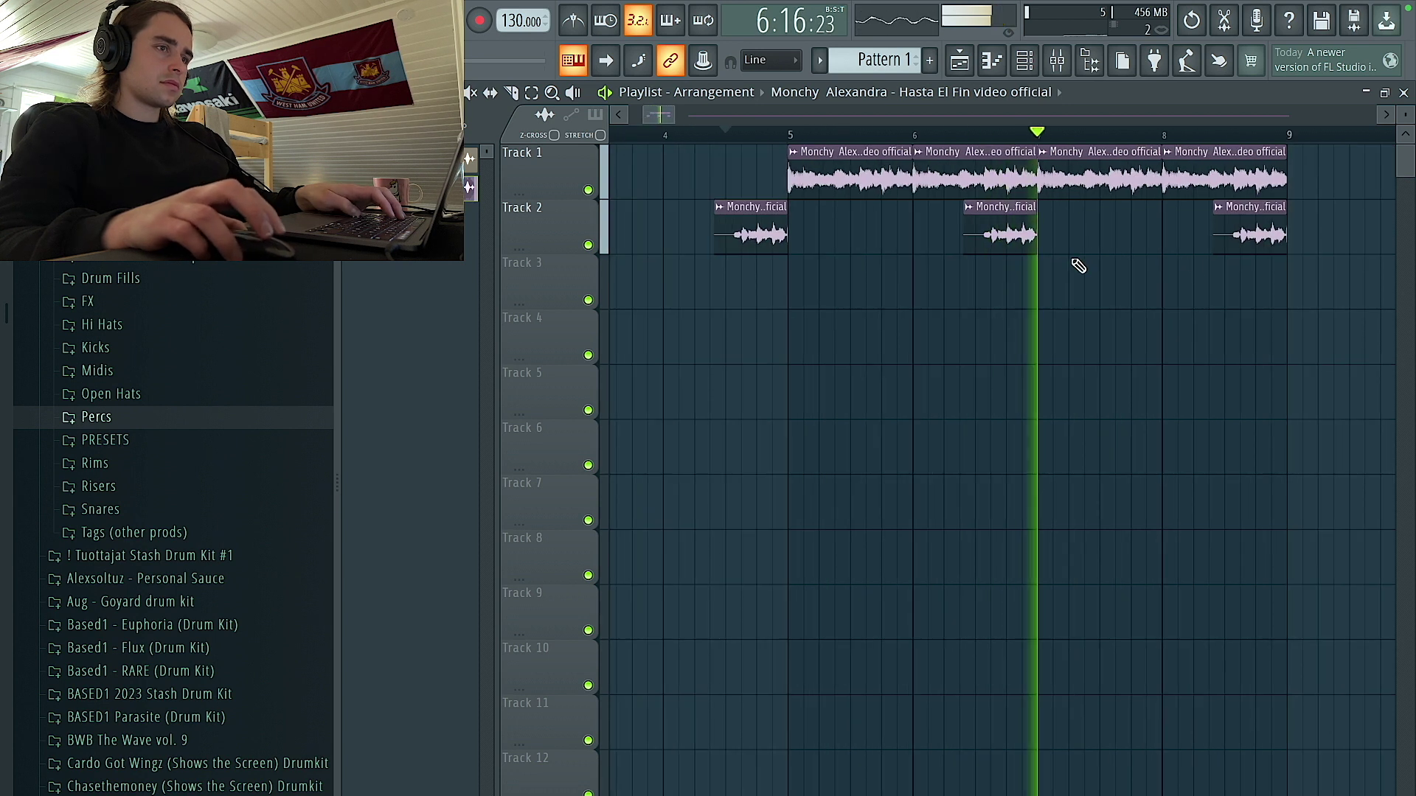
# Fine-tune the end of the last Track 1 chop so it stops at bar 9.
pyautogui.scroll(2, 1257, 265)
pyautogui.scroll(1, 1257, 265)
pyautogui.moveTo(1315, 180)
pyautogui.mouseDown()
pyautogui.moveTo(1213, 183)
pyautogui.moveTo(1320, 189)
pyautogui.mouseUp()
pyautogui.press('space')
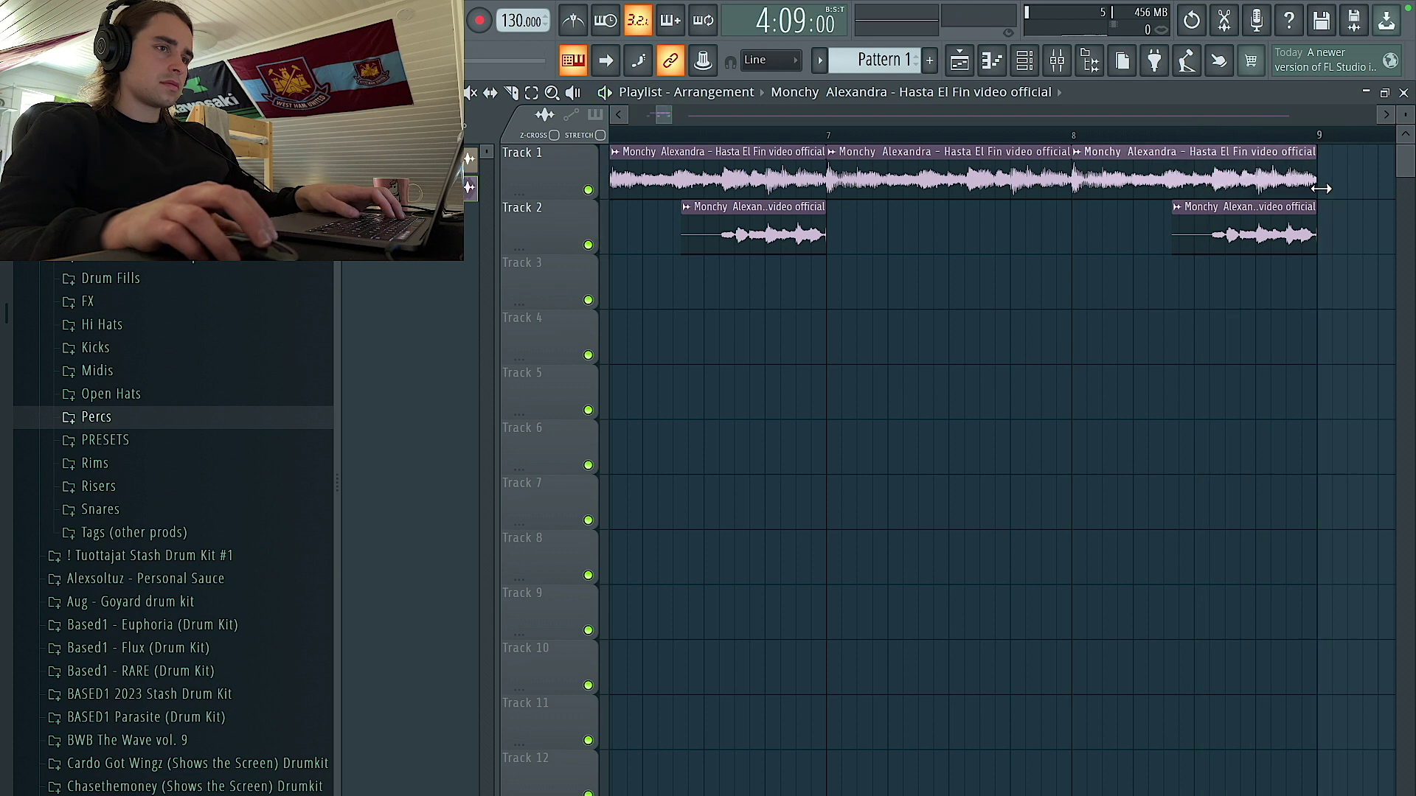
# Duplicate the Track 1 chops from bars 5 to 9 and the Track 2 slices ending at bars 7 and 9, filling up to bar 13.
pyautogui.press('space')
pyautogui.scroll(-4, 893, 214)
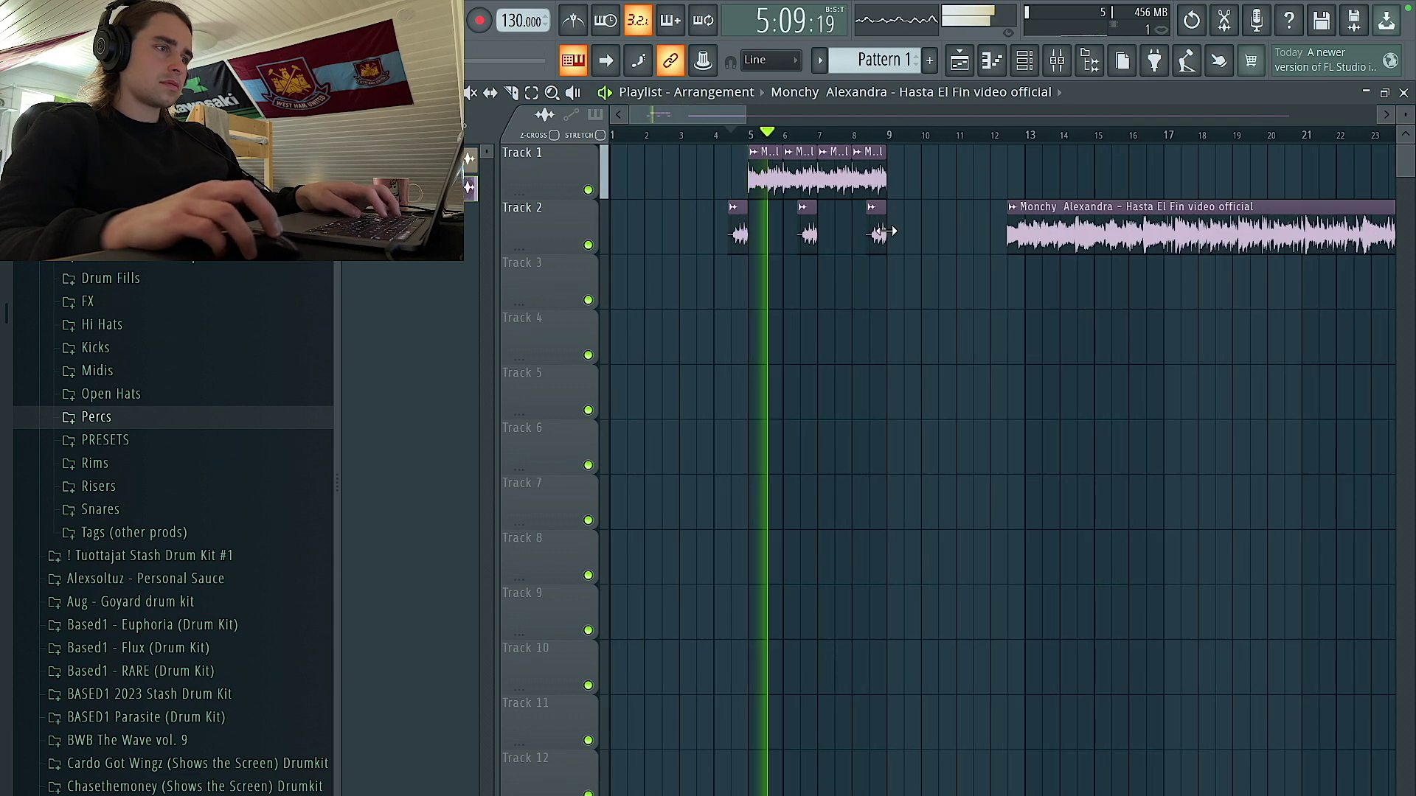
pyautogui.click(755, 136)
pyautogui.moveTo(942, 275); pyautogui.dragTo(745, 147)
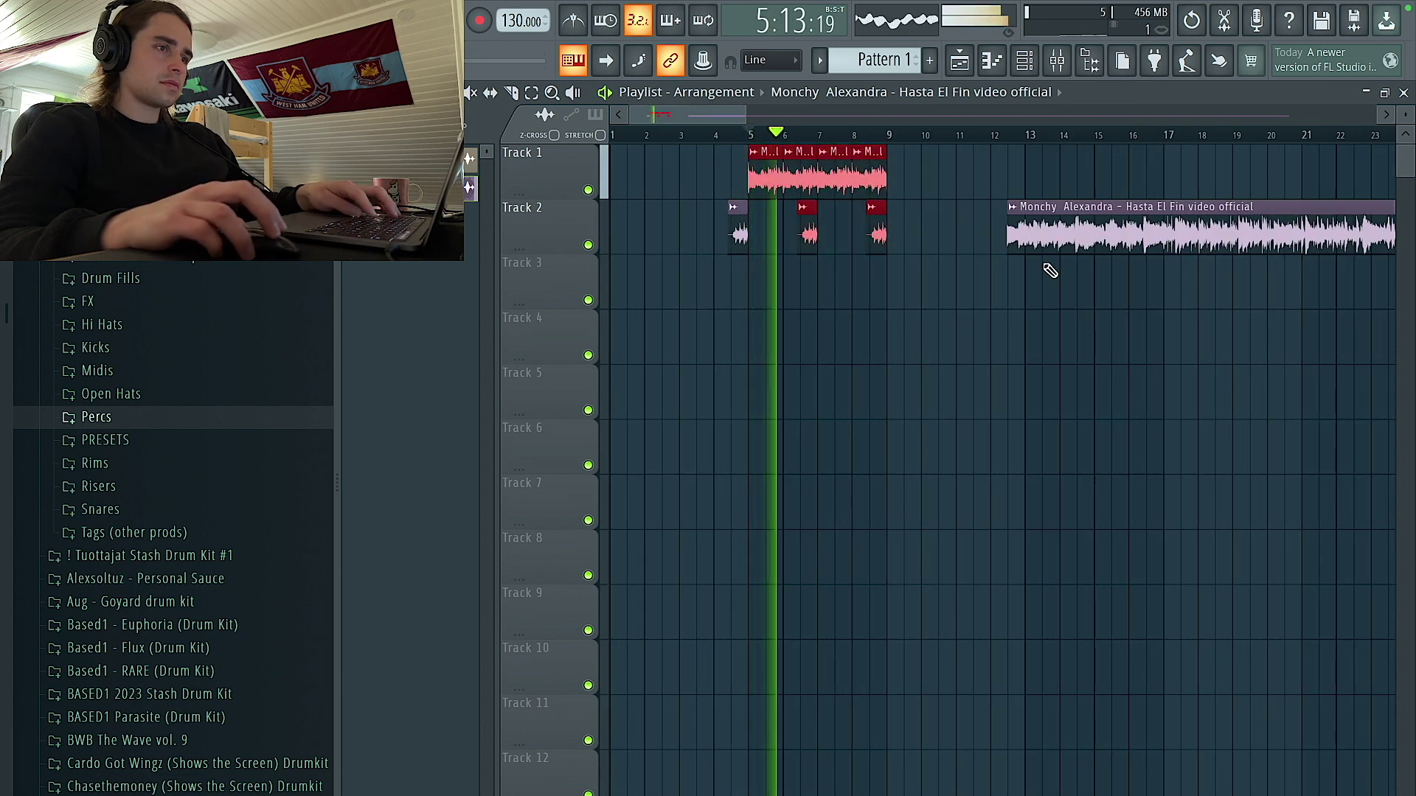
pyautogui.hotkey('ctrl', 'b')
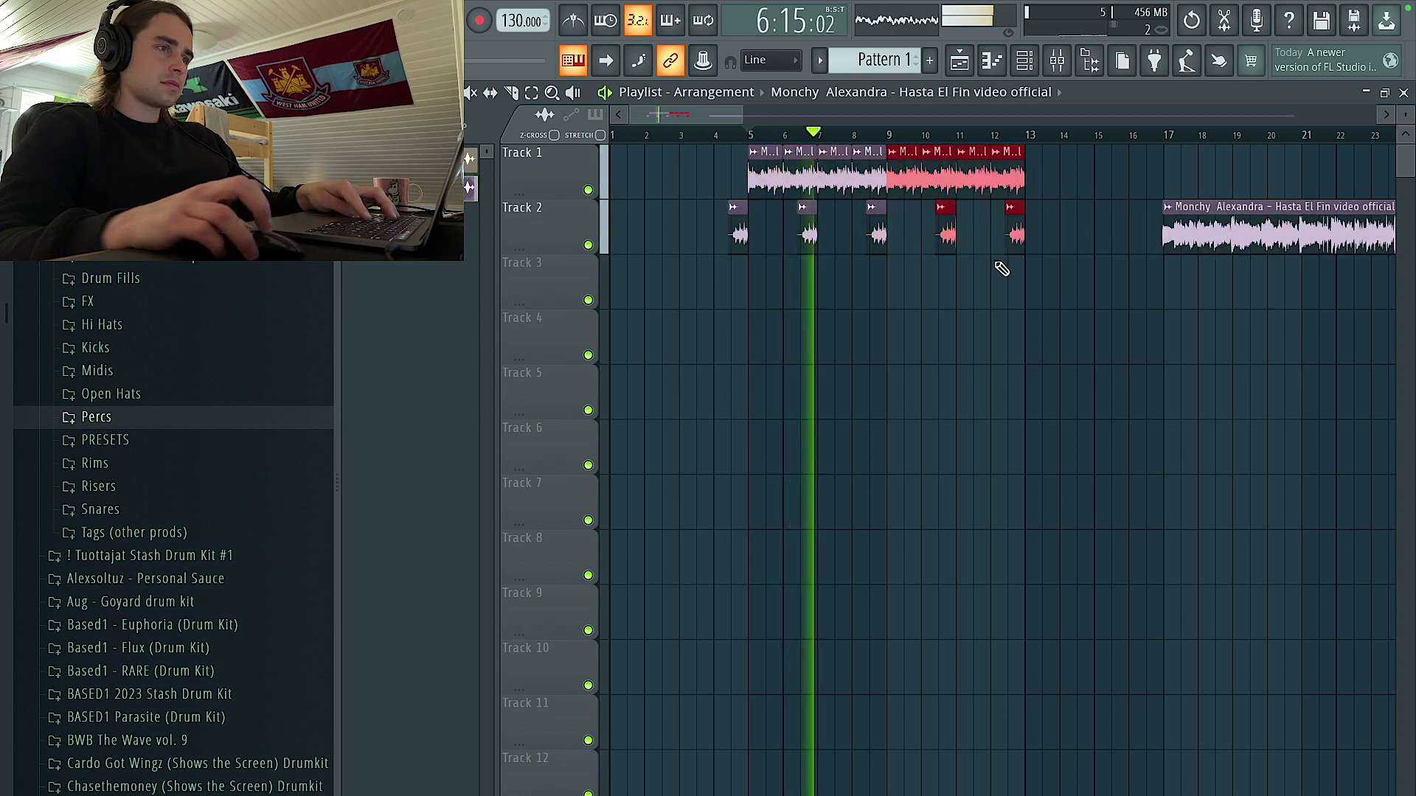
pyautogui.scroll(3, 1002, 269)
pyautogui.doubleClick(735, 237)
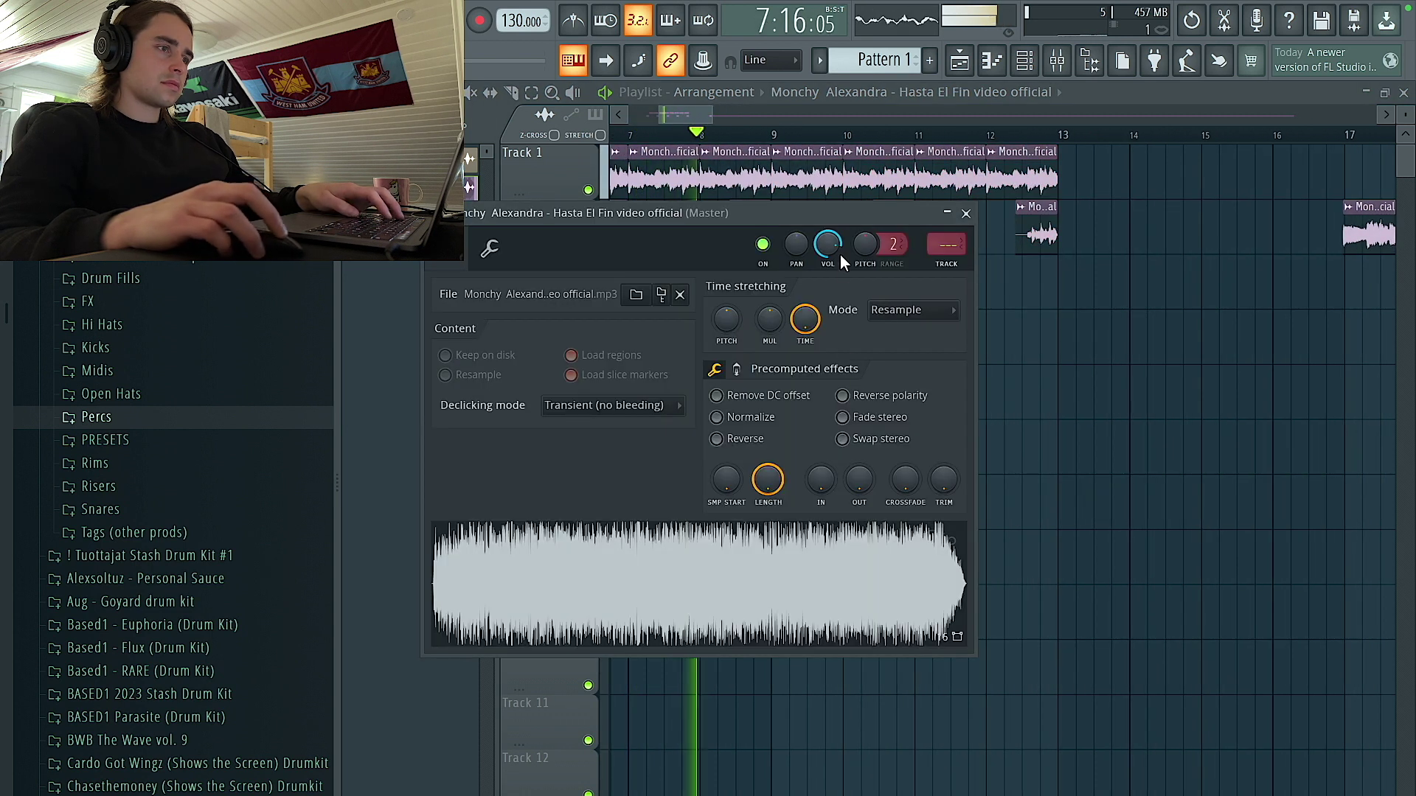
pyautogui.press('Escape')
pyautogui.scroll(-2, 1128, 325)
pyautogui.scroll(2, 796, 265)
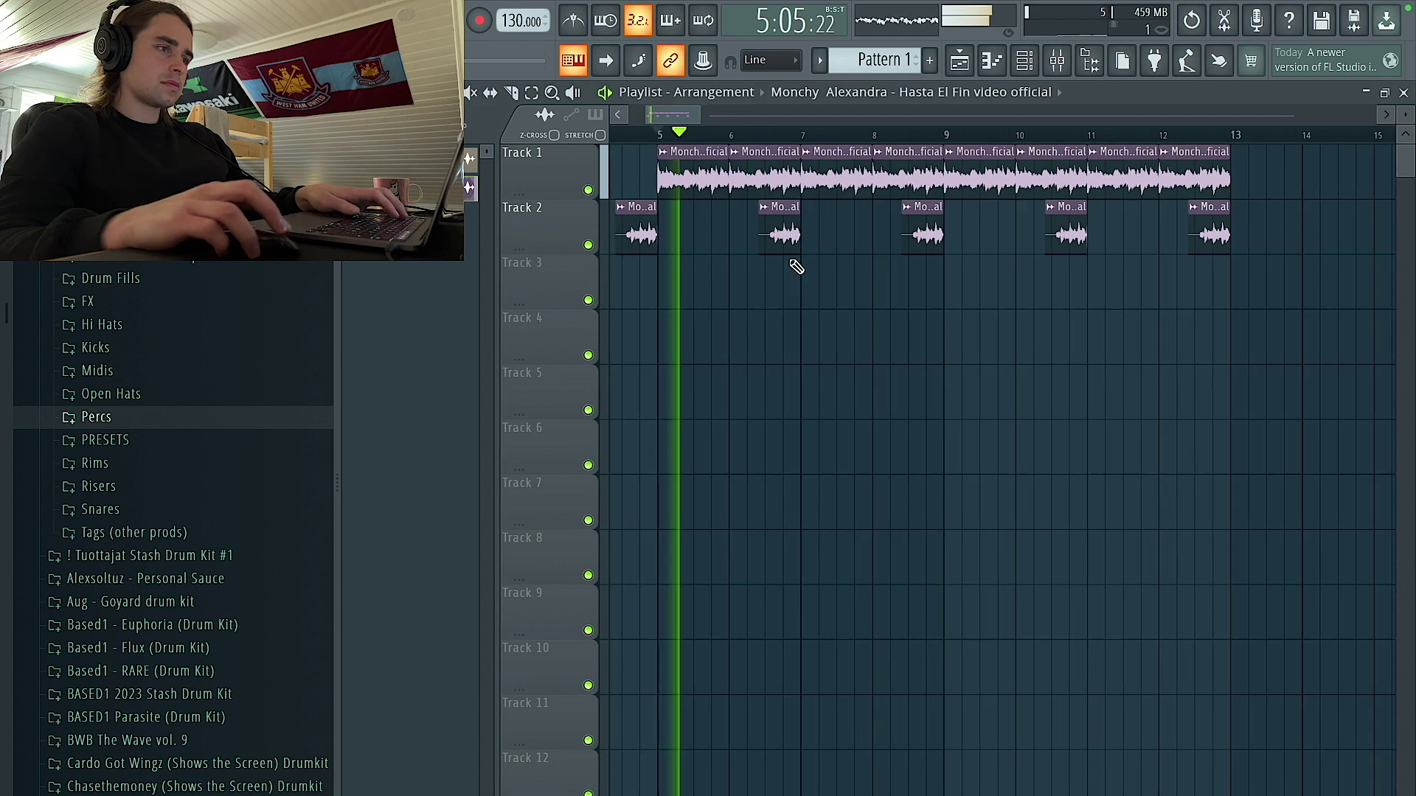
# Make the Track 2 slice ending at bar 7 a unique sample and check its sample settings.
pyautogui.rightClick(769, 220)
pyautogui.click(812, 357)
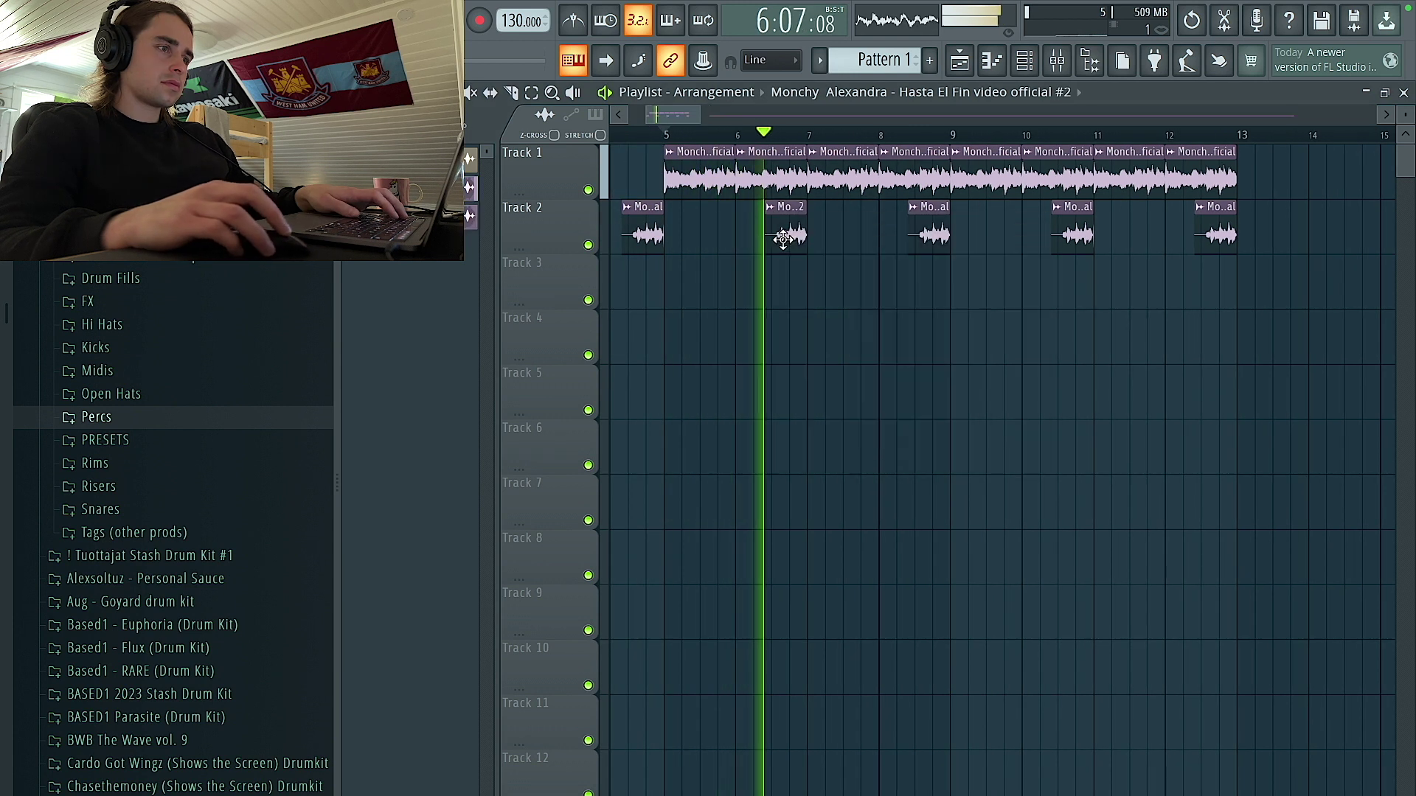
pyautogui.press('space')
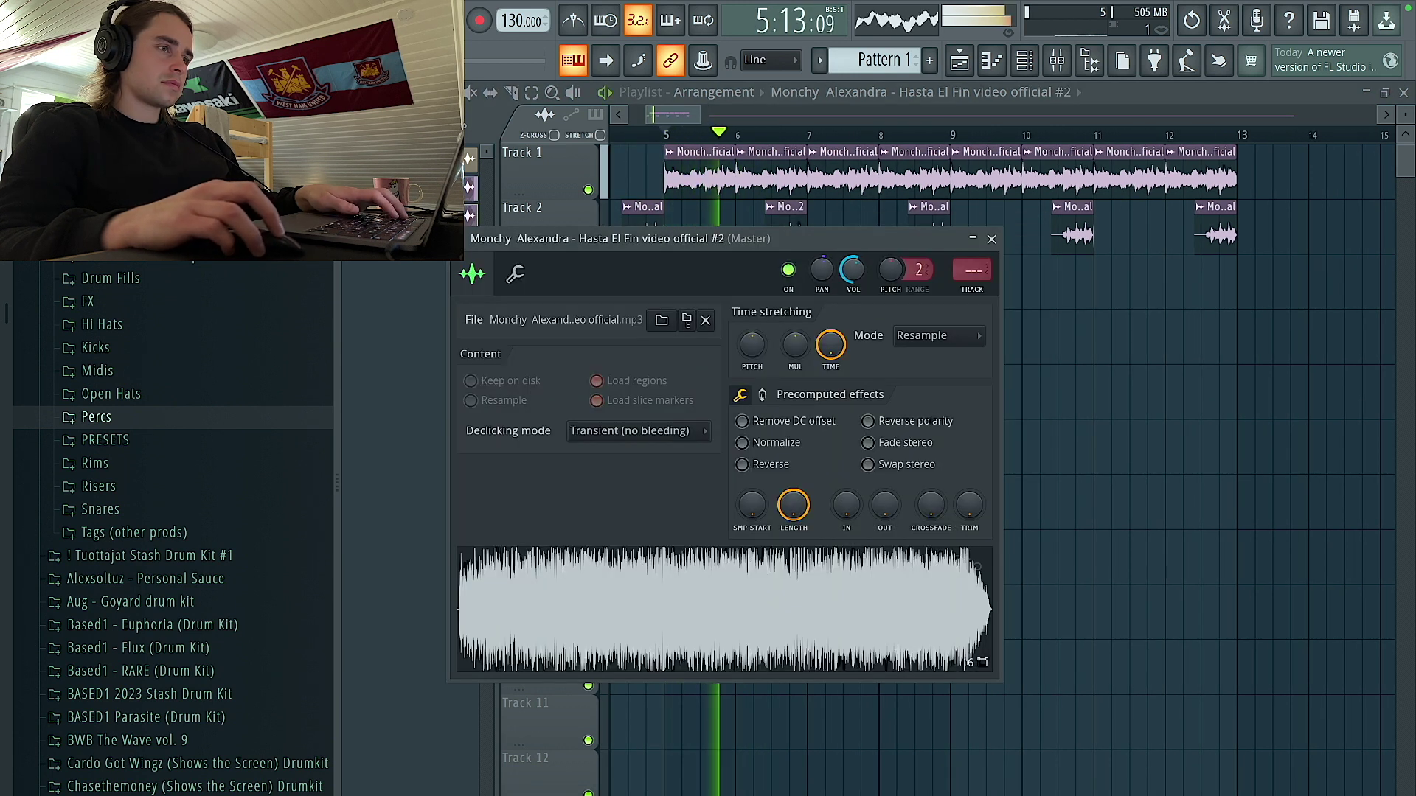
pyautogui.press('Escape')
pyautogui.press('space')
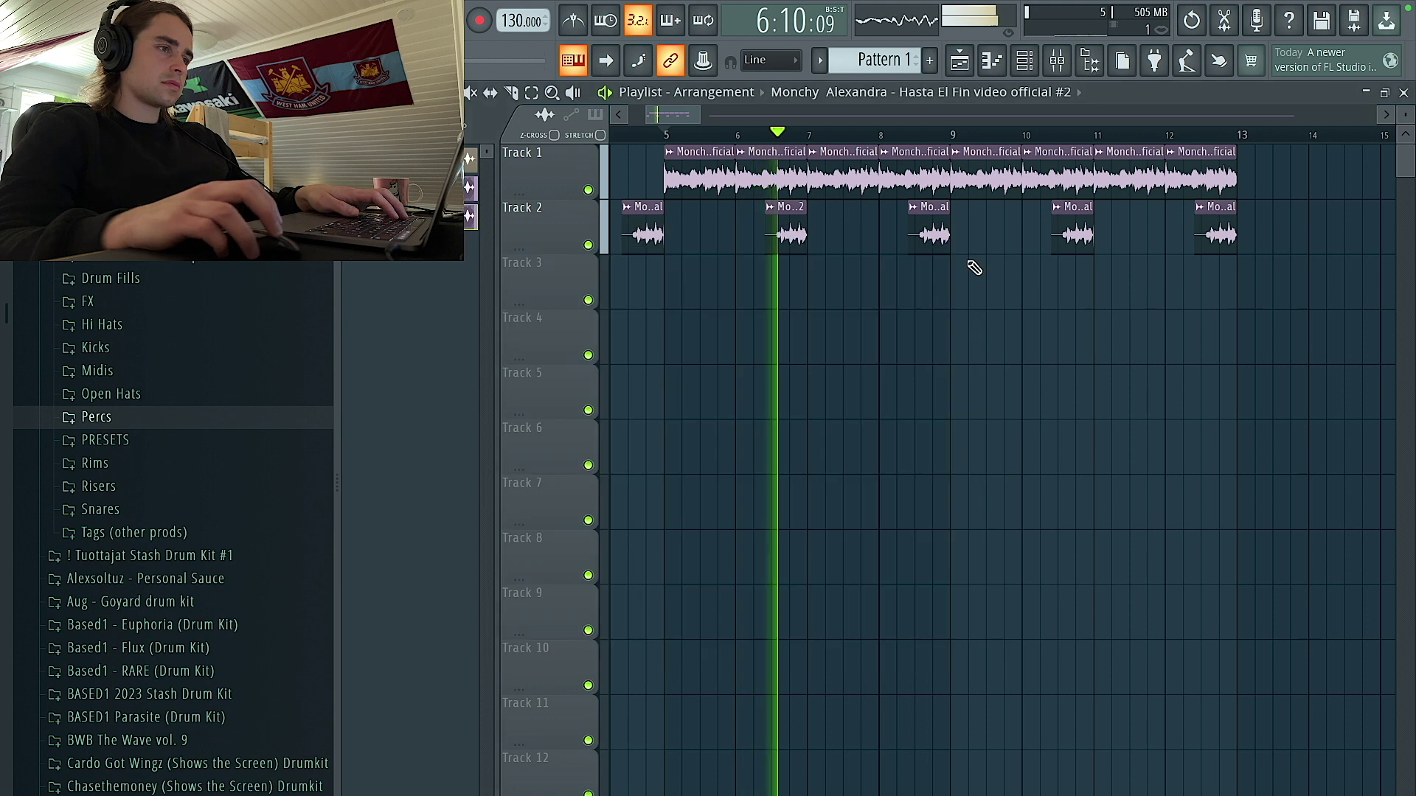
# Replace the Track 2 slice ending at bar 9 with the unique #2 copy and cut off its quiet start.
pyautogui.rightClick(930, 237)
pyautogui.click(922, 237)
pyautogui.scroll(4, 952, 236)
pyautogui.press('space')
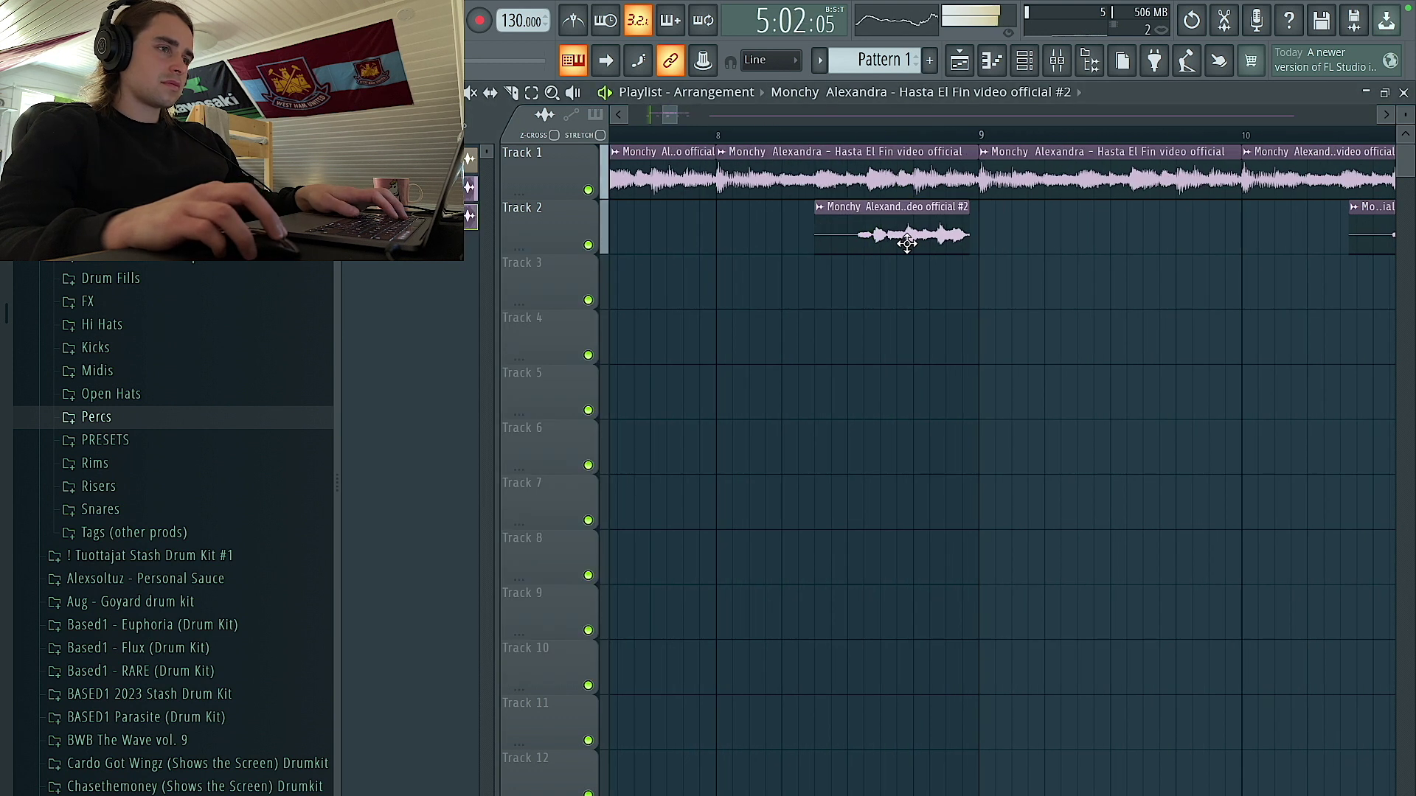
pyautogui.scroll(2, 944, 243)
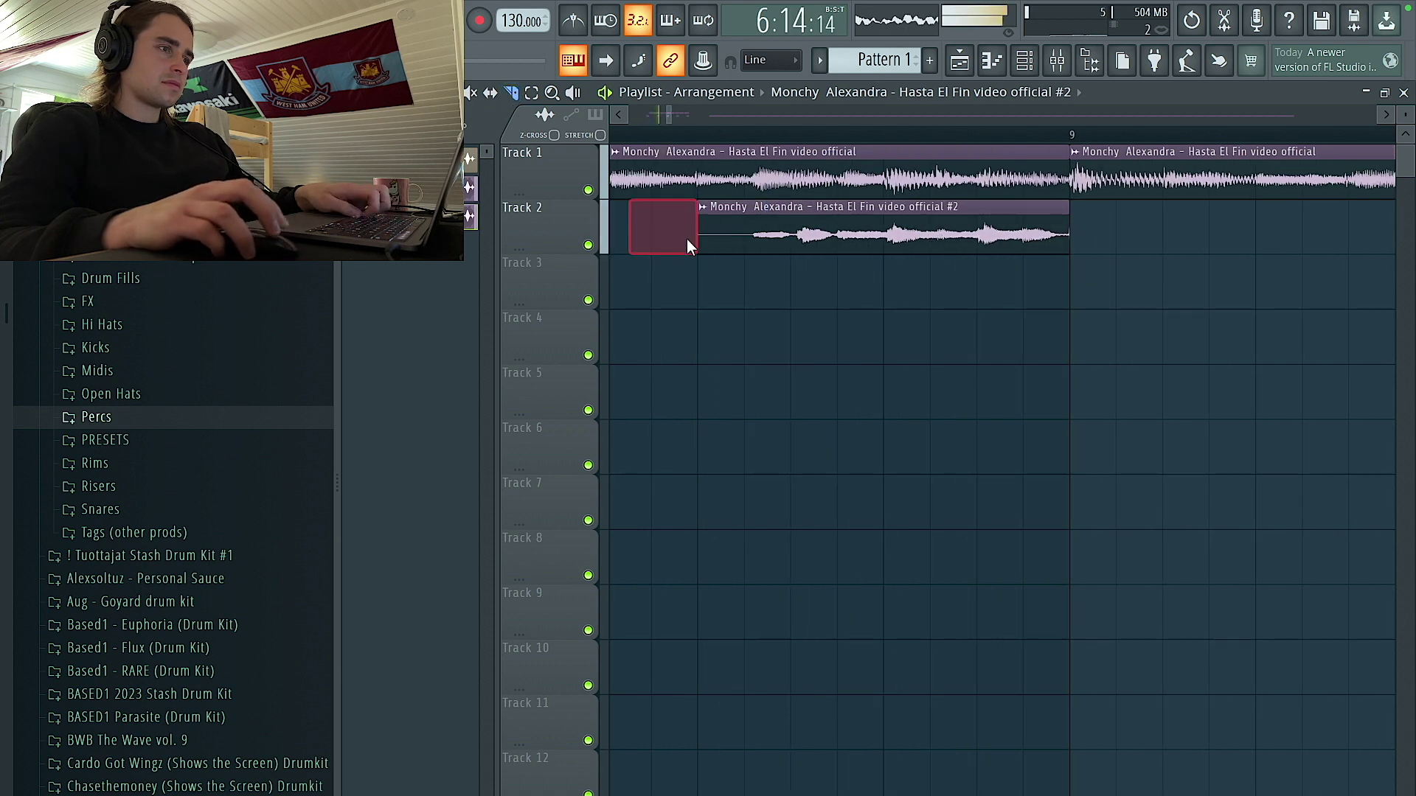
pyautogui.scroll(-4, 687, 247)
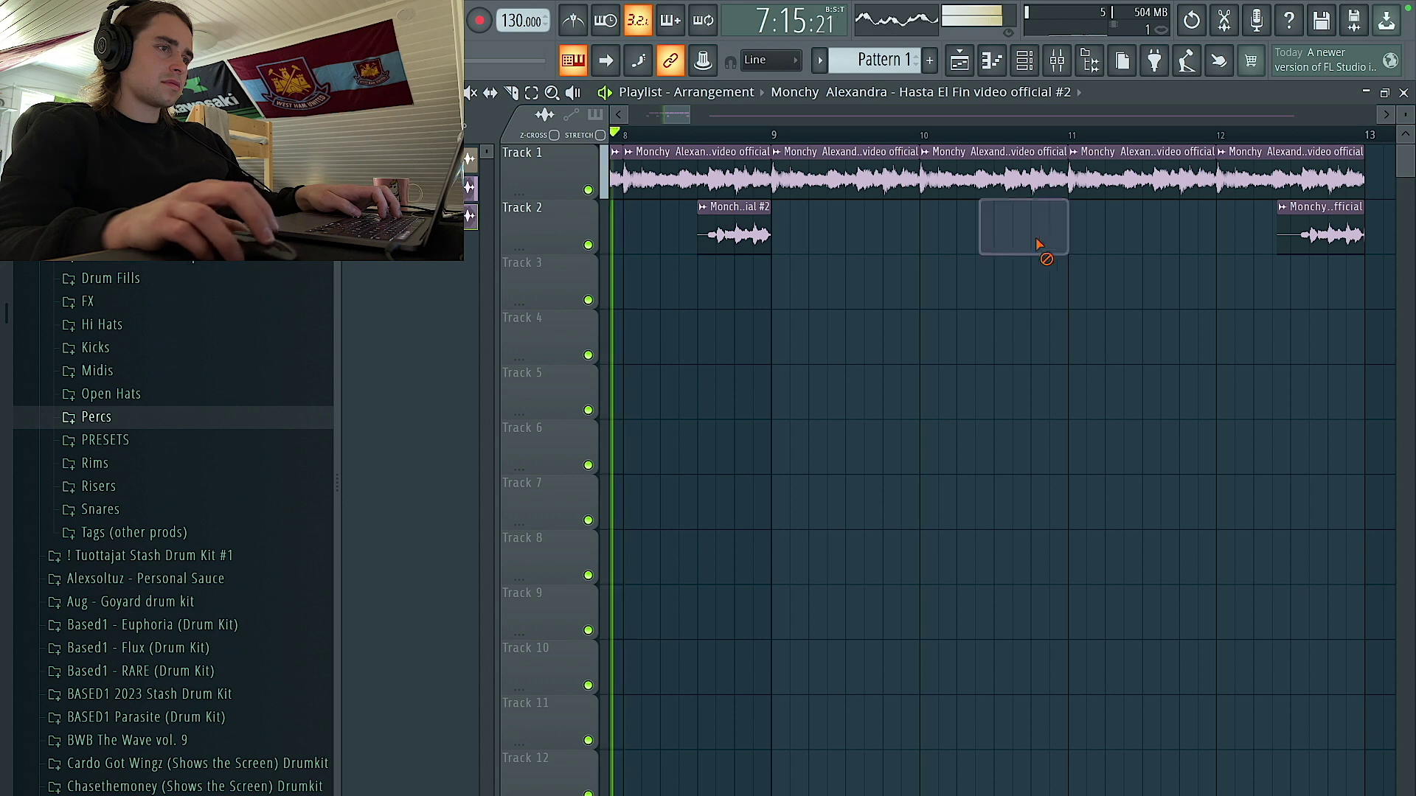
# Place trimmed #2 slices on Track 2 ending at bars 11 and 13, and trim the start of the one ending at bar 7.
pyautogui.click(1003, 240)
pyautogui.scroll(-3, 1073, 243)
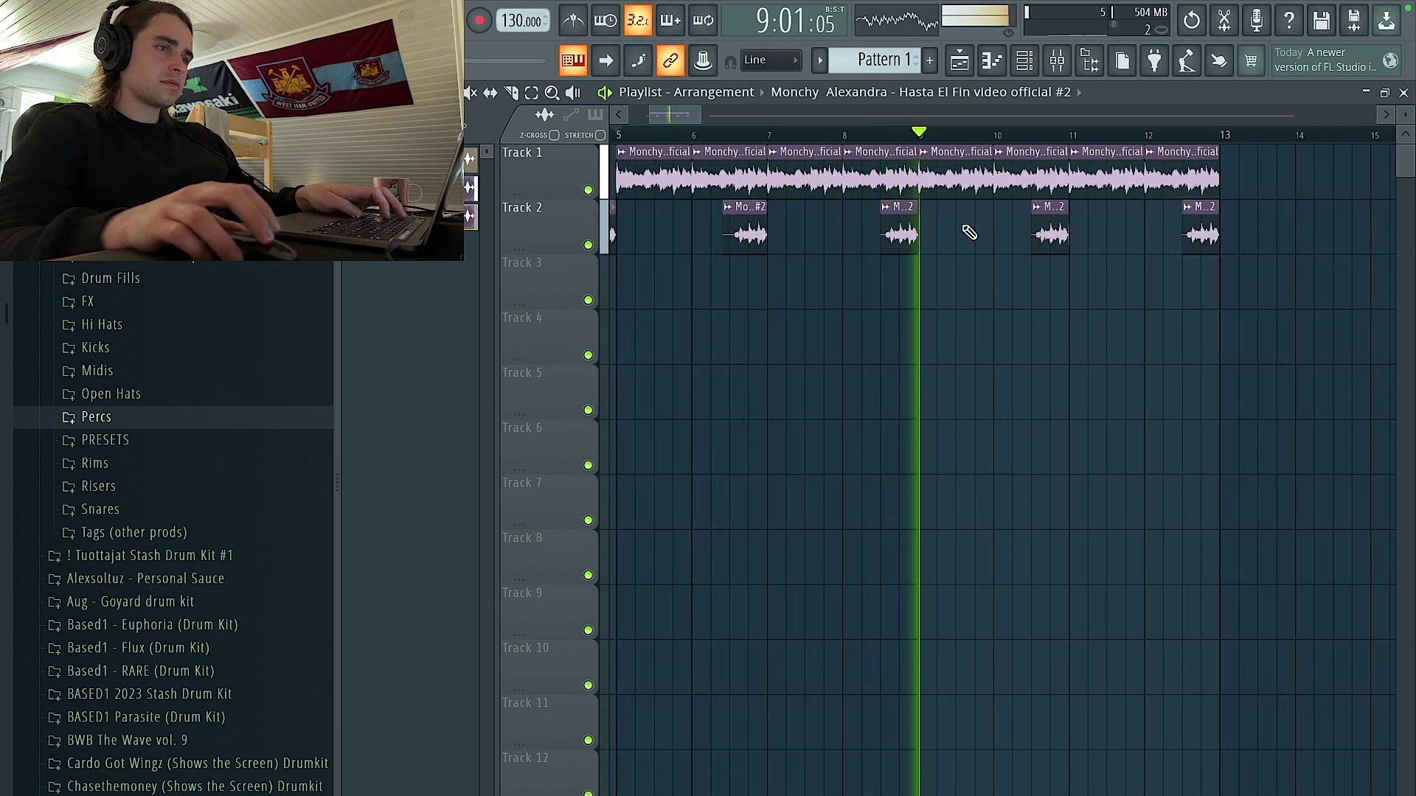
pyautogui.moveTo(724, 234); pyautogui.dragTo(731, 234)
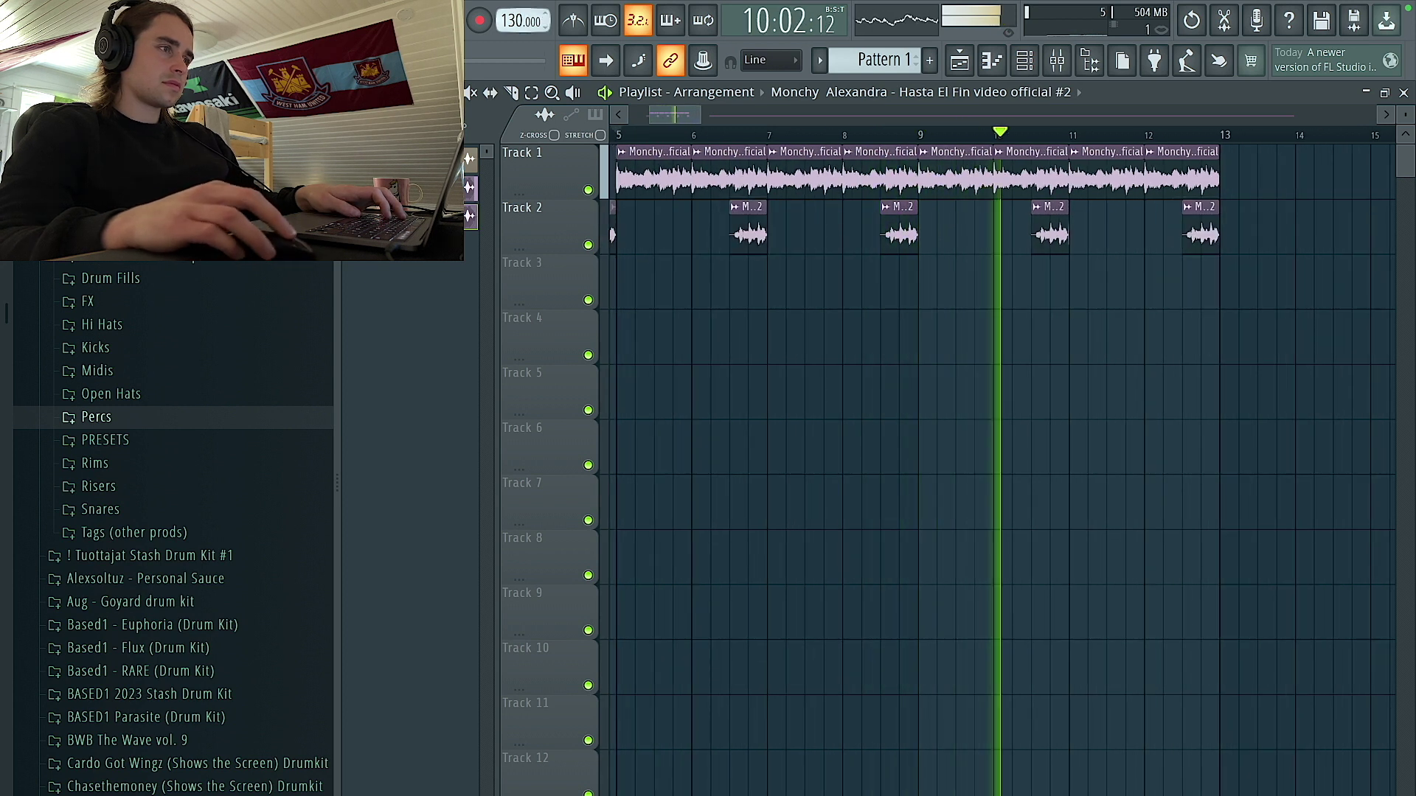
# Lower the project tempo to 125 and set the Track 1 song sample's time-stretching mode to Stretch.
pyautogui.scroll(-5, 513, 22)
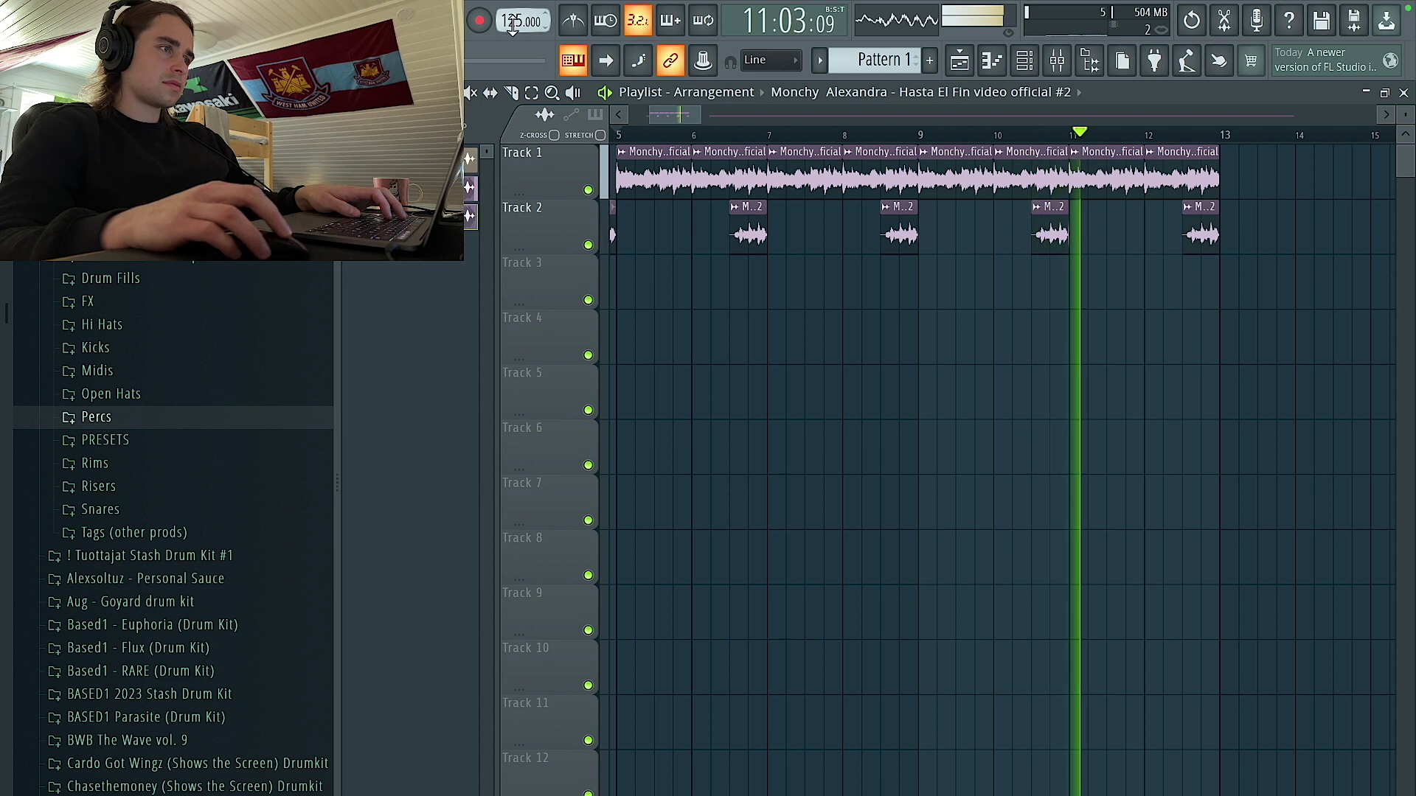
pyautogui.doubleClick(878, 177)
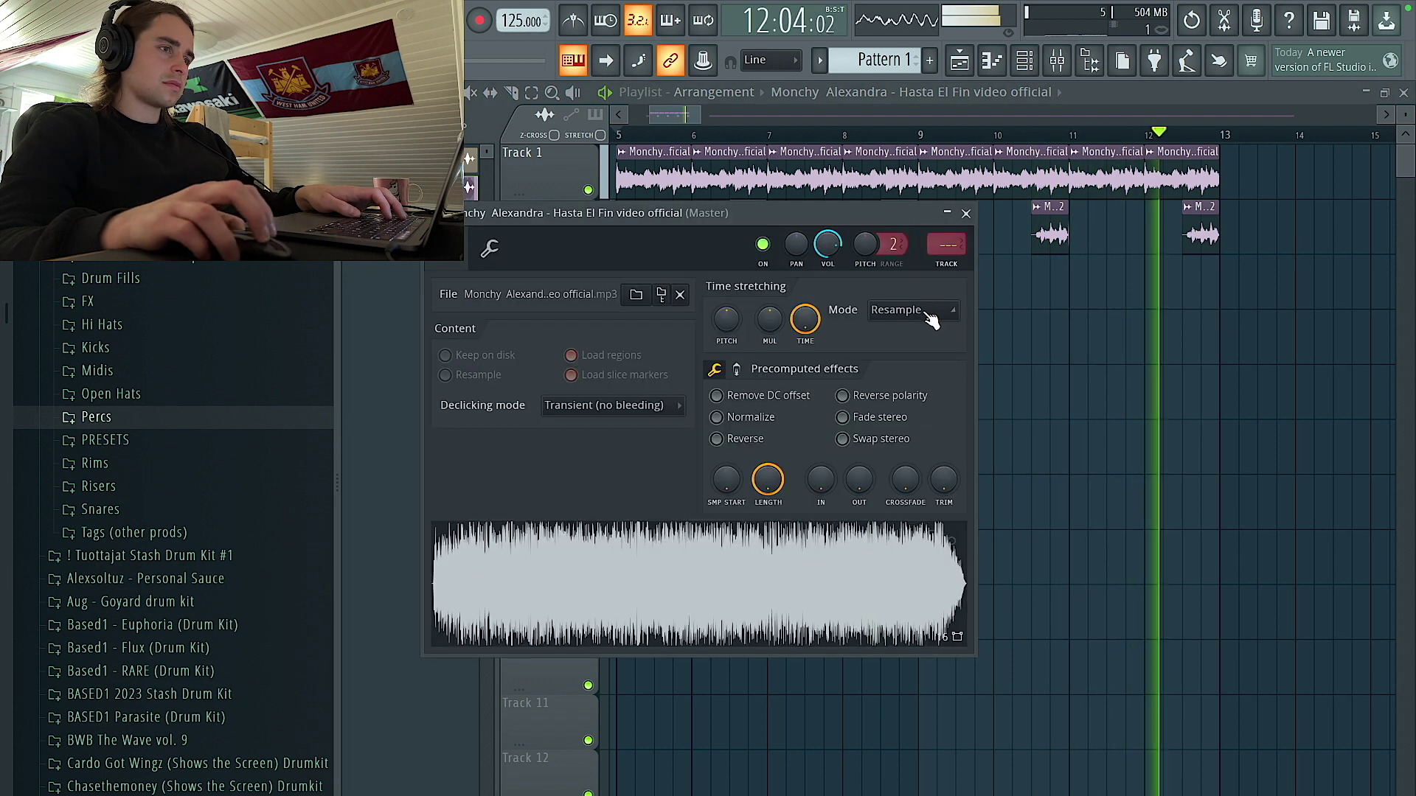
pyautogui.click(935, 317)
pyautogui.click(892, 365)
# Adjust the time-stretching pitch of the Track 1 song sample.
pyautogui.press('space')
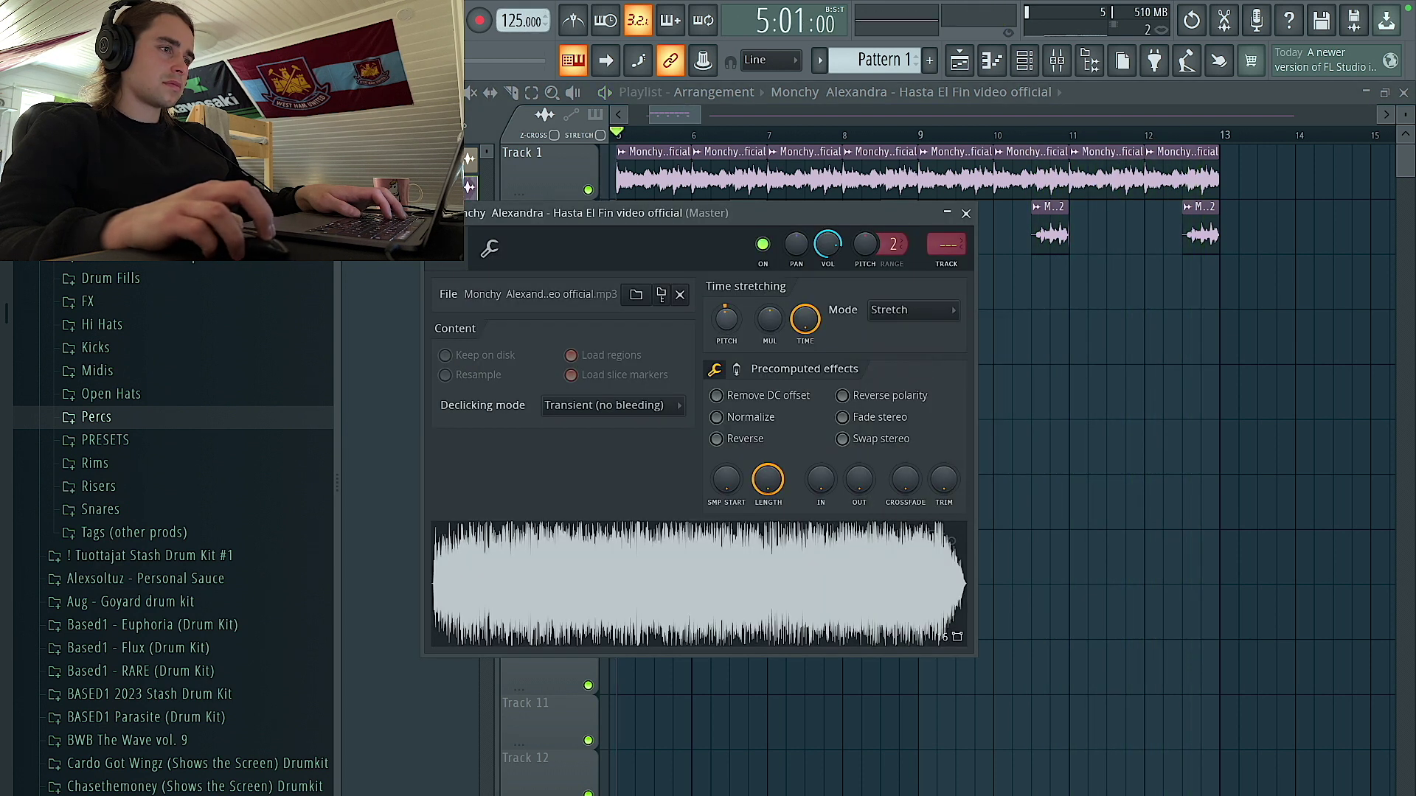
pyautogui.rightClick(725, 324)
pyautogui.click(726, 338)
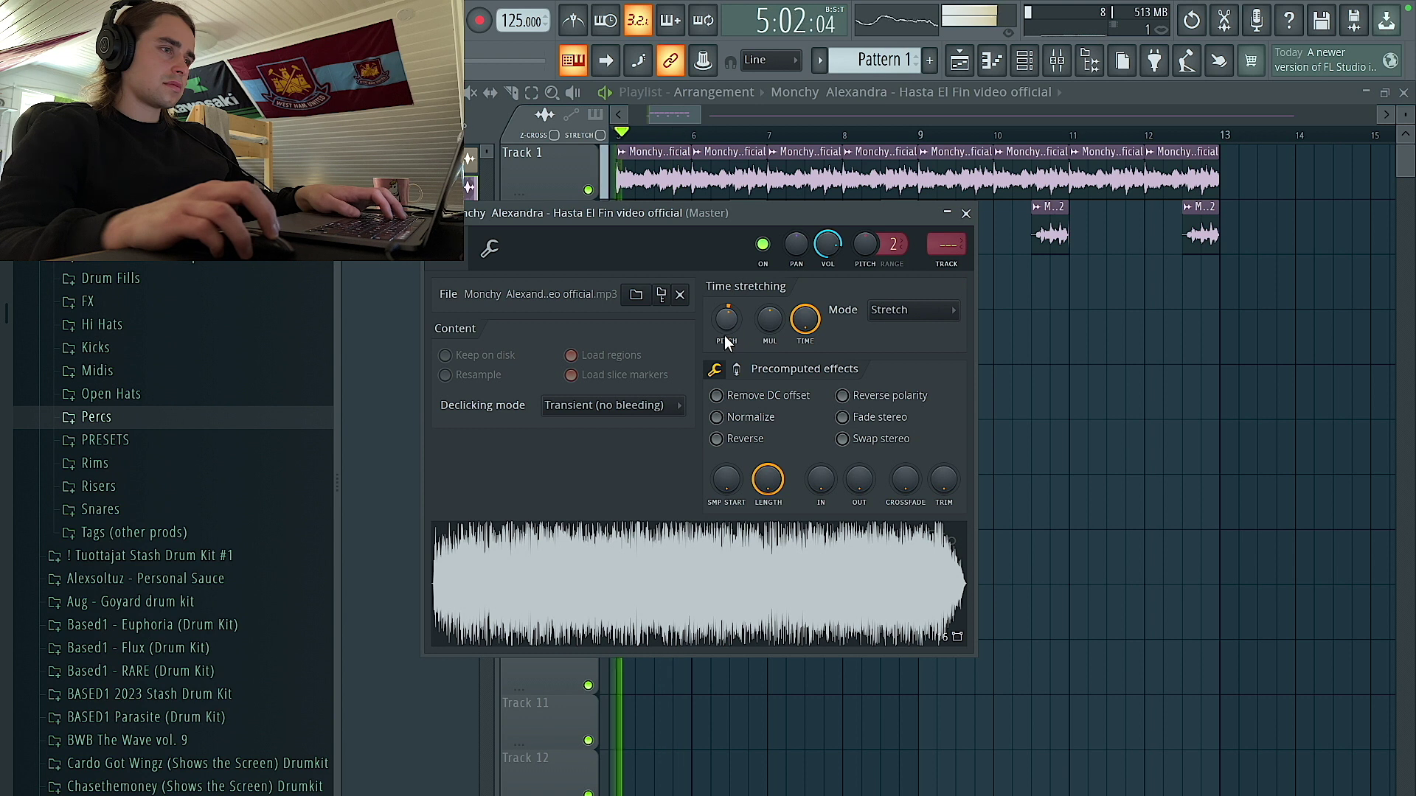
# Route the song sample to mixer track 3 and add Fruity parametric EQ 2 in slot 1 with a low cut at about 150 Hz.
pyautogui.click(949, 268)
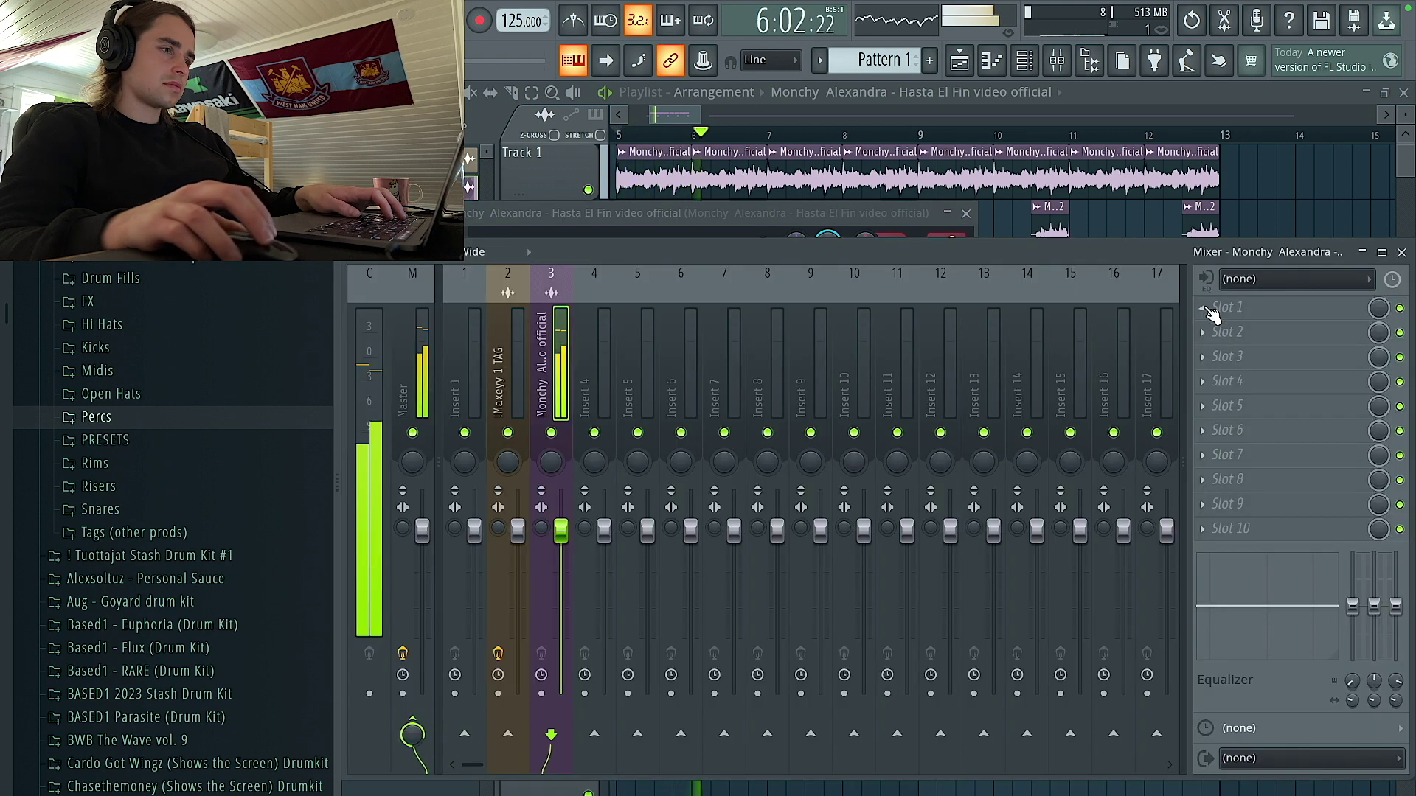
pyautogui.click(1252, 305)
pyautogui.click(985, 90)
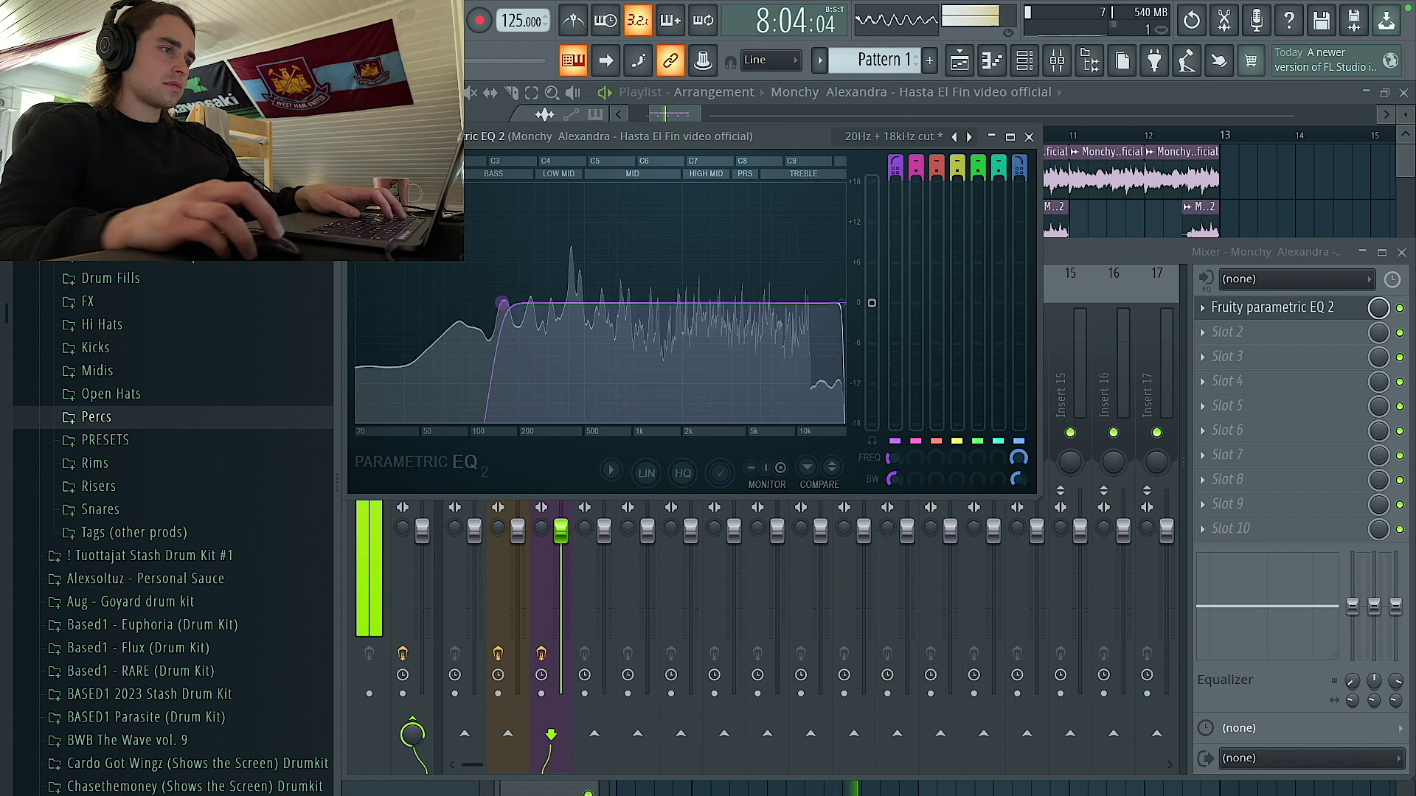
# Open the settings of the Track 2 song slices and set their time-stretching mode to Stretch.
pyautogui.press('F5')
pyautogui.doubleClick(909, 233)
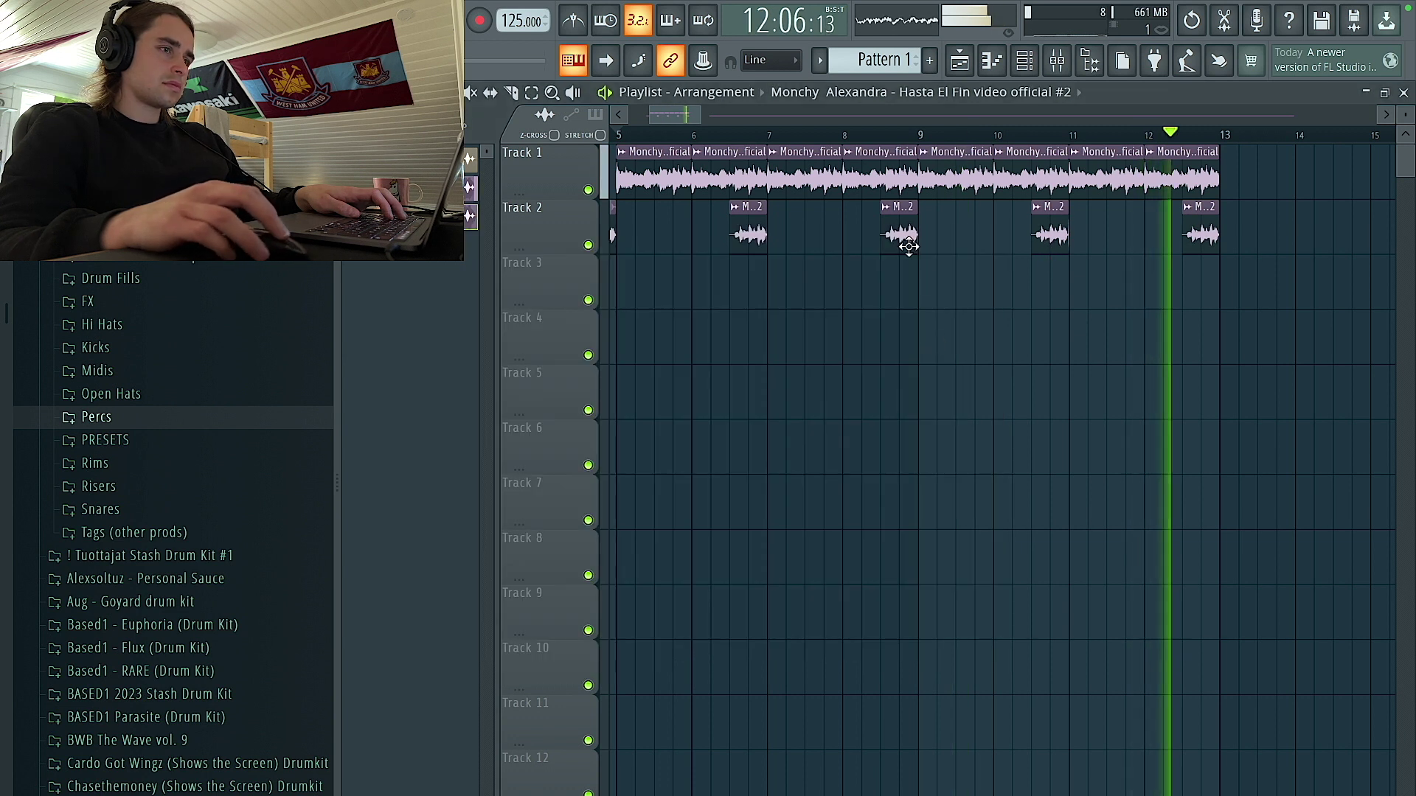
pyautogui.doubleClick(905, 233)
pyautogui.click(933, 337)
pyautogui.click(914, 391)
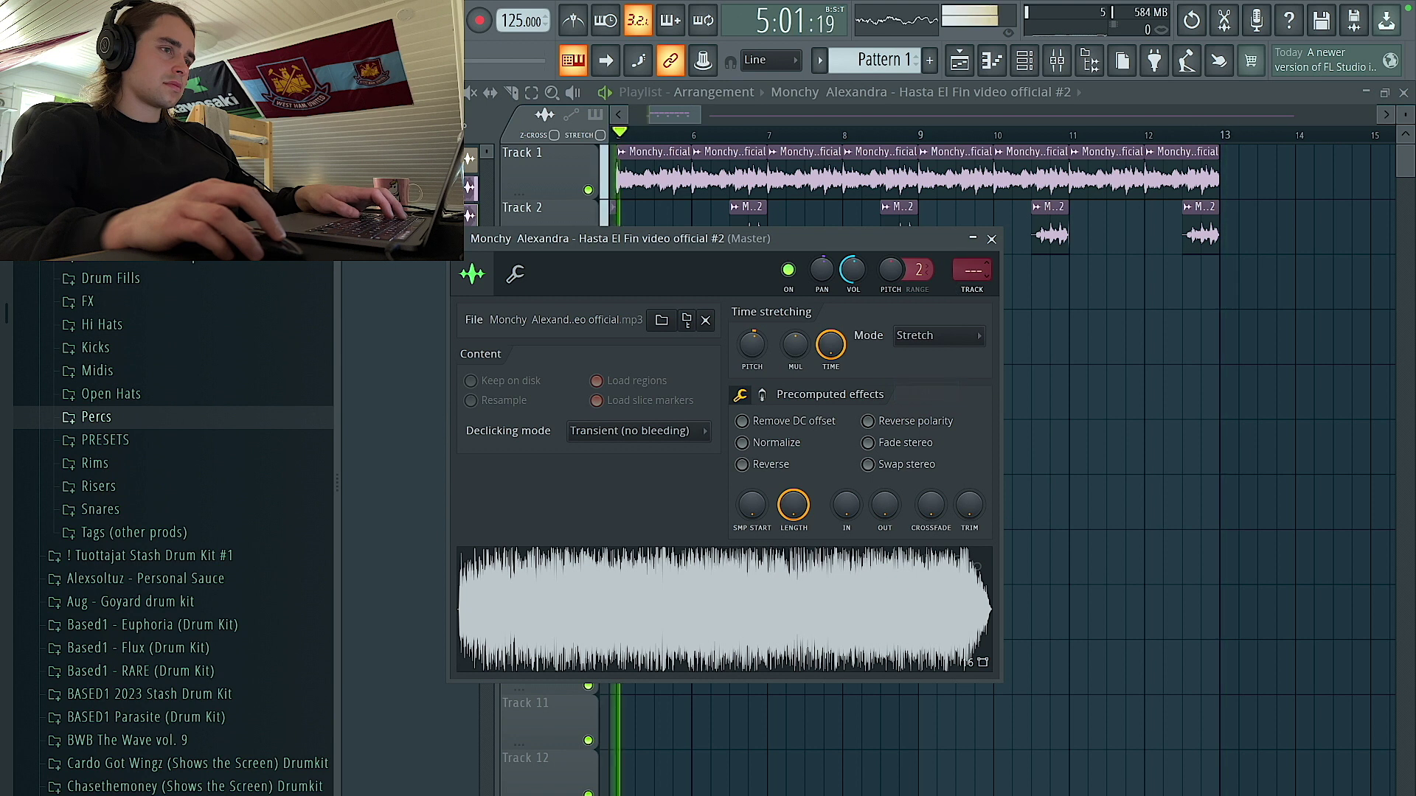
# Route the #2 song slice to mixer track 3 and slightly lower that track's volume.
pyautogui.click(1057, 60)
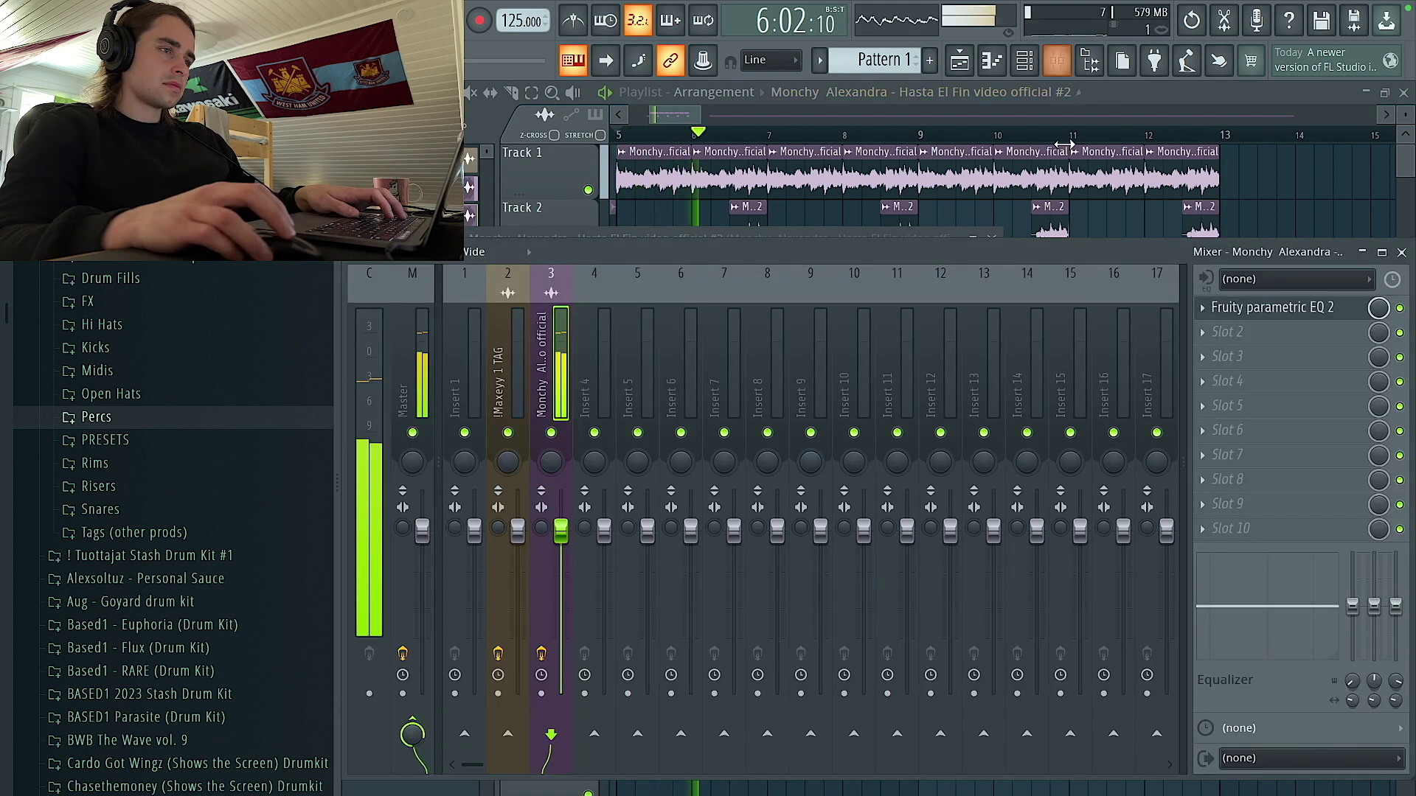
pyautogui.moveTo(676, 254); pyautogui.dragTo(674, 356)
pyautogui.moveTo(691, 303); pyautogui.dragTo(690, 173)
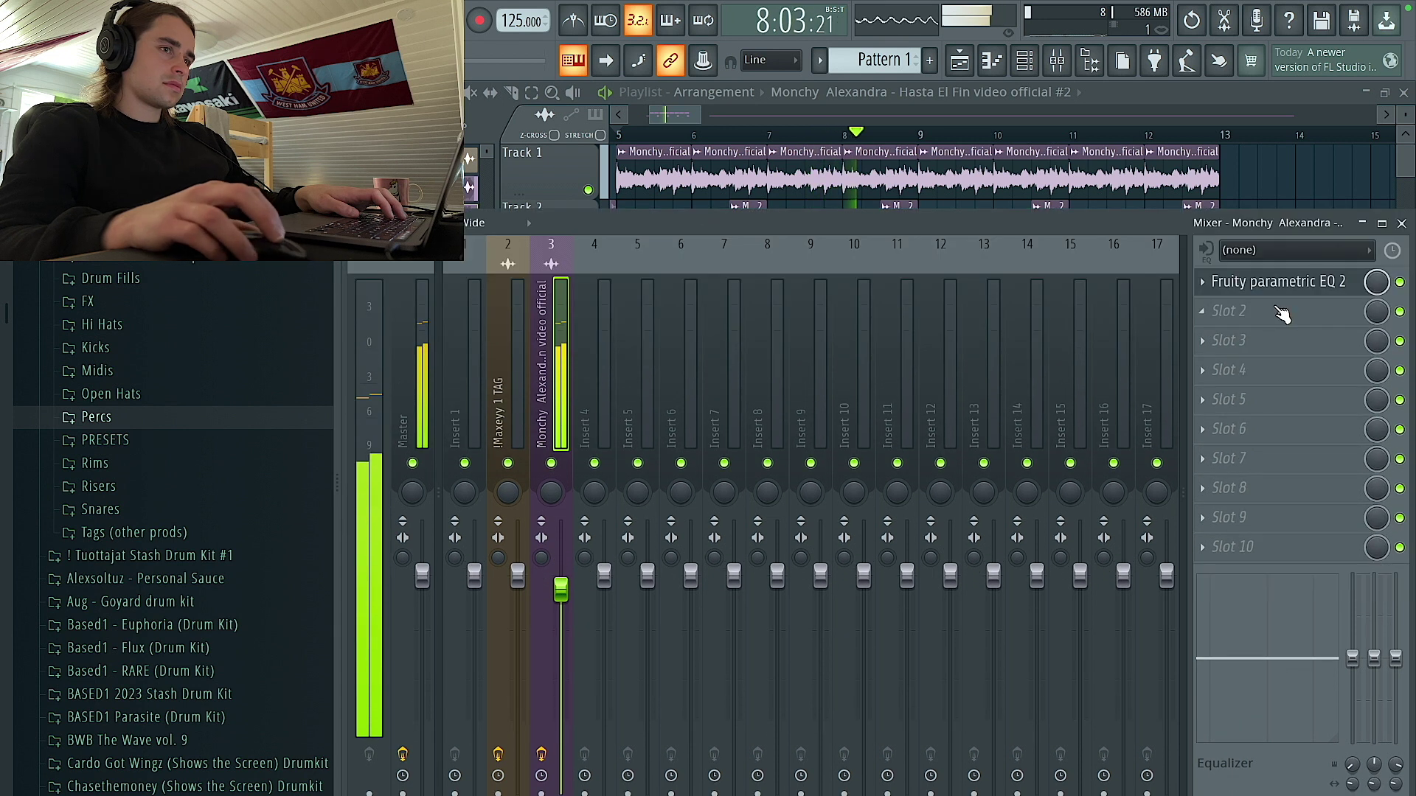
pyautogui.click(1282, 283)
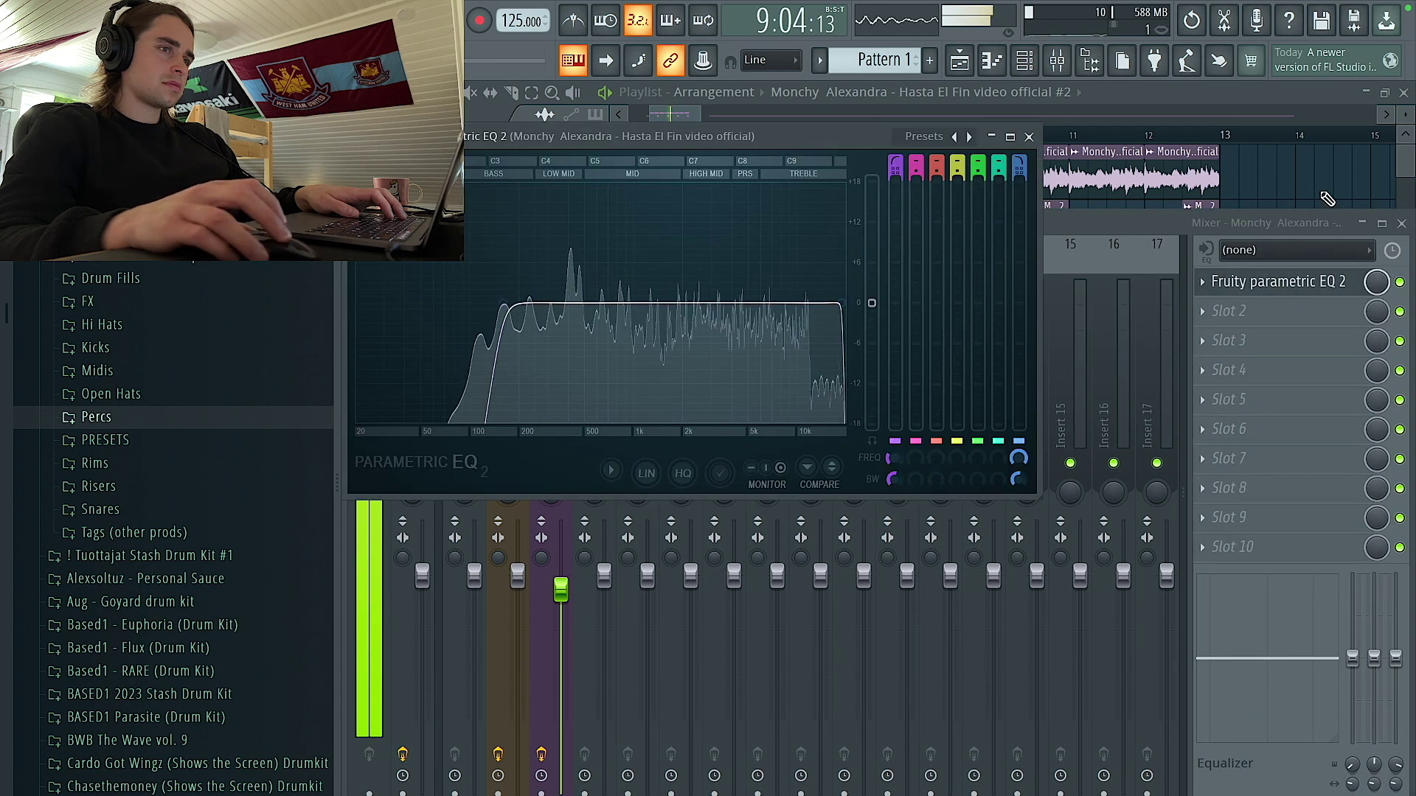
# Move the leftover full song clip onto Track 3 so that it starts at bar 13.
pyautogui.press('F5')
pyautogui.hscroll(2, 1179, 321)
pyautogui.moveTo(1207, 245); pyautogui.dragTo(870, 286)
pyautogui.scroll(3, 959, 316)
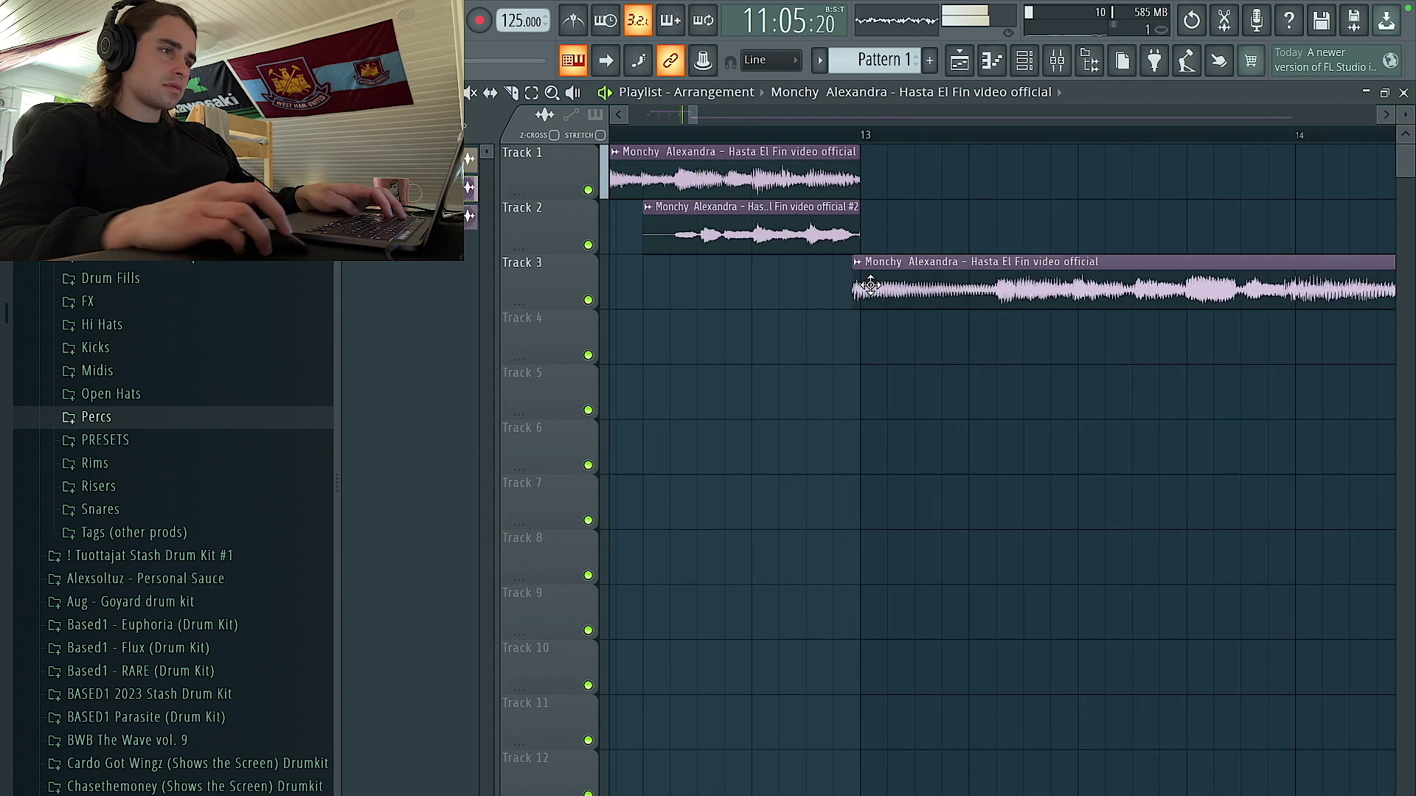
pyautogui.scroll(-3, 876, 286)
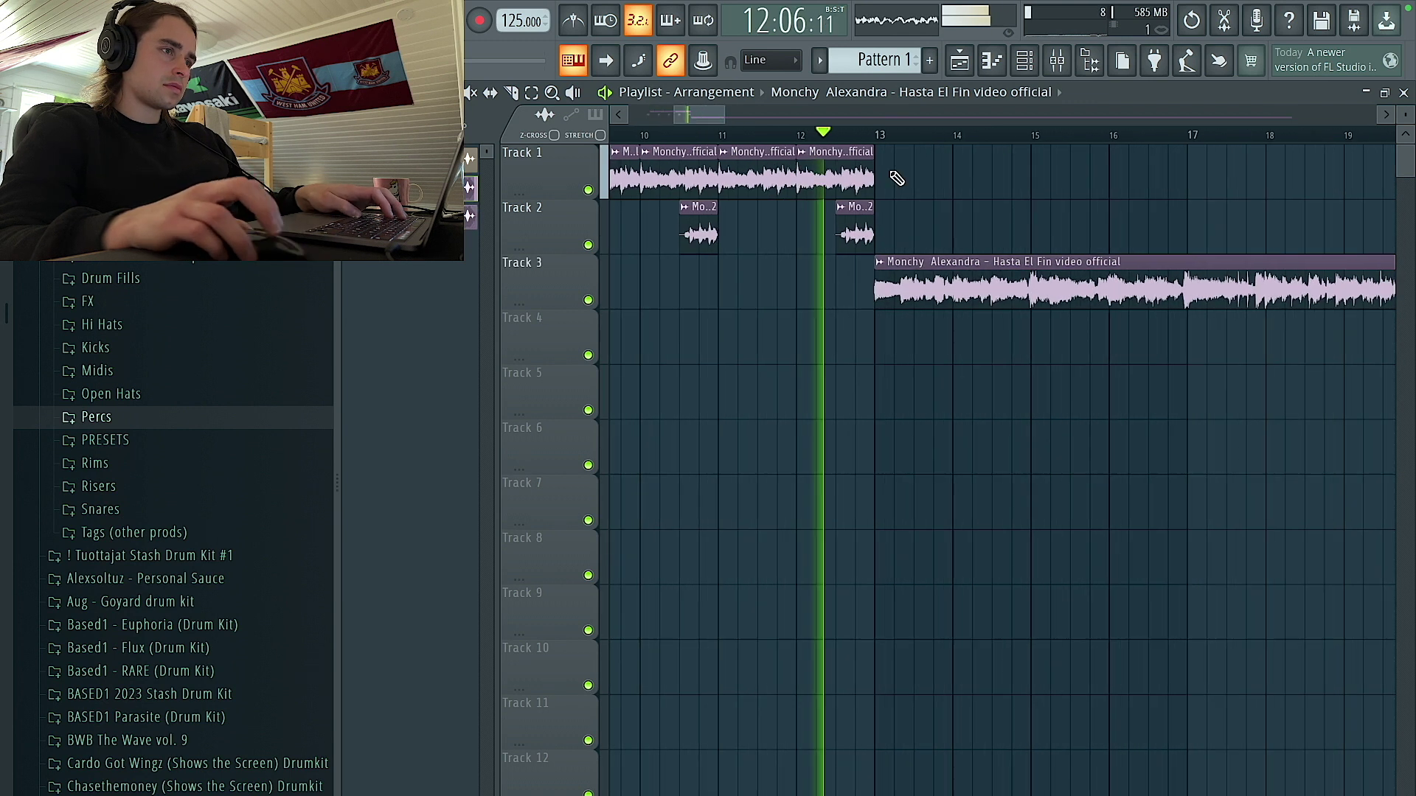
# Select bars 5 to 13 of the arrangement and render them to a new audio clip.
pyautogui.moveTo(875, 137); pyautogui.dragTo(1047, 136)
pyautogui.scroll(-3, 997, 137)
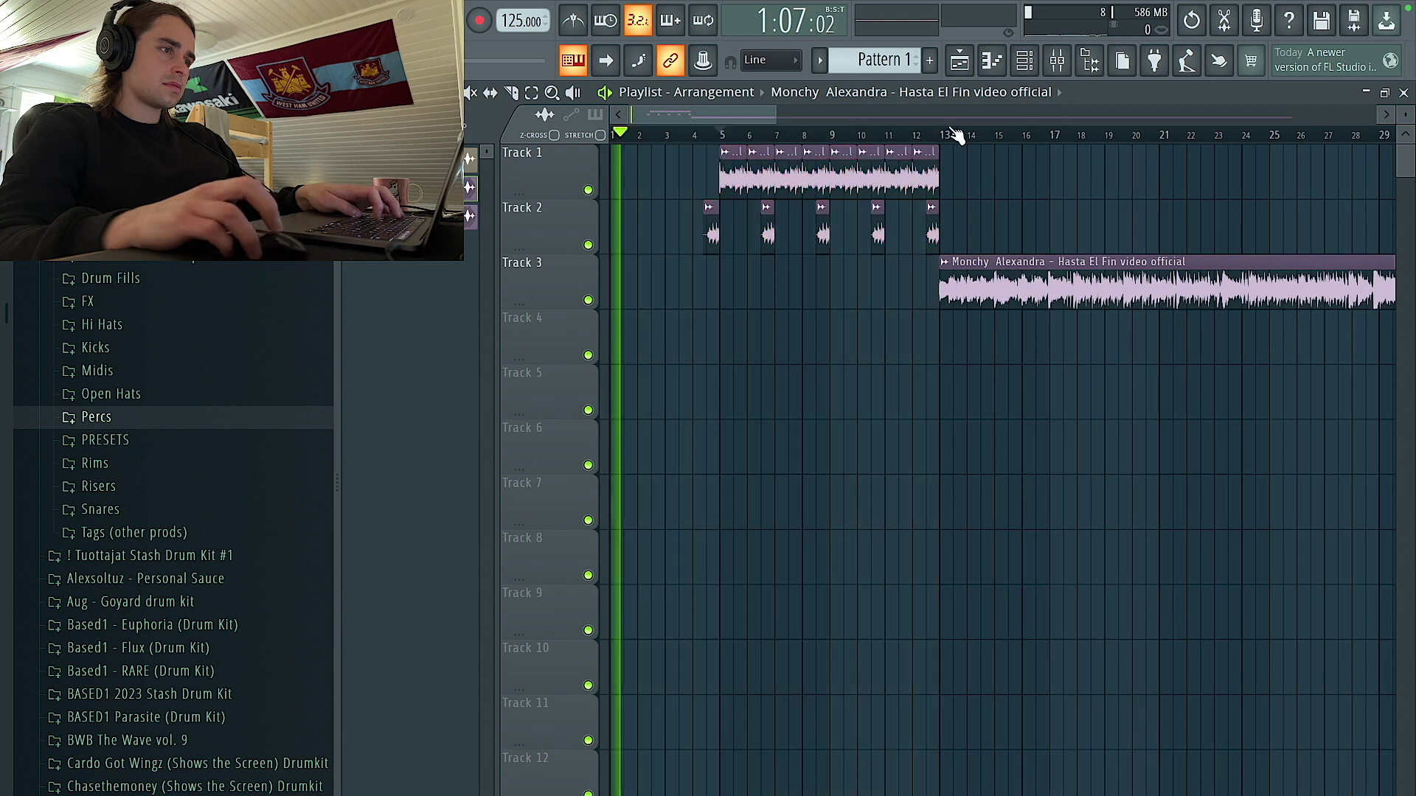
pyautogui.moveTo(959, 140); pyautogui.dragTo(809, 140)
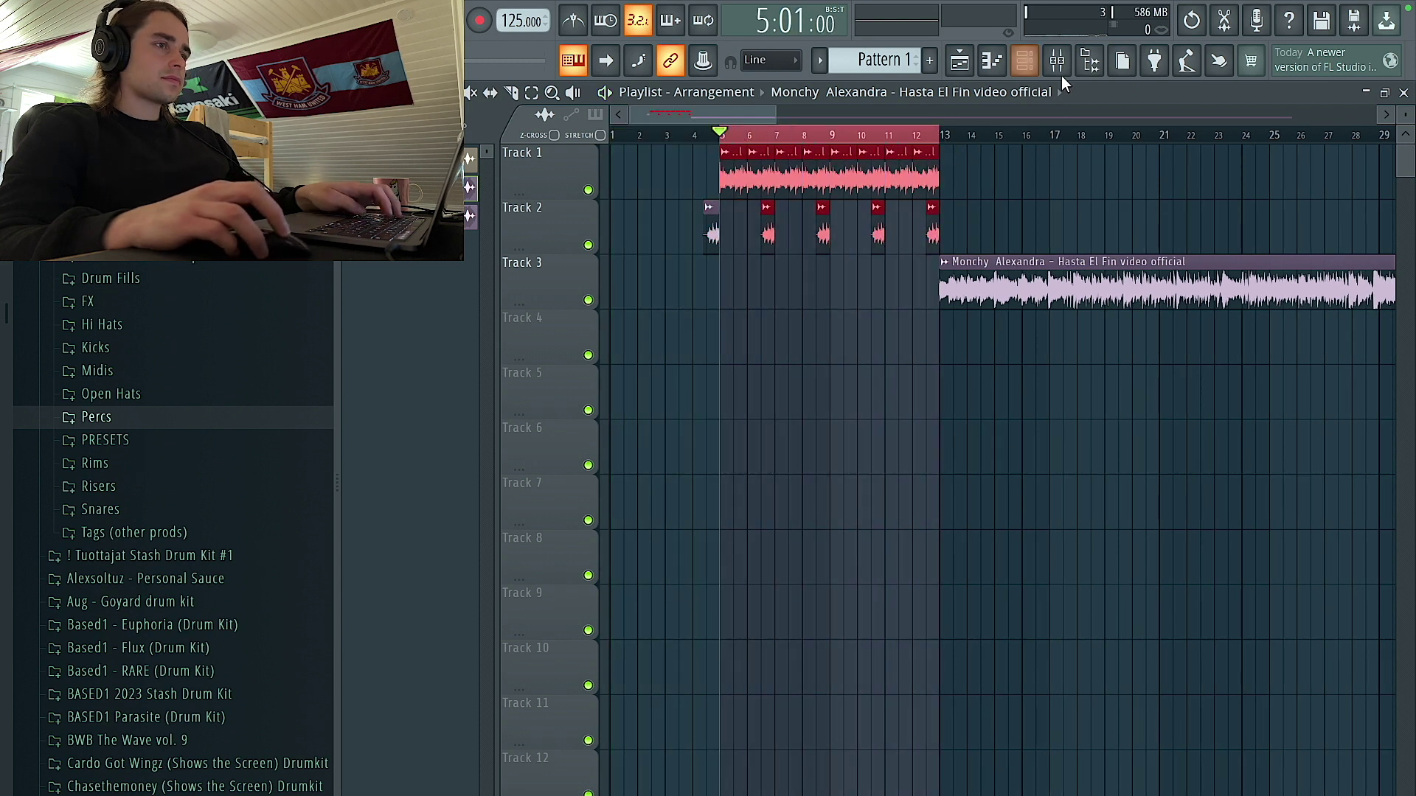
pyautogui.click(1057, 70)
pyautogui.click(441, 732)
pyautogui.hotkey('ctrl', 'alt', 'r')
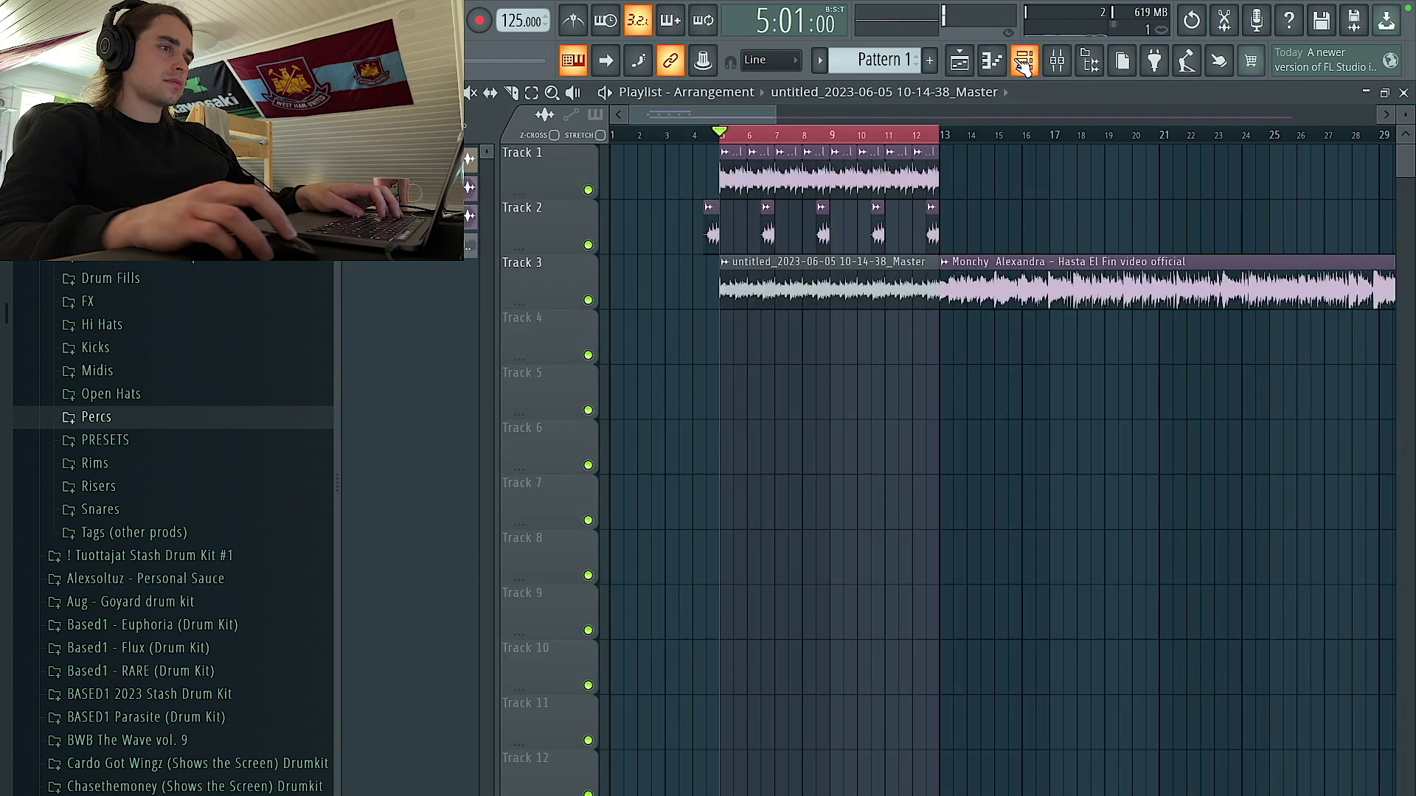
pyautogui.click(1023, 64)
pyautogui.click(846, 360)
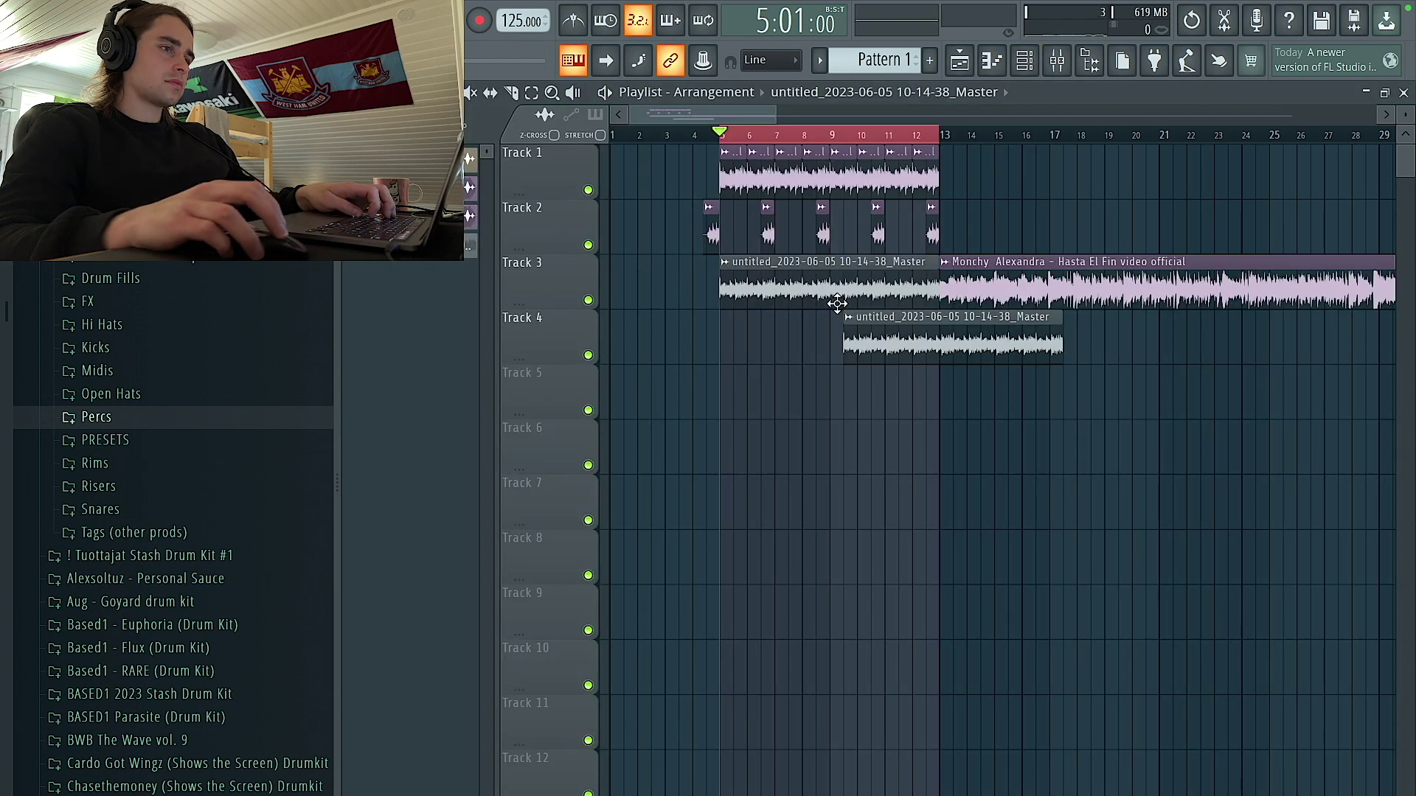
pyautogui.rightClick(896, 339)
# Open the rendered clip in the Edison audio editor and convert its audio into piano roll notes.
pyautogui.doubleClick(822, 295)
pyautogui.rightClick(696, 642)
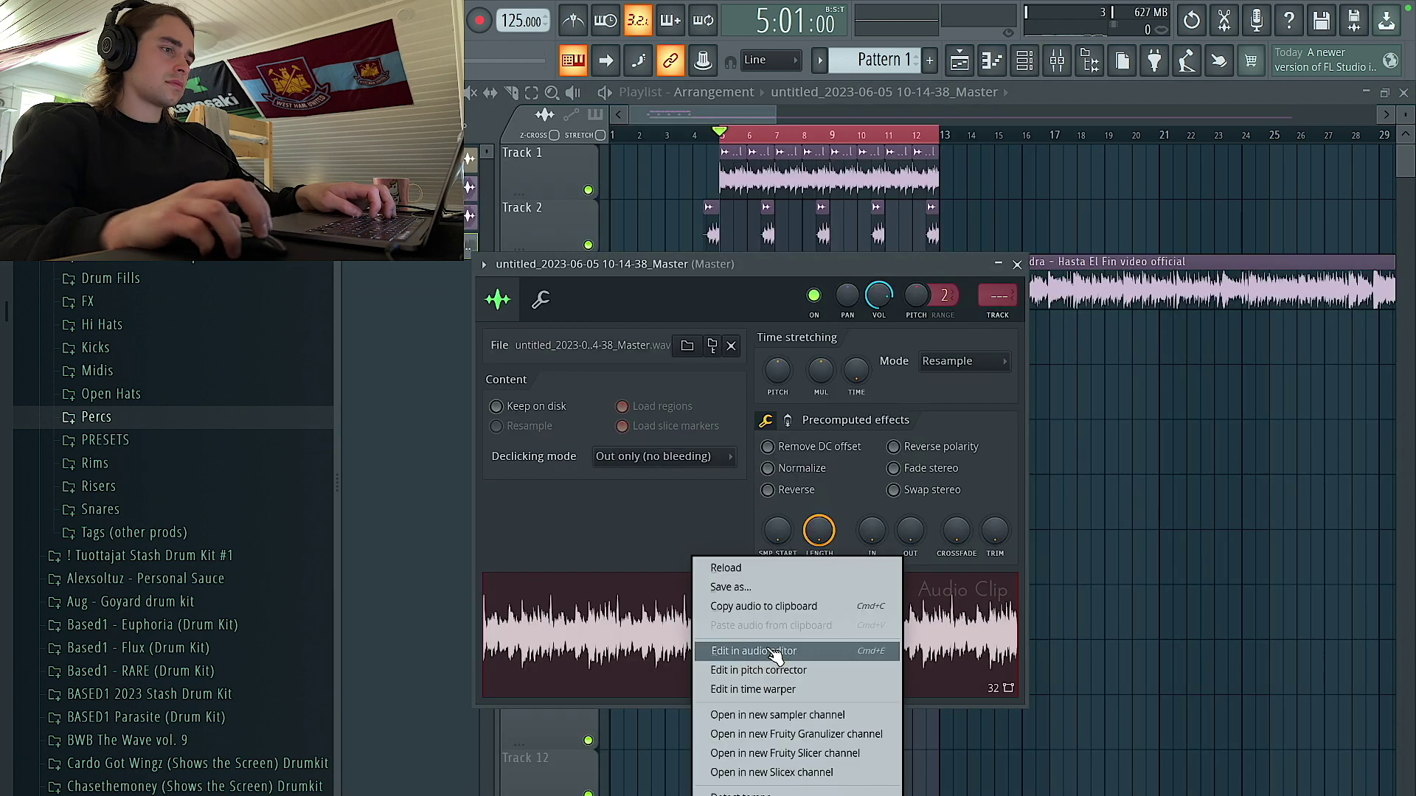
pyautogui.click(770, 649)
pyautogui.rightClick(678, 544)
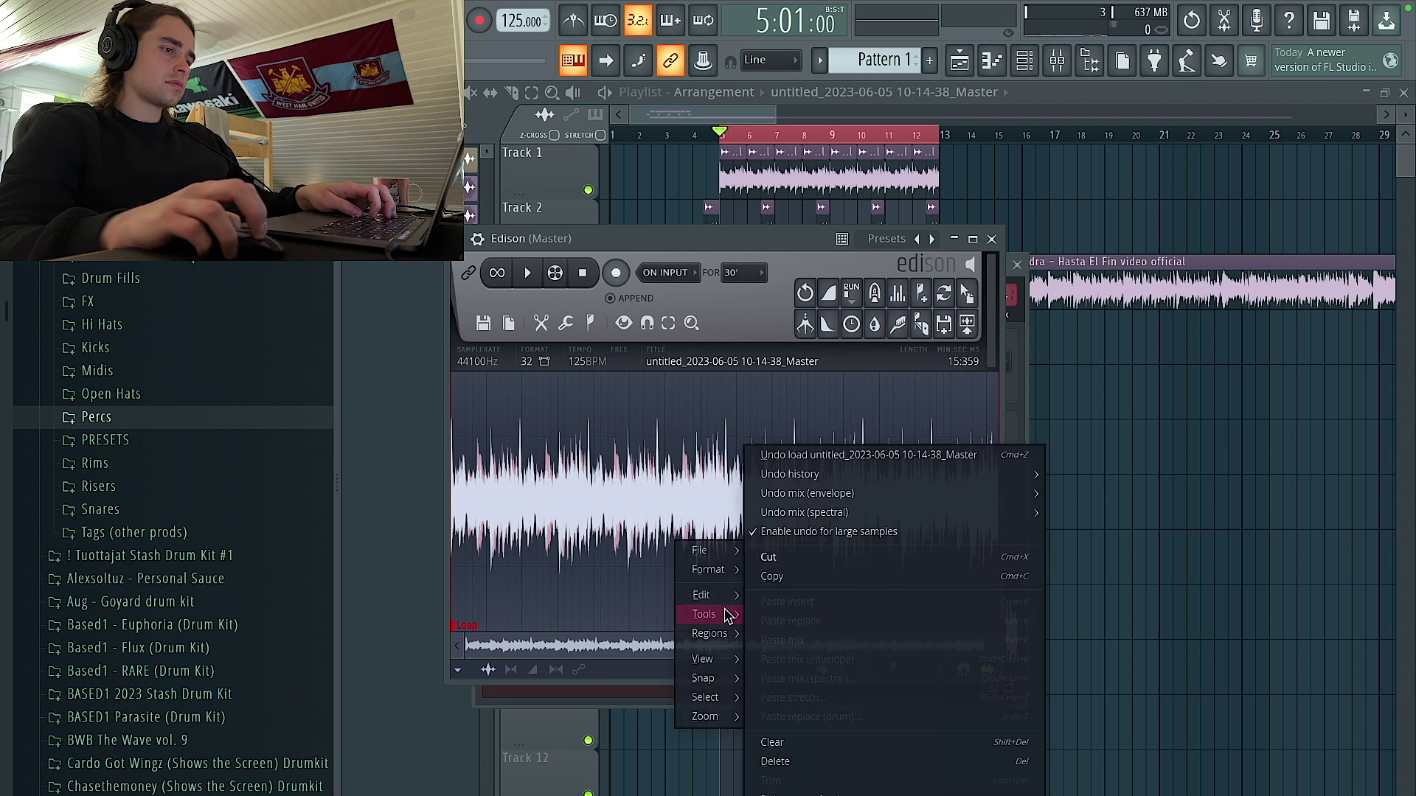
pyautogui.moveTo(742, 618)
pyautogui.click(1008, 653)
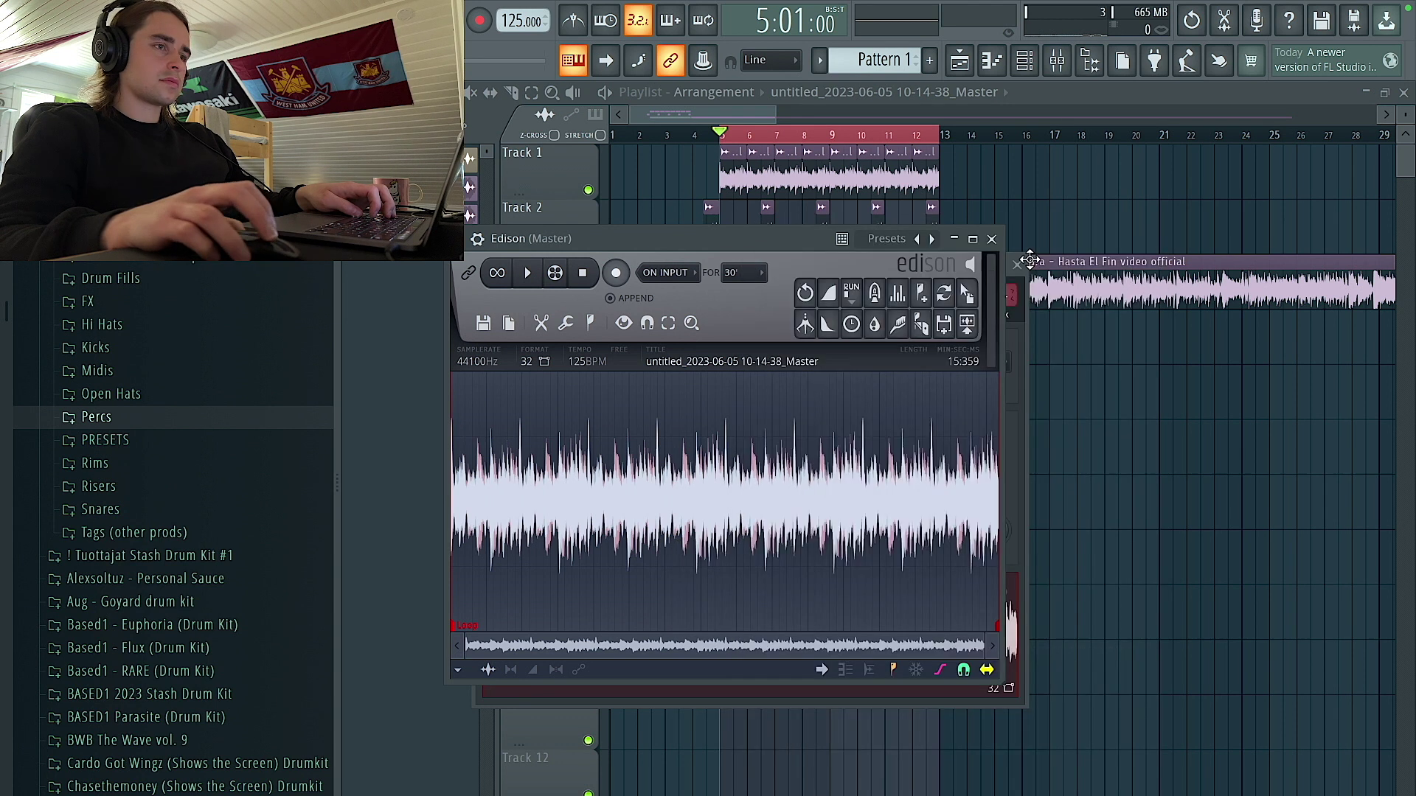
# Remove the rendered clip from Track 3 and place Pattern 1 on Track 5 at bar 5.
pyautogui.click(1024, 65)
pyautogui.click(470, 145)
pyautogui.press('F5')
pyautogui.rightClick(901, 294)
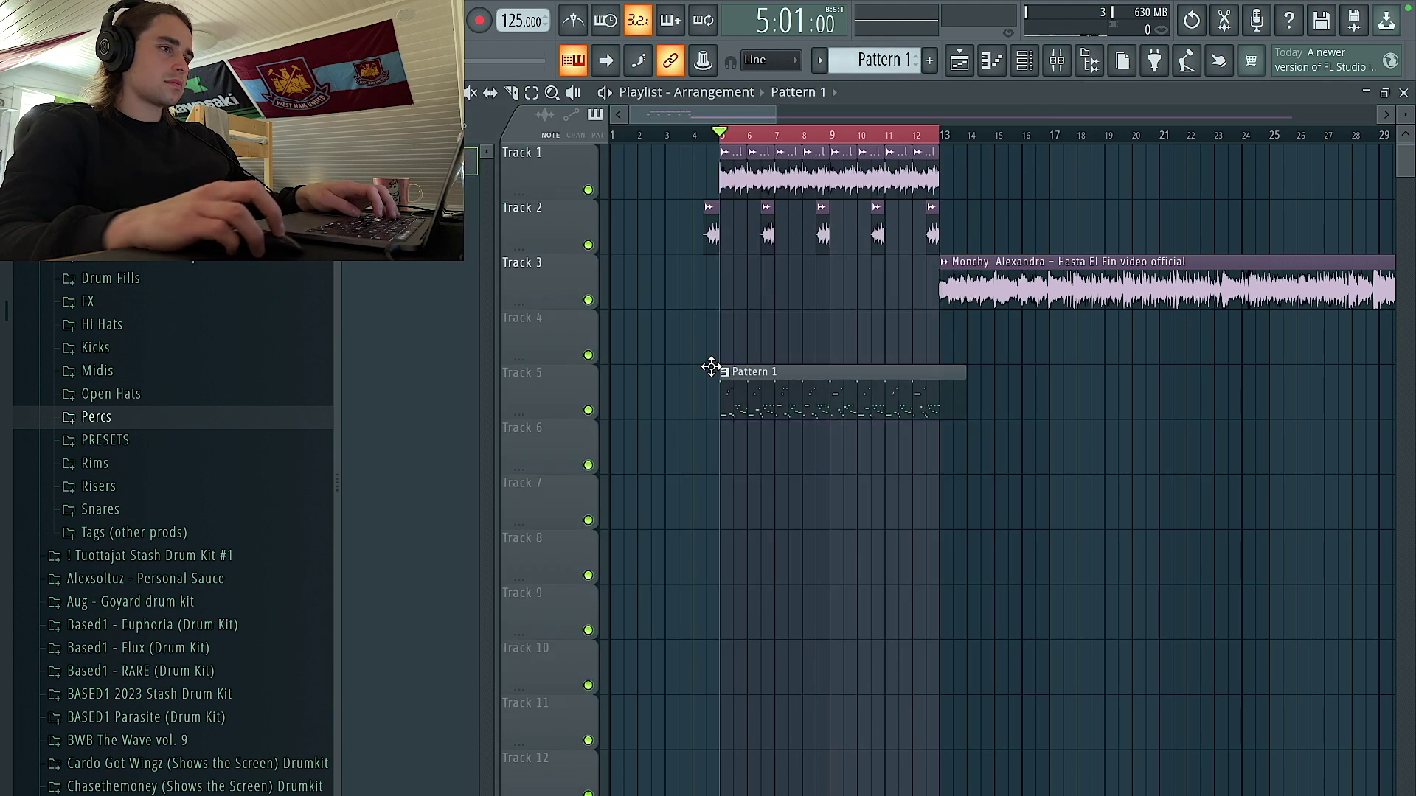
# Open Pattern 1 in the piano roll and shift its lower notes up one octave to line up with the higher ones.
pyautogui.doubleClick(894, 400)
pyautogui.scroll(-5, 920, 410)
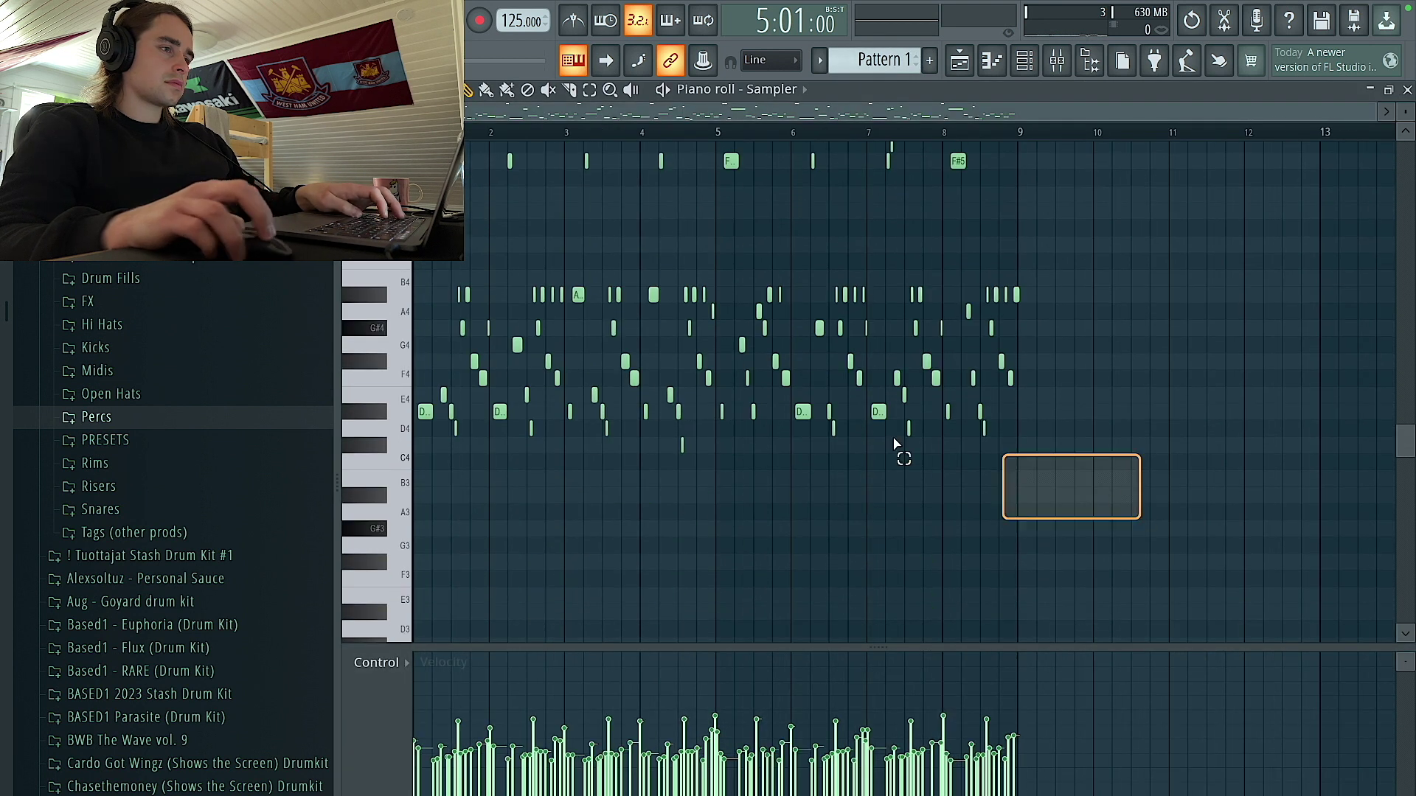
pyautogui.scroll(-3, 1049, 369)
pyautogui.scroll(5, 428, 284)
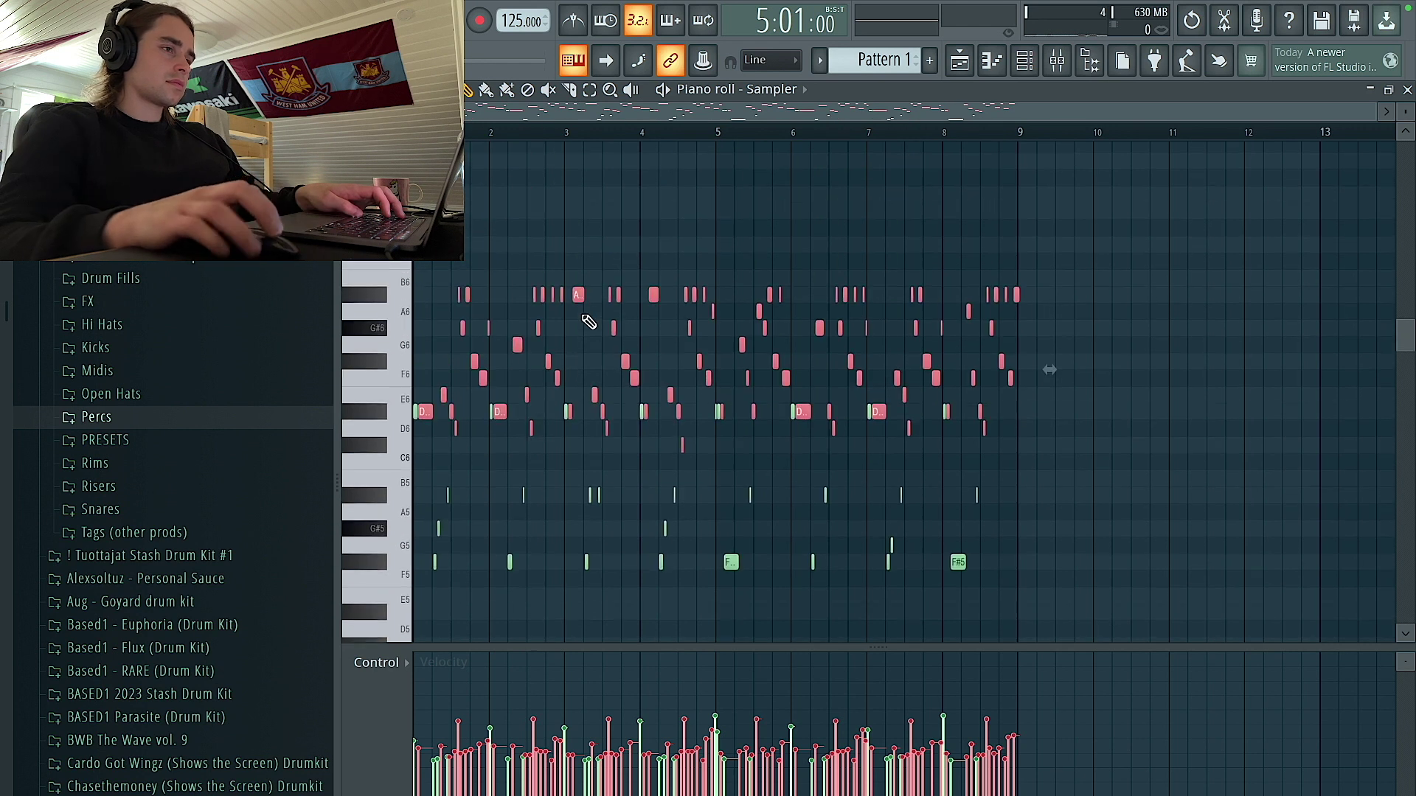
pyautogui.scroll(-3, 841, 363)
# Compress all Pattern 1 notes slightly so the pattern ends at bar 9, and transpose them up one octave.
pyautogui.hotkey('ctrl', 'a')
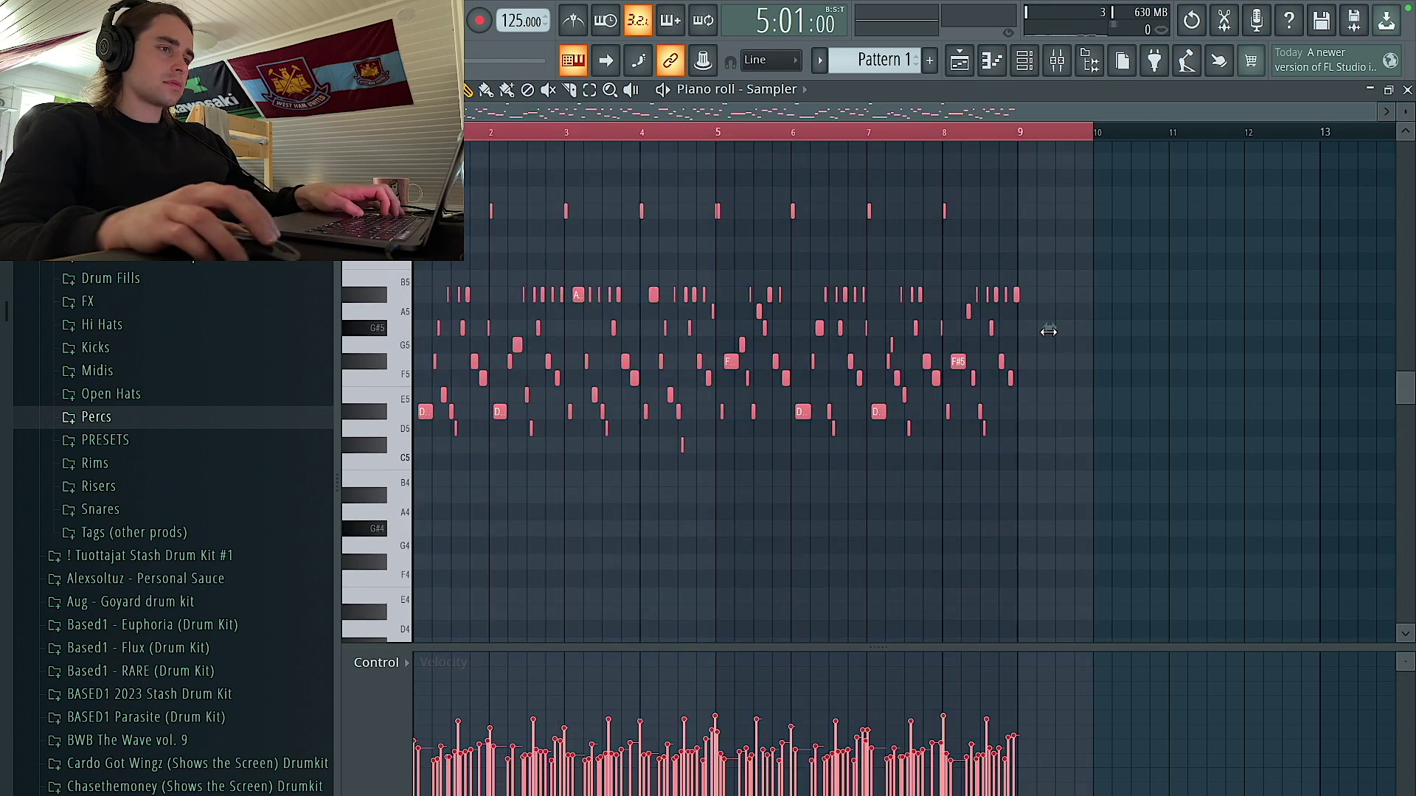
pyautogui.hotkey('ctrl', 'q')
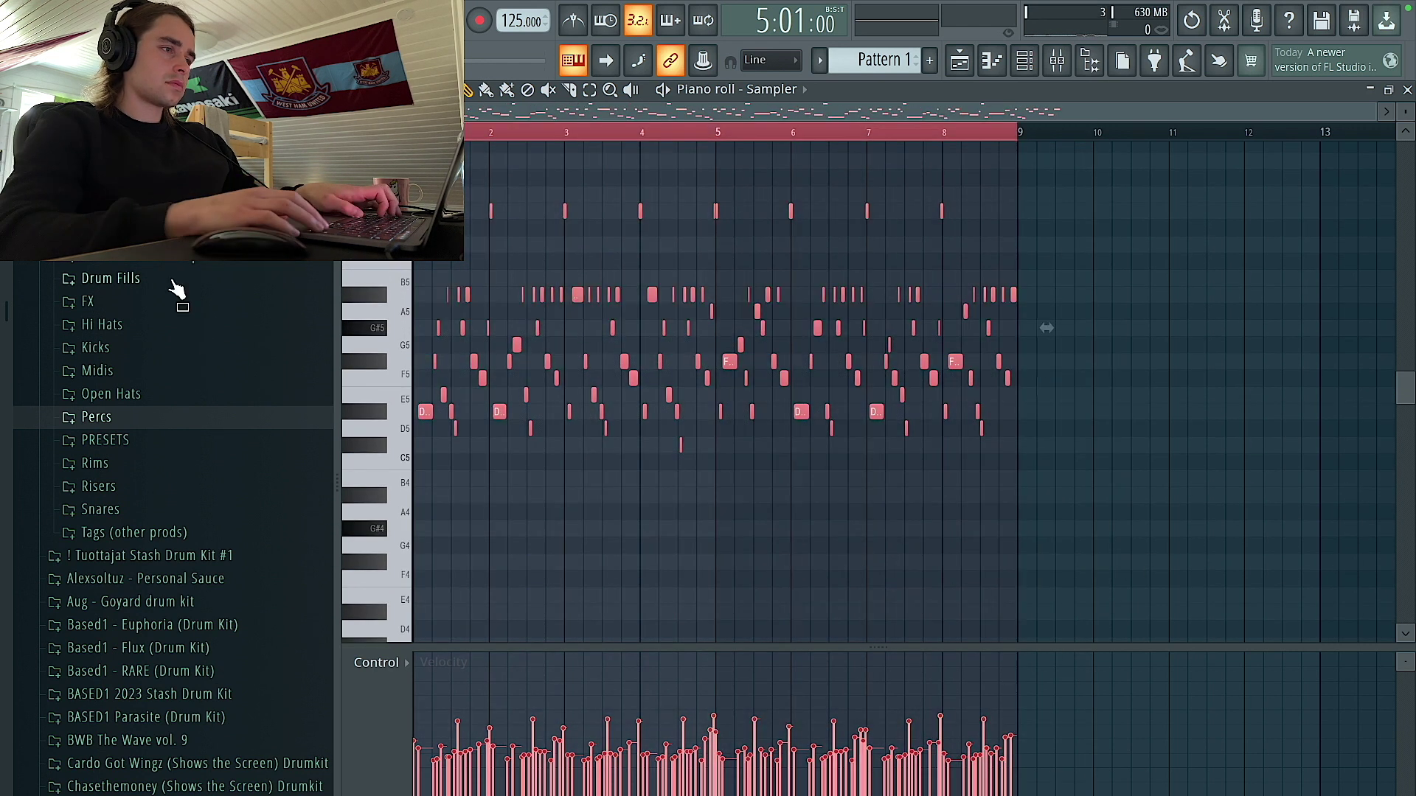
pyautogui.hotkey('ctrl', 'Up')
pyautogui.click(522, 342)
pyautogui.scroll(2, 522, 342)
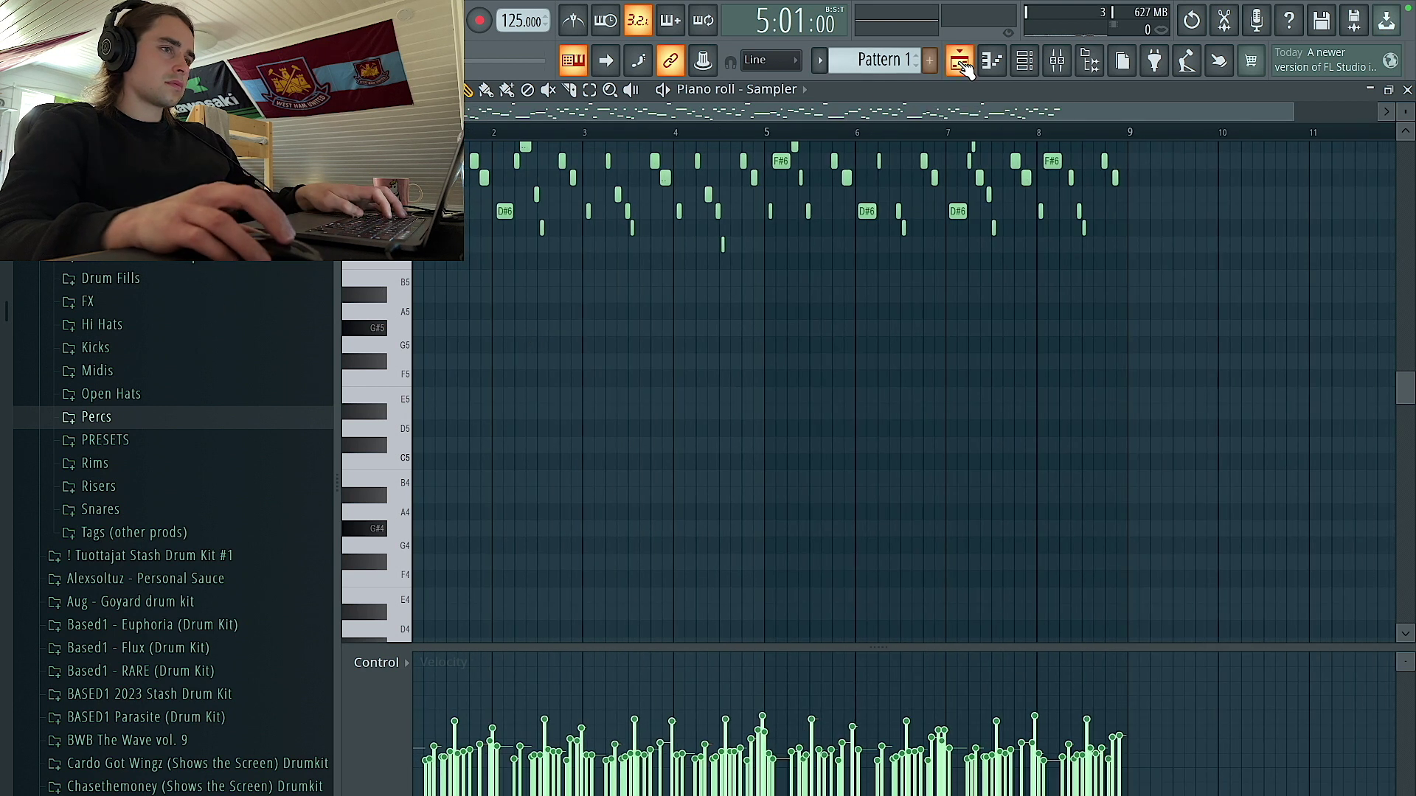
# Play the arrangement in the playlist while browsing the sample library's 808s and drum kit folders.
pyautogui.click(961, 63)
pyautogui.press('space')
pyautogui.scroll(8, 149, 269)
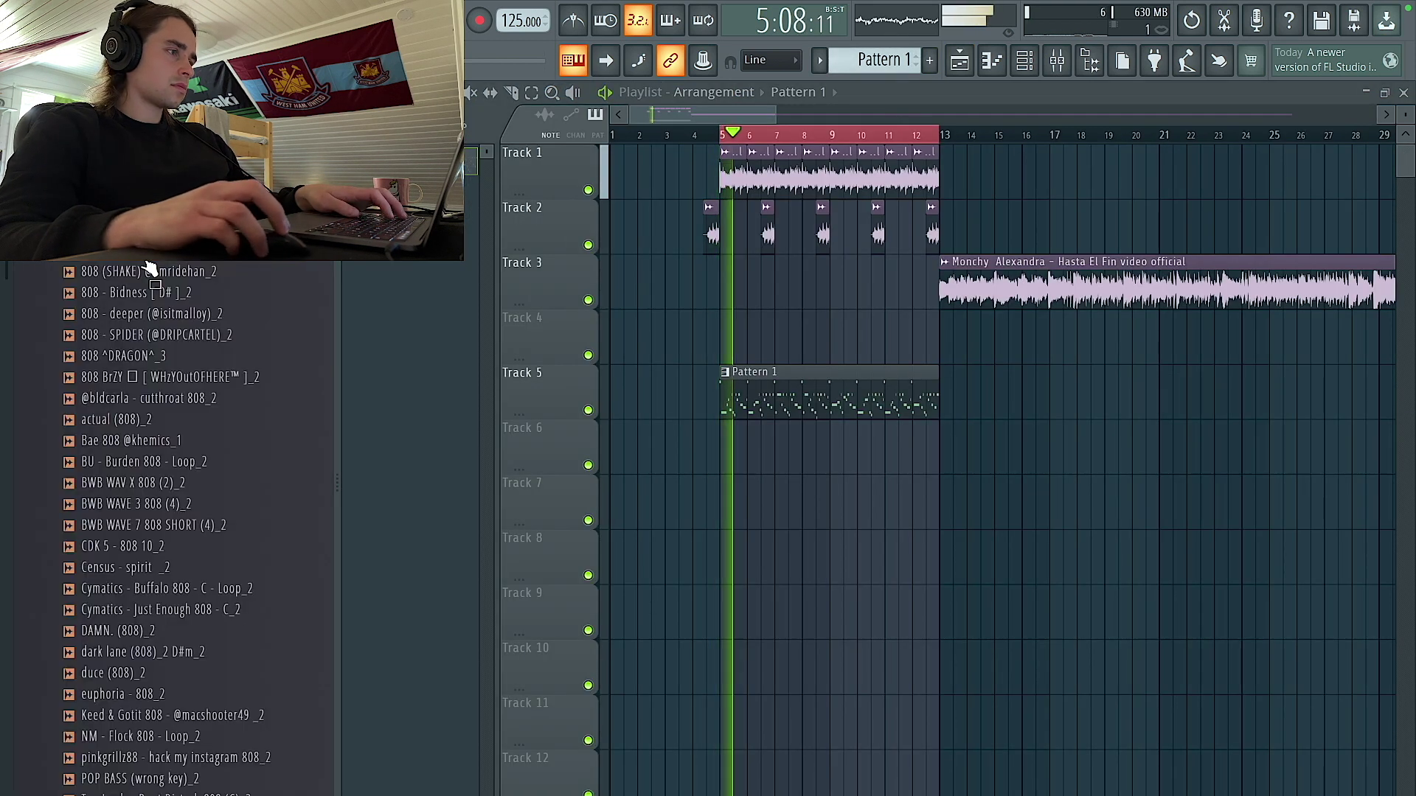
pyautogui.scroll(-15, 148, 310)
pyautogui.click(1026, 62)
pyautogui.scroll(-5, 258, 509)
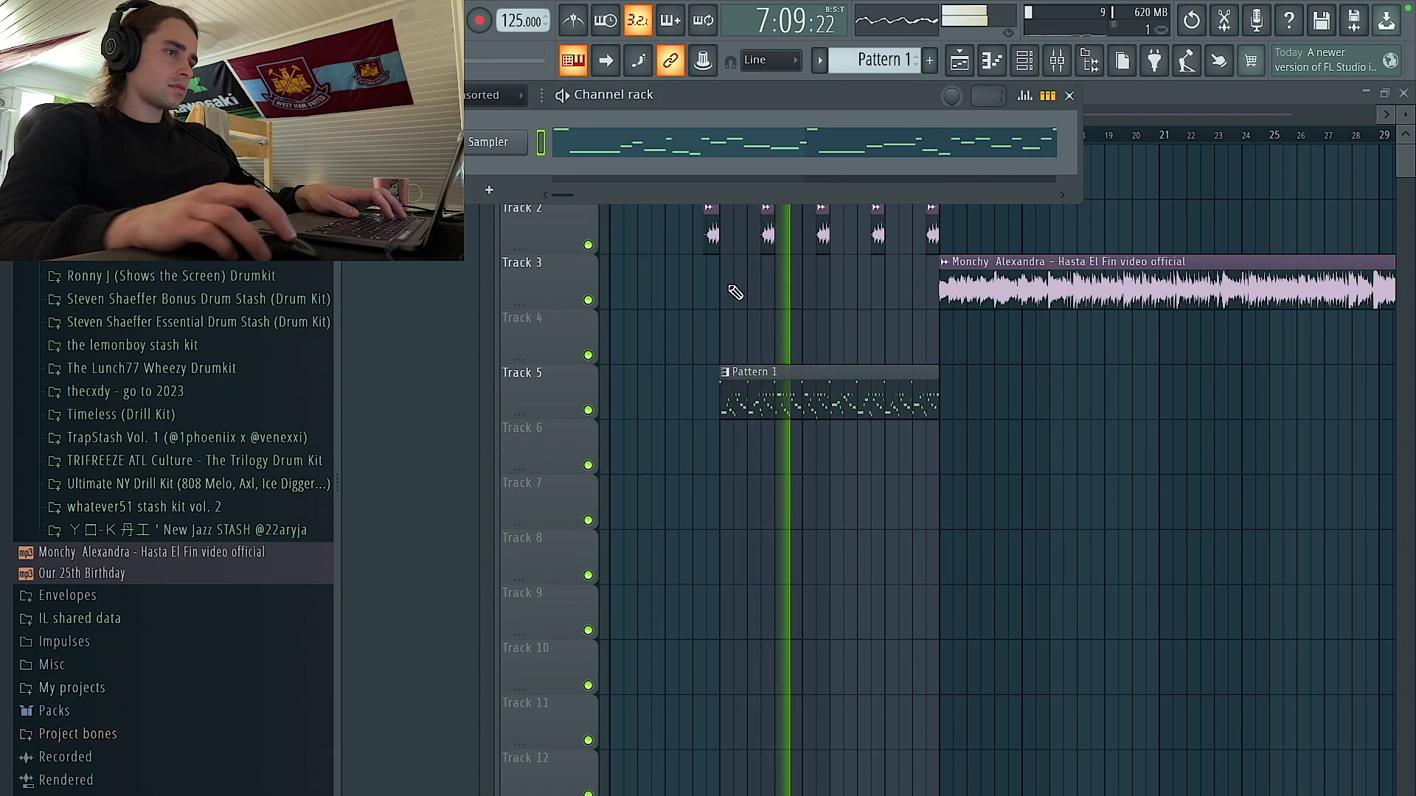
# Check the channel settings of the #2 song slice and its entry in the channel rack.
pyautogui.press('F6')
pyautogui.doubleClick(1032, 265)
pyautogui.click(1039, 238)
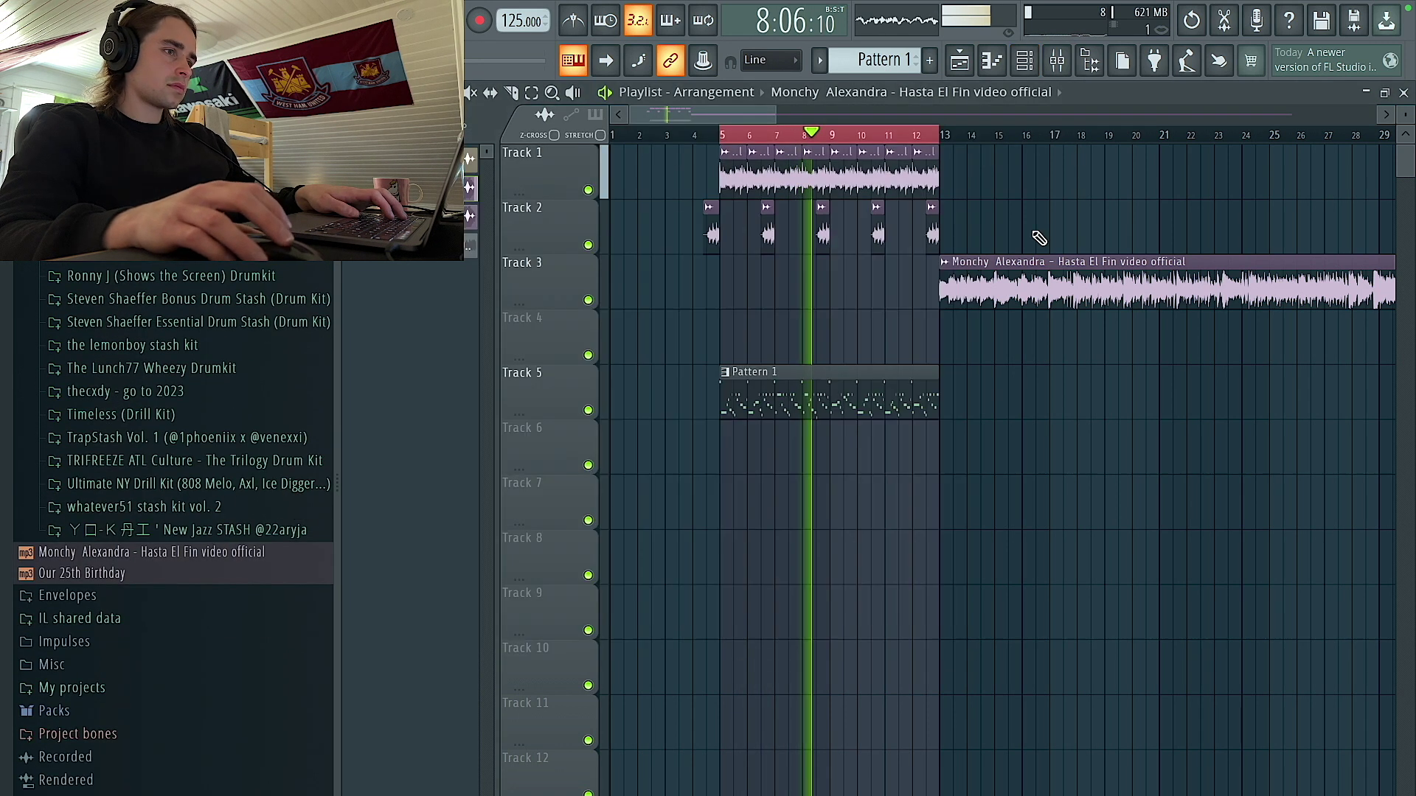
pyautogui.doubleClick(758, 239)
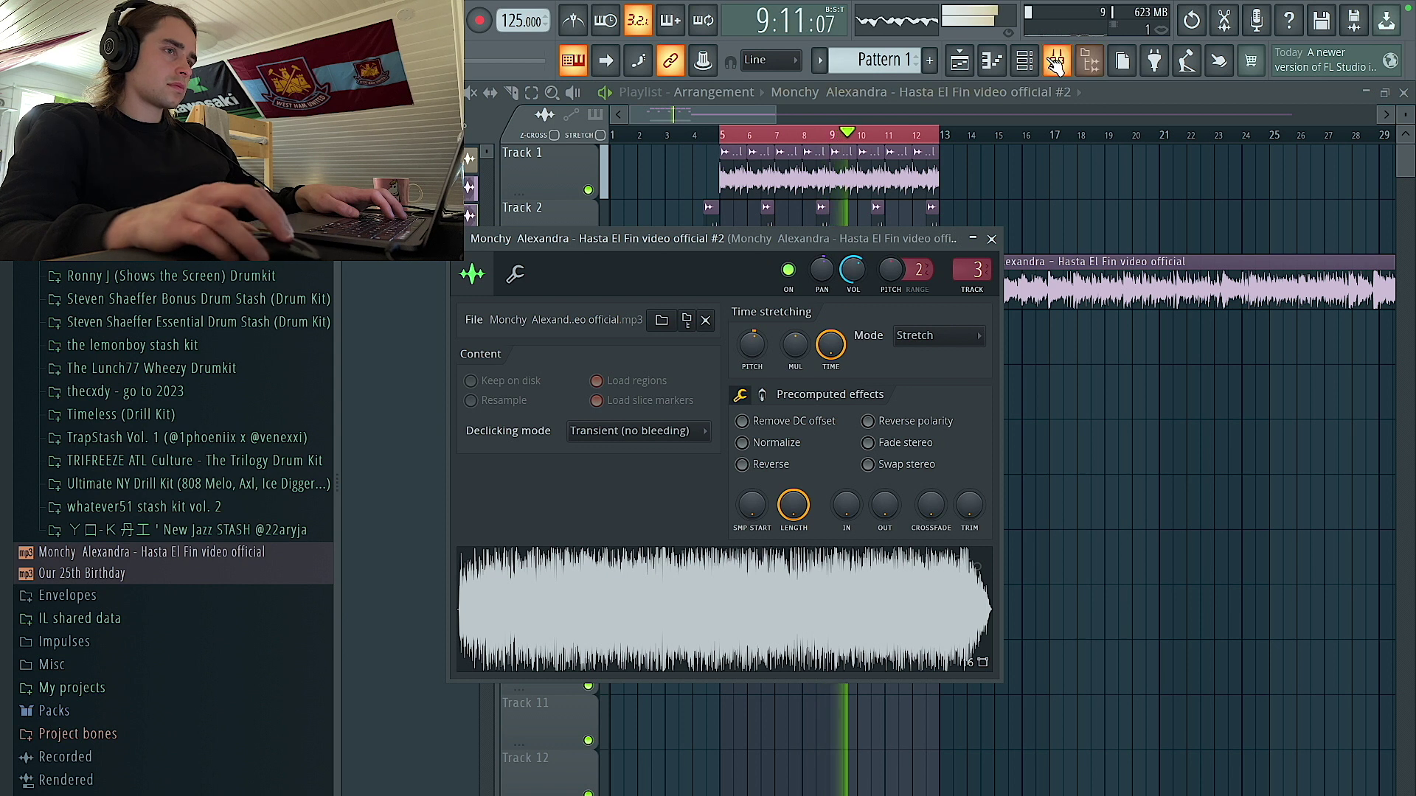
pyautogui.press('F6')
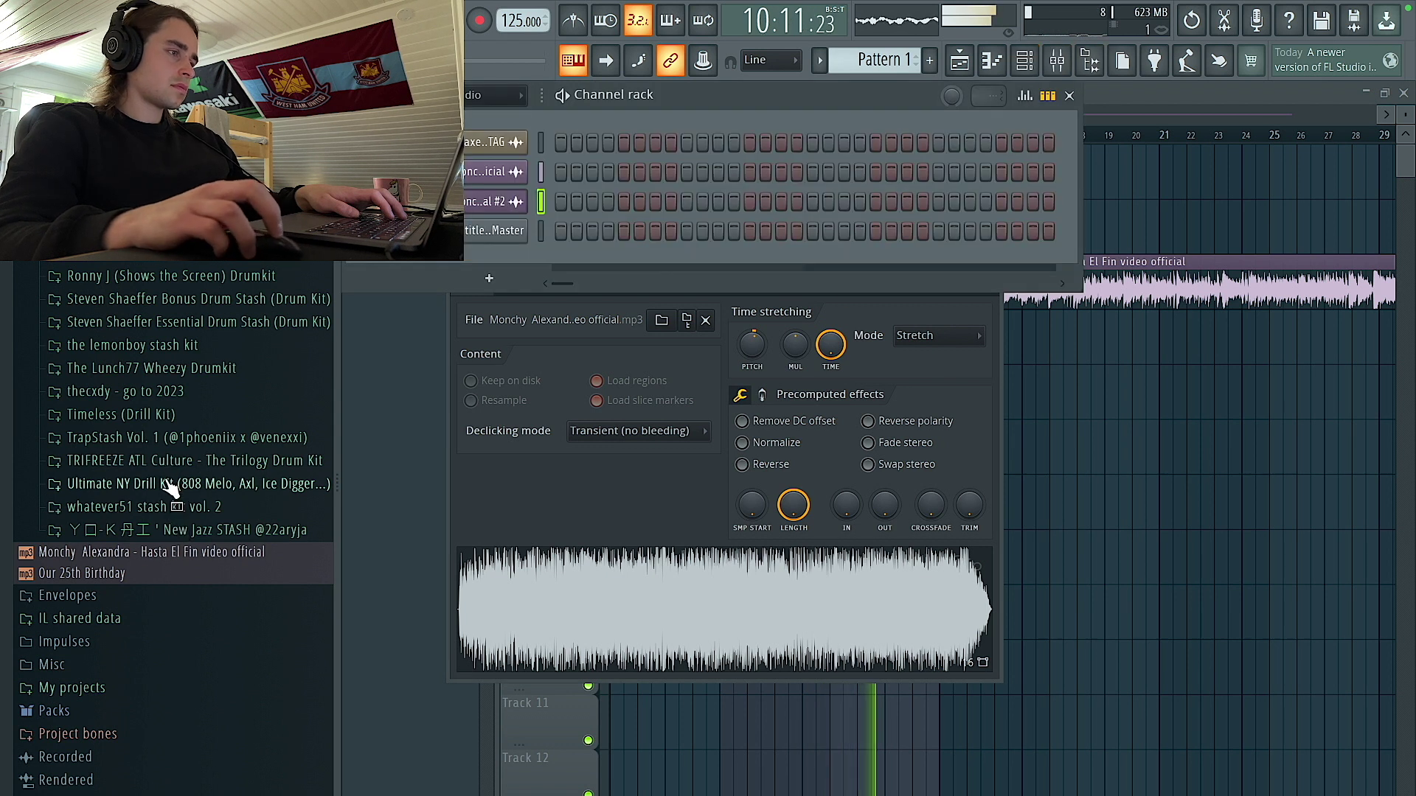
# Browse whatever51 stash kit vol. 2 and add an 808 from its zRecycled 808's folder as a new channel.
pyautogui.click(147, 493)
pyautogui.click(148, 489)
pyautogui.click(155, 509)
pyautogui.click(158, 552)
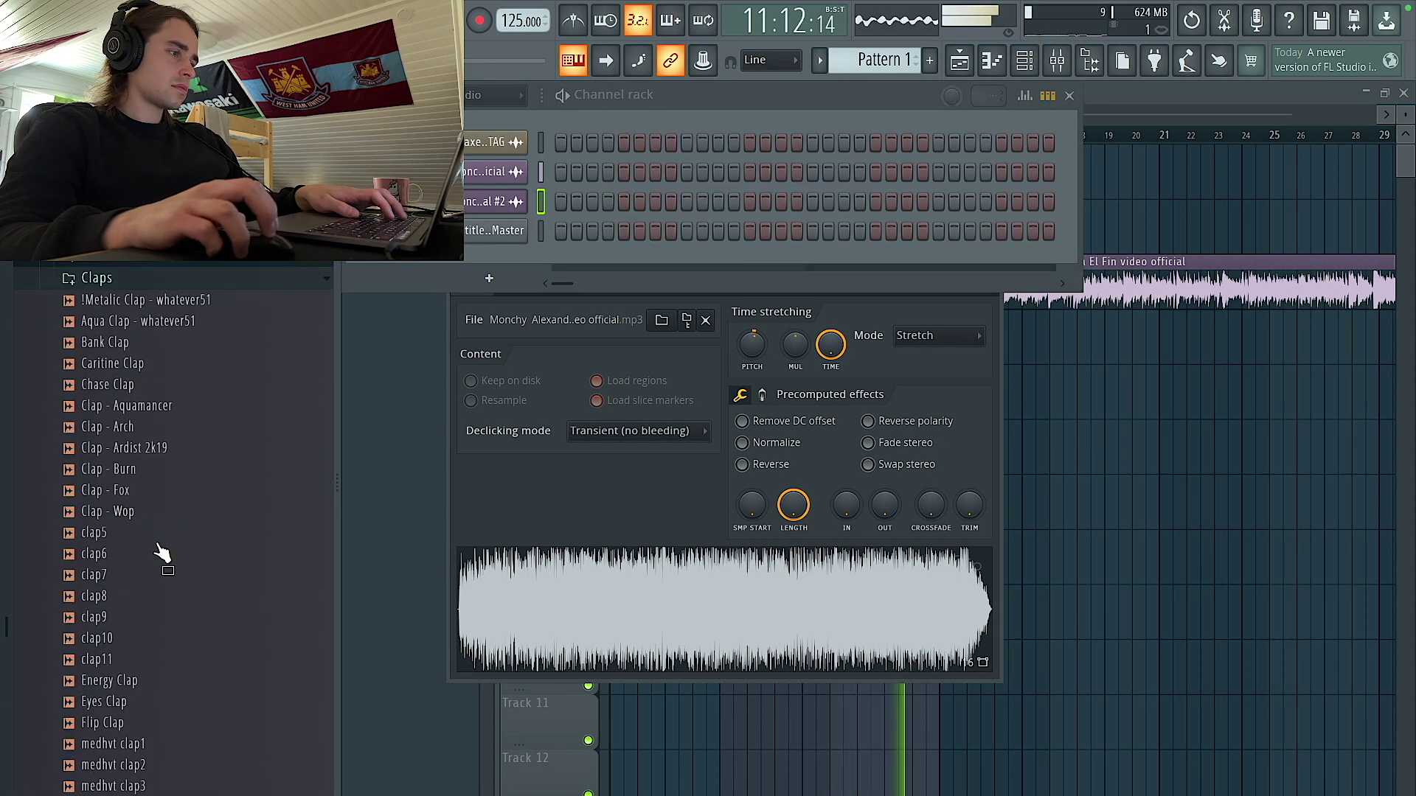
pyautogui.click(99, 276)
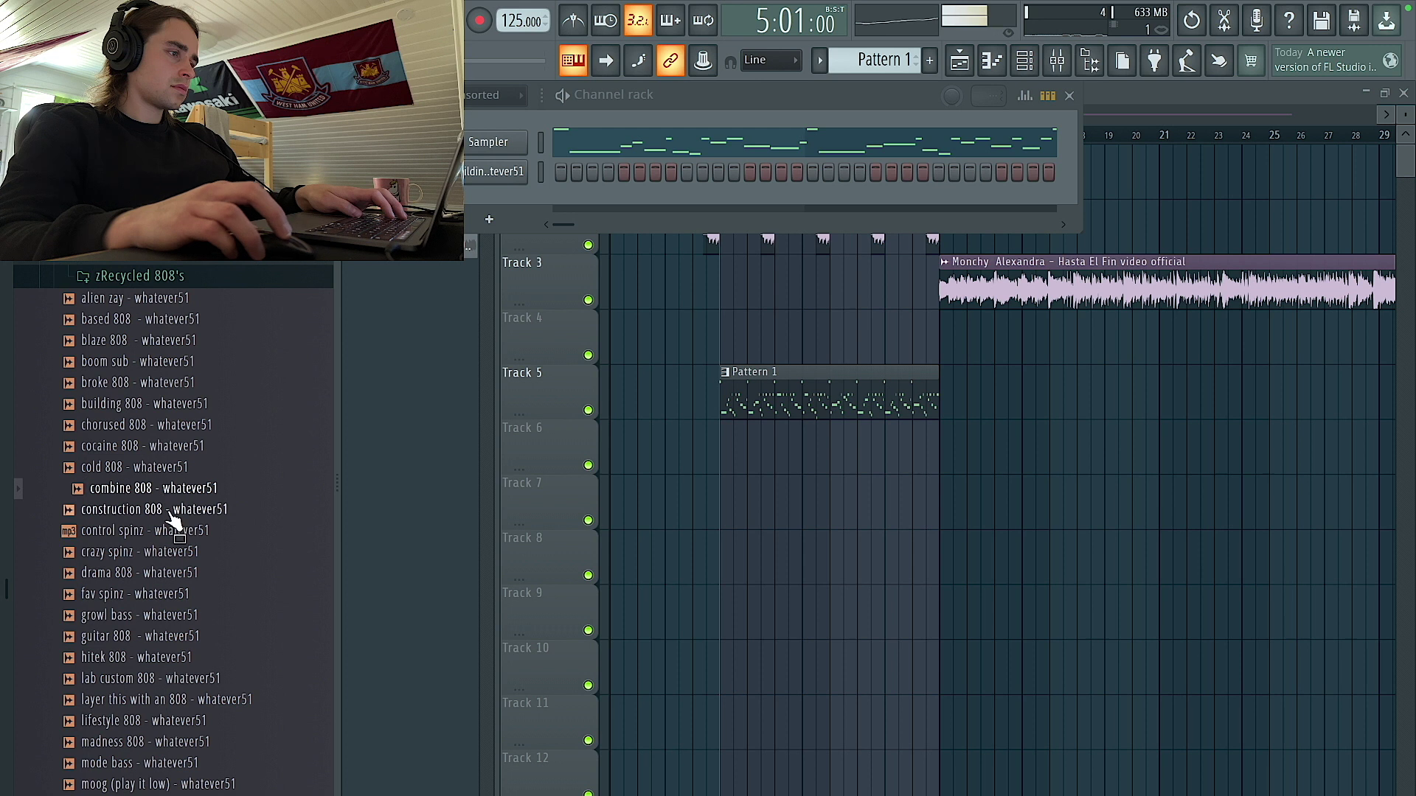
# In the construction 808 channel's piano roll, draw five D#6 notes across bars 1 to 3 and an E6 note in bar 4.
pyautogui.rightClick(487, 180)
pyautogui.click(584, 175)
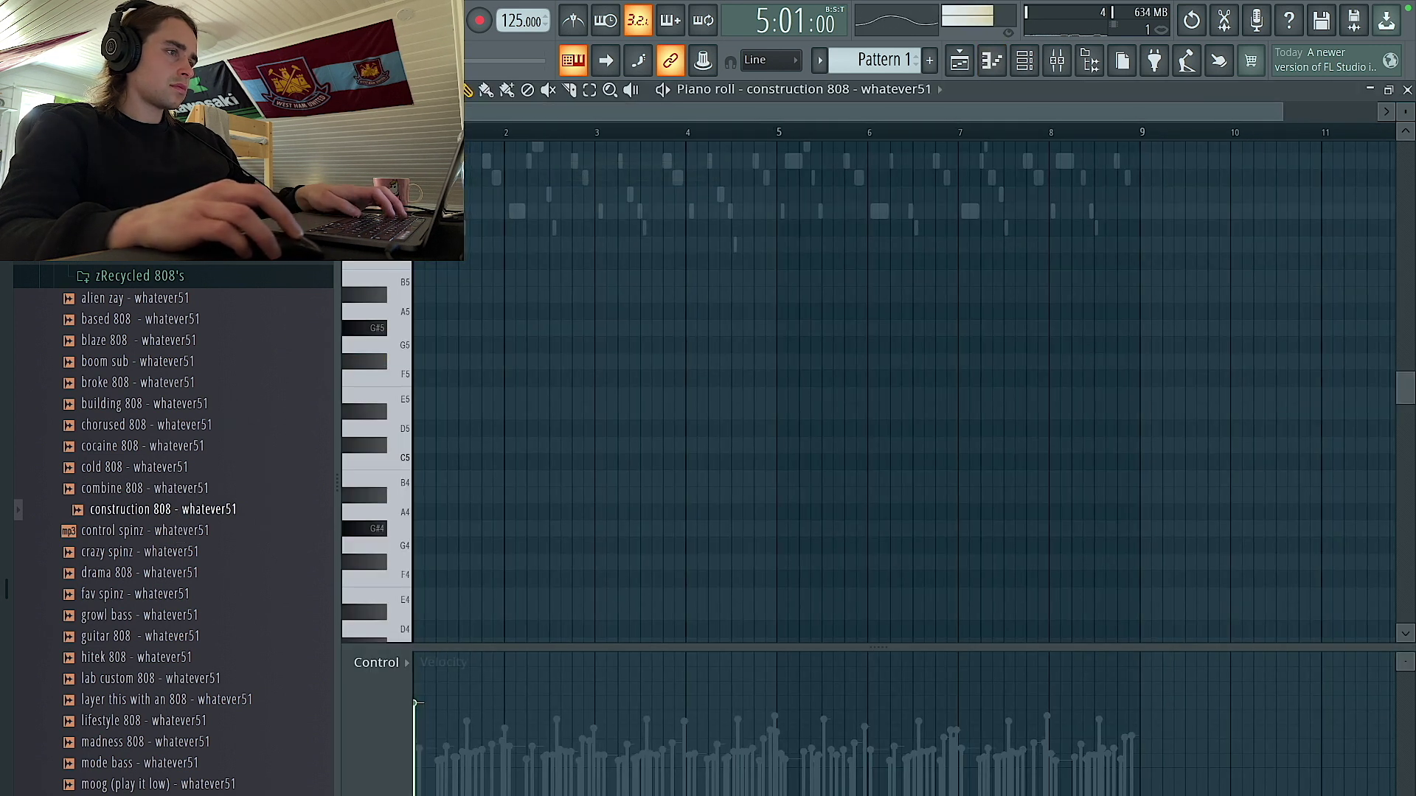
pyautogui.scroll(3, 480, 399)
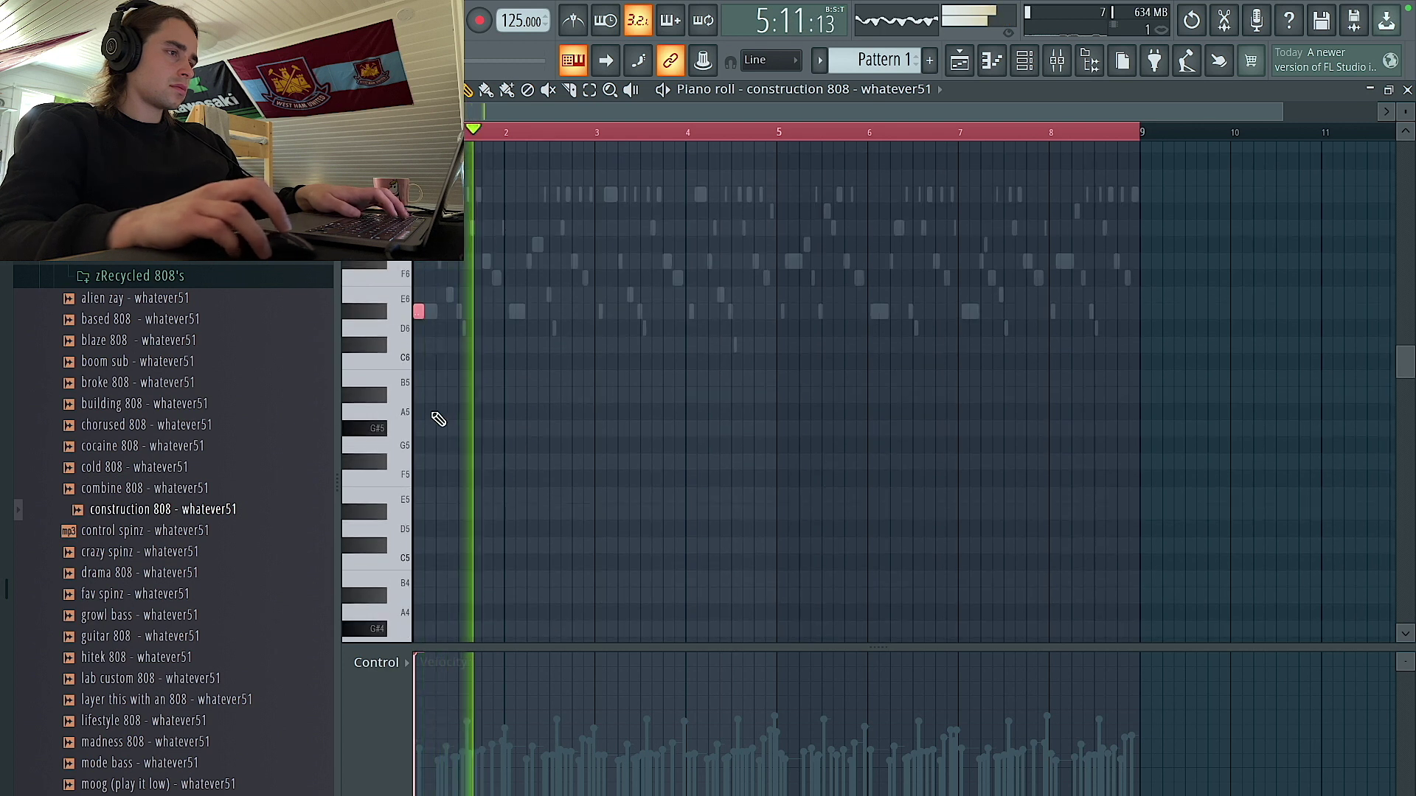
pyautogui.click(453, 311)
pyautogui.scroll(2, 443, 391)
pyautogui.click(650, 311)
pyautogui.click(798, 311)
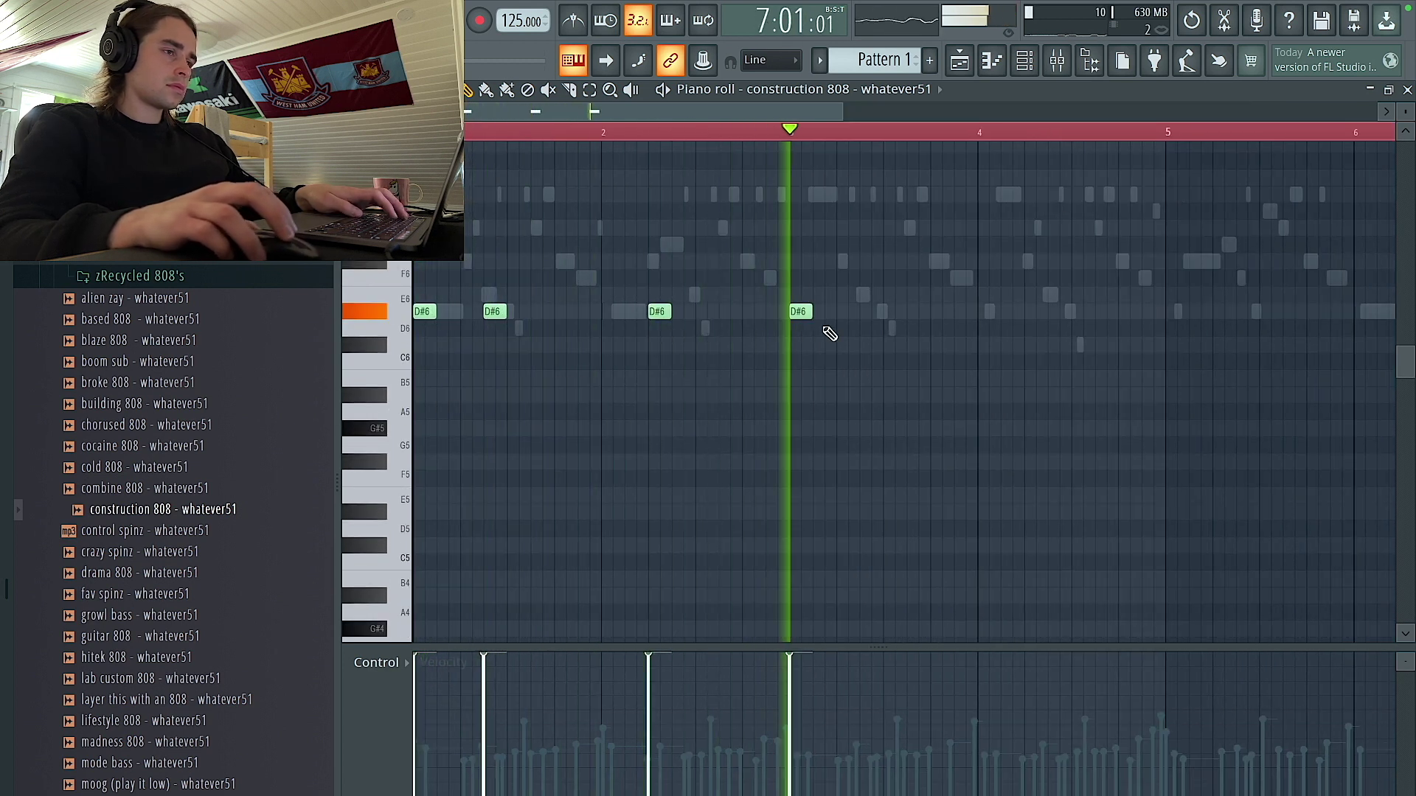
pyautogui.click(861, 313)
pyautogui.click(1051, 295)
# Play back the bass line and replace its sample with fav spinz - whatever51.
pyautogui.press('space')
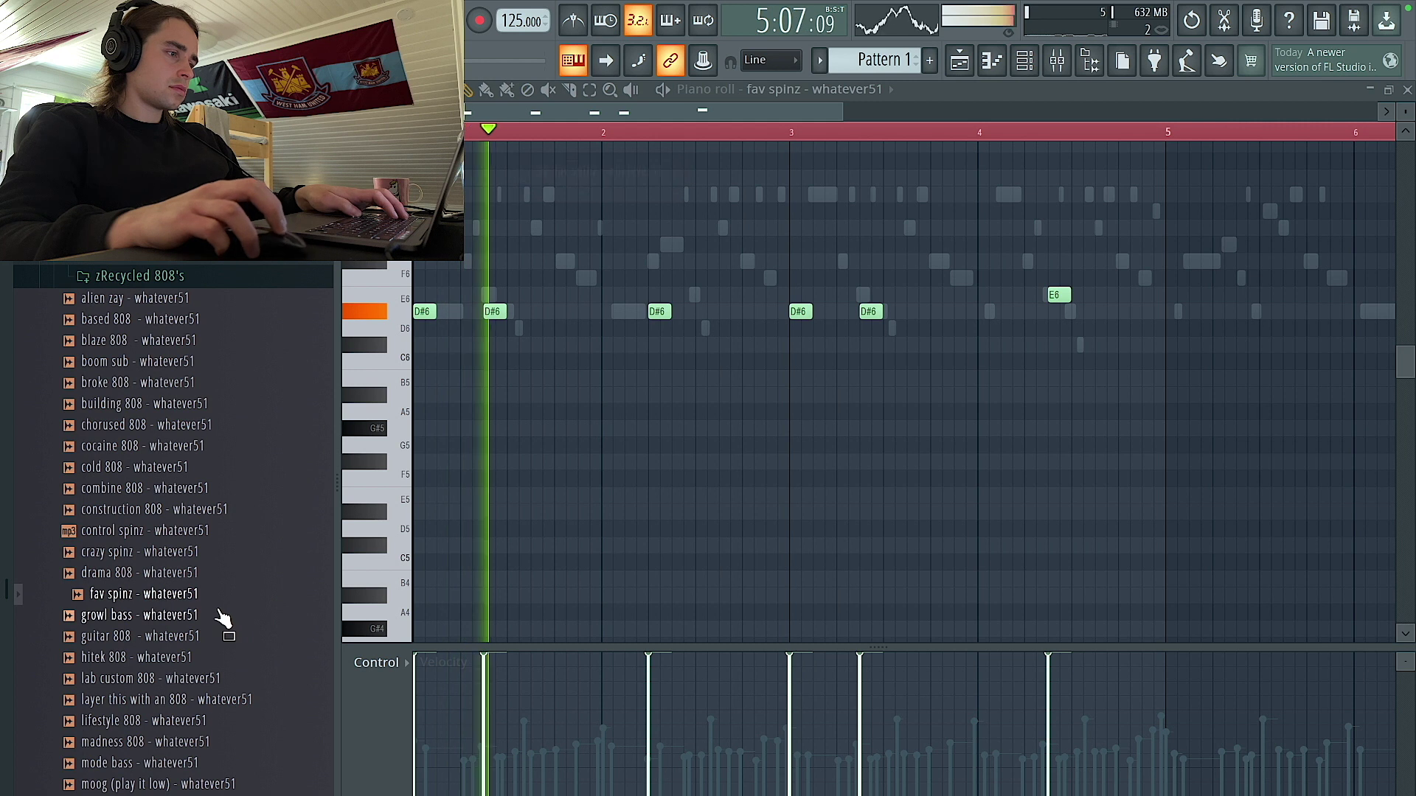
pyautogui.moveTo(659, 311)
pyautogui.mouseDown()
pyautogui.moveTo(658, 294)
pyautogui.moveTo(658, 311)
pyautogui.mouseUp()
pyautogui.hotkey('ctrl', 'a')
pyautogui.hotkey('ctrl', 'd')
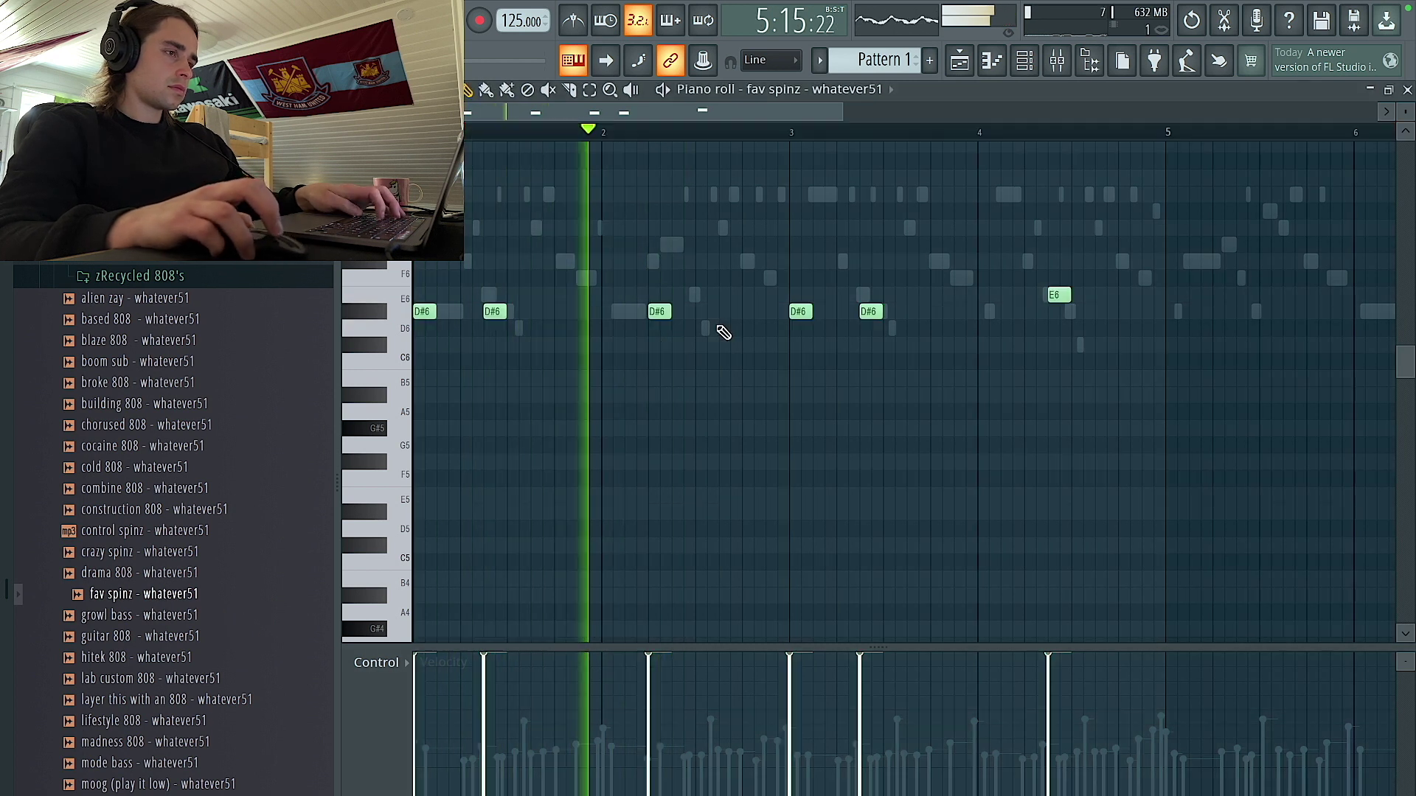
# Add an F#6 note in the second half of bar 2 and delete the E6 note in bar 4.
pyautogui.click(731, 261)
pyautogui.moveTo(730, 261); pyautogui.dragTo(729, 263)
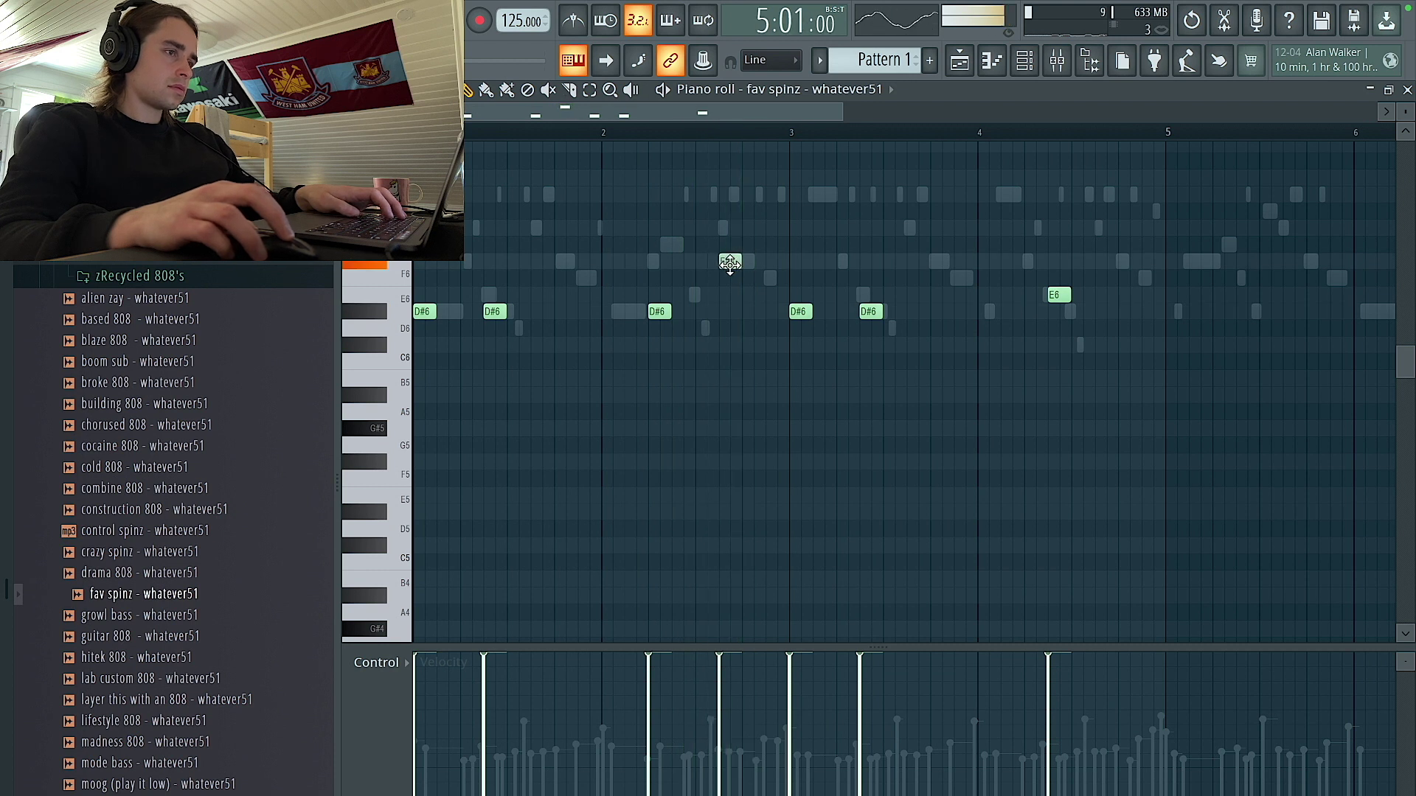
pyautogui.press('Delete')
# Duplicate the bass notes of bars 1 and 2 into bars 3 and 4.
pyautogui.moveTo(791, 132); pyautogui.dragTo(466, 132)
pyautogui.hotkey('ctrl', 'b')
pyautogui.hotkey('ctrl', 'd')
# Replace the F#6 note in bar 4 with an A#6 note placed slightly earlier.
pyautogui.scroll(5, 833, 292)
pyautogui.scroll(-4, 939, 316)
pyautogui.hscroll(1, 1030, 331)
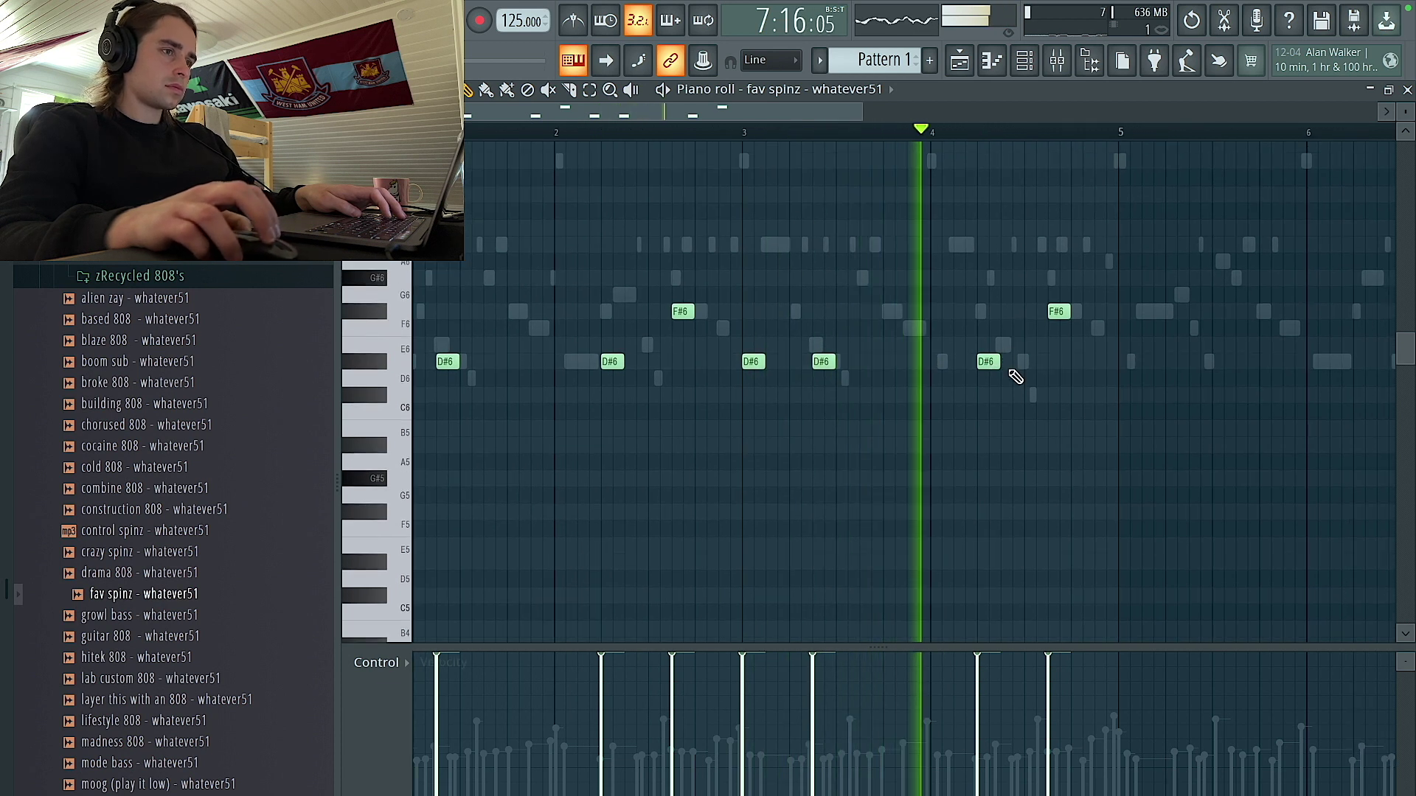
pyautogui.click(1033, 244)
pyautogui.rightClick(1063, 312)
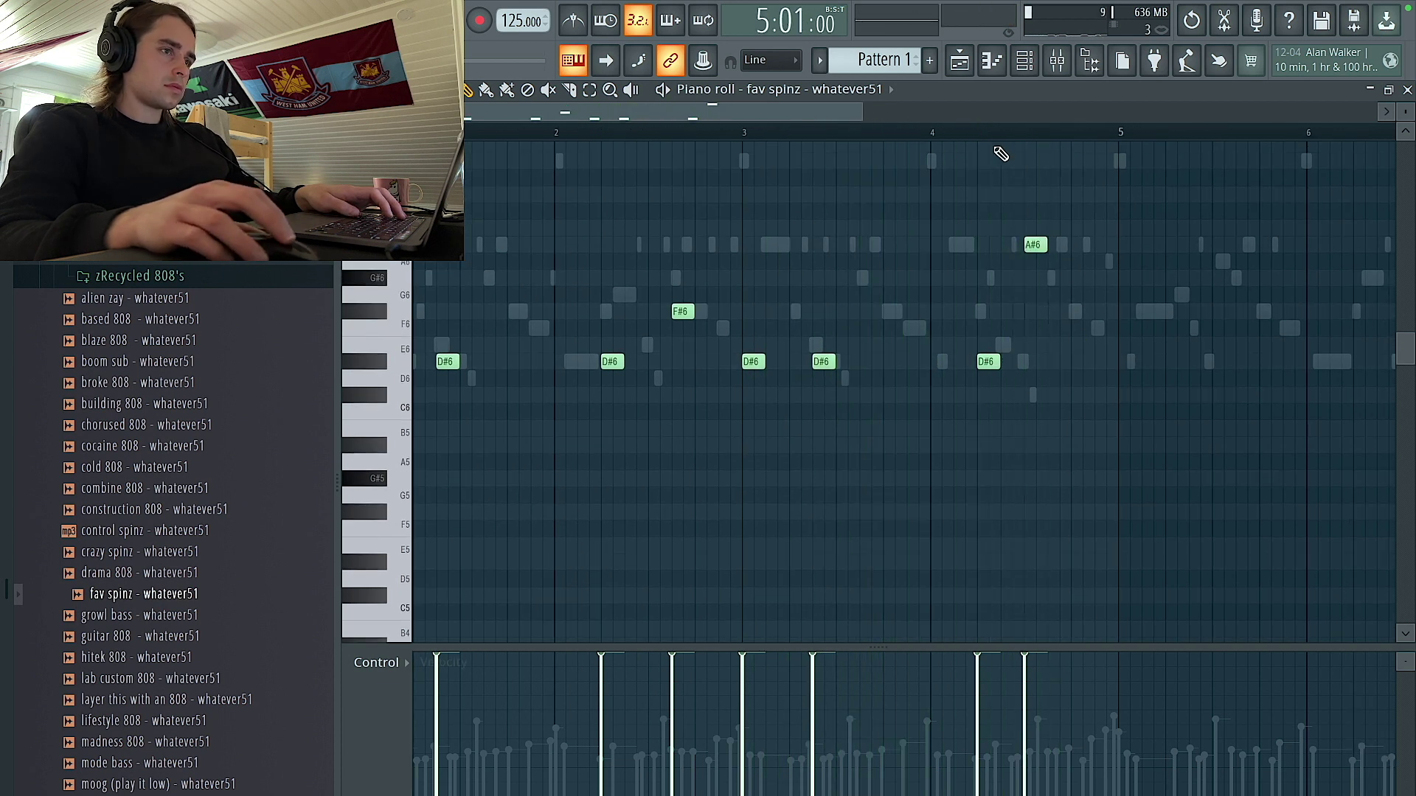
# Add a G#6 note and then an F6 note after the A#6 note in bar 4.
pyautogui.click(1067, 278)
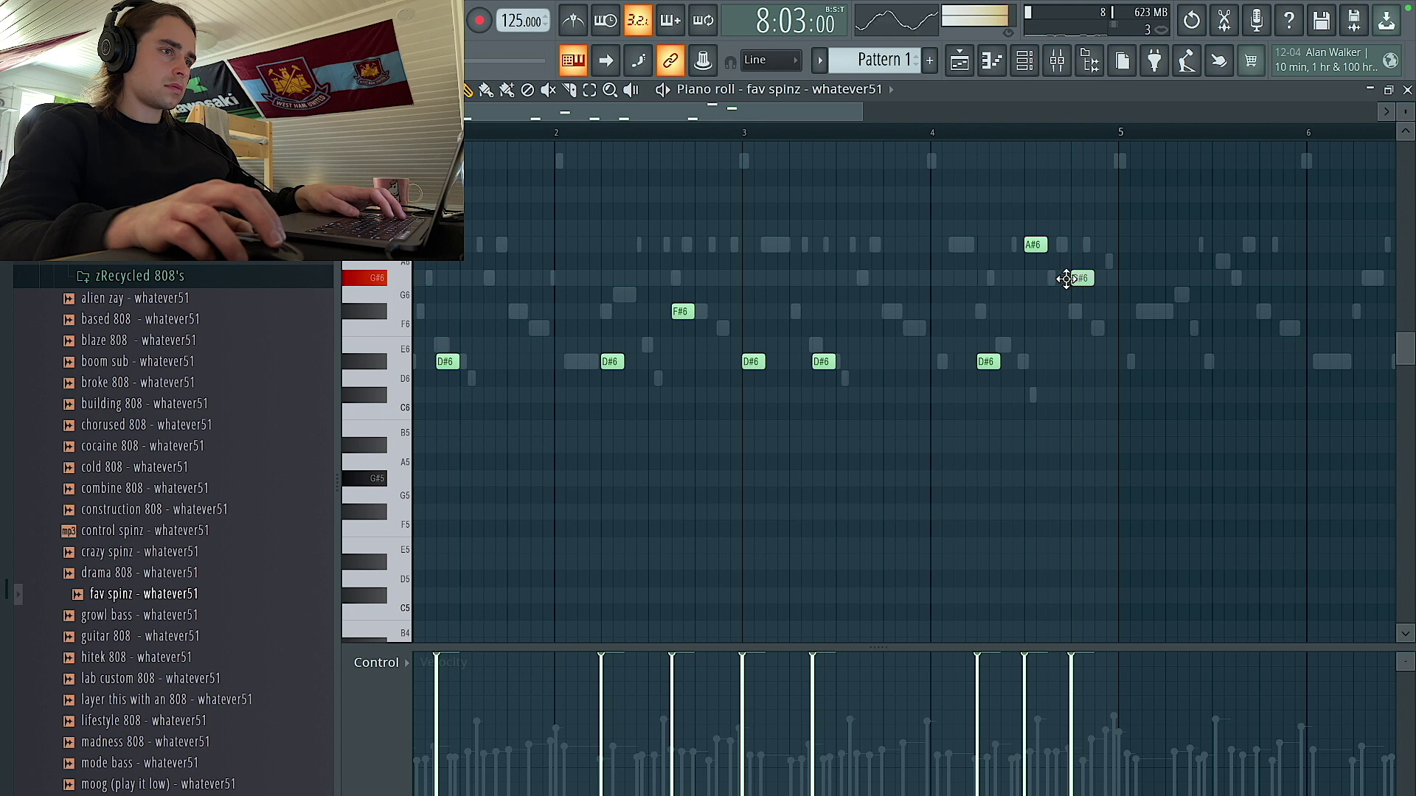
pyautogui.scroll(2, 1104, 310)
pyautogui.click(1098, 328)
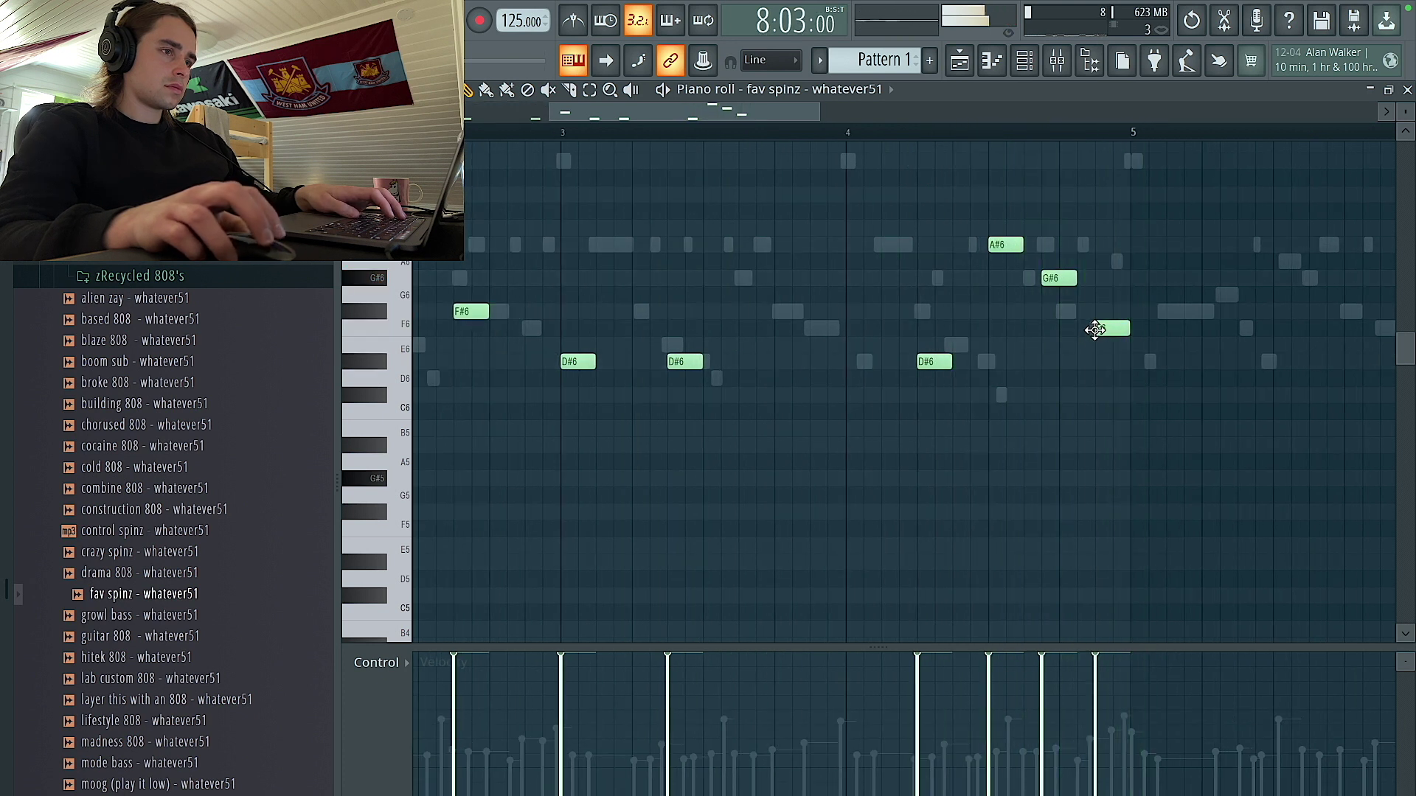
# Duplicate the four-bar bass line into bars 5 to 8 and raise the last notes of bars 4 and 8 to F#6.
pyautogui.scroll(-4, 1152, 367)
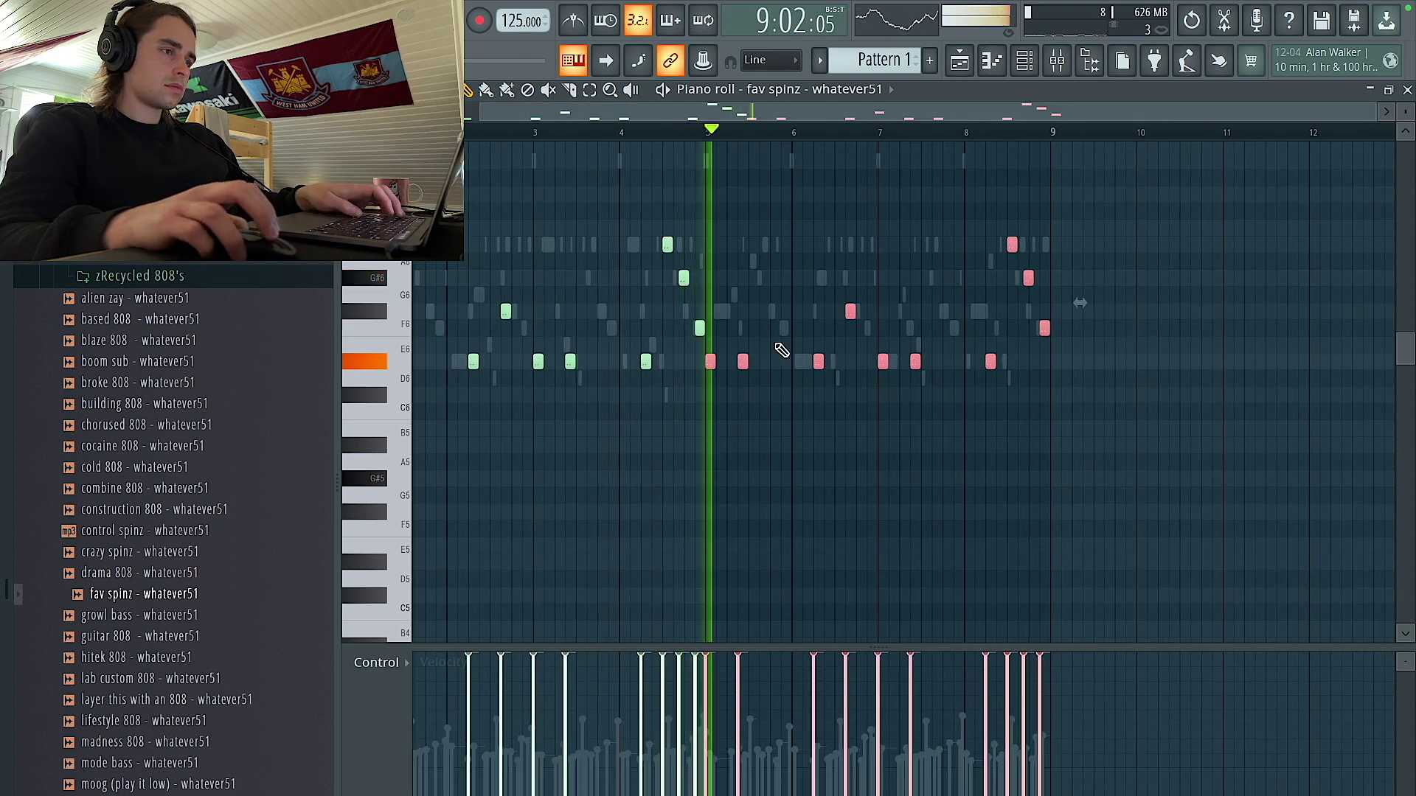
pyautogui.moveTo(701, 334); pyautogui.dragTo(692, 306)
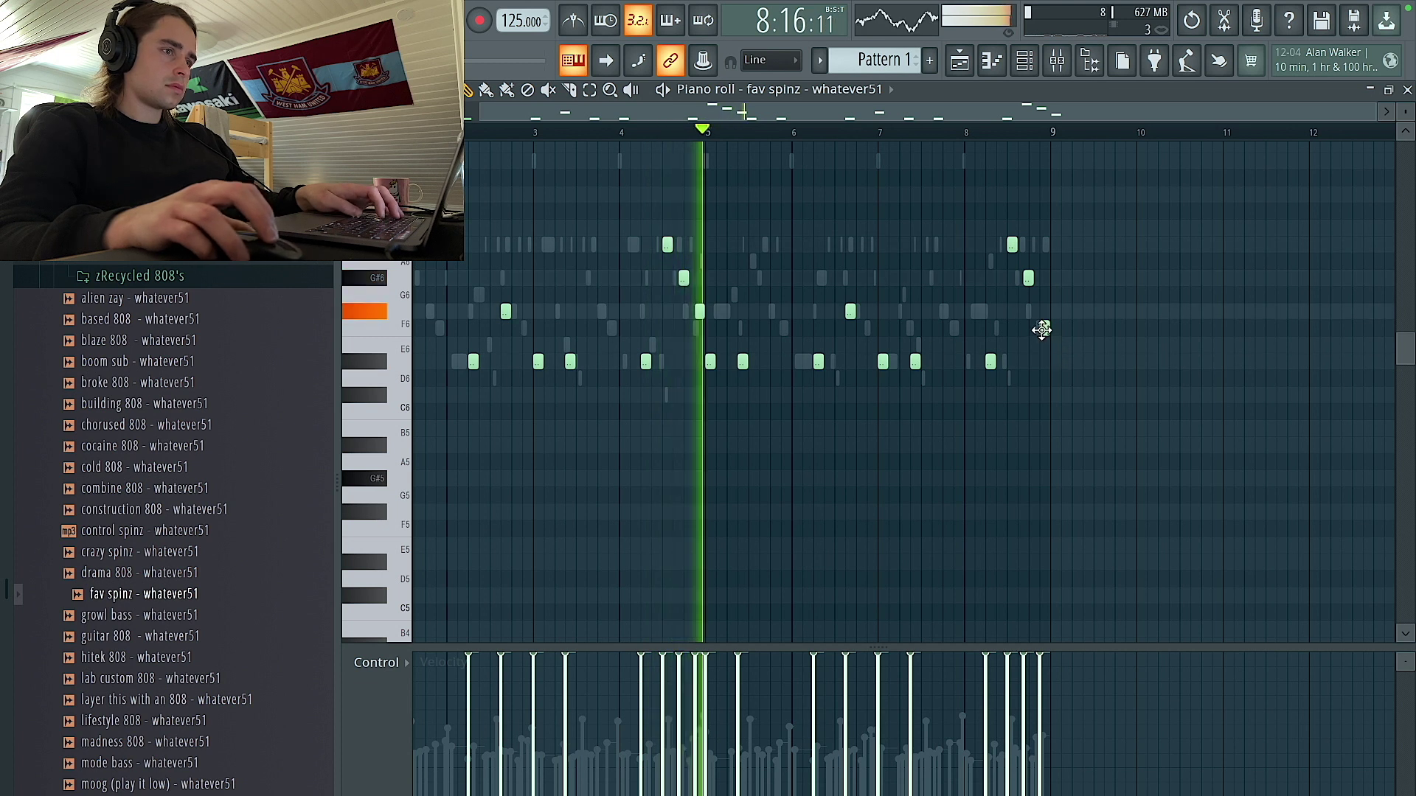
pyautogui.moveTo(1042, 325); pyautogui.dragTo(1042, 310)
# Apply quick legato to all the bass notes and transpose them down one octave.
pyautogui.hotkey('ctrl', 'a')
pyautogui.hotkey('ctrl', 'l')
pyautogui.press('space')
pyautogui.hotkey('ctrl', 'd')
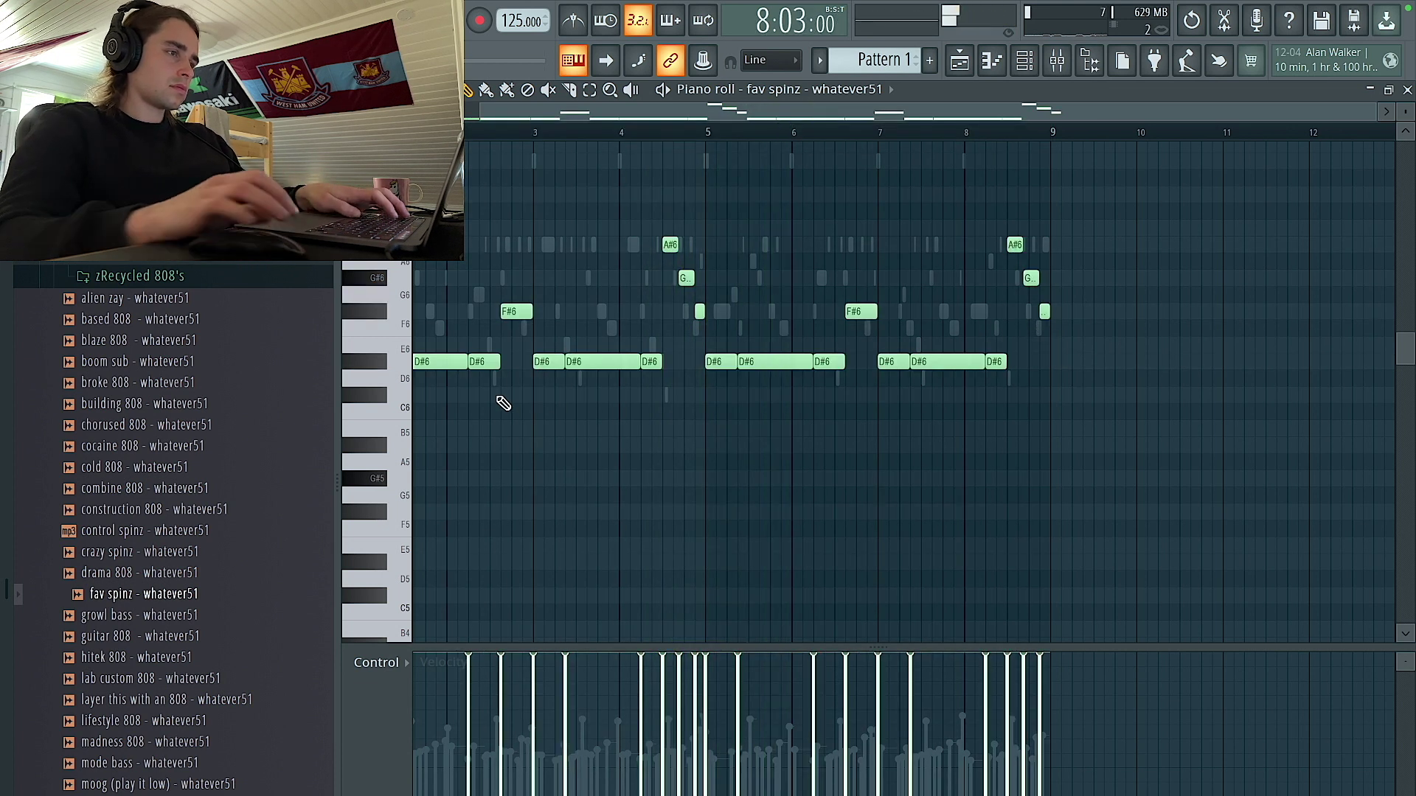
pyautogui.hotkey('ctrl', 'Down')
# Try the bass line with other 808 samples, including lab custom, rider, short and bomberman 808.
pyautogui.click(107, 679)
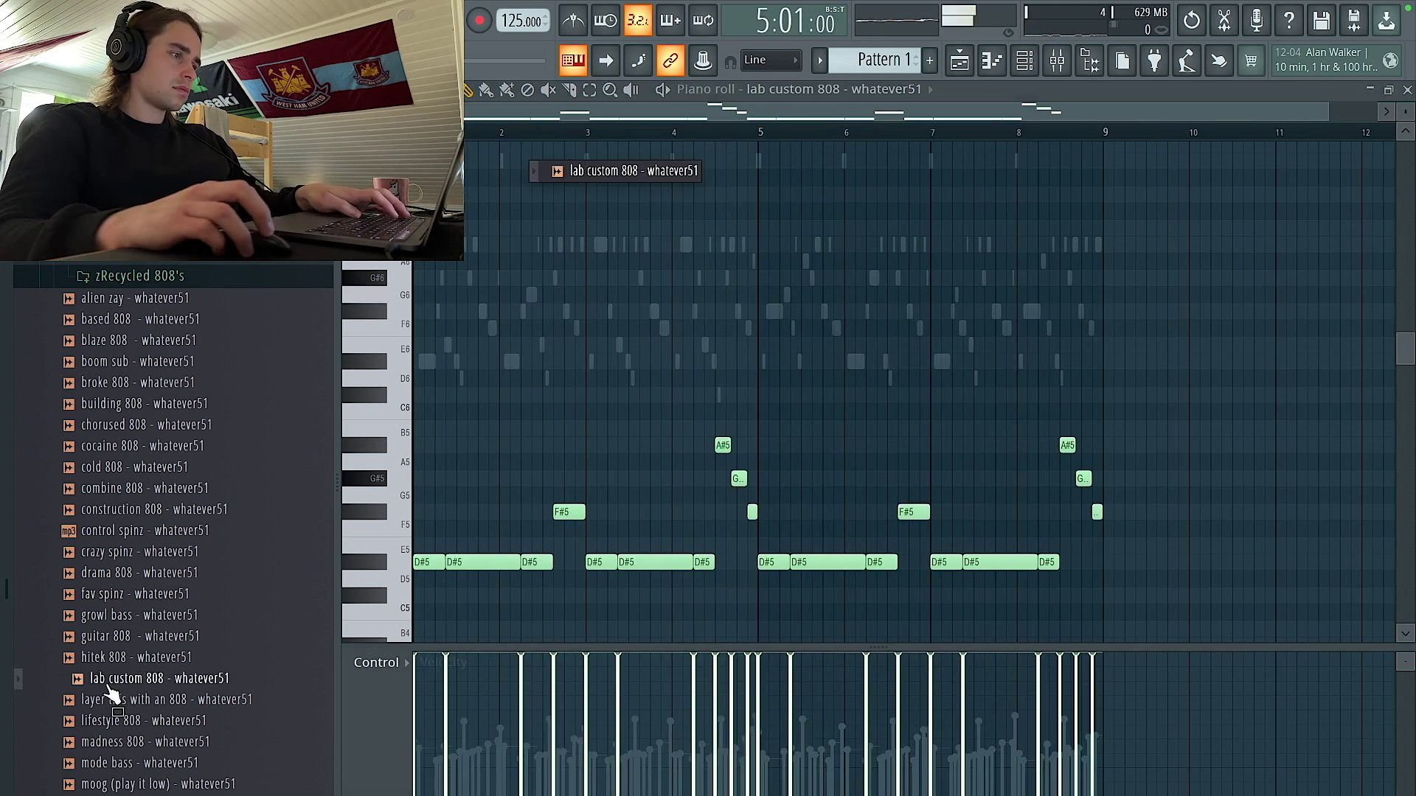
pyautogui.scroll(-3, 89, 676)
pyautogui.click(151, 616)
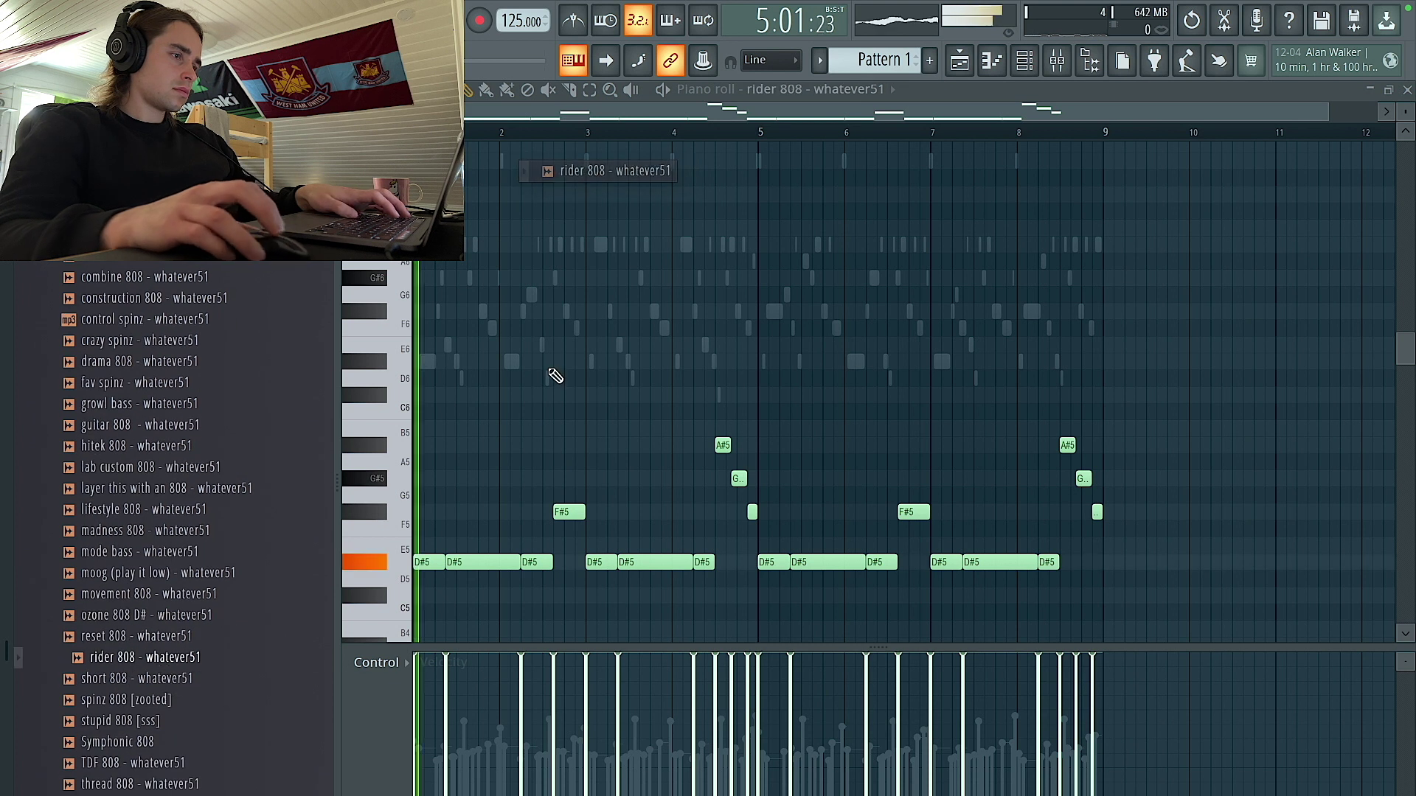
pyautogui.scroll(-5, 180, 617)
pyautogui.click(128, 383)
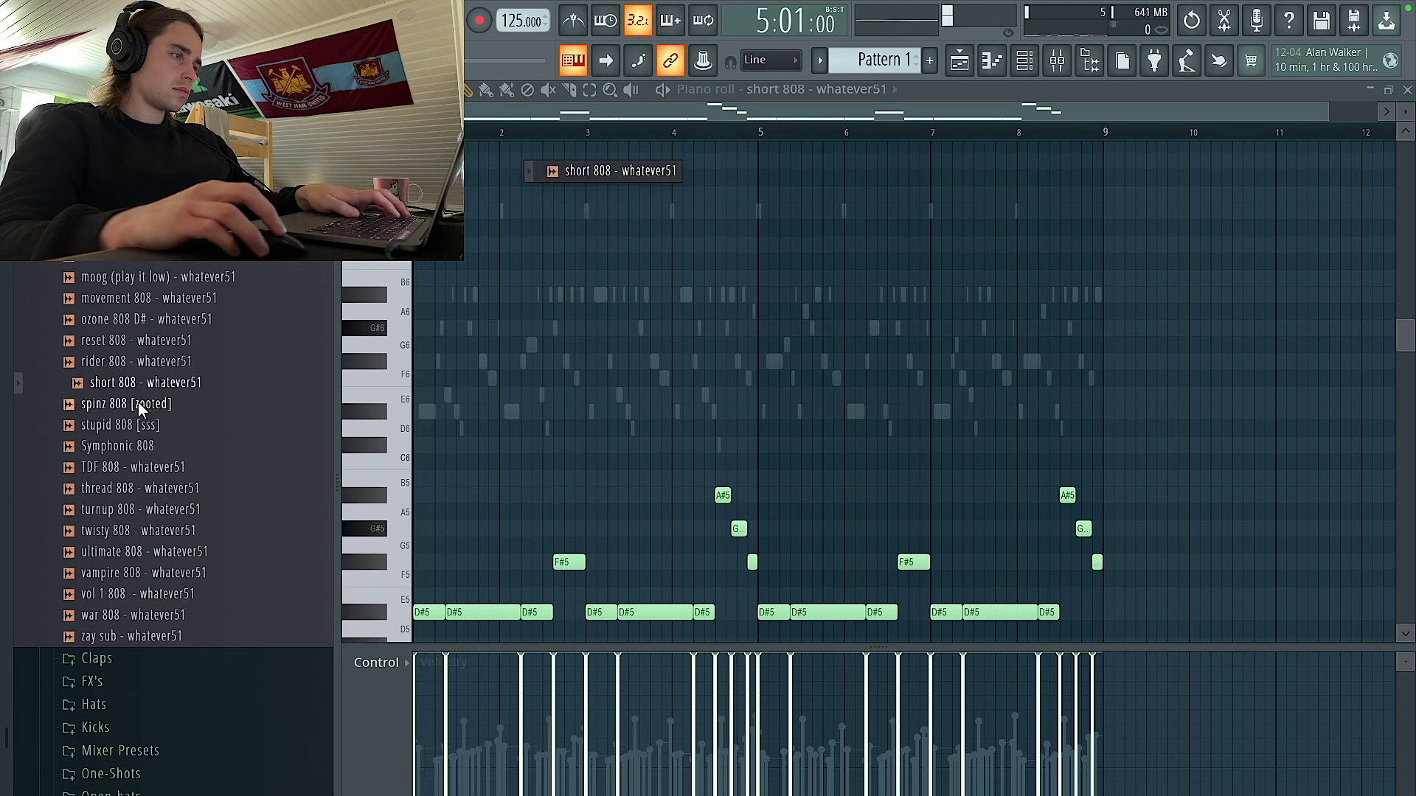
pyautogui.press('space')
pyautogui.click(133, 467)
pyautogui.scroll(-10, 221, 472)
pyautogui.click(166, 485)
pyautogui.click(166, 508)
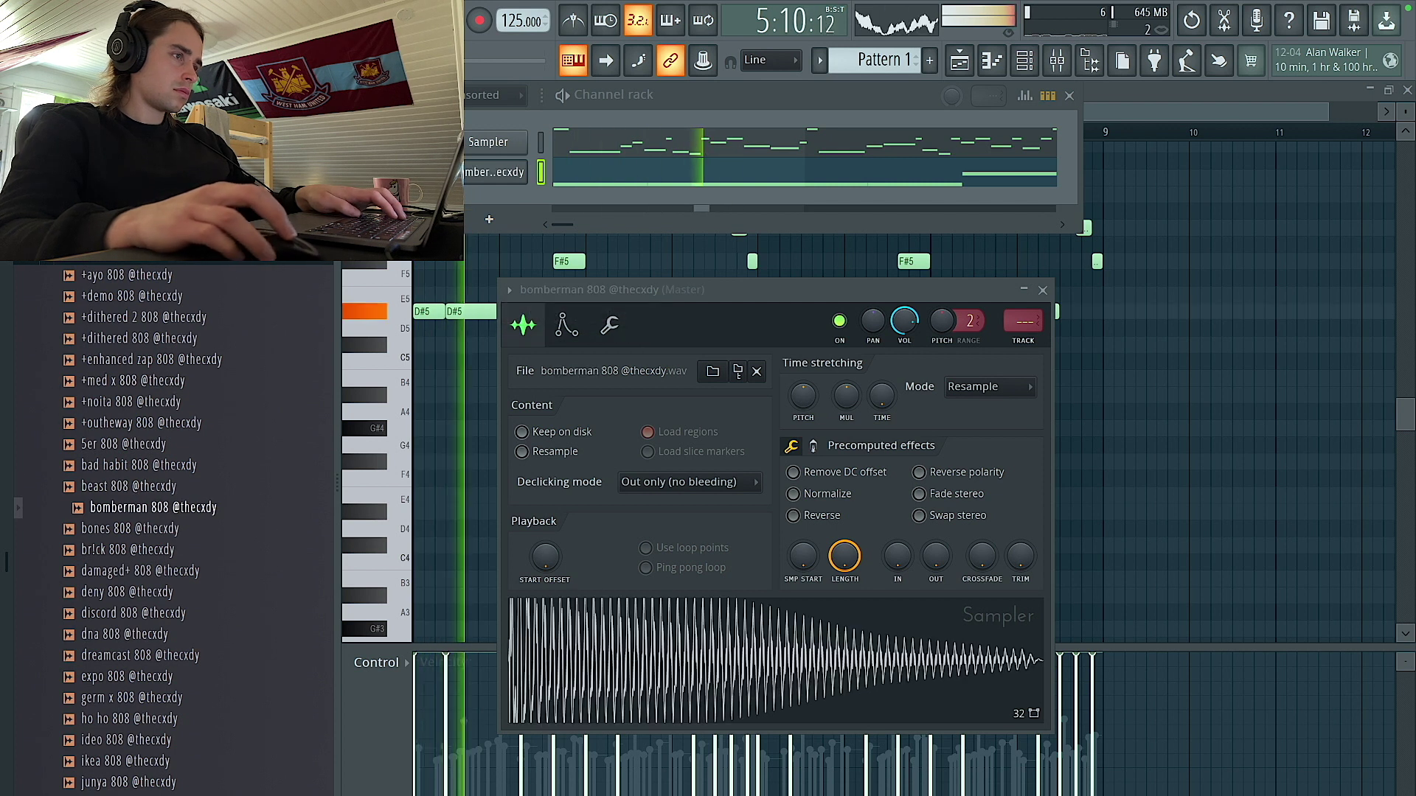
pyautogui.rightClick(511, 172)
pyautogui.click(520, 174)
pyautogui.rightClick(512, 171)
pyautogui.click(485, 175)
pyautogui.click(185, 550)
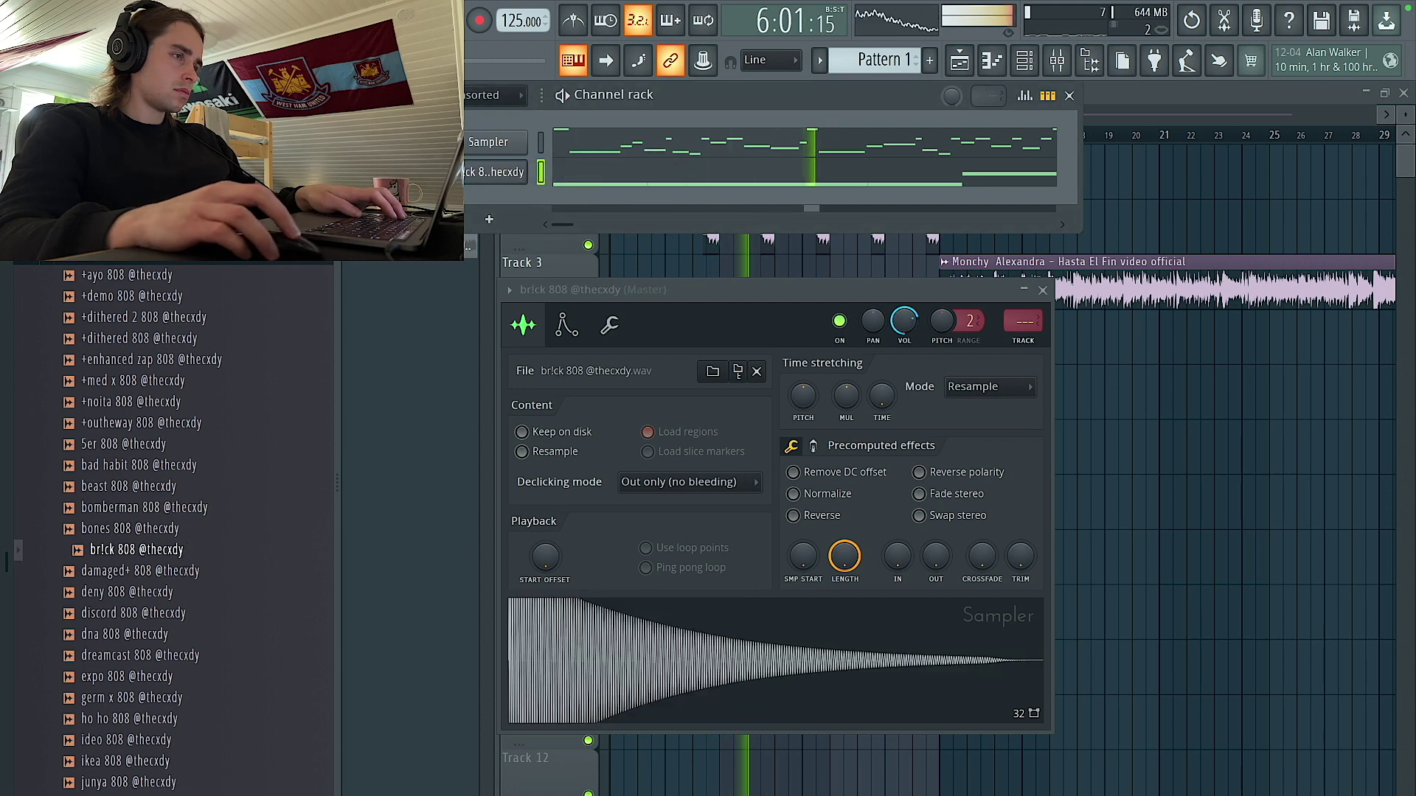
# Lower the volume of the Hasta El Fin sample's mixer track.
pyautogui.click(1066, 281)
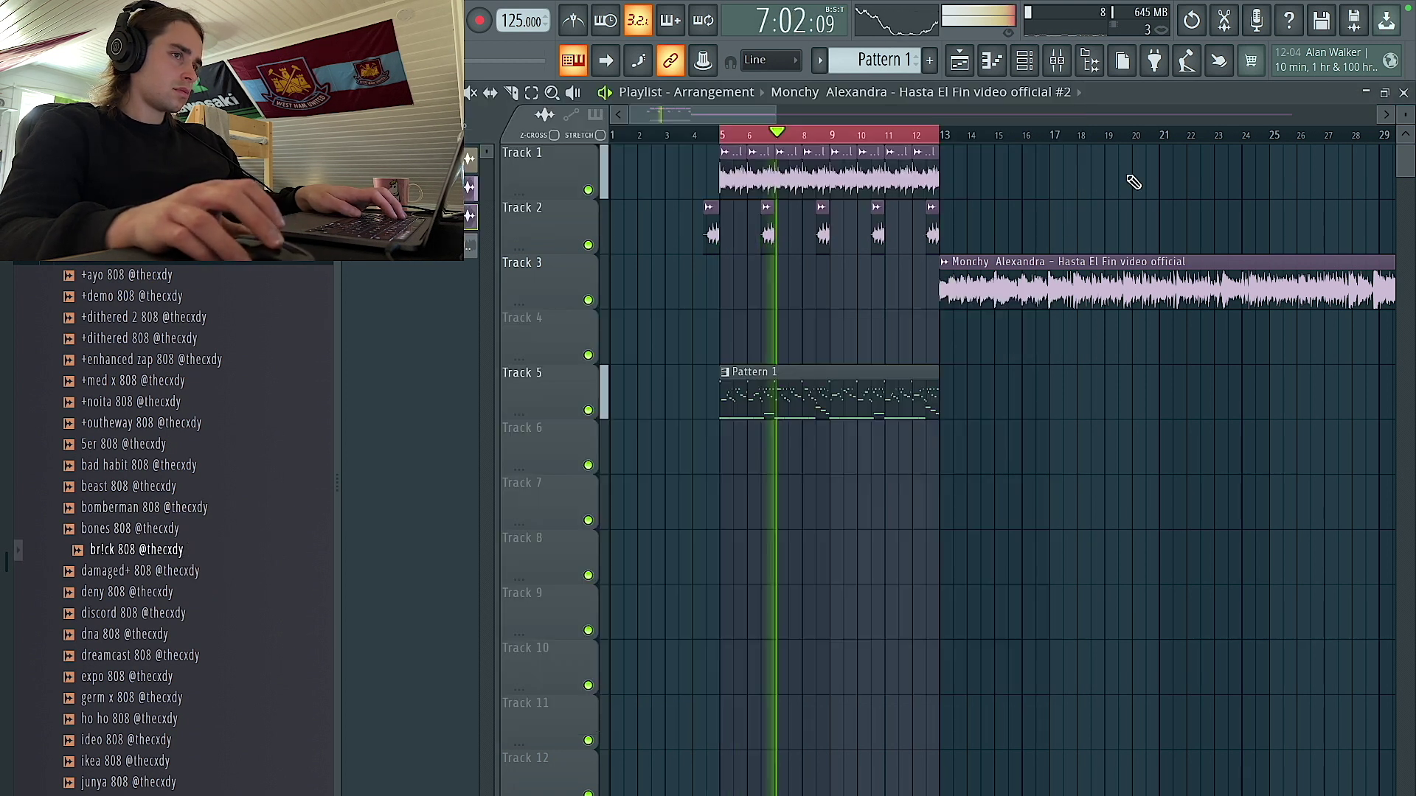
pyautogui.click(1057, 62)
pyautogui.moveTo(560, 564); pyautogui.dragTo(560, 575)
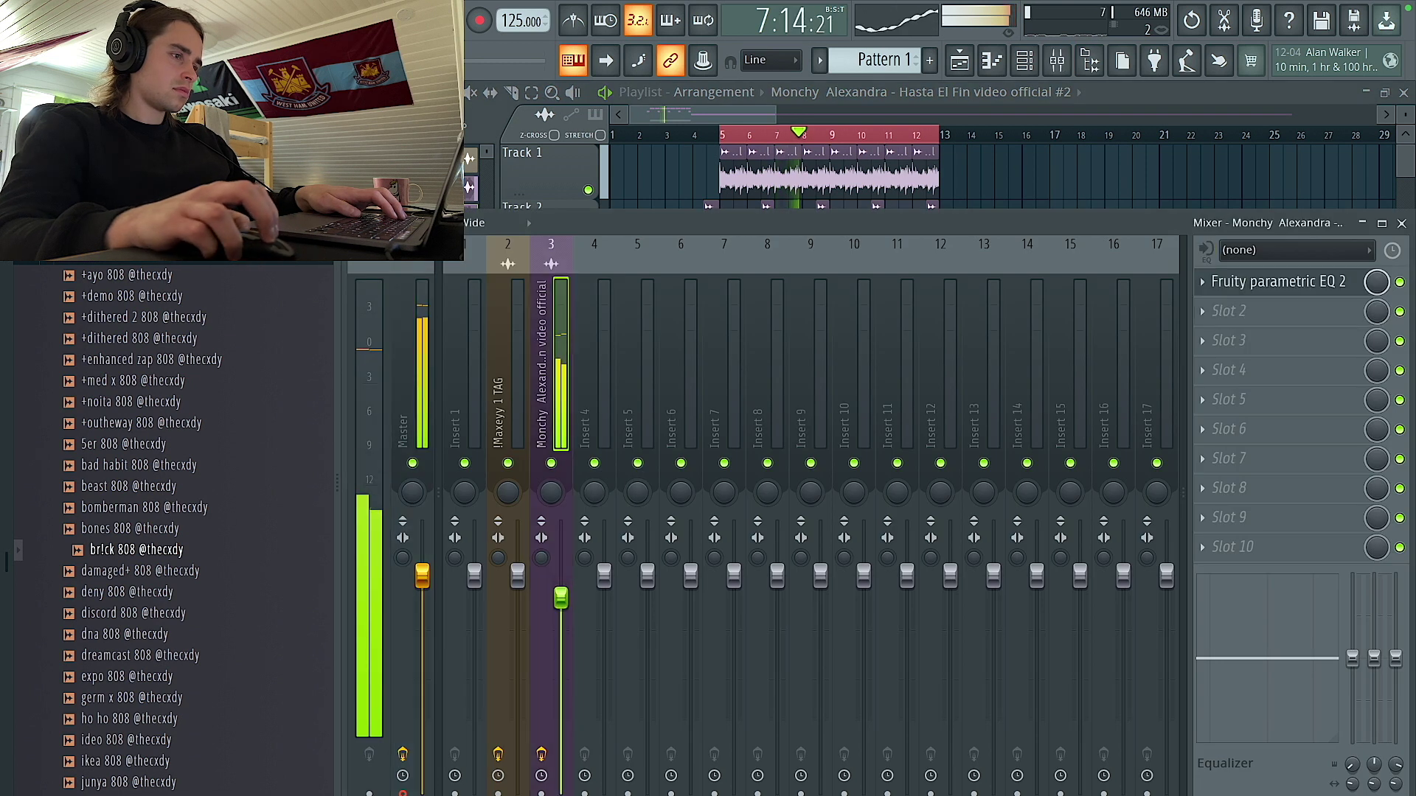
# Add RC-20 Retro Color to the sample's mixer track with Noise and Magnetic off, Distort at 20% and the high cut at 6702 Hz.
pyautogui.click(1265, 318)
pyautogui.click(818, 251)
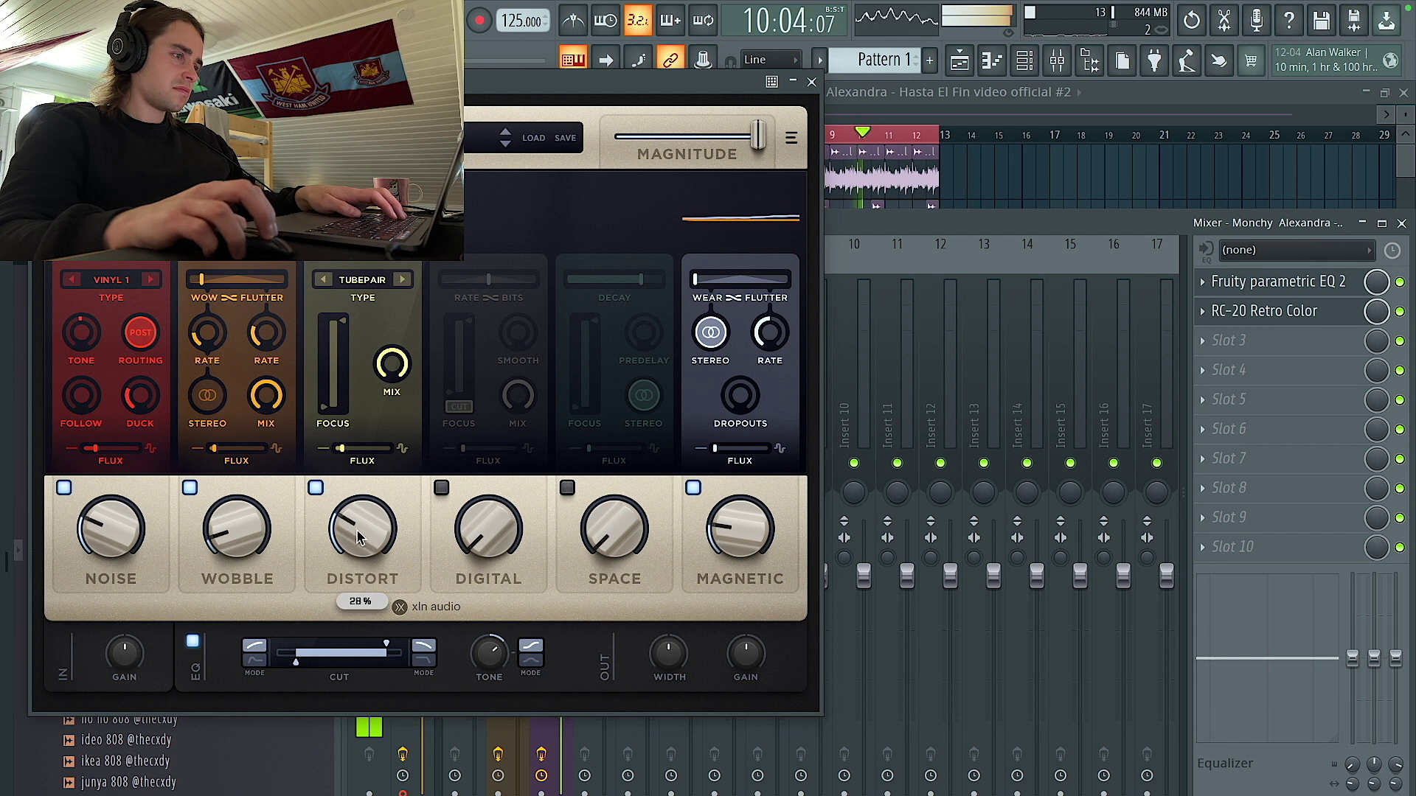
pyautogui.click(64, 487)
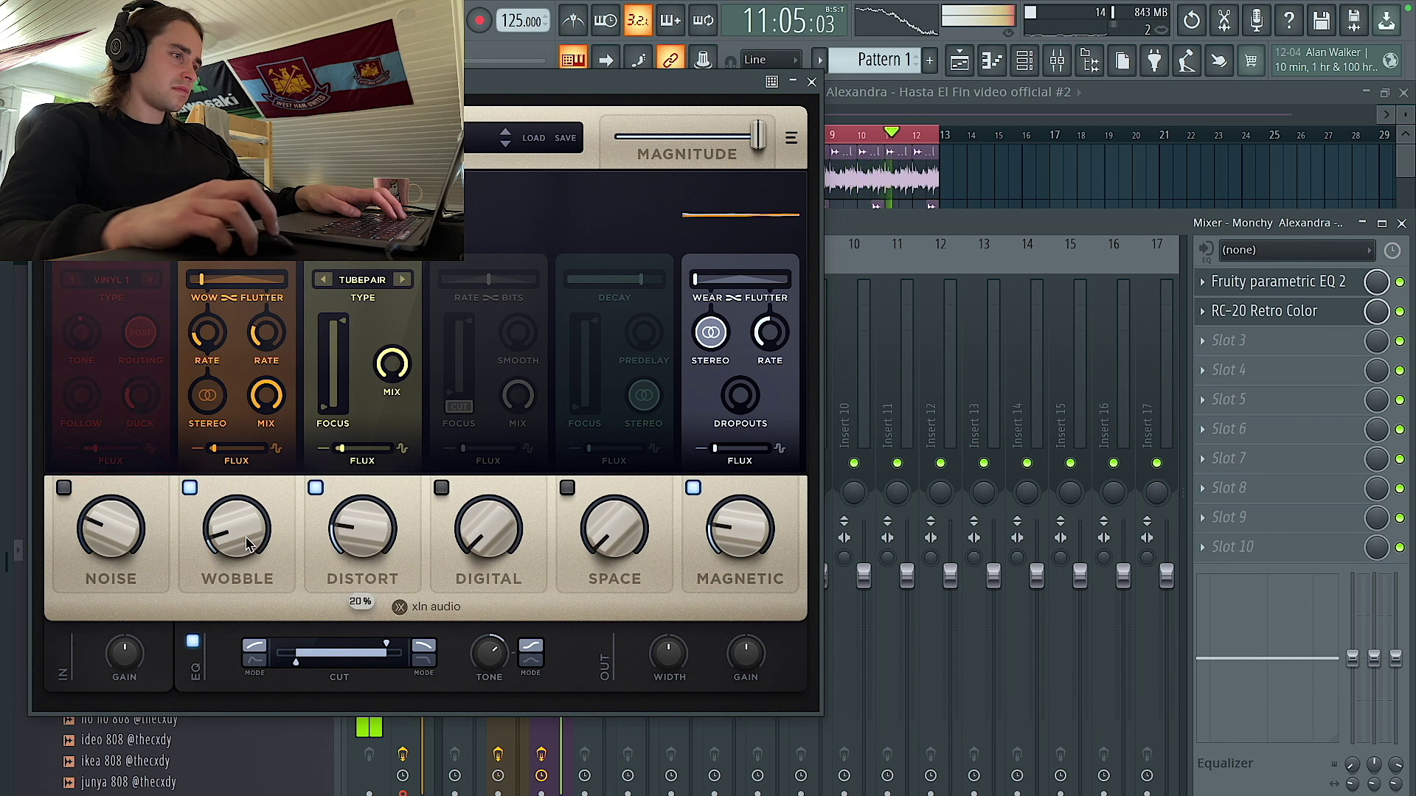
pyautogui.click(693, 488)
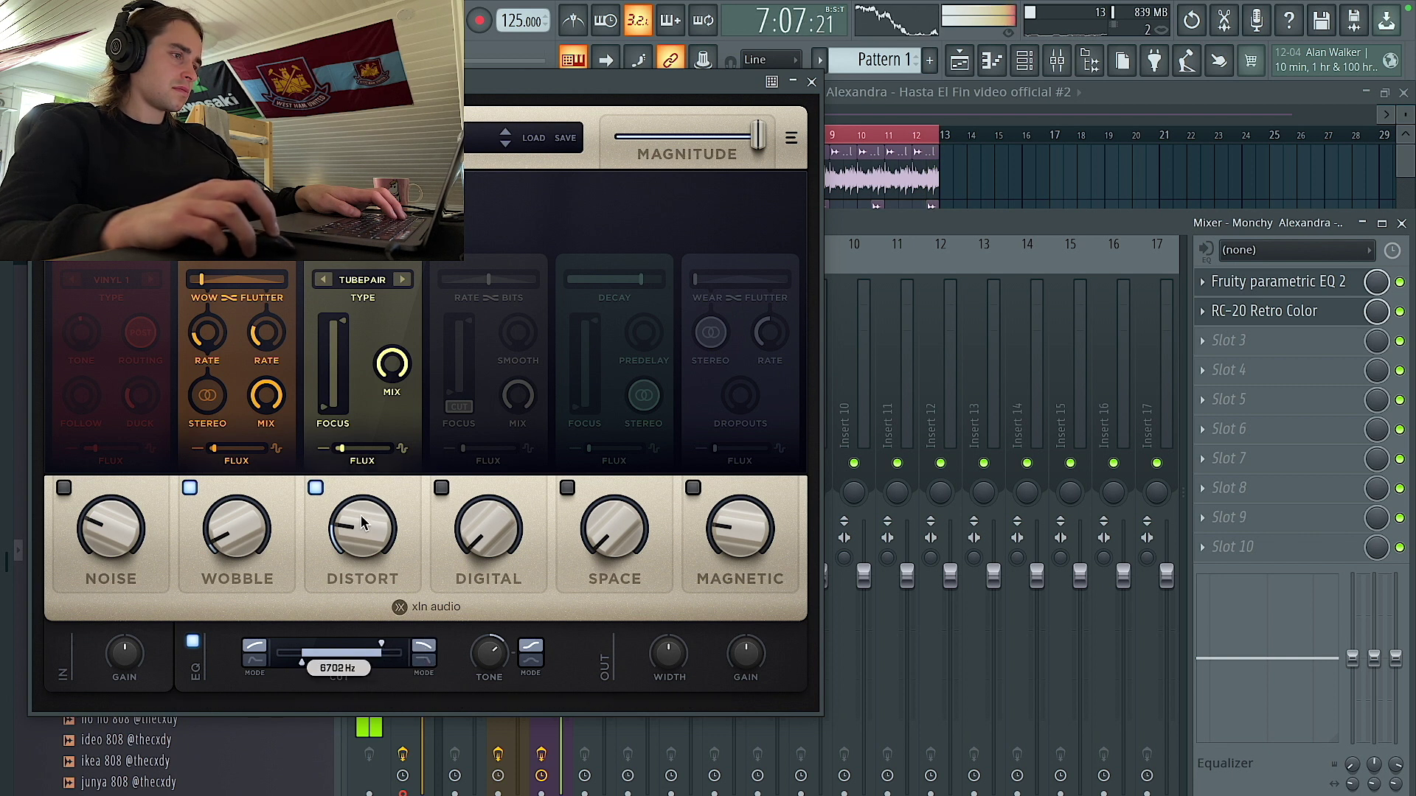
pyautogui.click(815, 79)
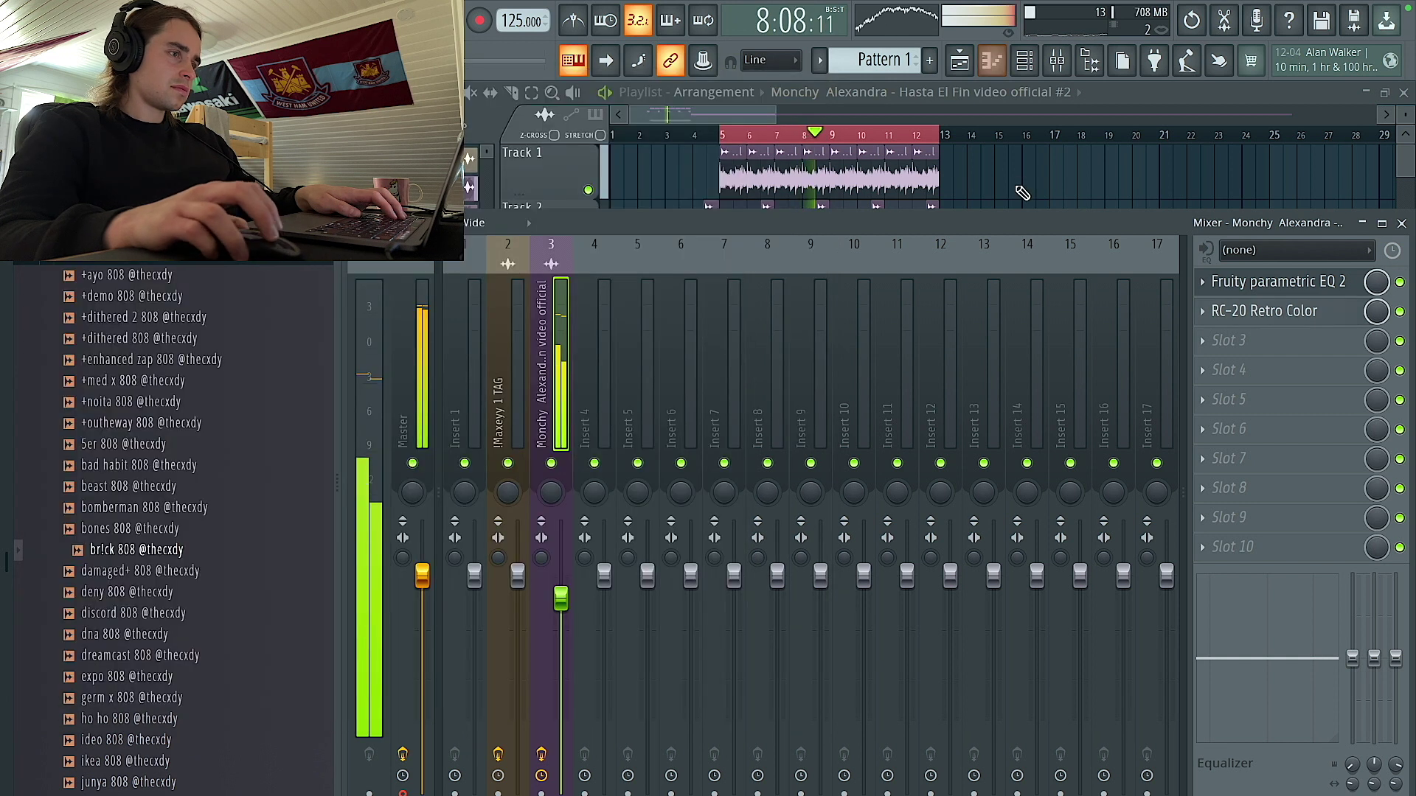
# Replace the last three notes of bar 8 in the br!ck 808 bass line with a single G#5 note.
pyautogui.click(1032, 65)
pyautogui.rightClick(521, 157)
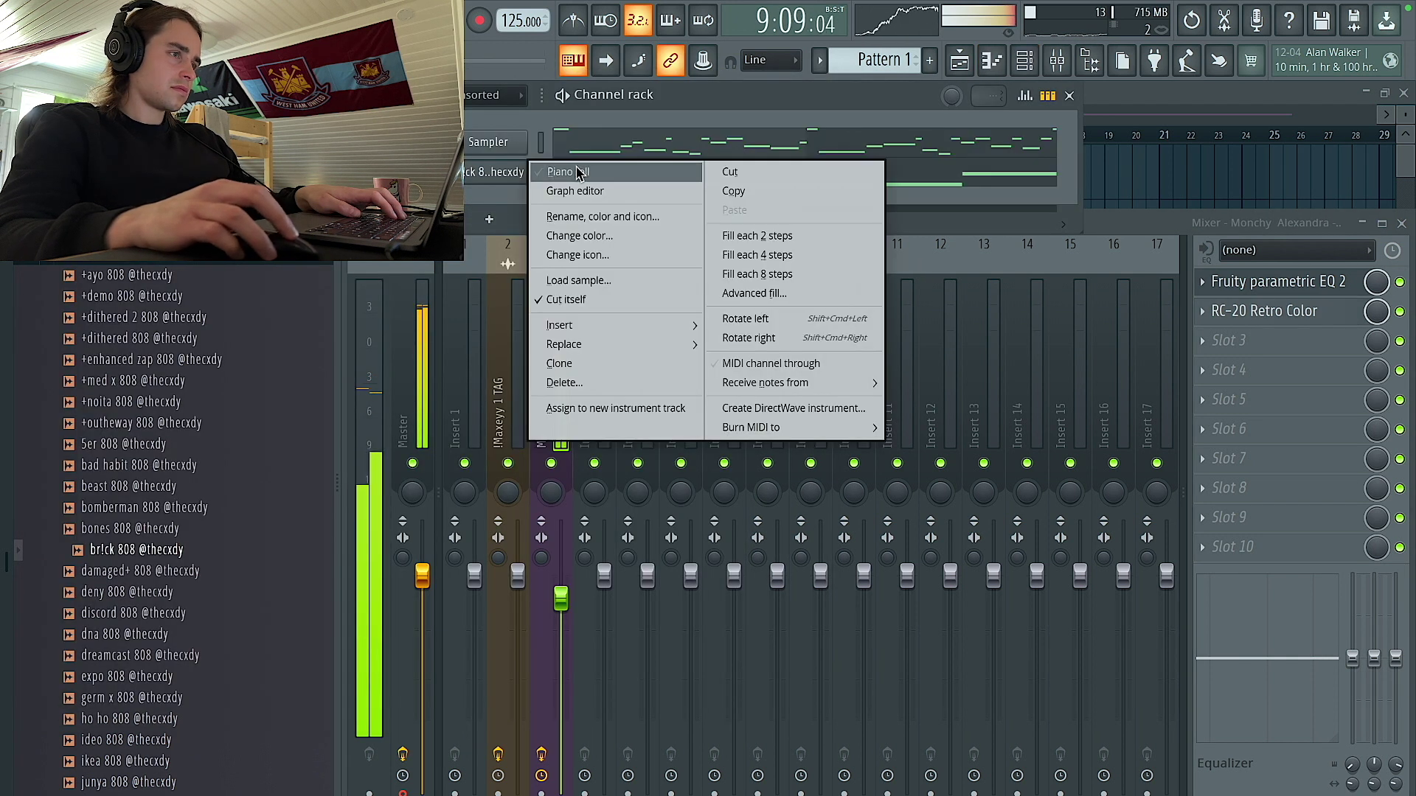
pyautogui.click(561, 168)
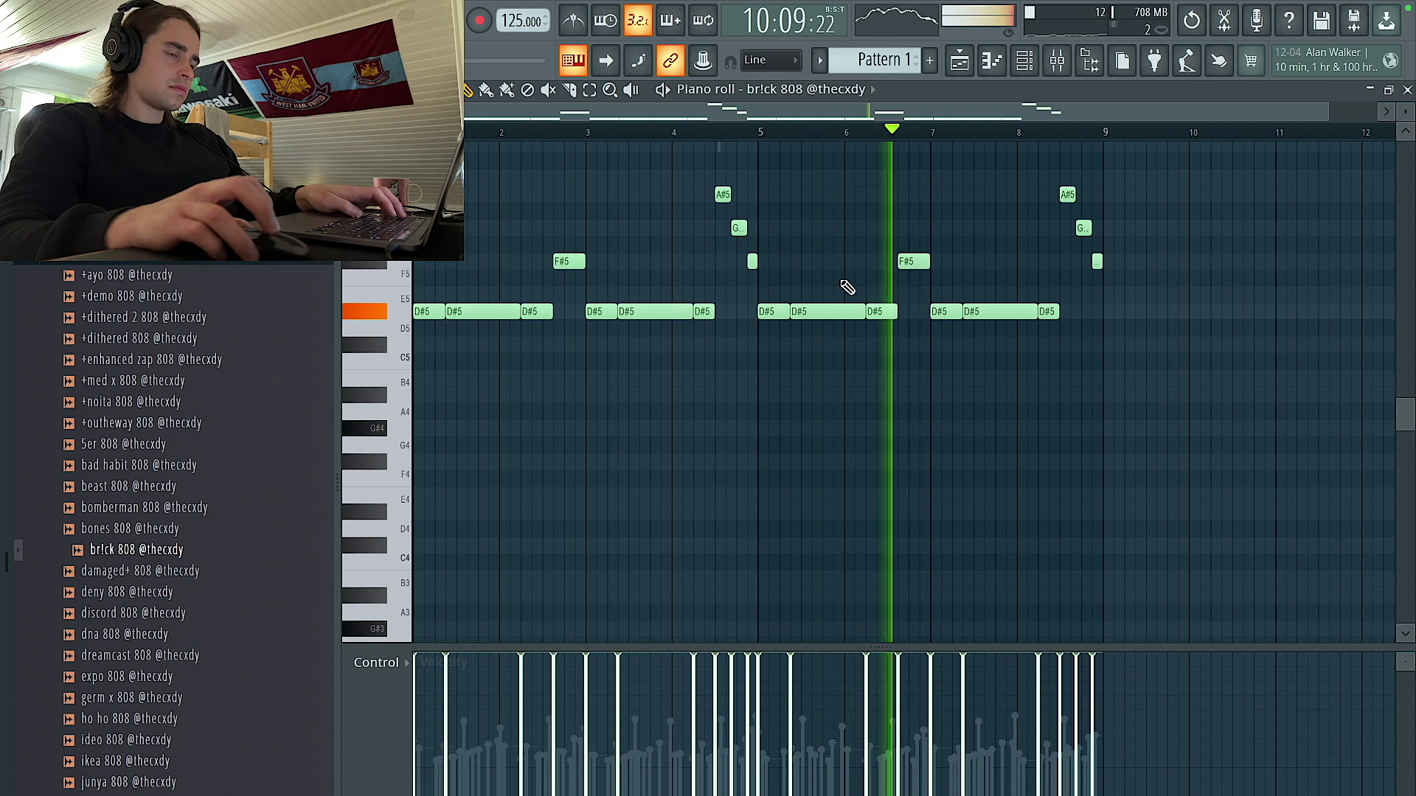
pyautogui.scroll(2, 987, 306)
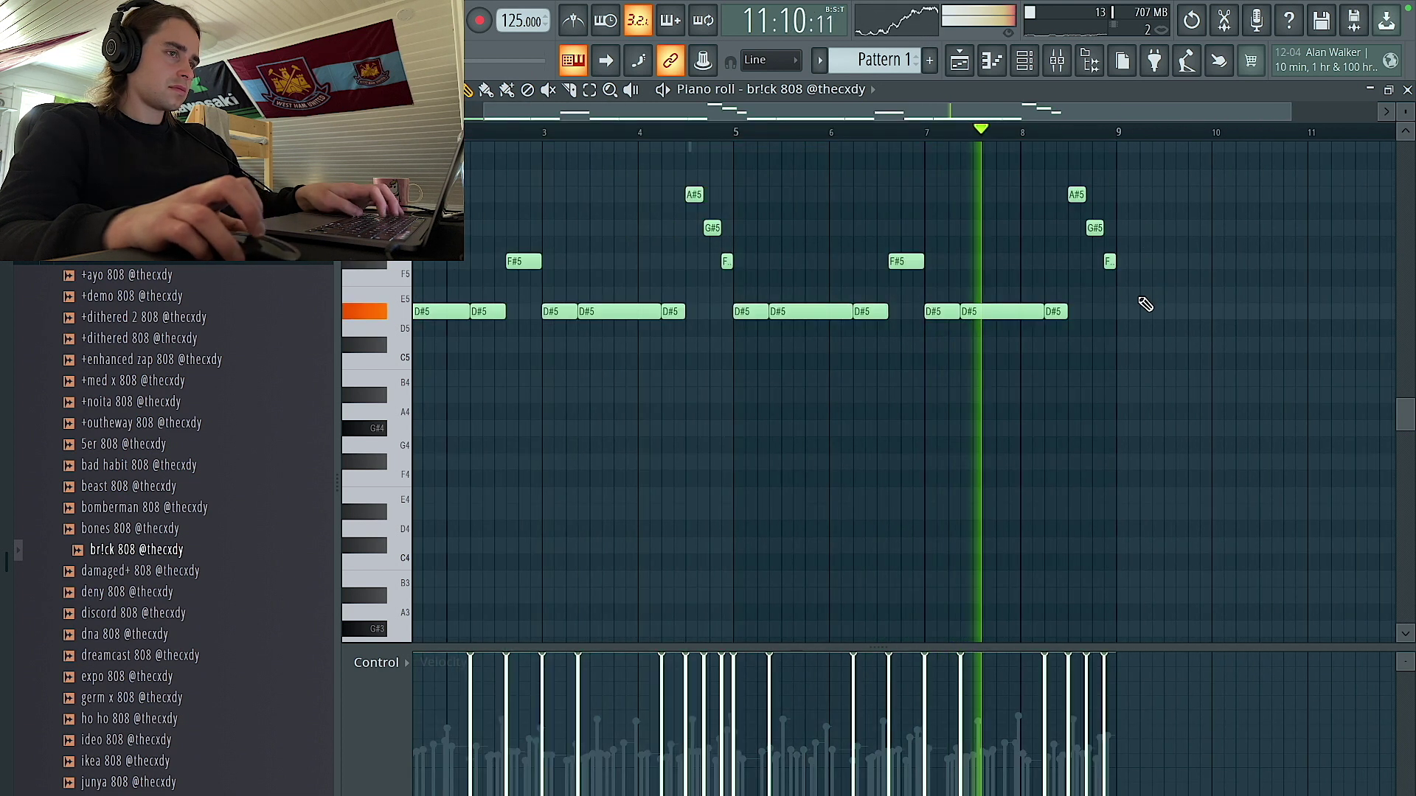
pyautogui.scroll(1, 1113, 306)
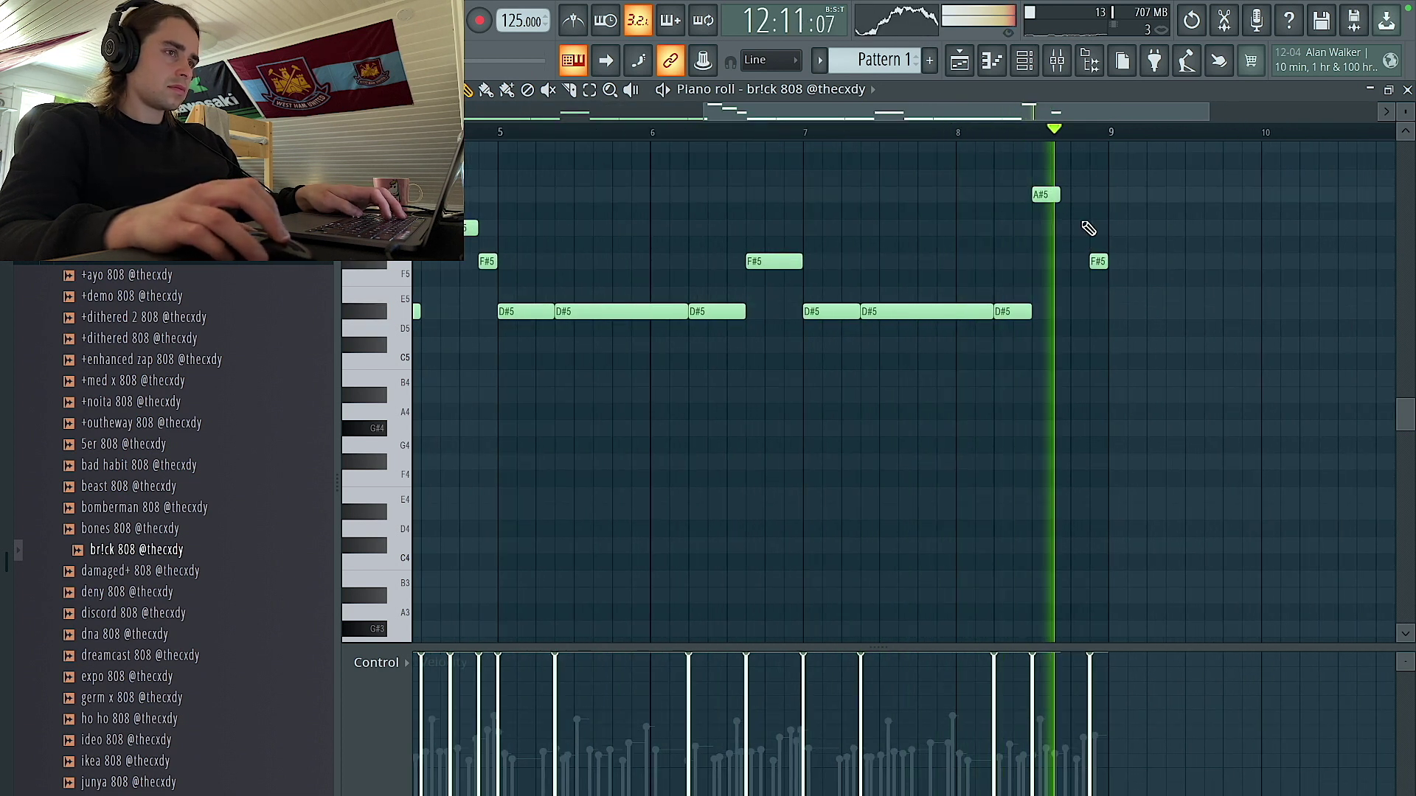
pyautogui.rightClick(1045, 195)
pyautogui.scroll(3, 1106, 310)
pyautogui.rightClick(1101, 258)
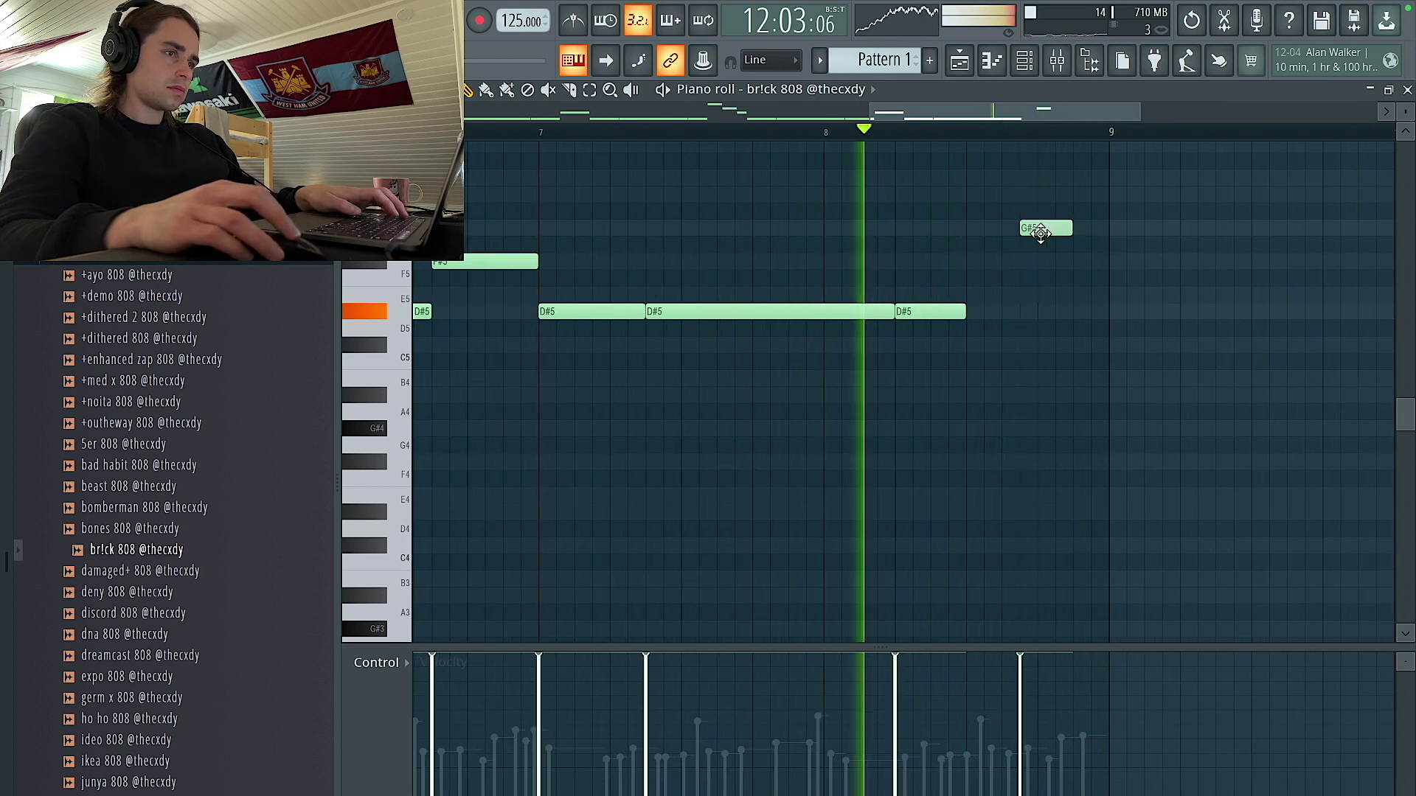
pyautogui.moveTo(1043, 229); pyautogui.dragTo(1030, 230)
# Apply quick legato to the bass notes again so the gaps around the new G#5 note are filled.
pyautogui.hotkey('ctrl', 'a')
pyautogui.hotkey('ctrl', 'l')
pyautogui.hotkey('ctrl', 'd')
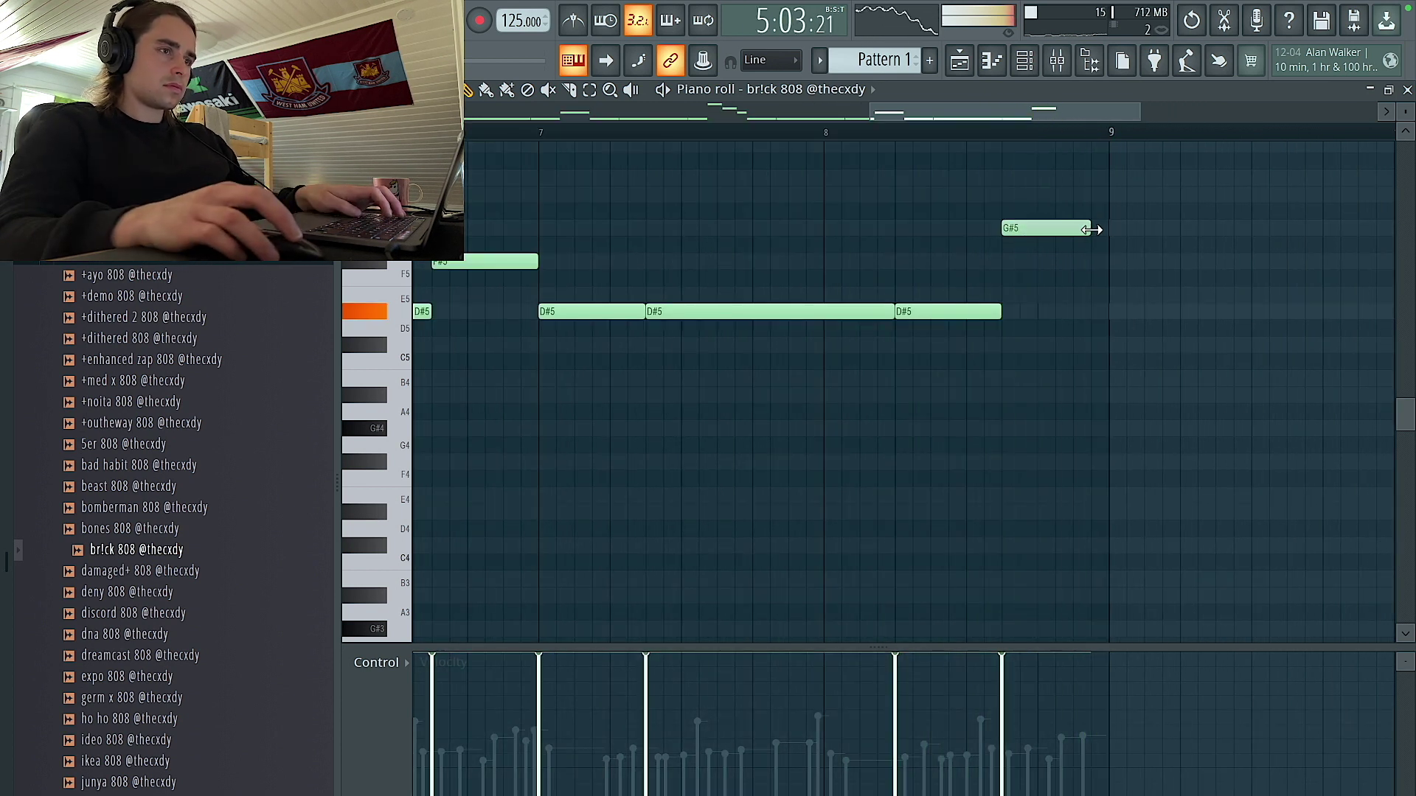
pyautogui.scroll(-4, 594, 237)
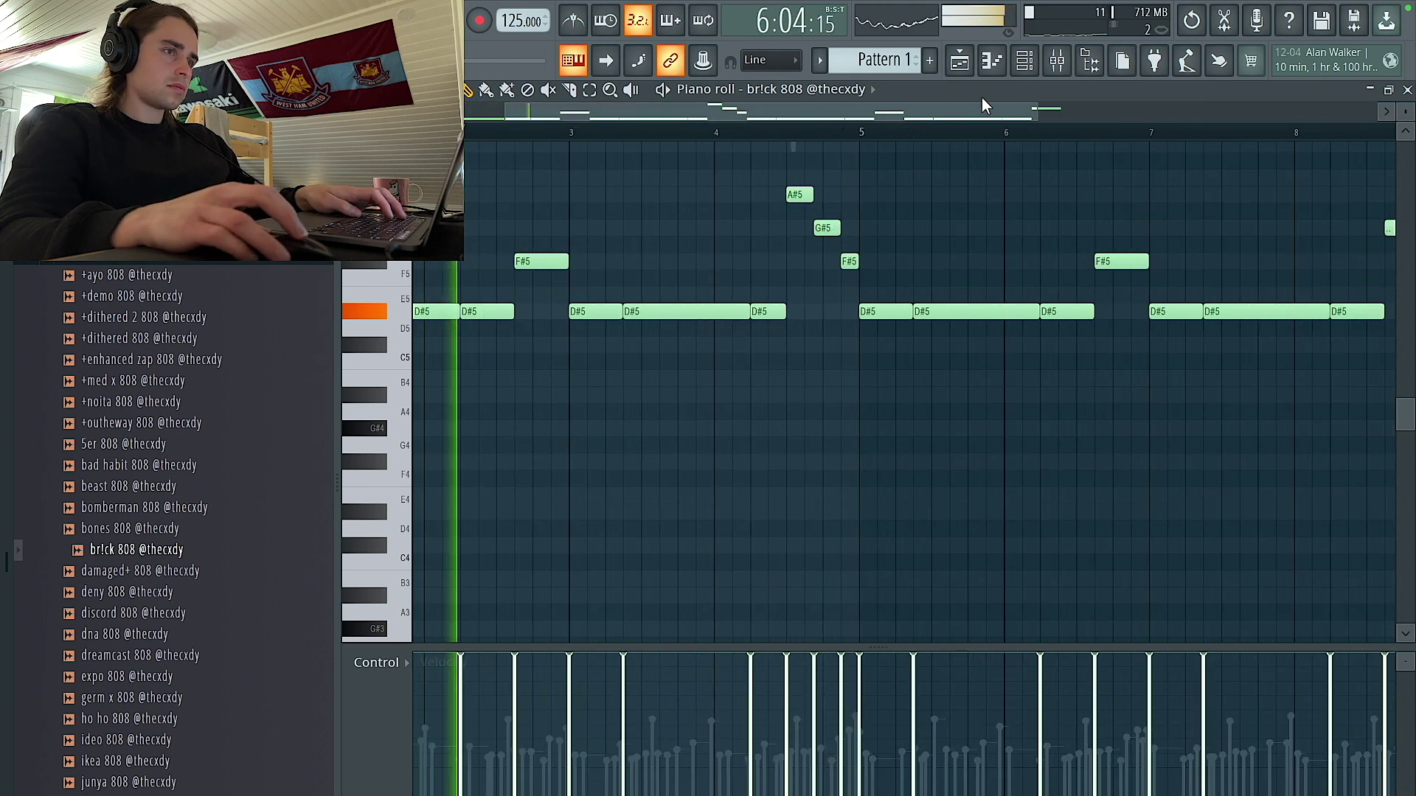
pyautogui.click(1024, 60)
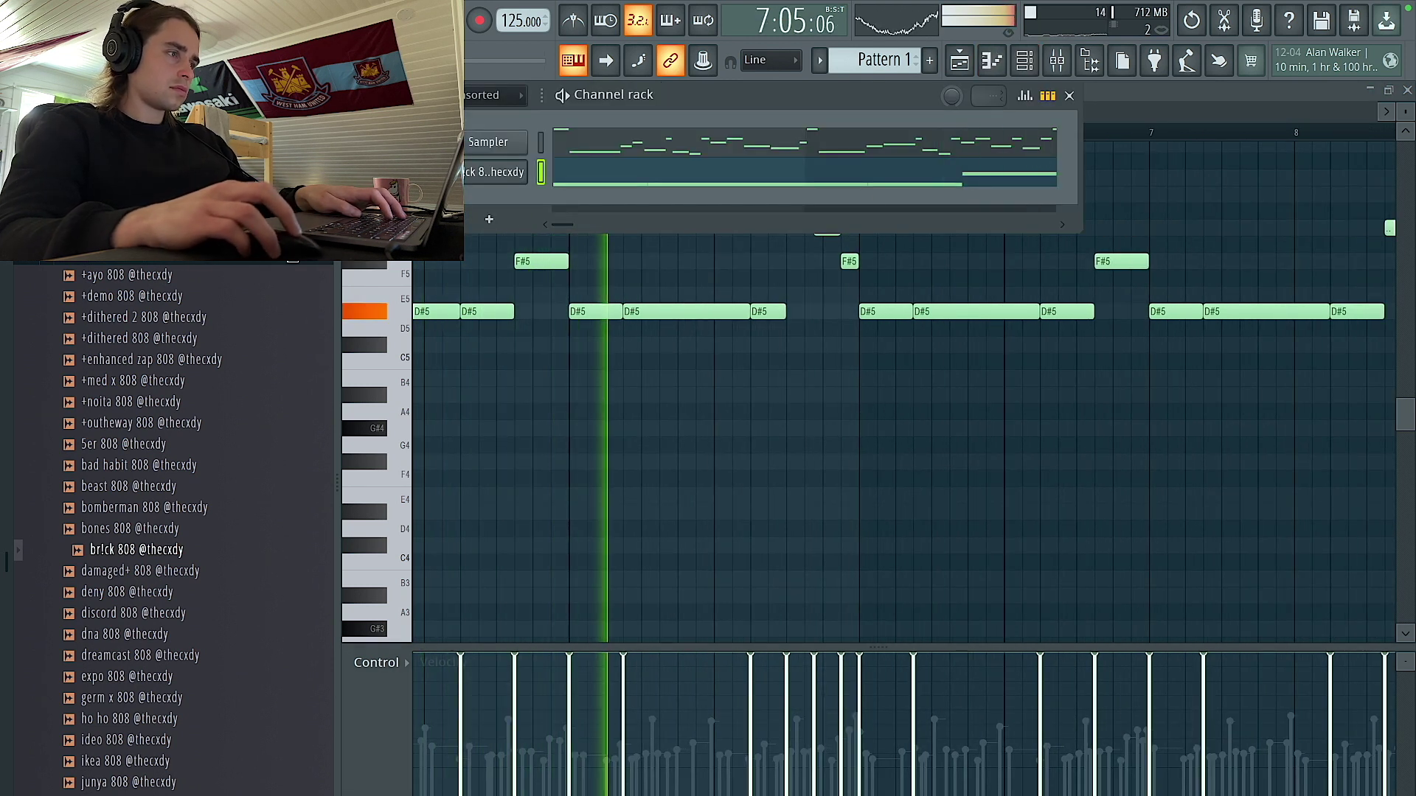
pyautogui.click(135, 275)
pyautogui.moveTo(137, 317); pyautogui.dragTo(487, 214)
pyautogui.moveTo(131, 486); pyautogui.dragTo(202, 497)
pyautogui.moveTo(137, 422); pyautogui.dragTo(555, 202)
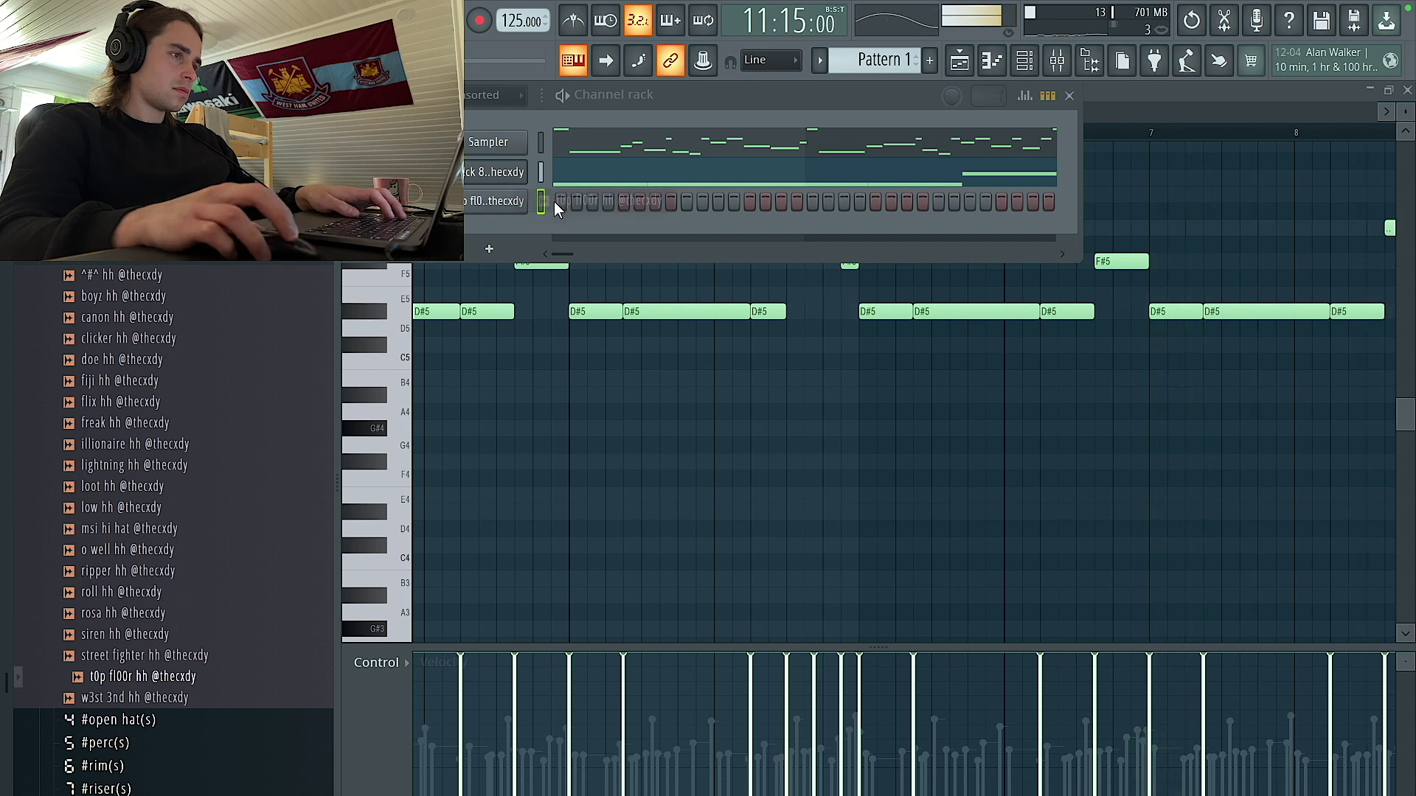
# Enter hi-hat hits on steps 1, 2, 3, 5 and 7.
pyautogui.press('space')
pyautogui.press('F5')
pyautogui.click(718, 201)
pyautogui.click(653, 205)
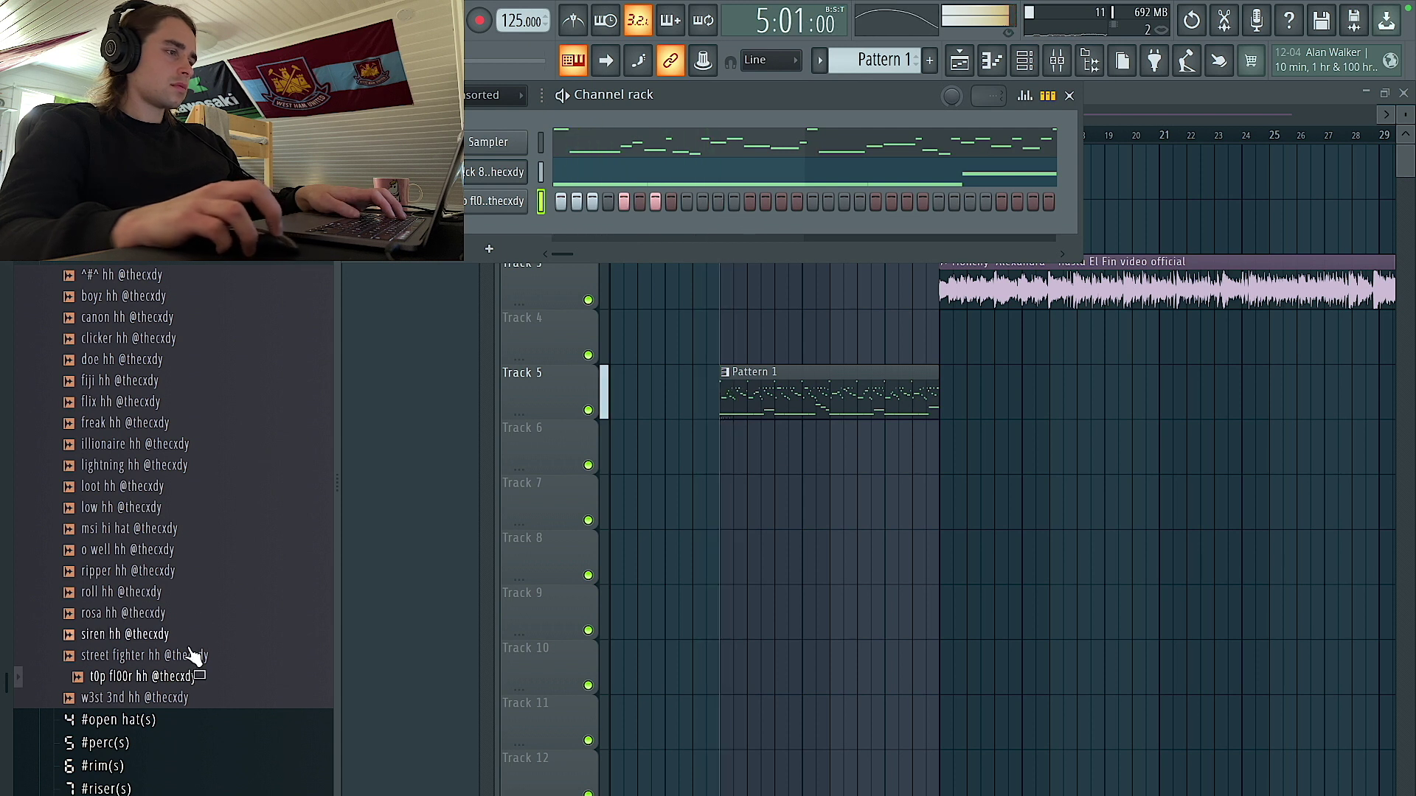
pyautogui.press('space')
pyautogui.moveTo(181, 676); pyautogui.dragTo(177, 697)
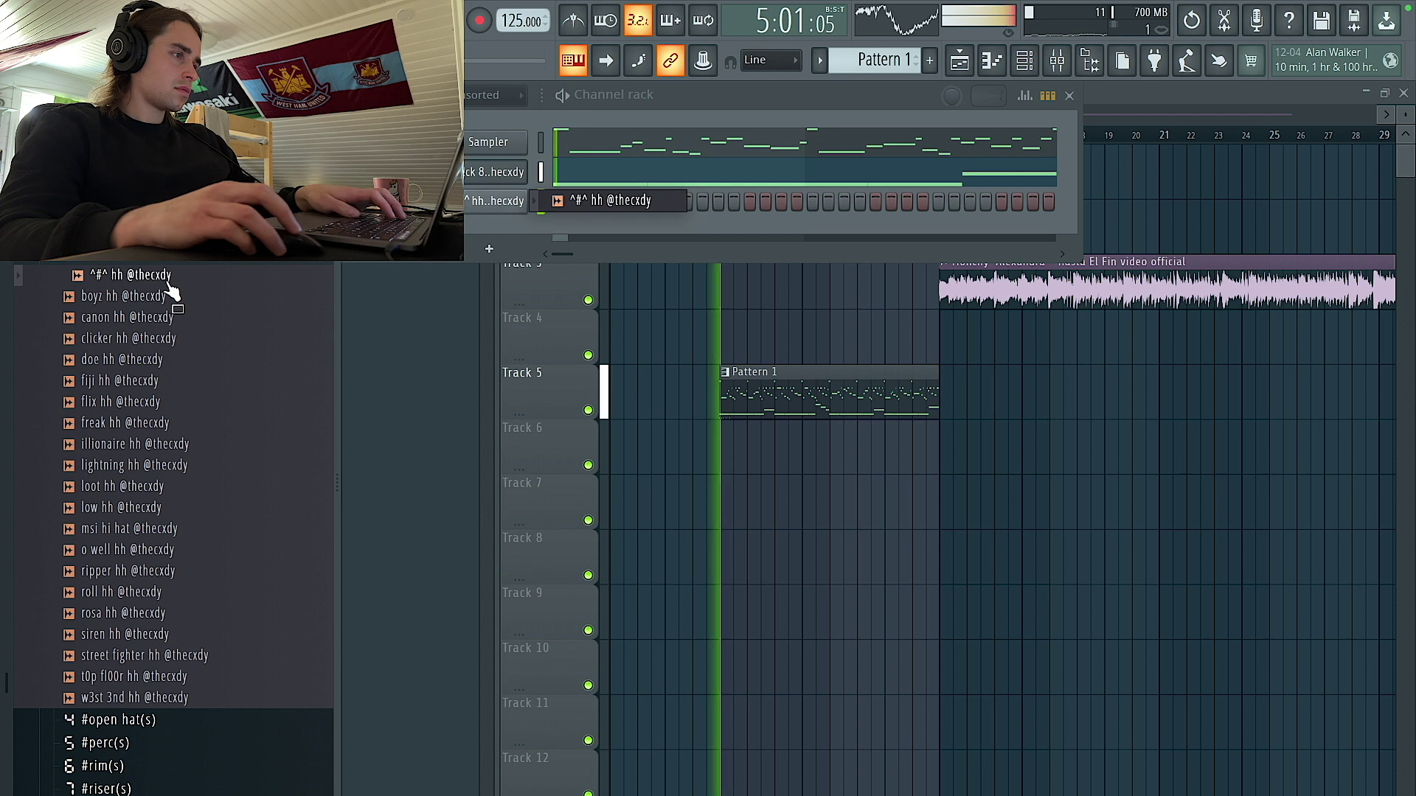
pyautogui.click(719, 203)
pyautogui.click(748, 203)
pyautogui.click(767, 204)
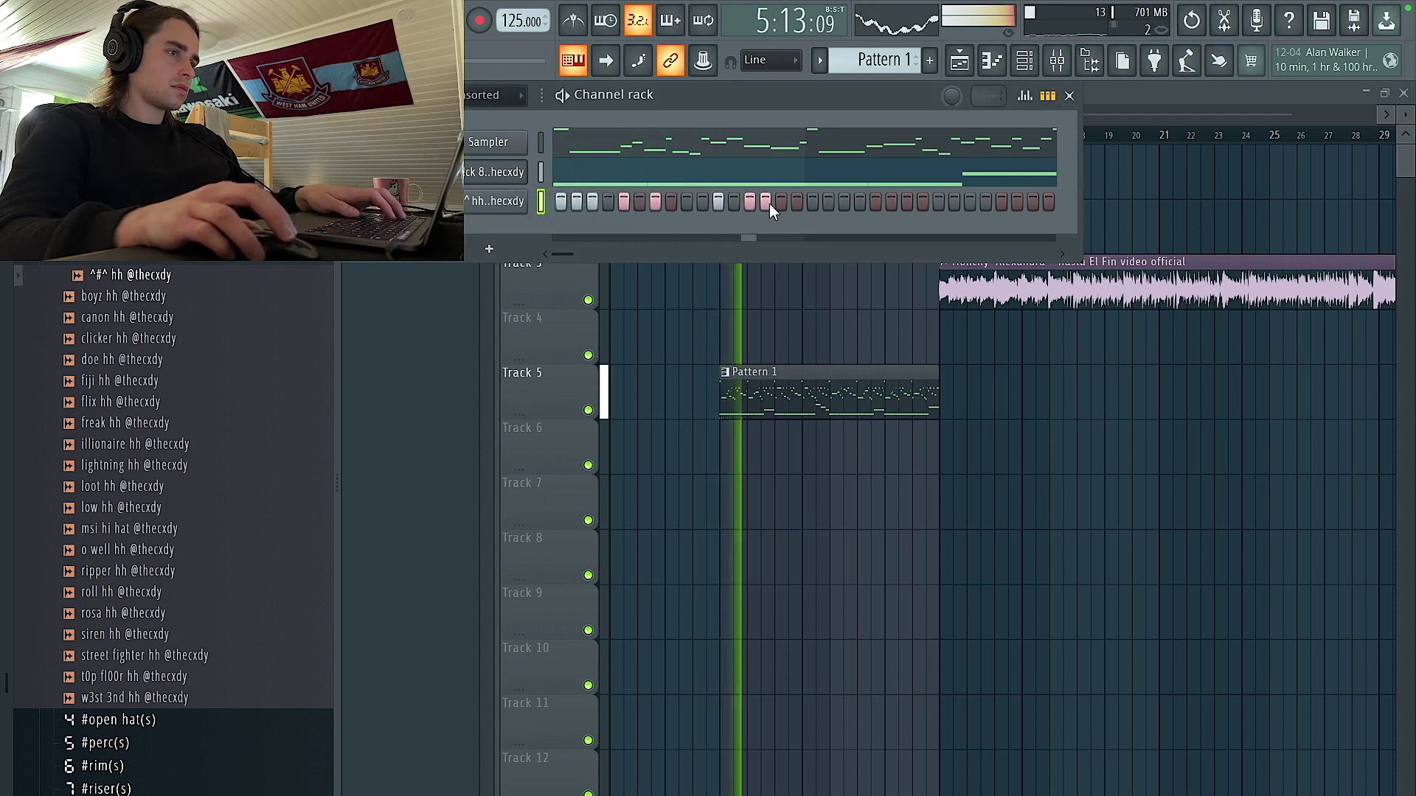
# Repeat the hi-hat pattern across four bars in its piano roll and add G#4 hits late in bars 2 and 4.
pyautogui.rightClick(509, 201)
pyautogui.click(561, 201)
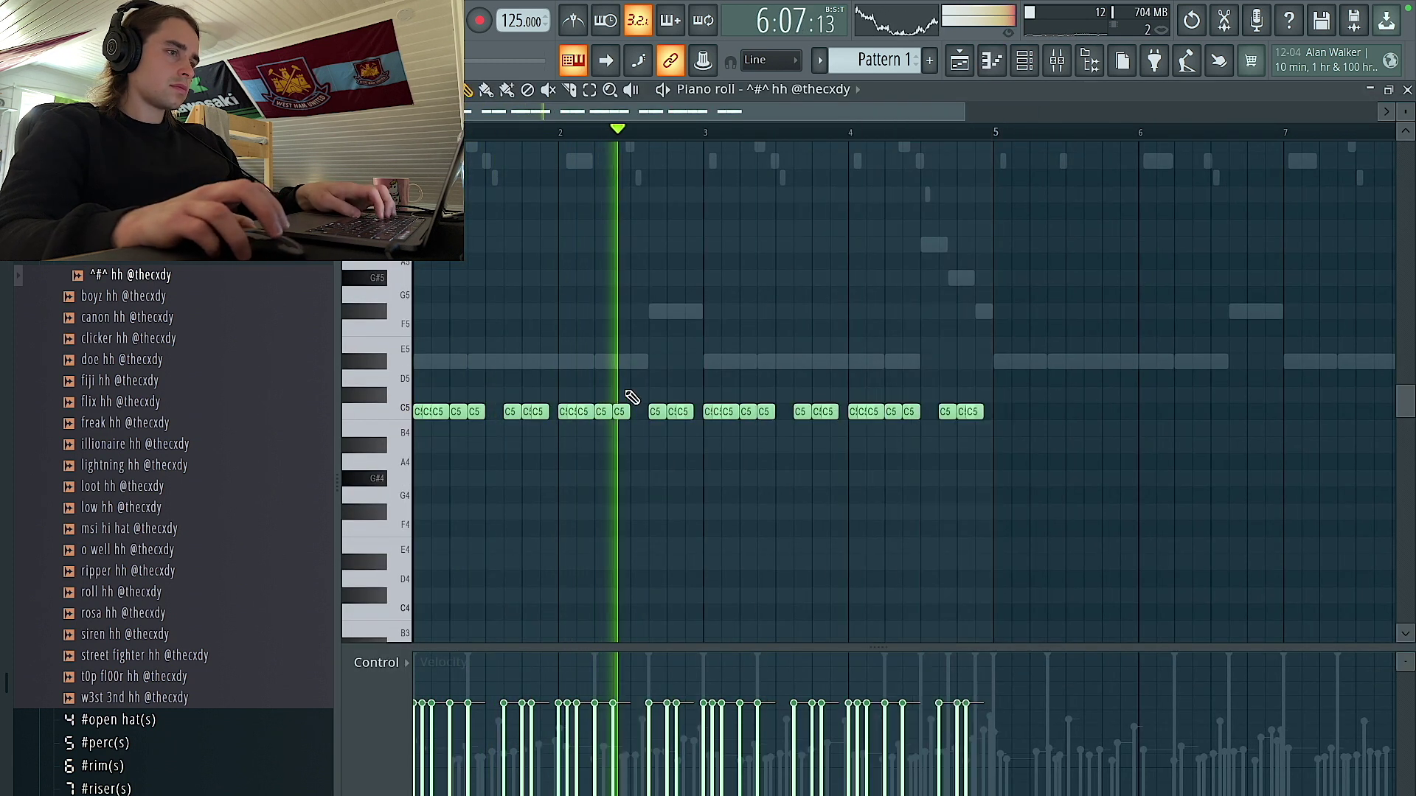
pyautogui.click(650, 479)
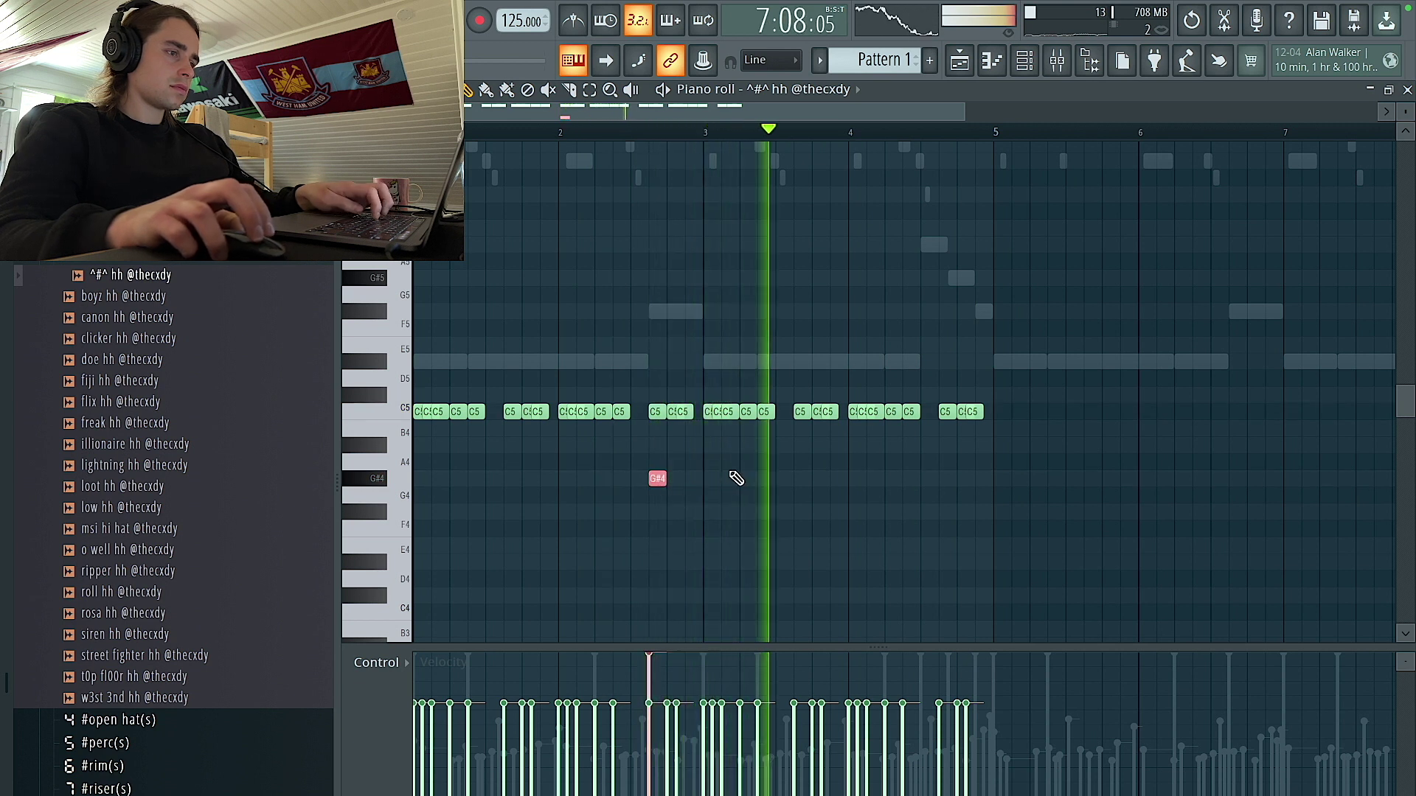
pyautogui.click(944, 479)
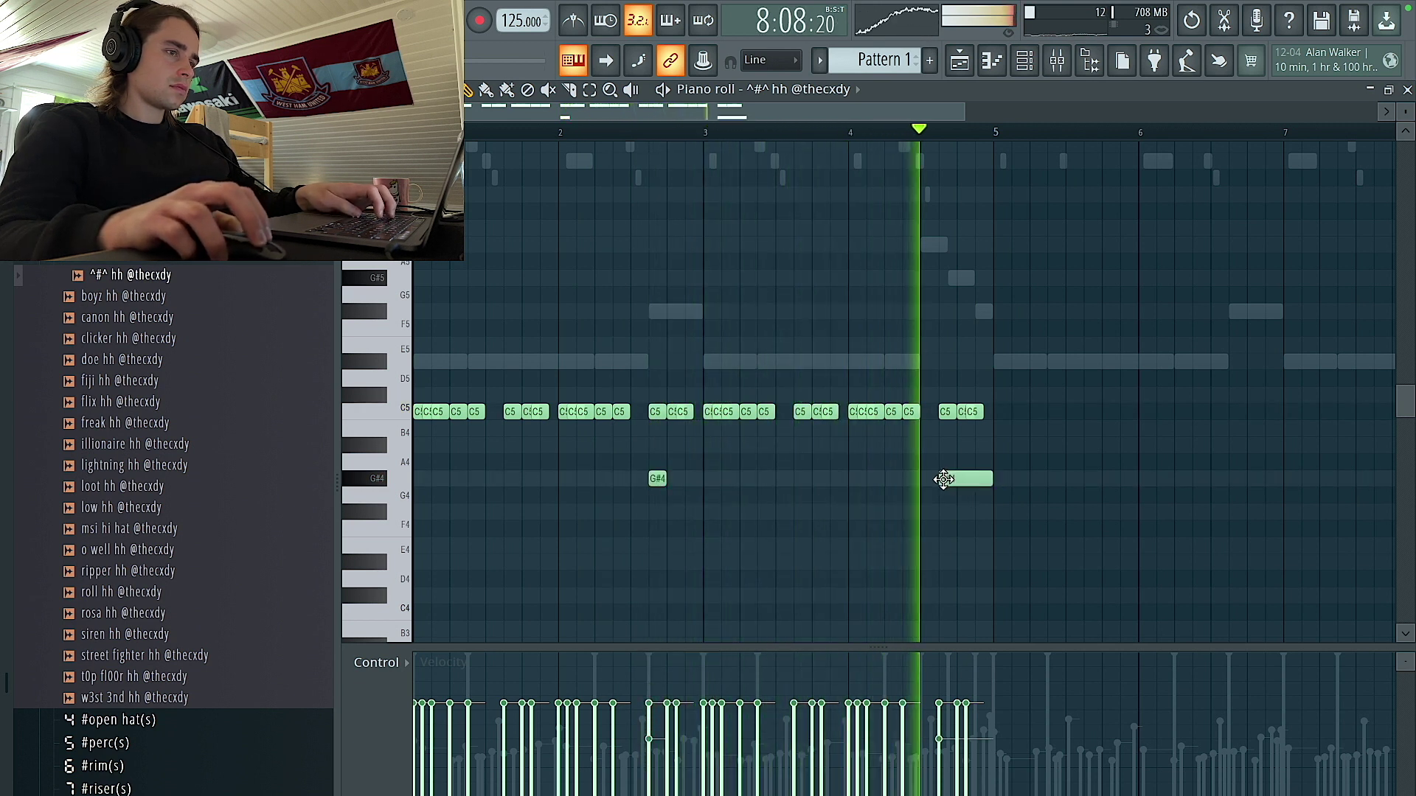
# Add a chopped E4 hi-hat roll with descending velocities at the end of bar 4.
pyautogui.click(958, 550)
pyautogui.click(978, 545)
pyautogui.hotkey('alt', 'u')
pyautogui.press('Return')
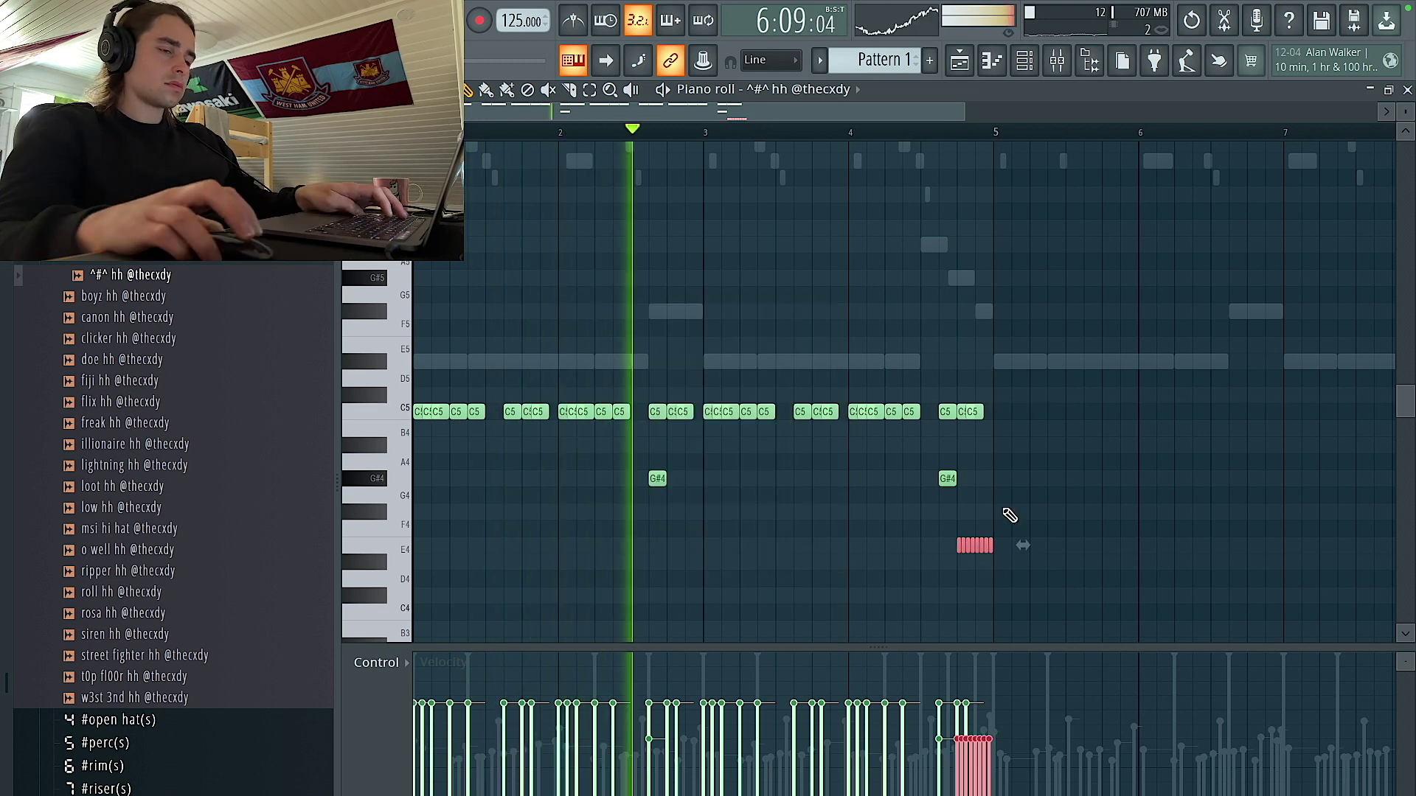
pyautogui.click(1074, 236)
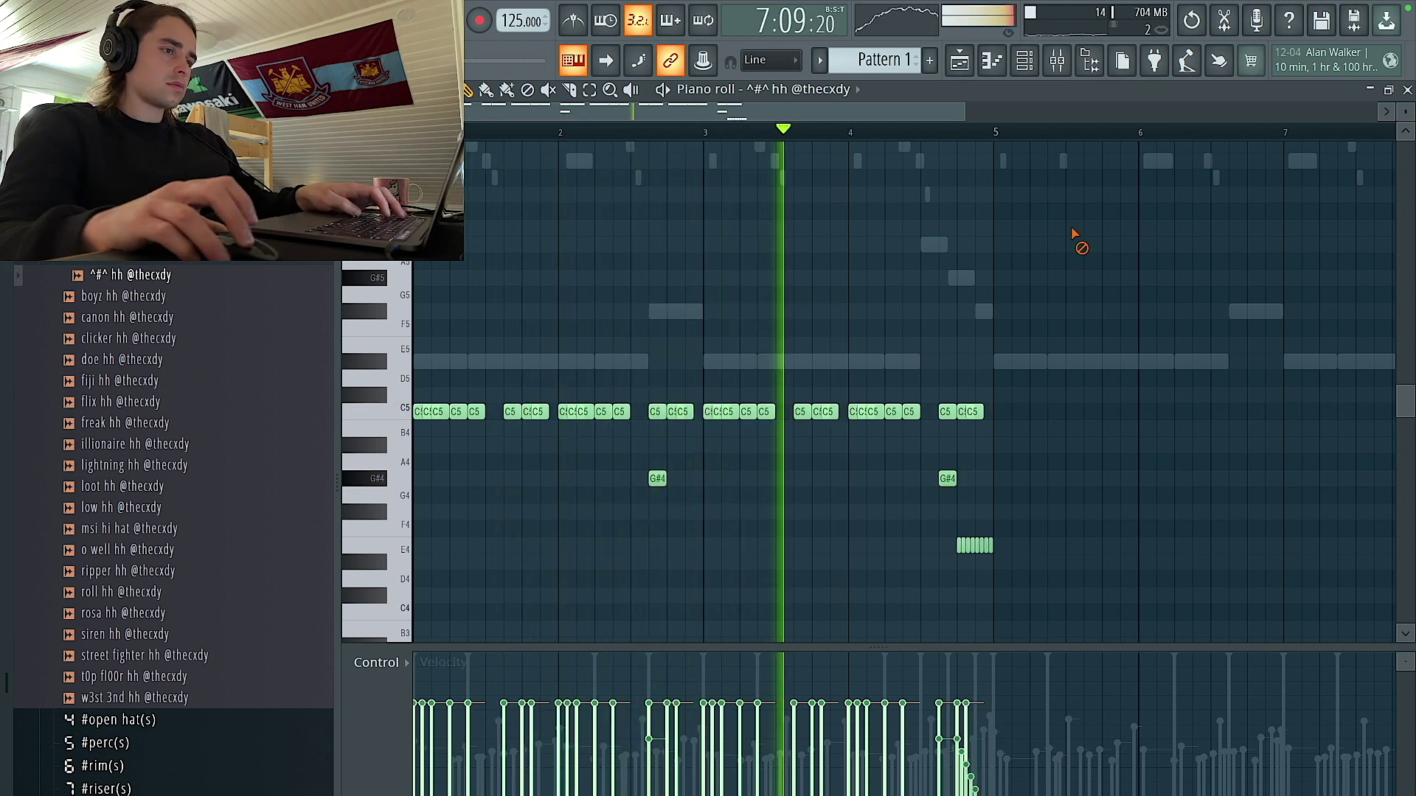
# Duplicate the four-bar hi-hat pattern into bars 5 to 8.
pyautogui.hotkey('ctrl', 'a')
pyautogui.hotkey('ctrl', 'b')
pyautogui.scroll(-3, 1074, 243)
pyautogui.press('F6')
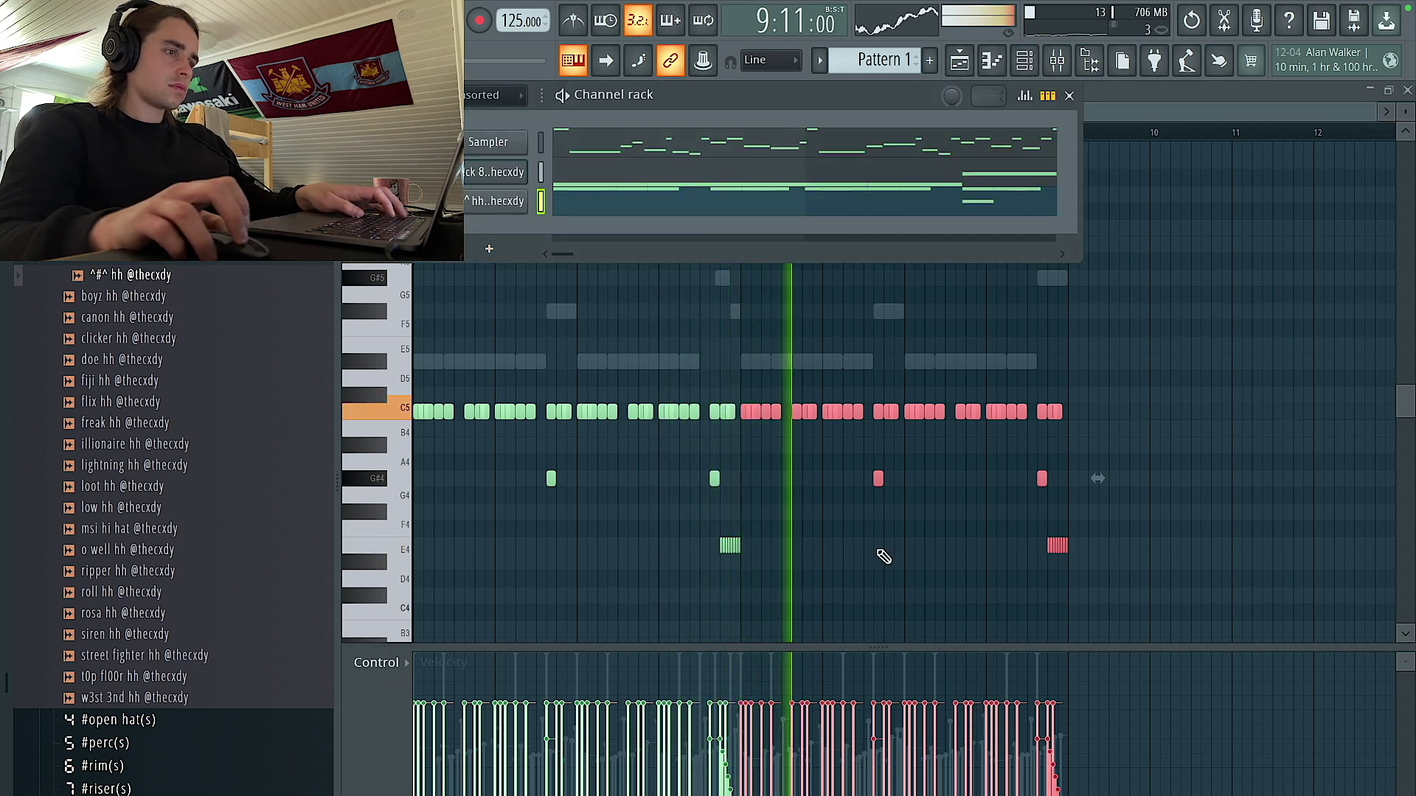
pyautogui.click(1113, 435)
pyautogui.scroll(4, 1064, 420)
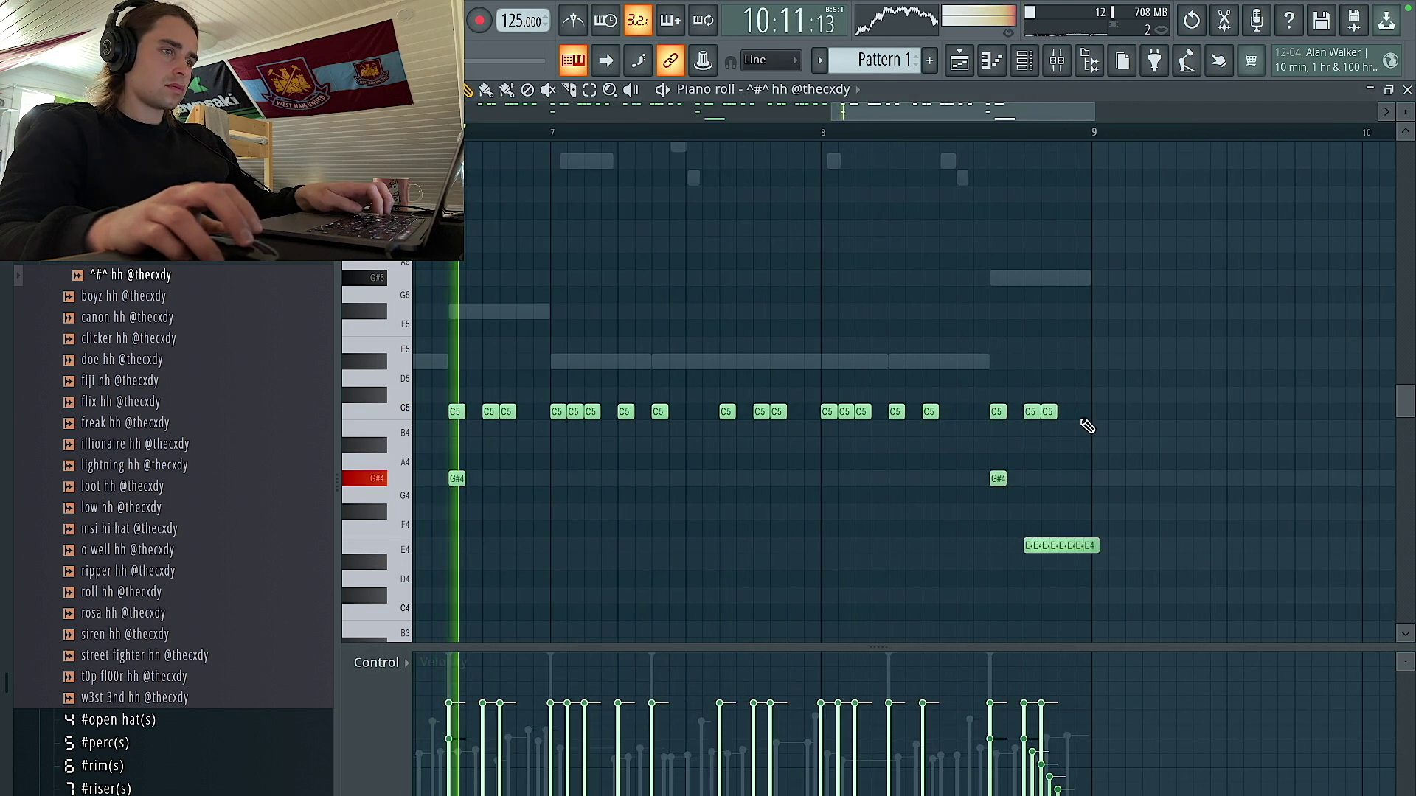
# Add a C5 hi-hat hit at the end of bar 8 and apply quick legato to the hi-hat notes.
pyautogui.click(1076, 412)
pyautogui.moveTo(1116, 553); pyautogui.dragTo(1017, 538)
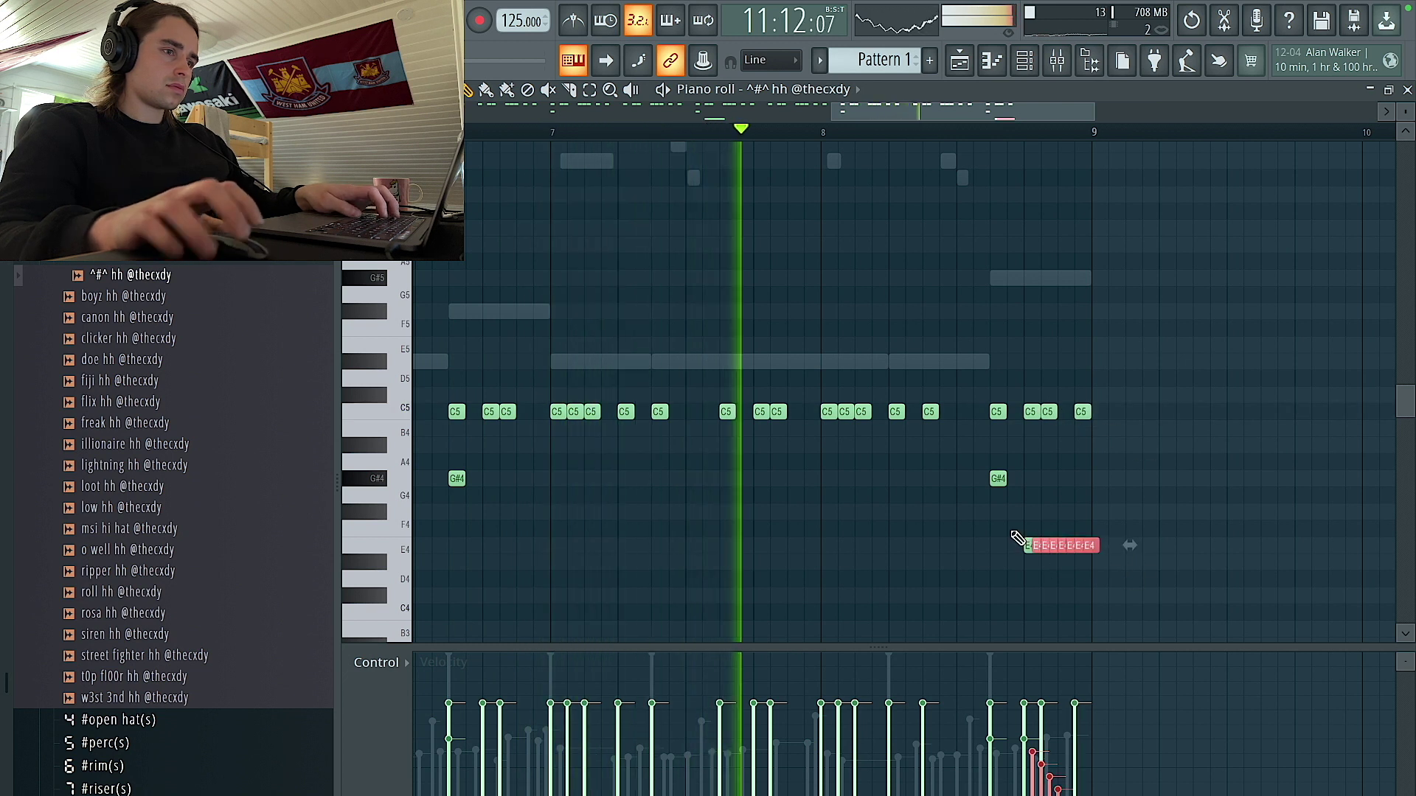
pyautogui.hotkey('ctrl', 'l')
pyautogui.click(1169, 509)
pyautogui.scroll(-1, 1112, 499)
pyautogui.click(1117, 494)
pyautogui.hotkey('ctrl', 'l')
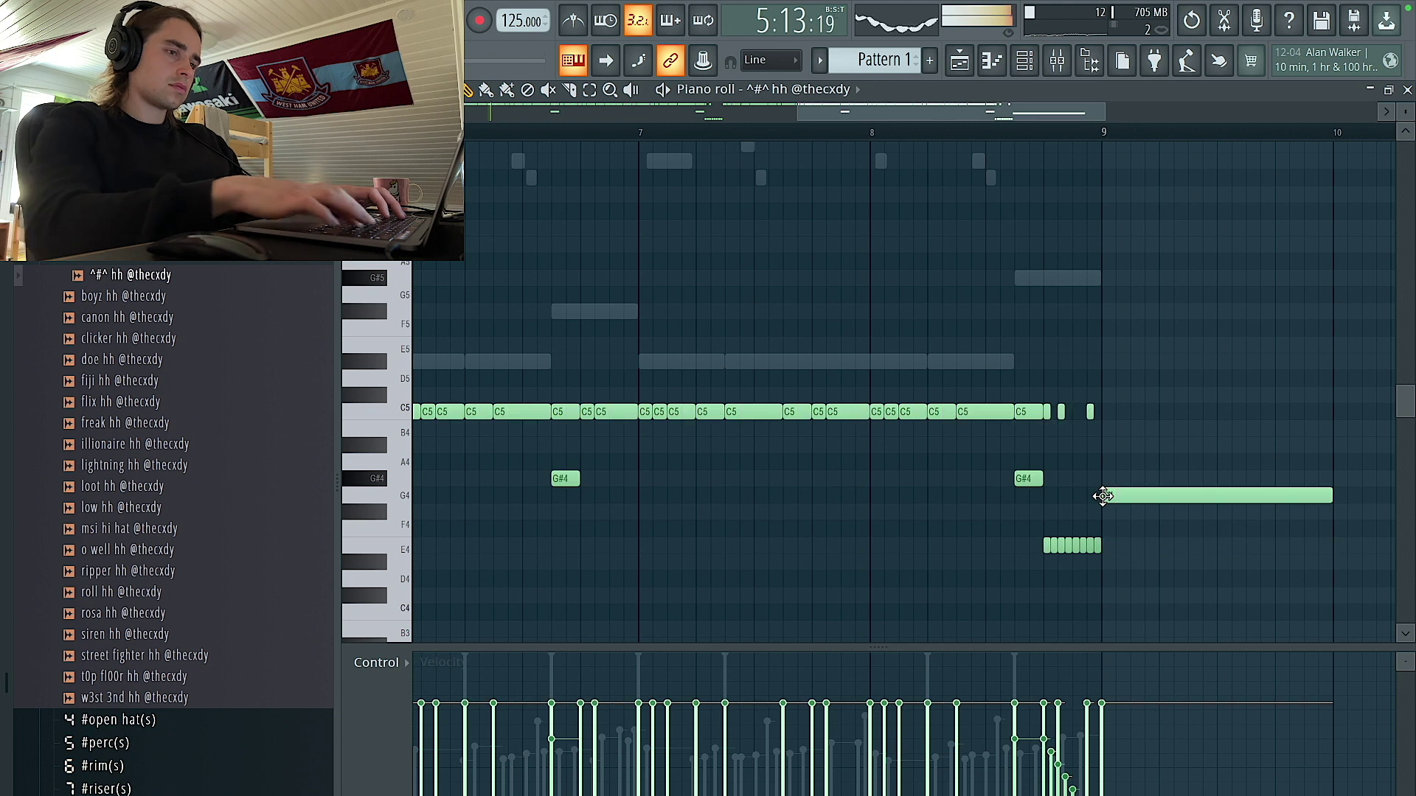
# Add the missing short C5 hi-hat hits above the E4 rolls at the ends of bars 4 and 8.
pyautogui.hscroll(-10, 1033, 499)
pyautogui.scroll(1, 632, 511)
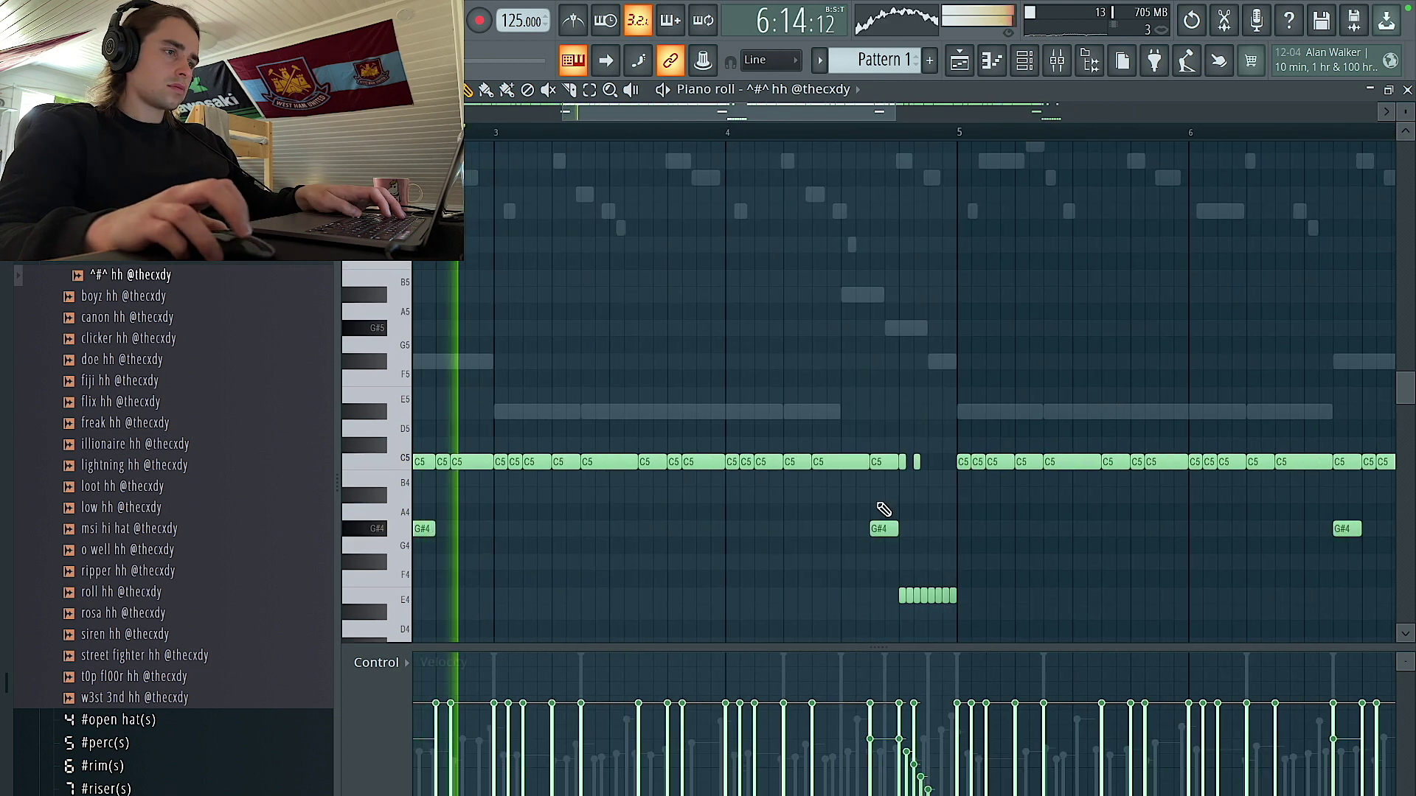
pyautogui.scroll(3, 882, 509)
pyautogui.click(973, 463)
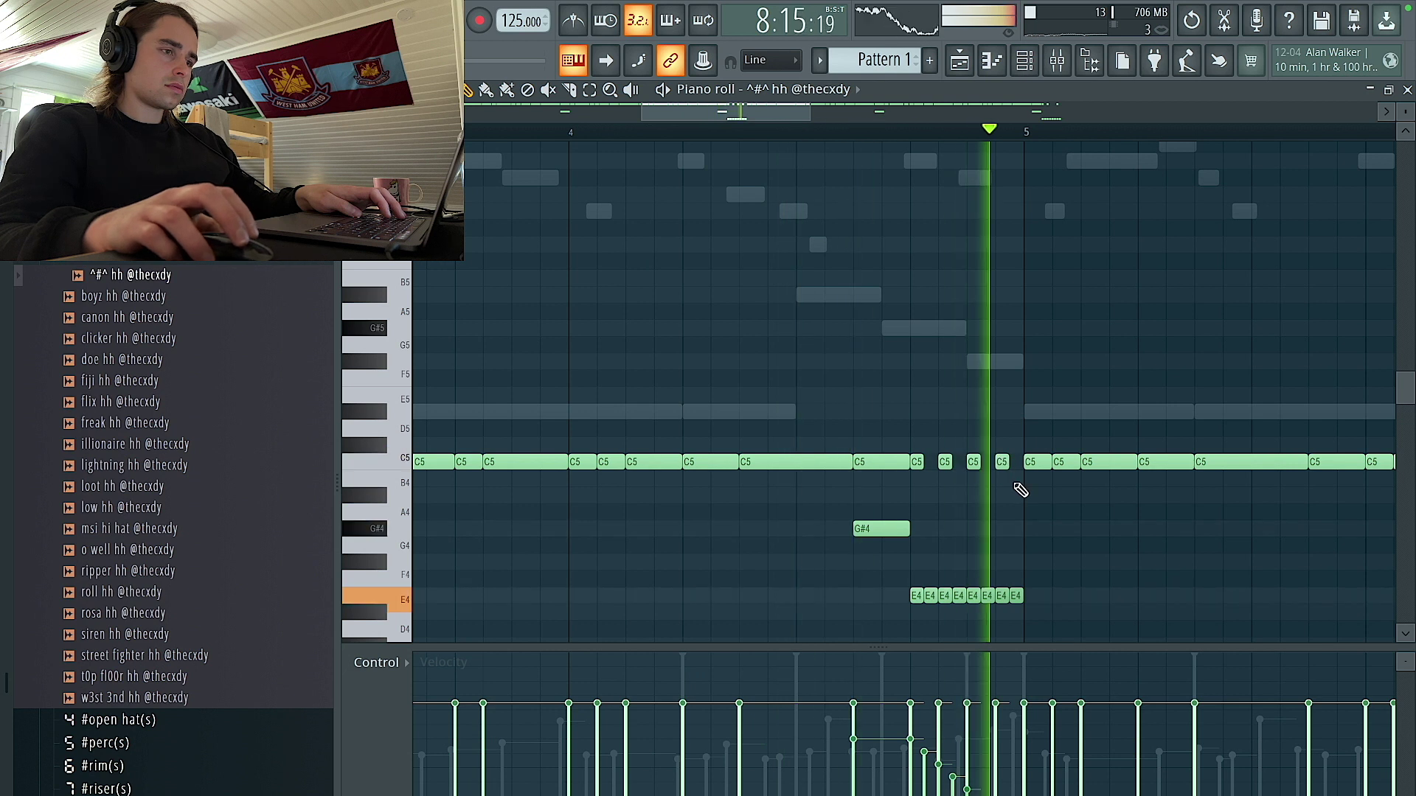
pyautogui.scroll(-5, 1005, 480)
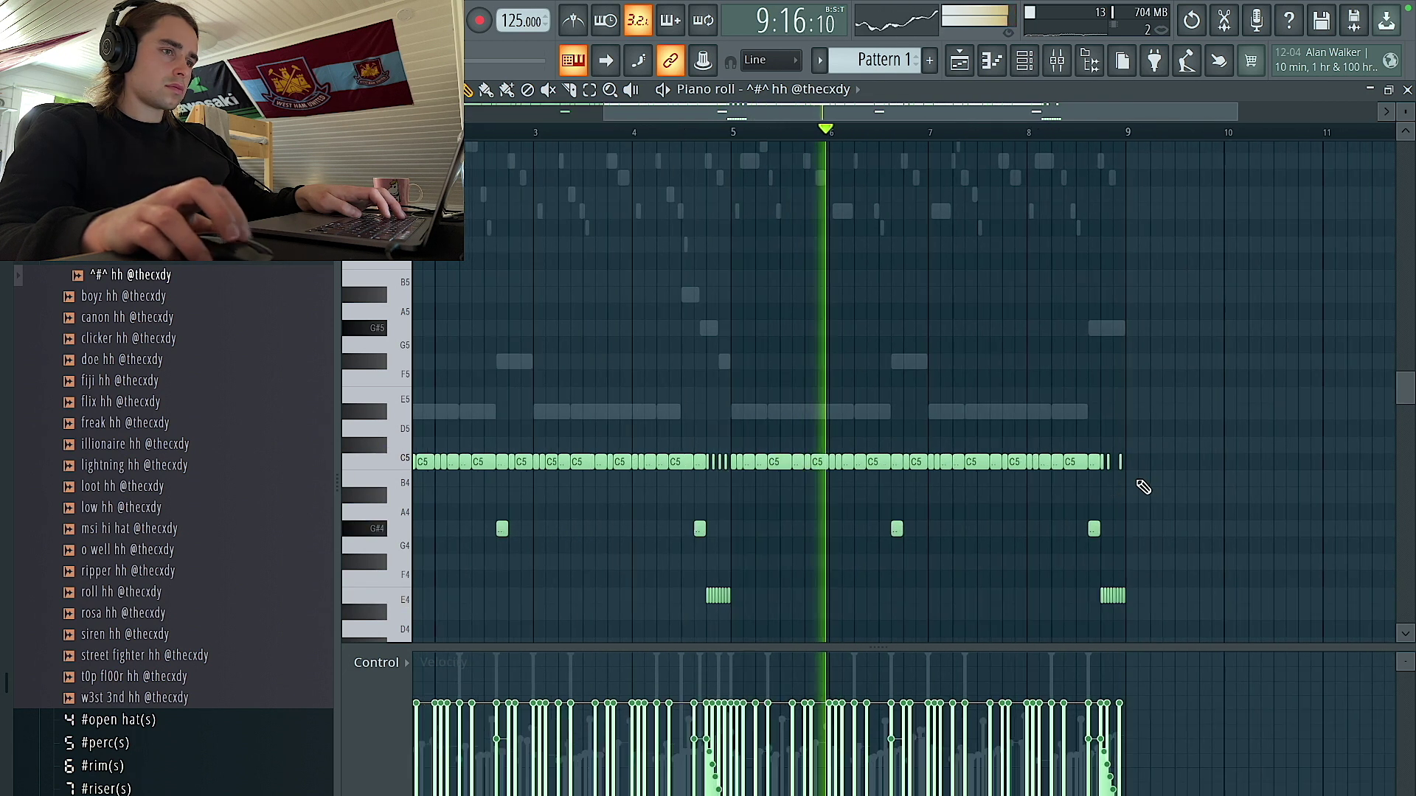
pyautogui.scroll(5, 1143, 486)
pyautogui.scroll(-3, 1121, 483)
# Transpose the E4 hi-hat rolls in bars 4 and 8 down one octave to E3.
pyautogui.moveTo(1194, 601); pyautogui.dragTo(440, 572)
pyautogui.hotkey('ctrl', 'Down')
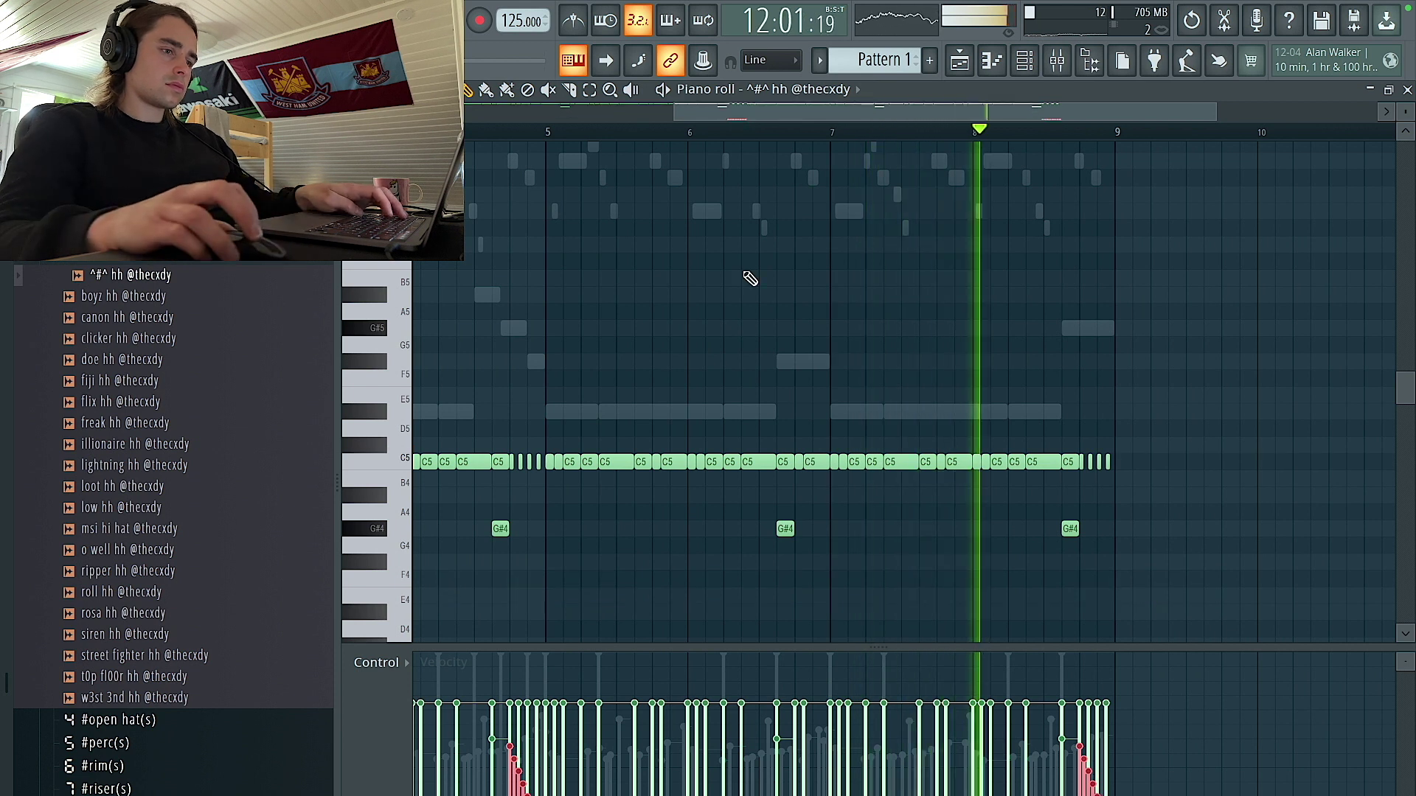
pyautogui.scroll(-1, 752, 278)
pyautogui.scroll(-3, 745, 265)
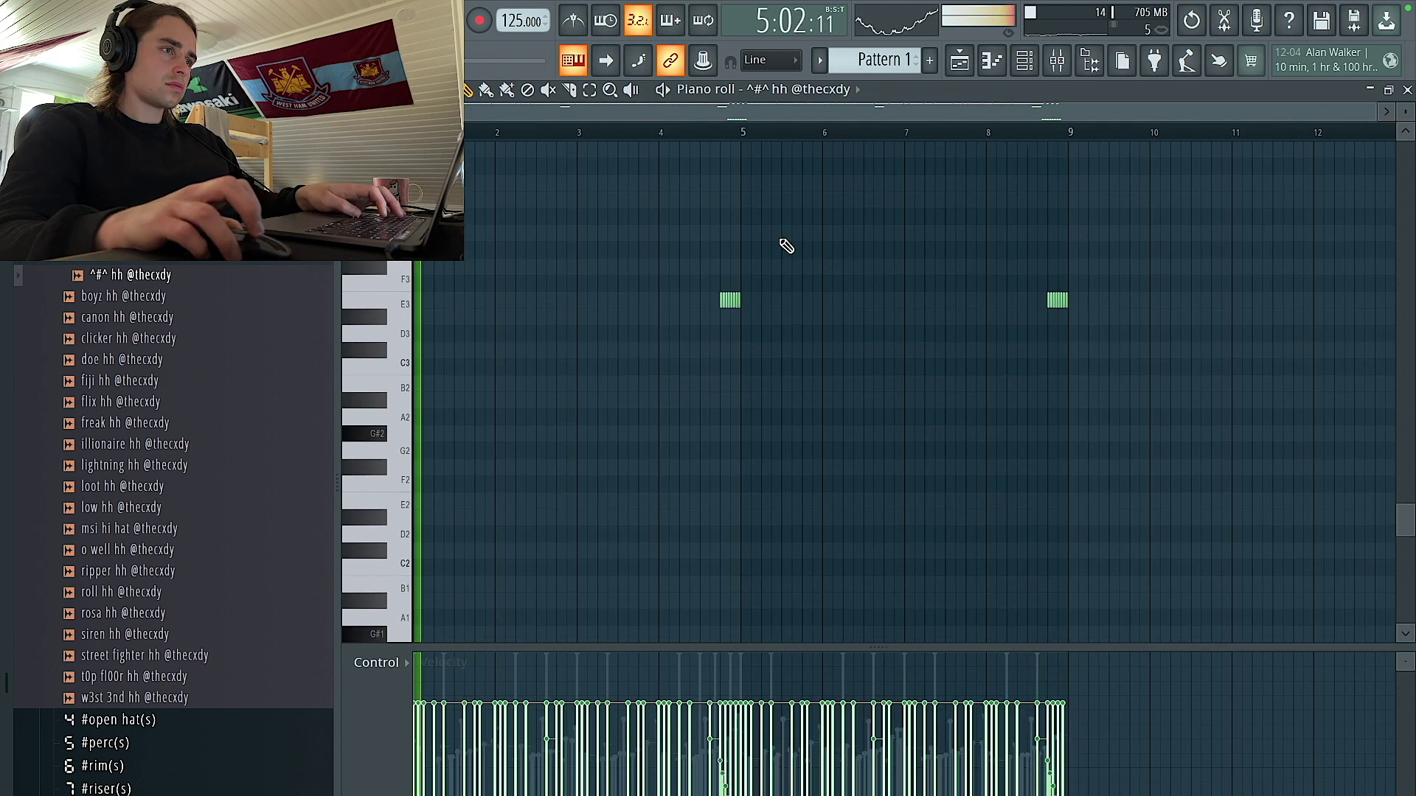
pyautogui.click(992, 60)
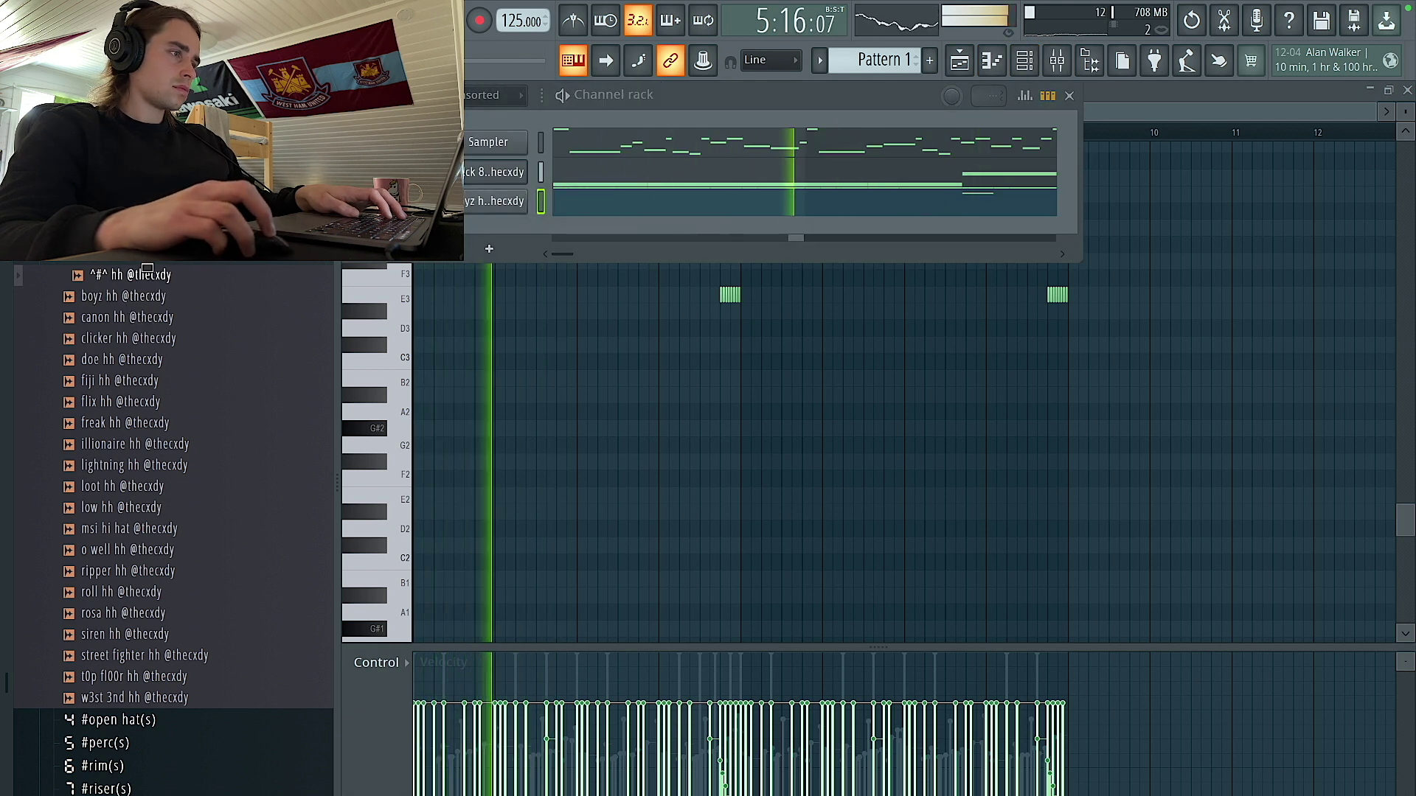
pyautogui.scroll(3, 166, 304)
pyautogui.scroll(10, 183, 357)
pyautogui.press('Down')
pyautogui.press('Down')
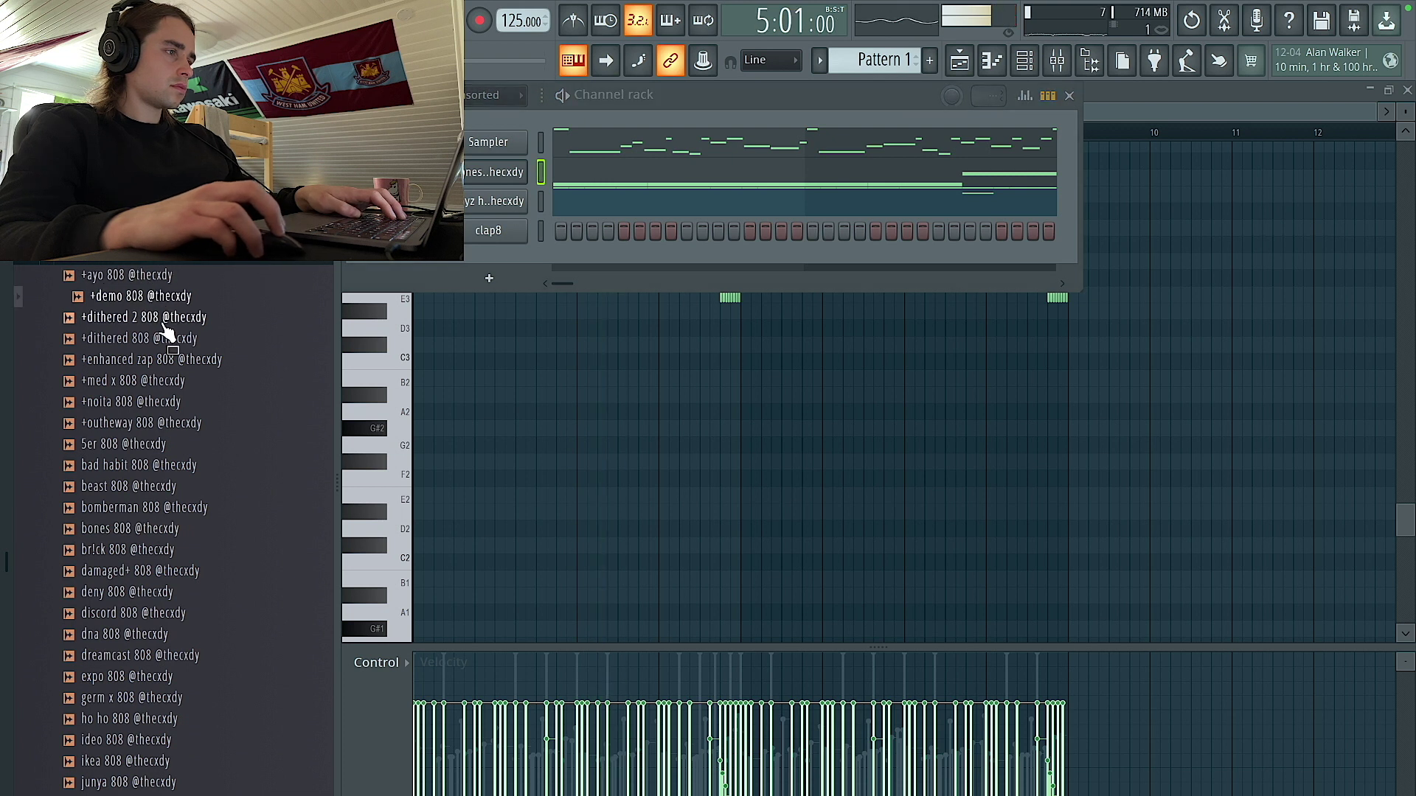
pyautogui.moveTo(155, 281); pyautogui.dragTo(417, 278)
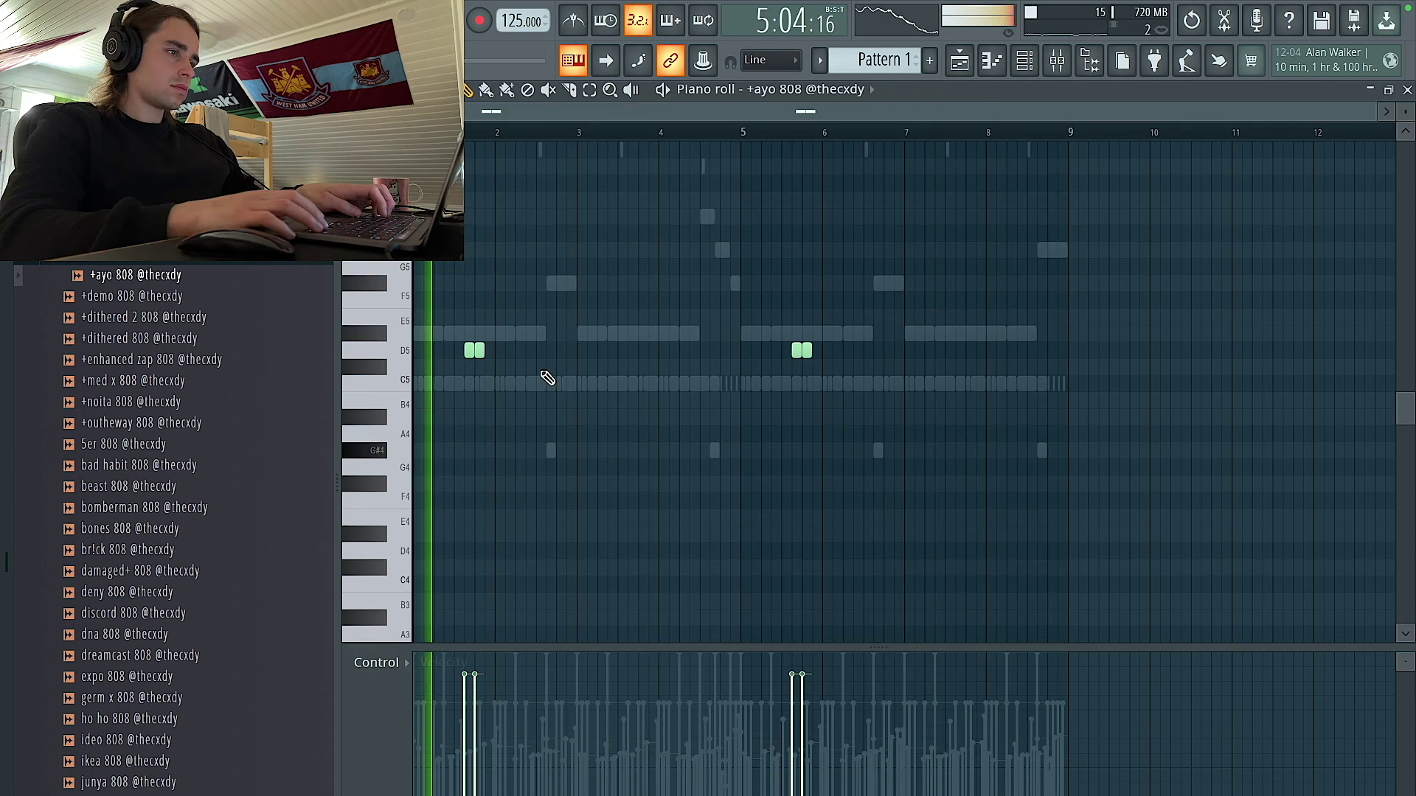
# Place C5 clap8 hits on beat 3 of bars 1 to 3 and four hits late in bar 4.
pyautogui.press('F6')
pyautogui.rightClick(528, 221)
pyautogui.click(566, 231)
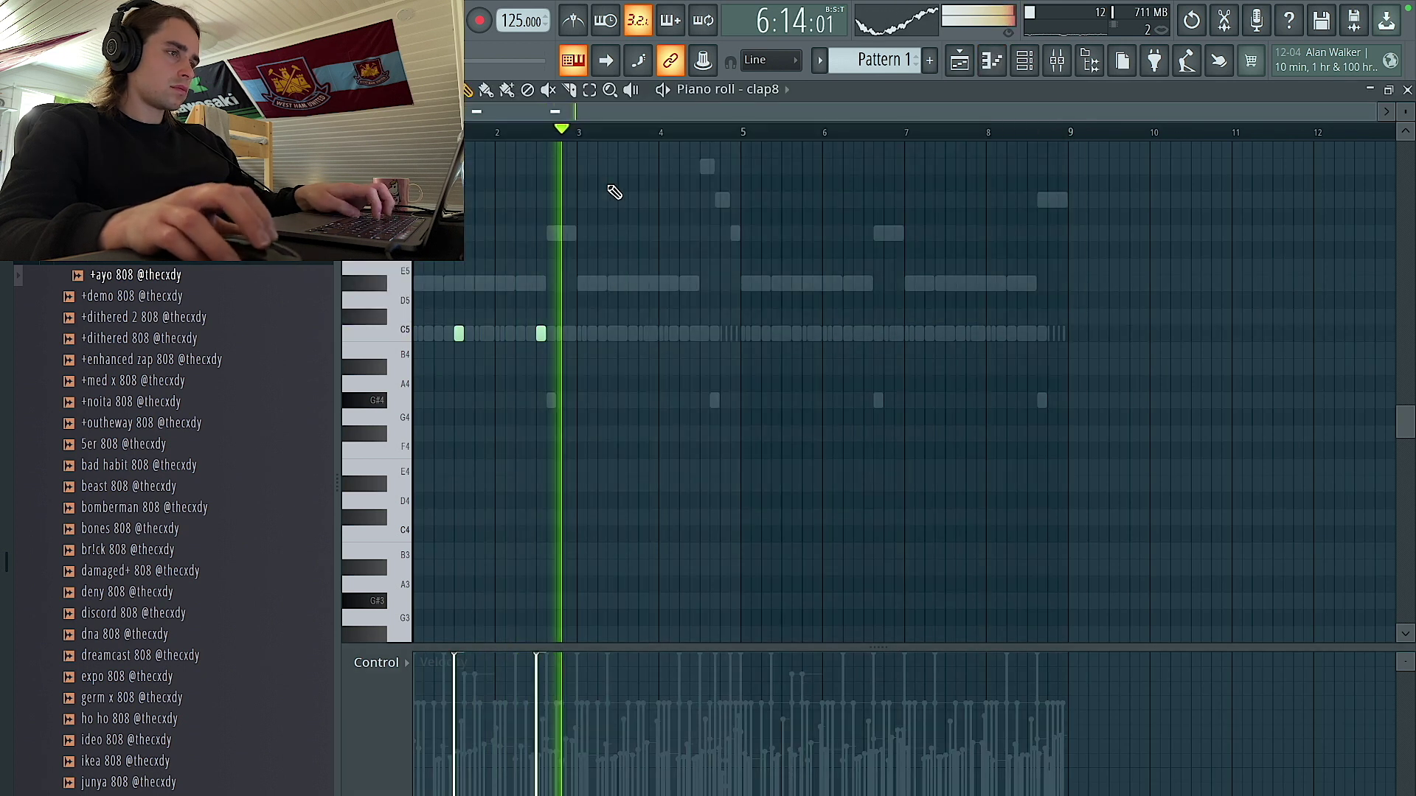
pyautogui.click(663, 334)
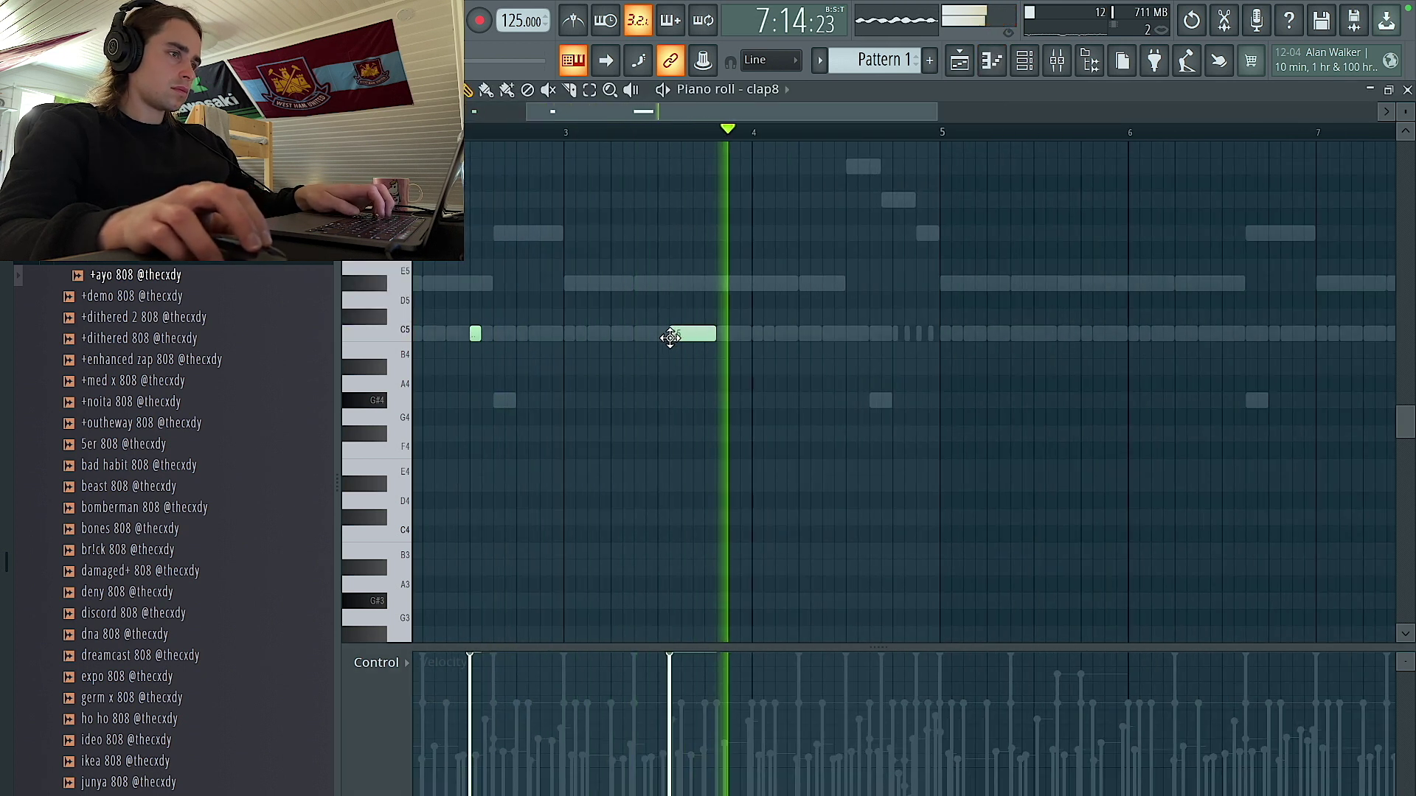
pyautogui.click(870, 335)
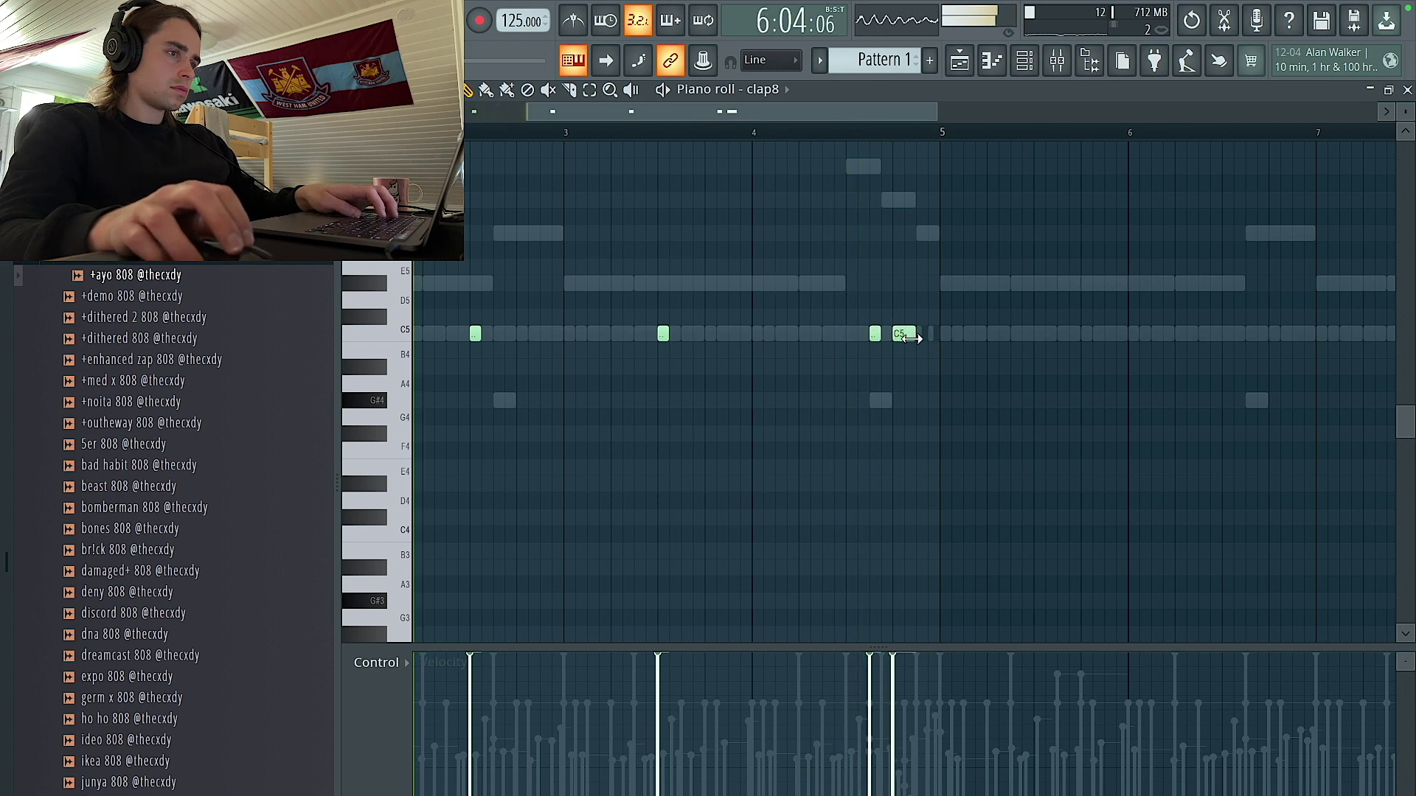
pyautogui.click(910, 333)
pyautogui.click(922, 334)
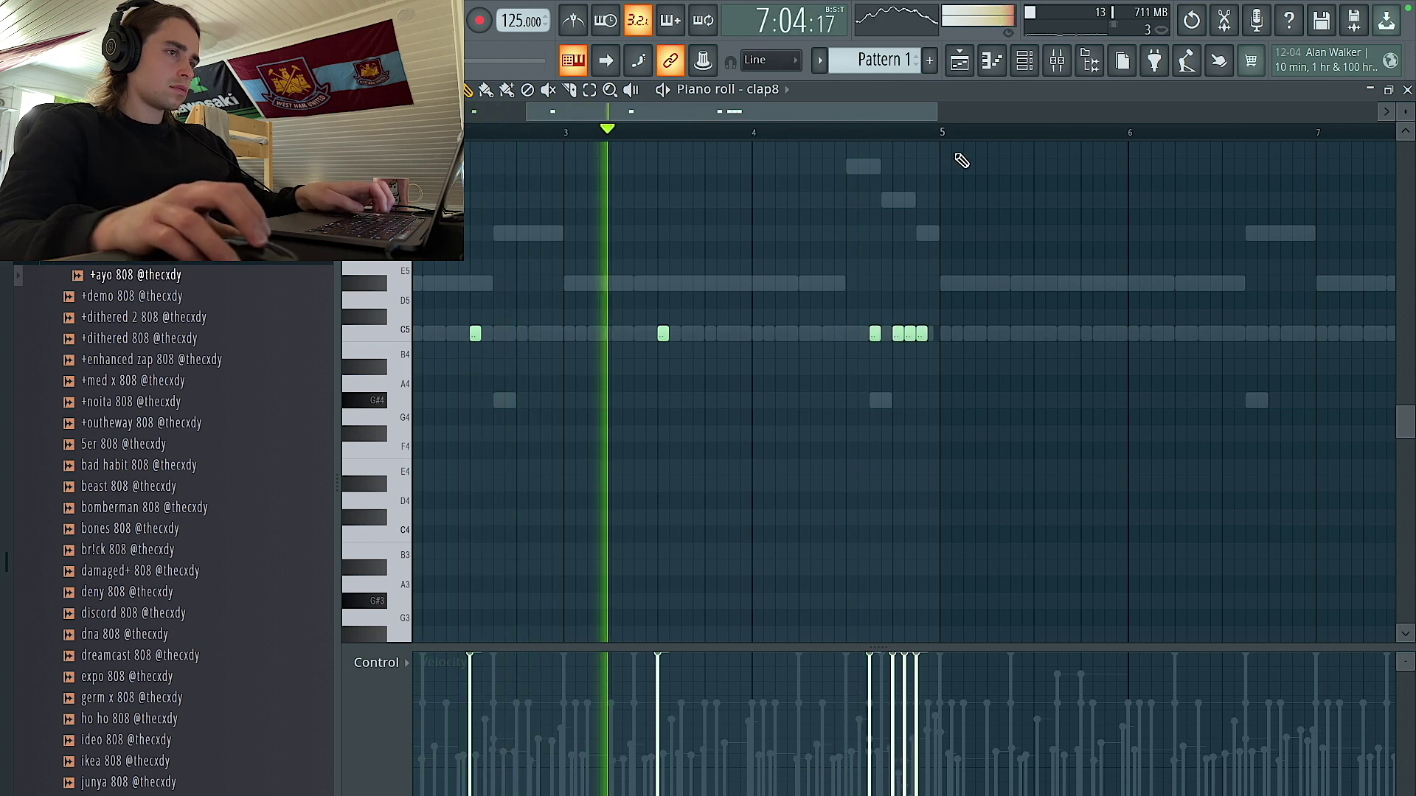
# Duplicate the four-bar clap8 pattern into bars 5 to 8 and deselect the notes.
pyautogui.hotkey('ctrl', 'a')
pyautogui.hotkey('ctrl', 'b')
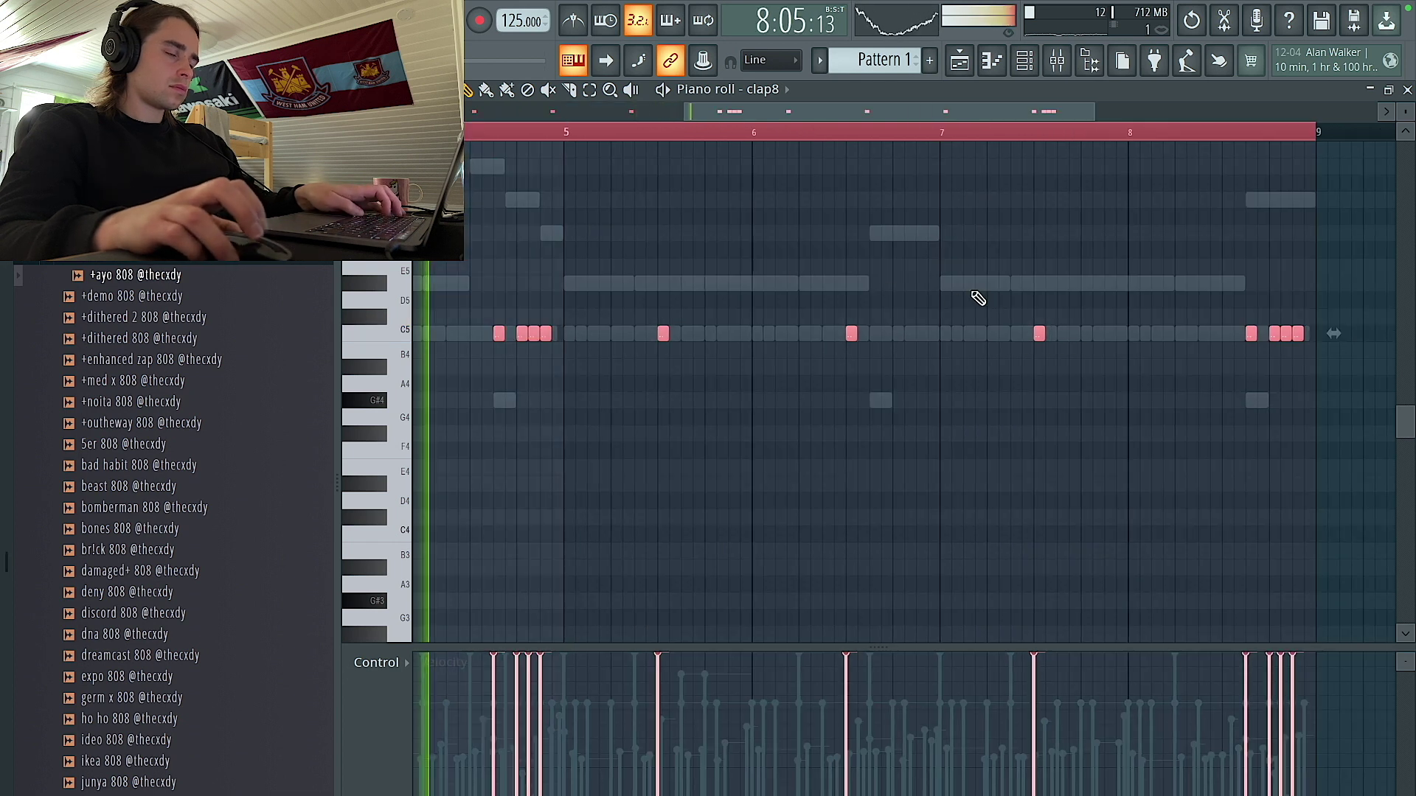
pyautogui.scroll(-2, 978, 298)
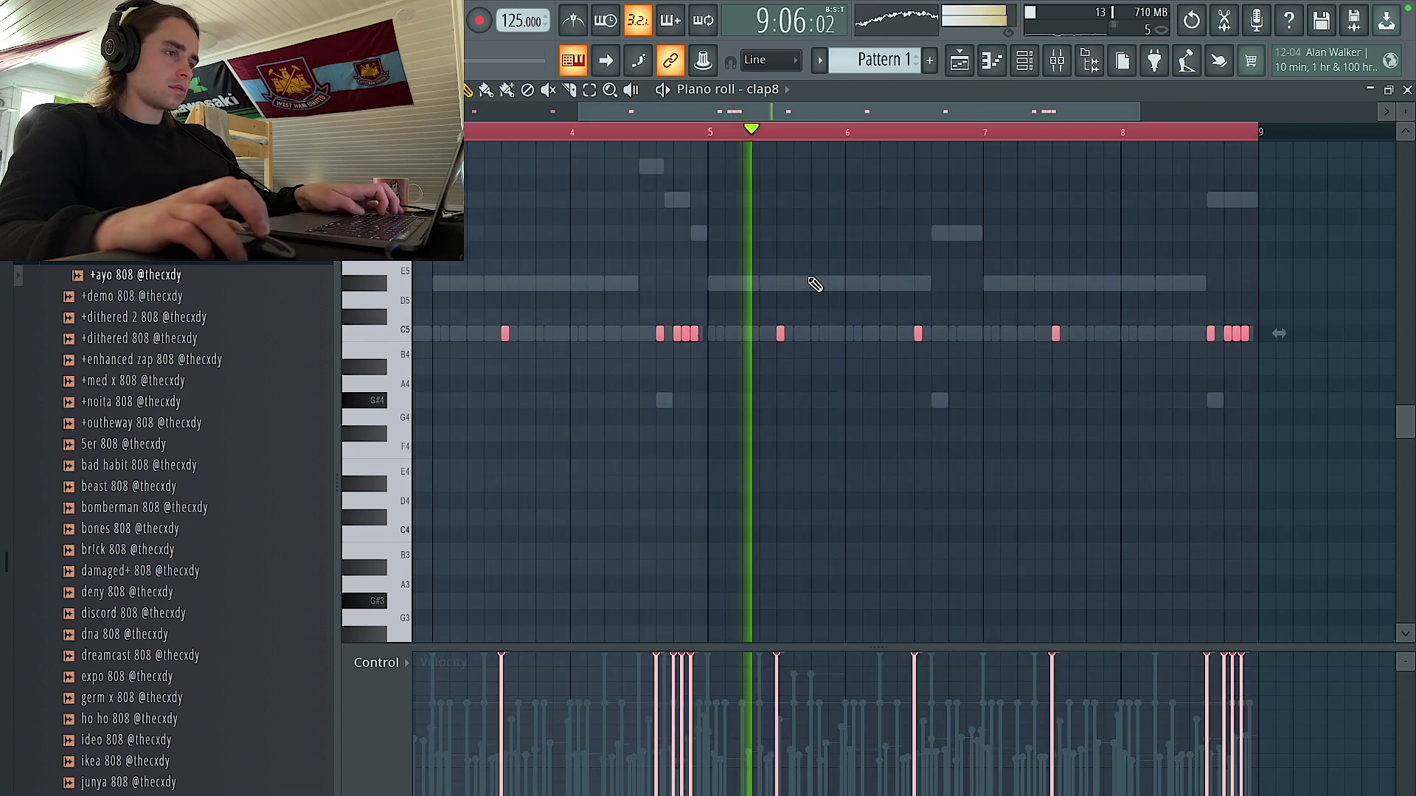
pyautogui.hotkey('ctrl', 'd')
# Try a kick - rack channel with hits on steps 1 and 7, and delete that channel.
pyautogui.press('F6')
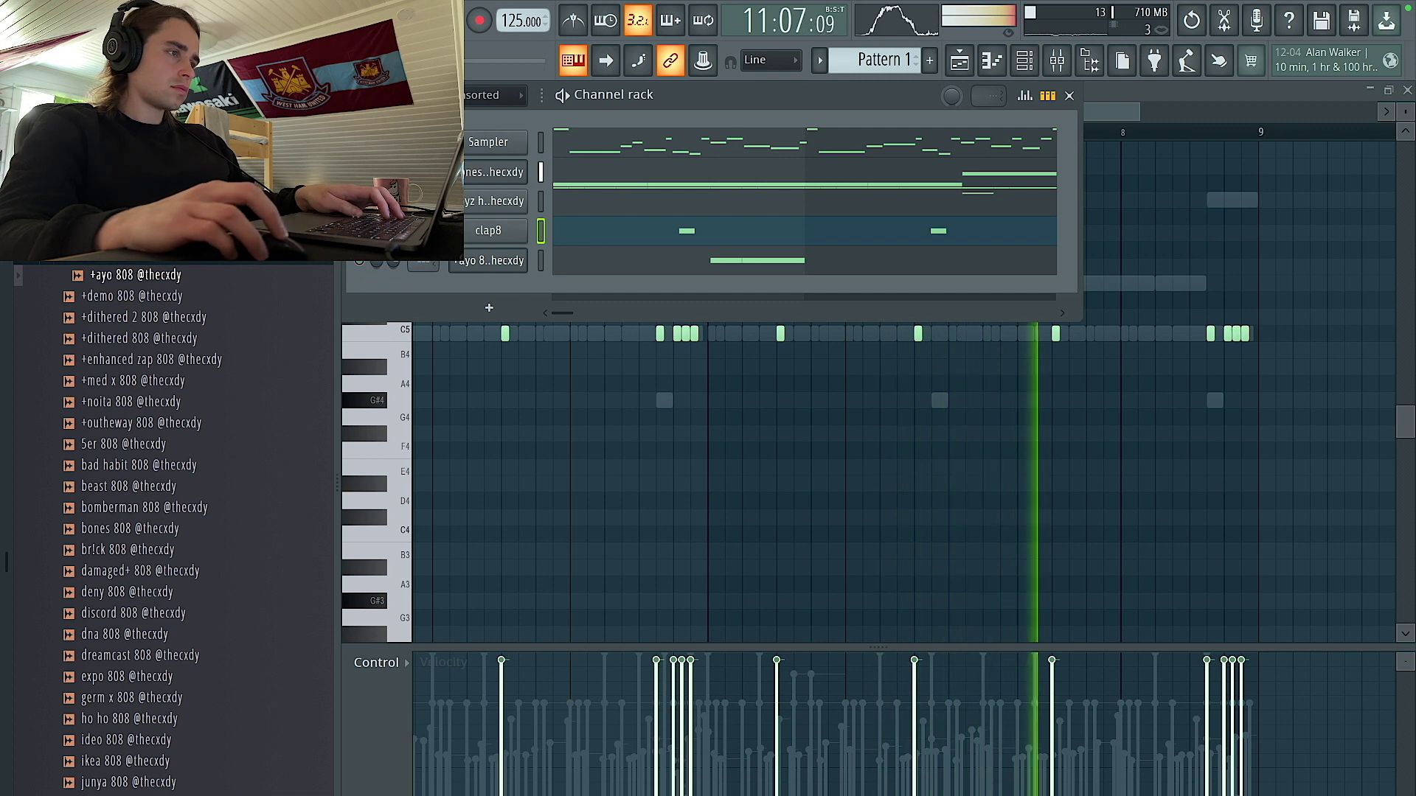
pyautogui.moveTo(132, 623); pyautogui.dragTo(159, 618)
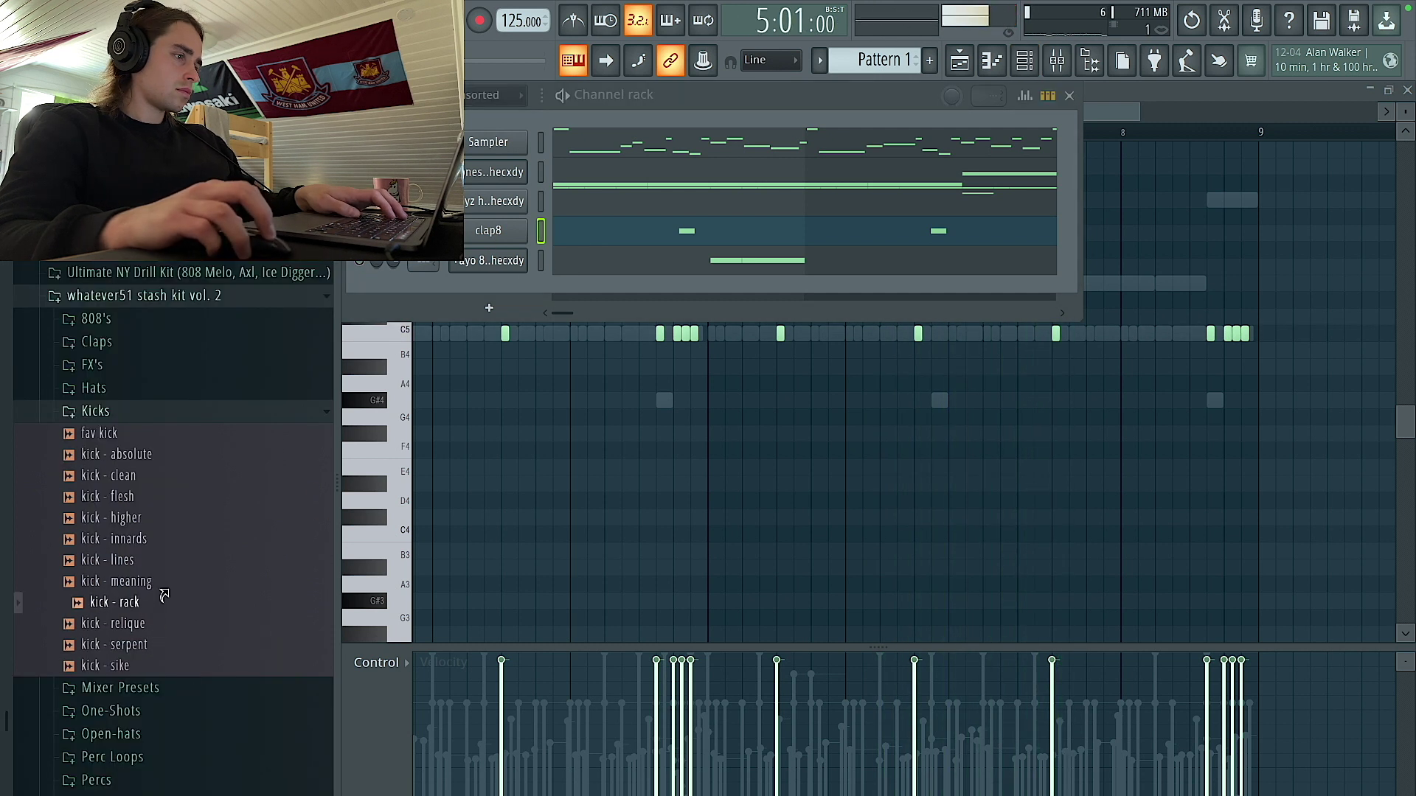
pyautogui.moveTo(472, 328); pyautogui.dragTo(546, 293)
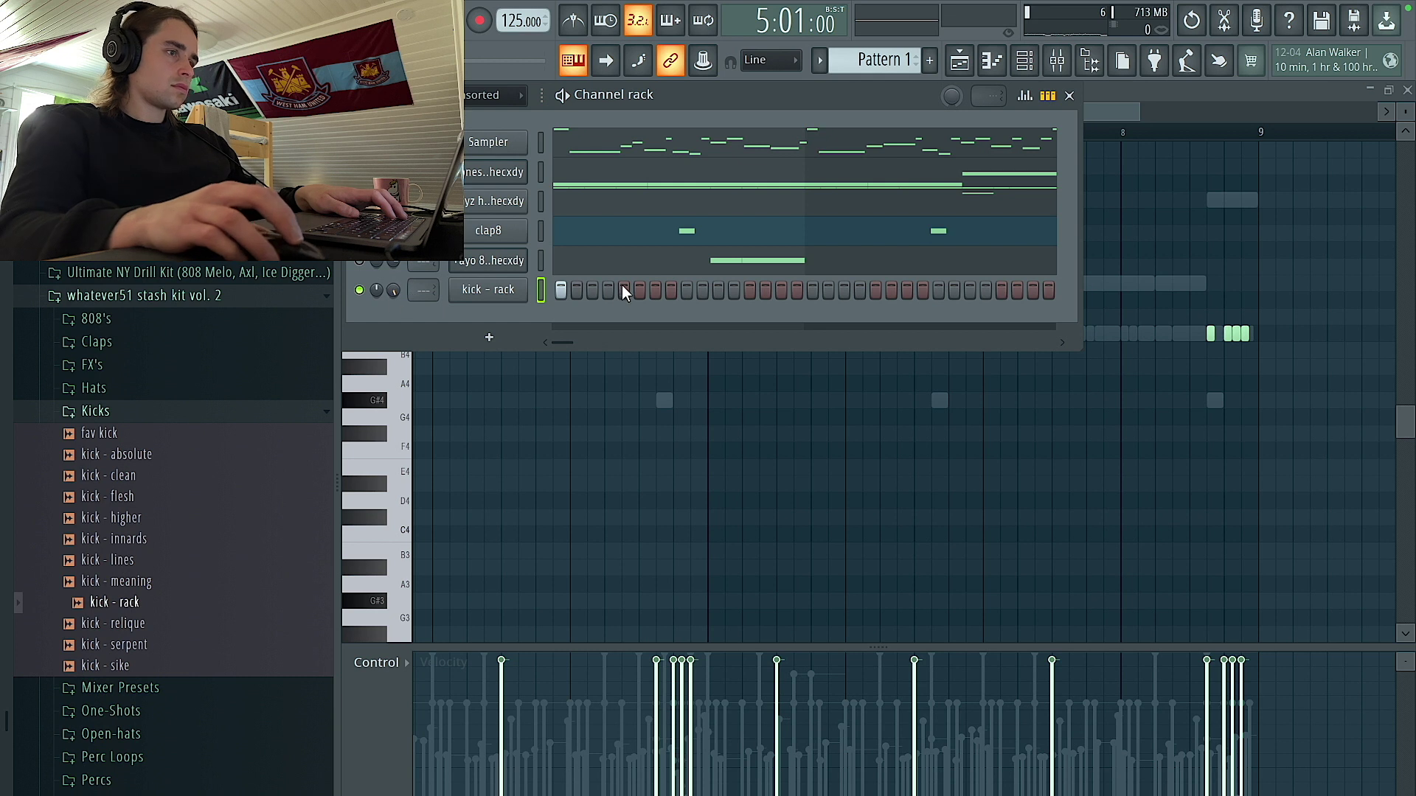
pyautogui.press('space')
pyautogui.click(654, 291)
pyautogui.rightClick(464, 292)
pyautogui.hotkey('alt', 'Delete')
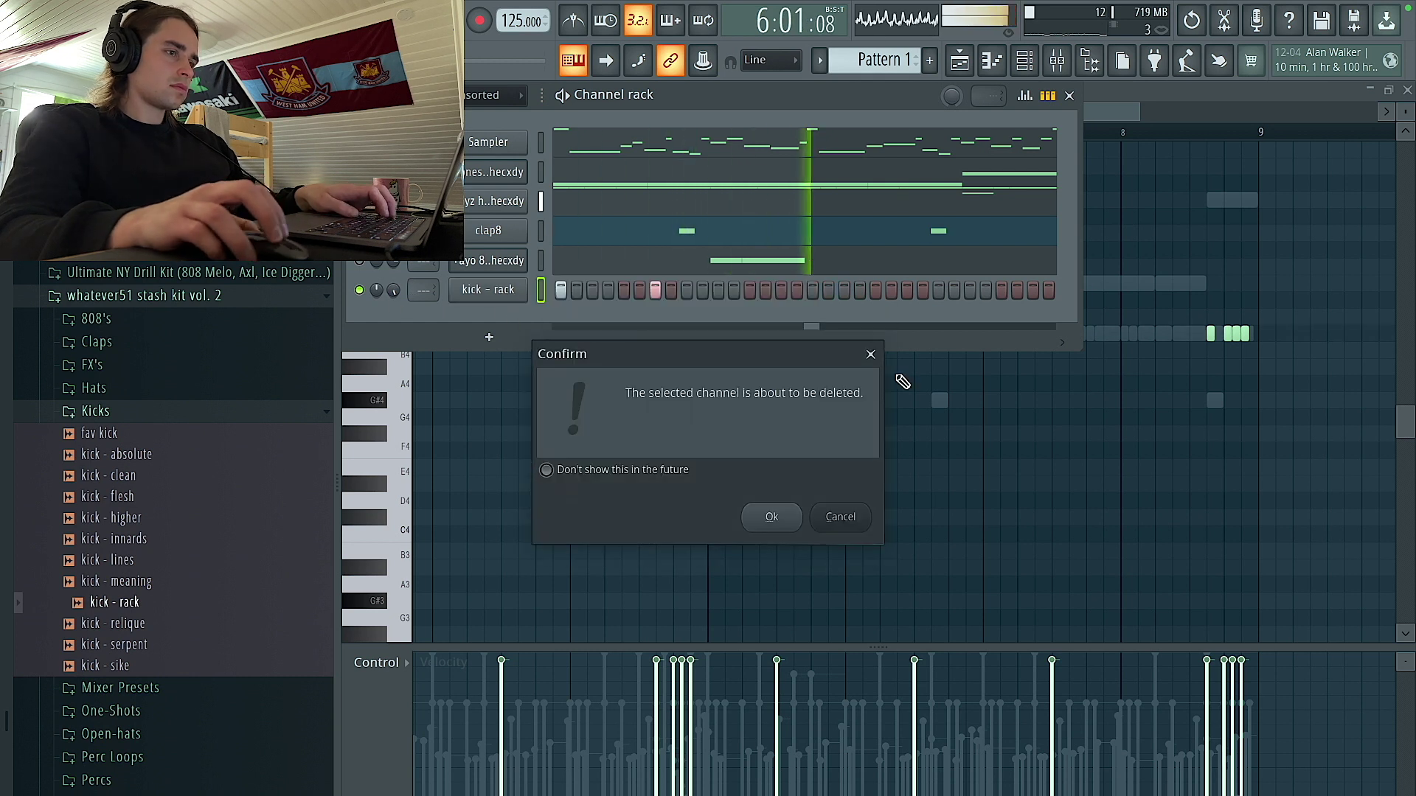
pyautogui.press('Return')
# Add kick - rack as a new channel with hits on steps 1 and 7.
pyautogui.rightClick(516, 209)
pyautogui.click(574, 205)
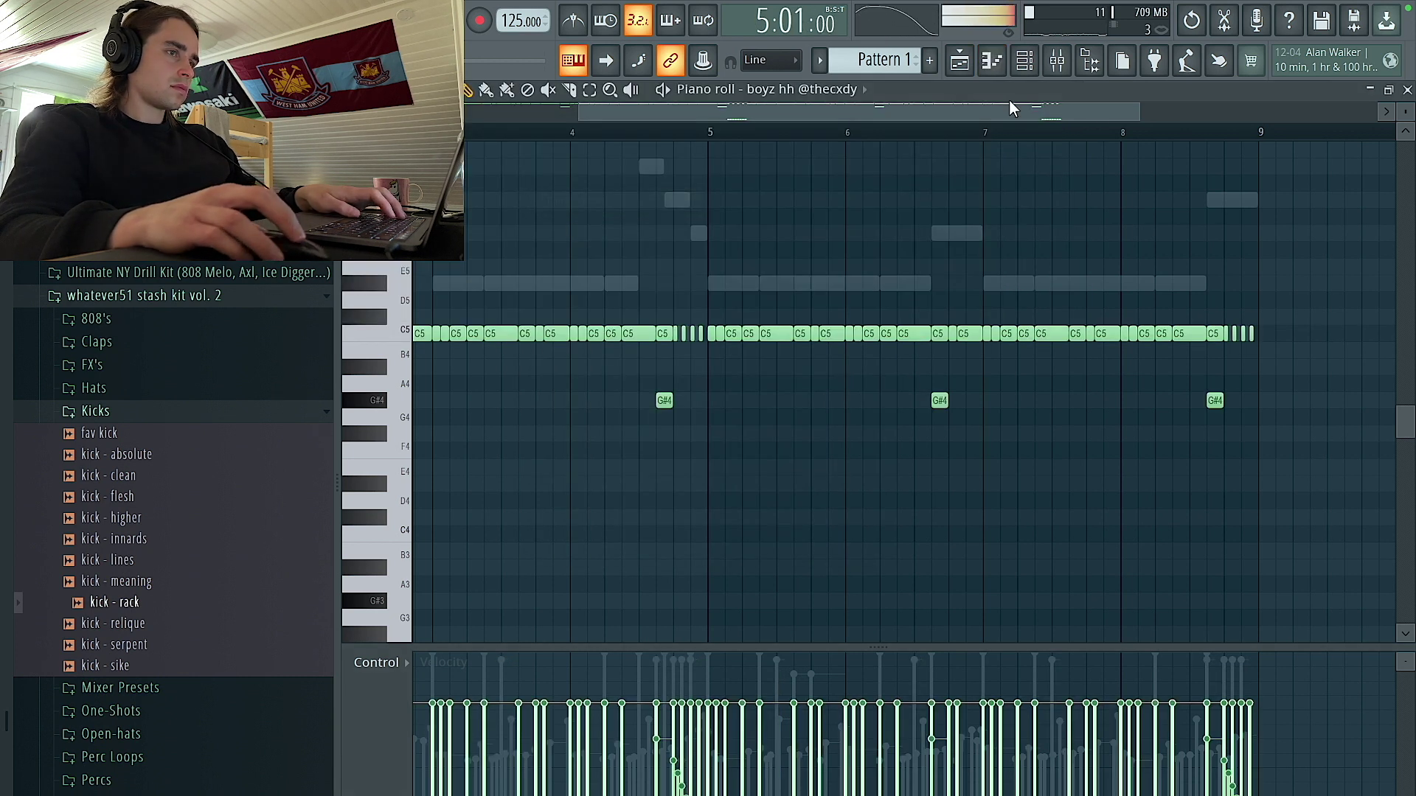
pyautogui.click(1023, 62)
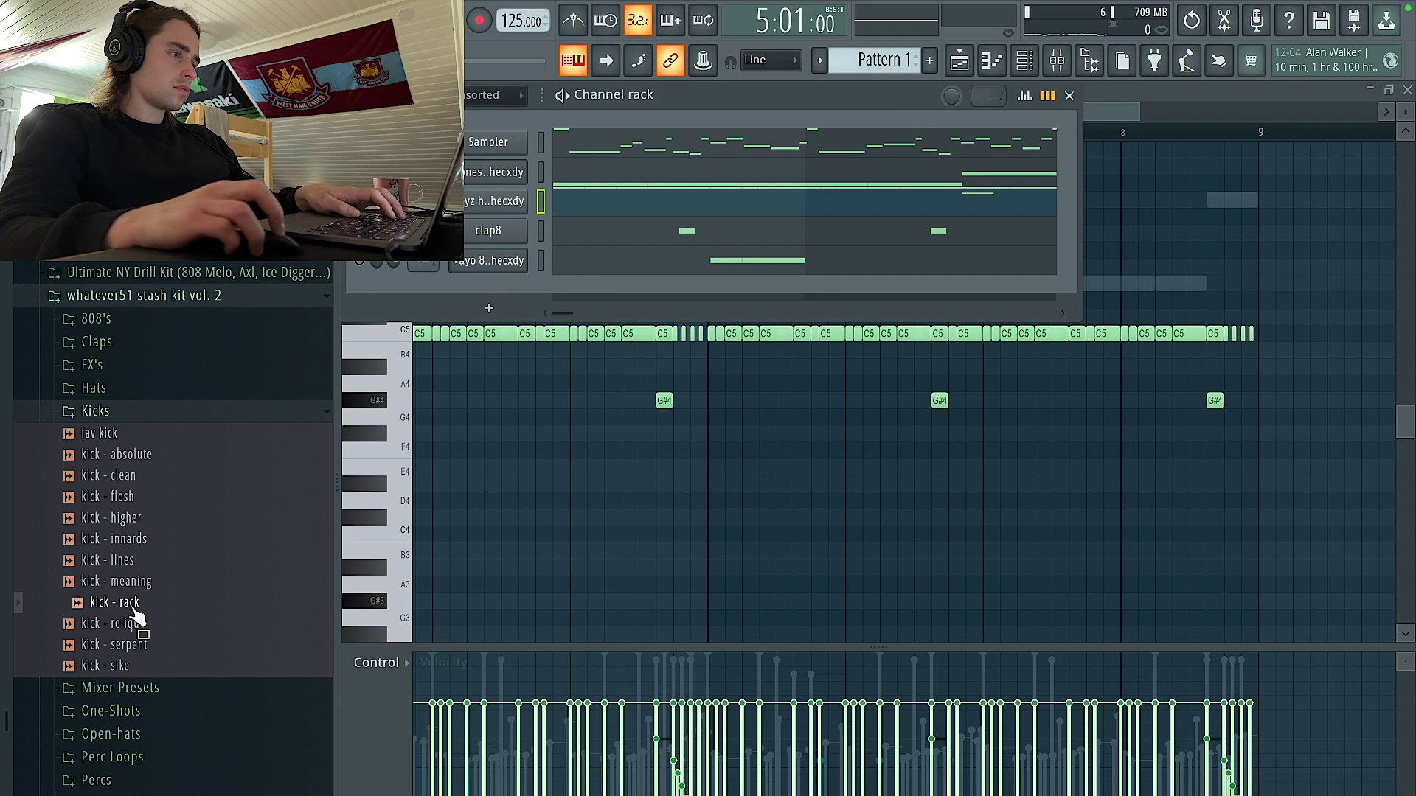
pyautogui.moveTo(449, 301); pyautogui.dragTo(563, 290)
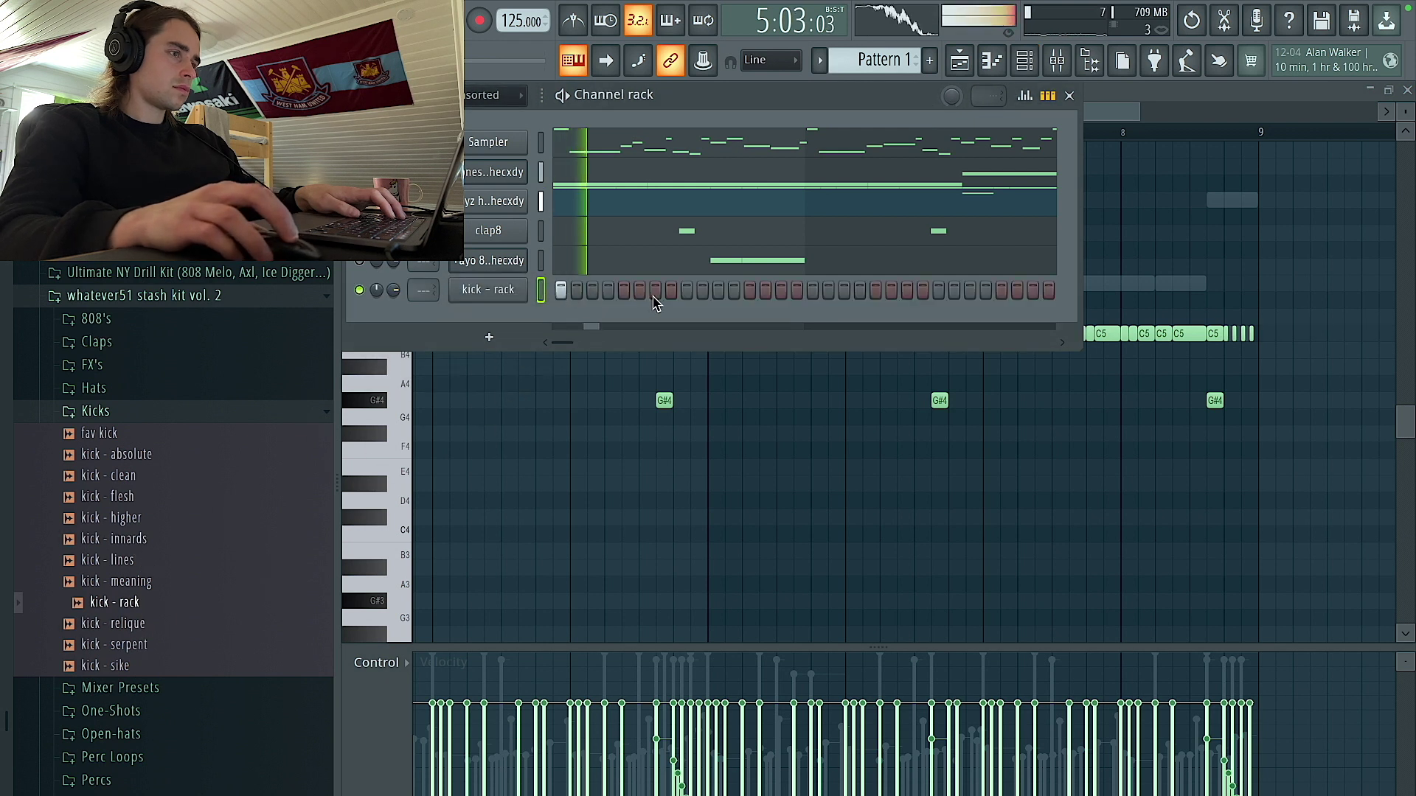
# Remove the hi-hat hits from the second half of bar 1 in the boyz hh piano roll.
pyautogui.rightClick(520, 201)
pyautogui.click(508, 234)
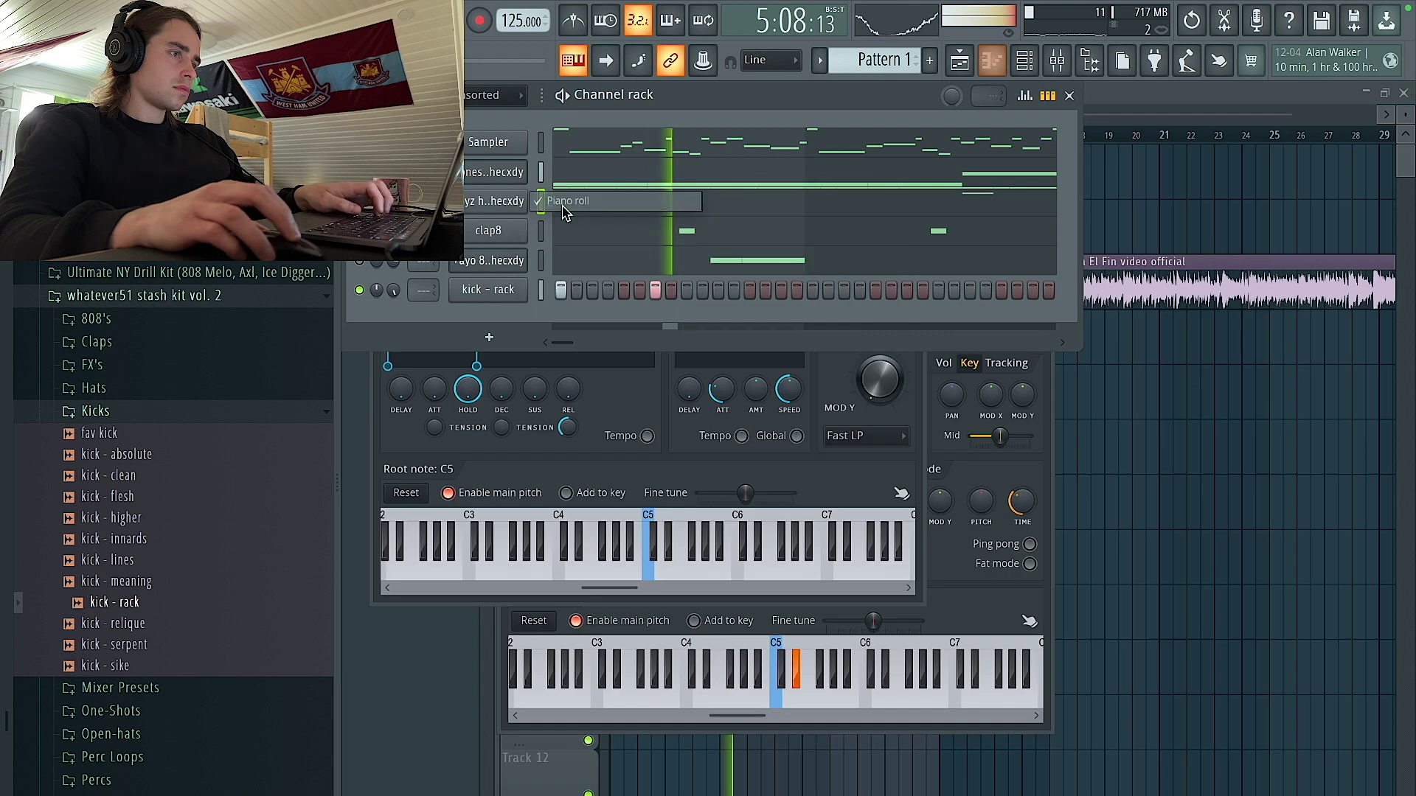
pyautogui.rightClick(502, 199)
pyautogui.click(552, 200)
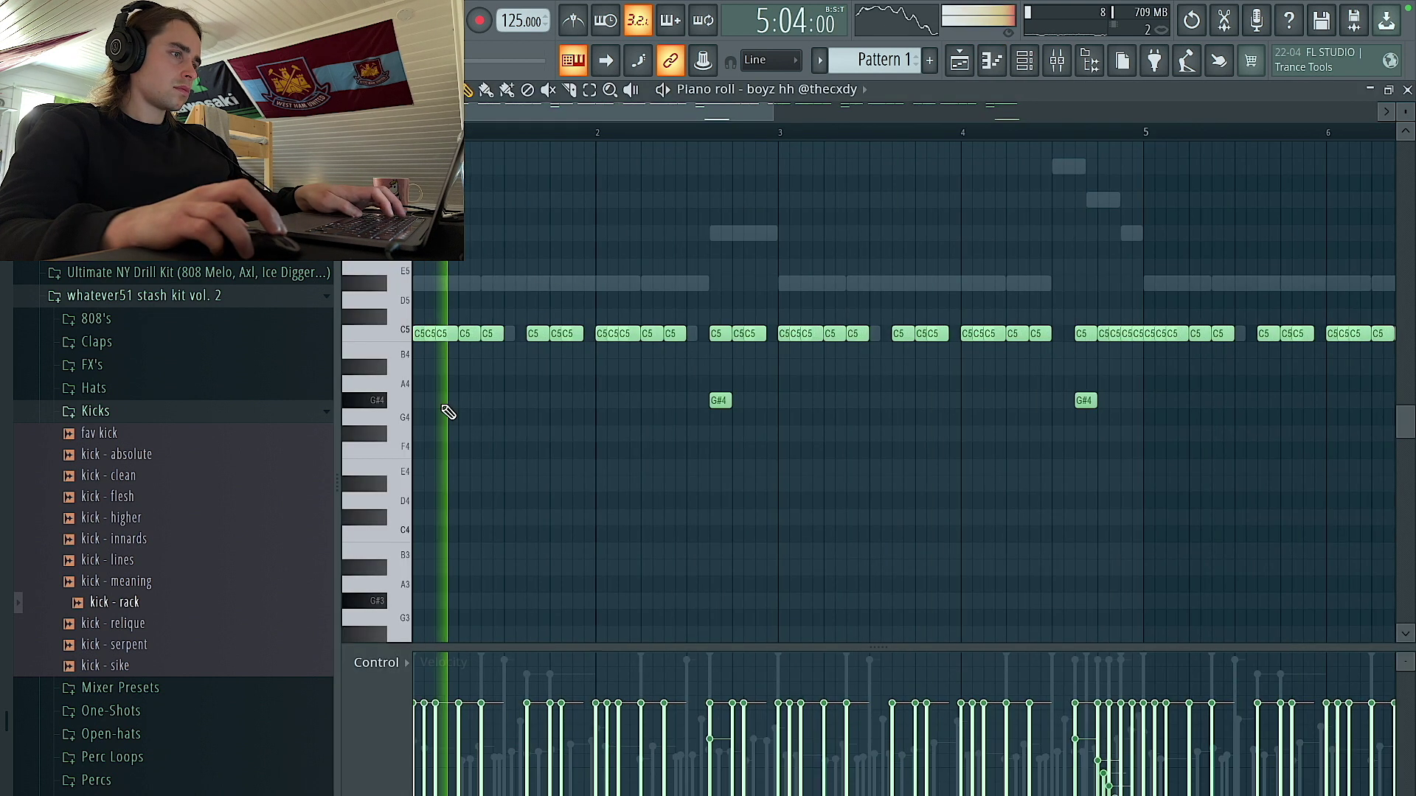
pyautogui.press('space')
pyautogui.press('space')
pyautogui.scroll(-2, 649, 416)
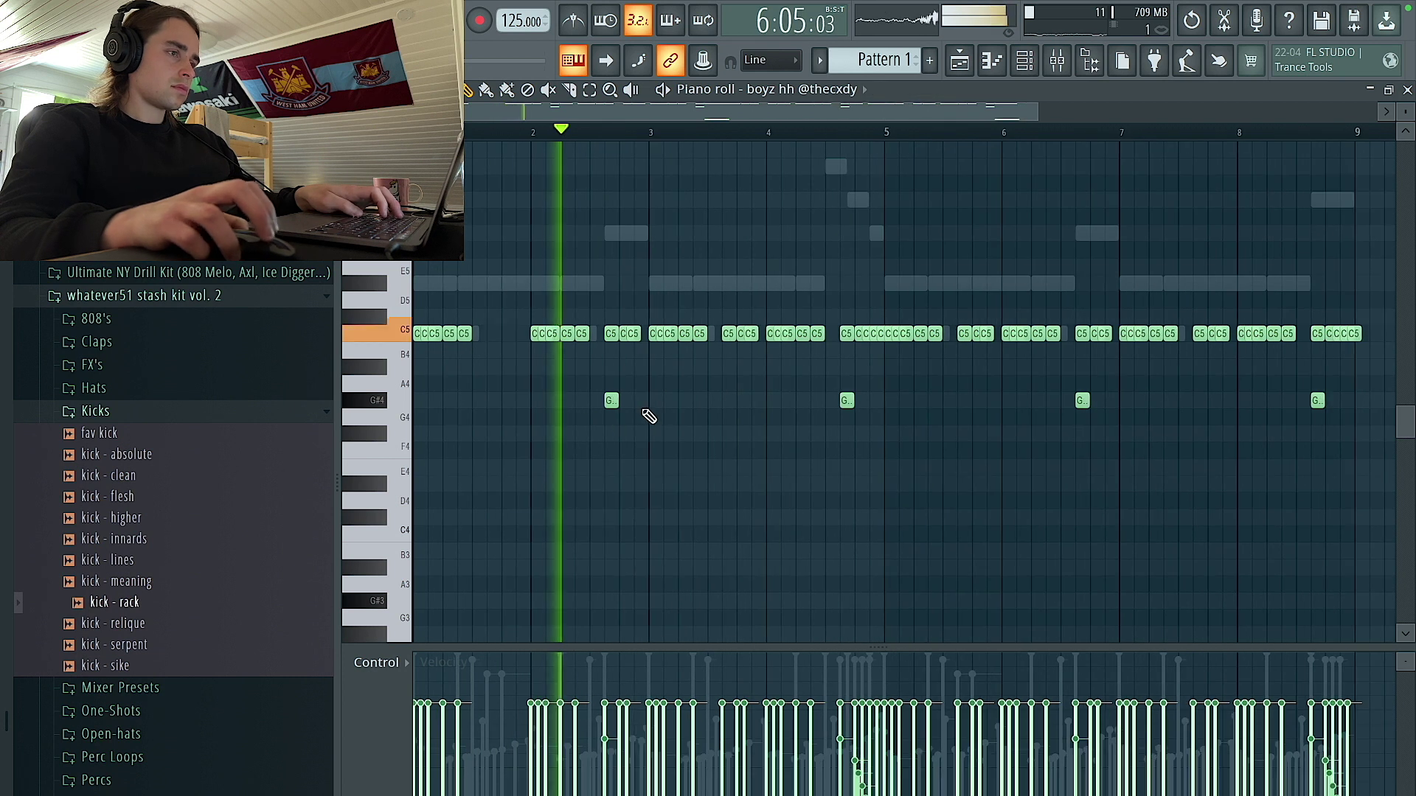
pyautogui.scroll(2, 730, 401)
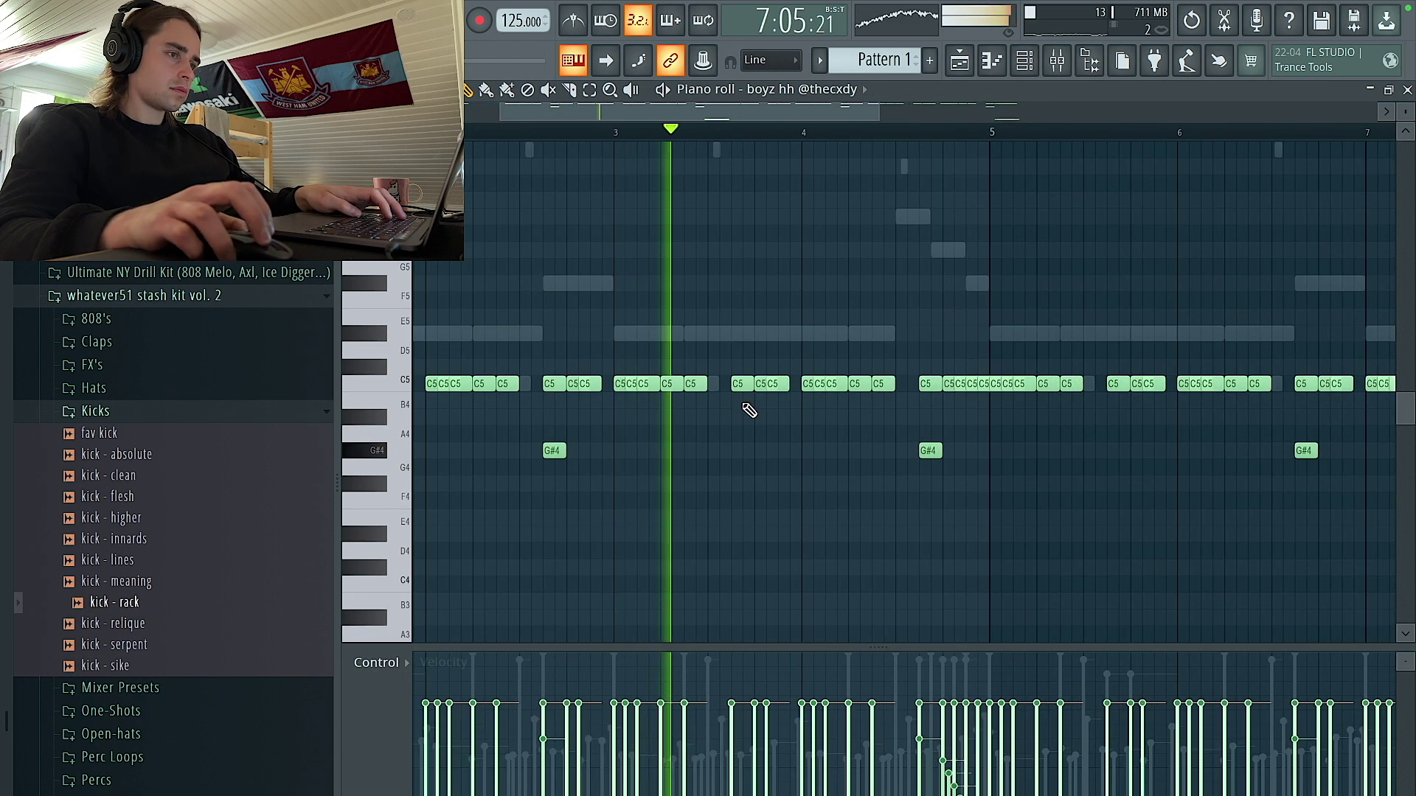
# Remove the hi-hat hits late in bar 3 and delete all hi-hat notes in bars 5 to 8, including the E3 roll.
pyautogui.scroll(-2, 774, 402)
pyautogui.moveTo(1268, 525); pyautogui.dragTo(829, 303)
pyautogui.press('Delete')
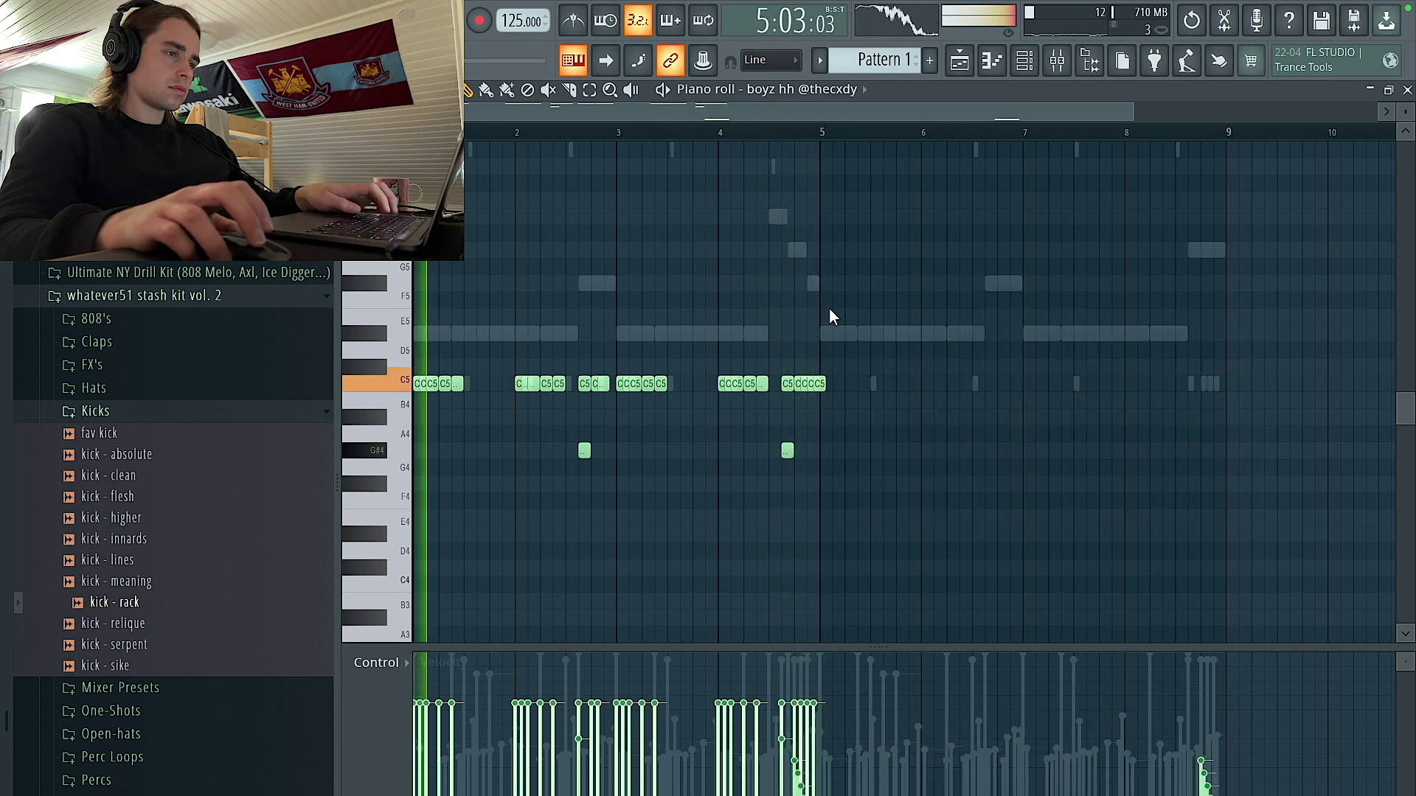
pyautogui.scroll(-5, 878, 325)
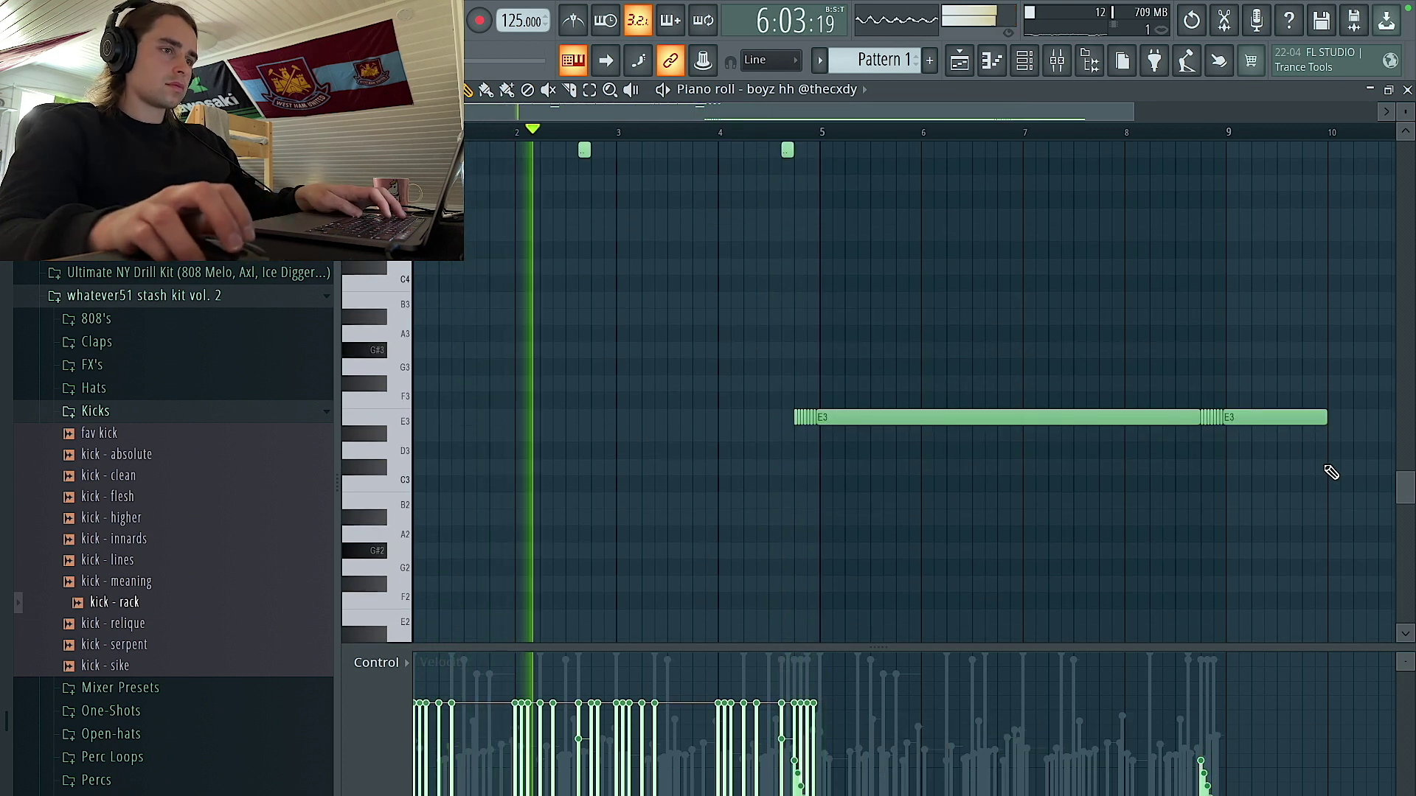
pyautogui.moveTo(1328, 468); pyautogui.dragTo(796, 359)
pyautogui.moveTo(992, 353); pyautogui.dragTo(986, 354)
pyautogui.press('Delete')
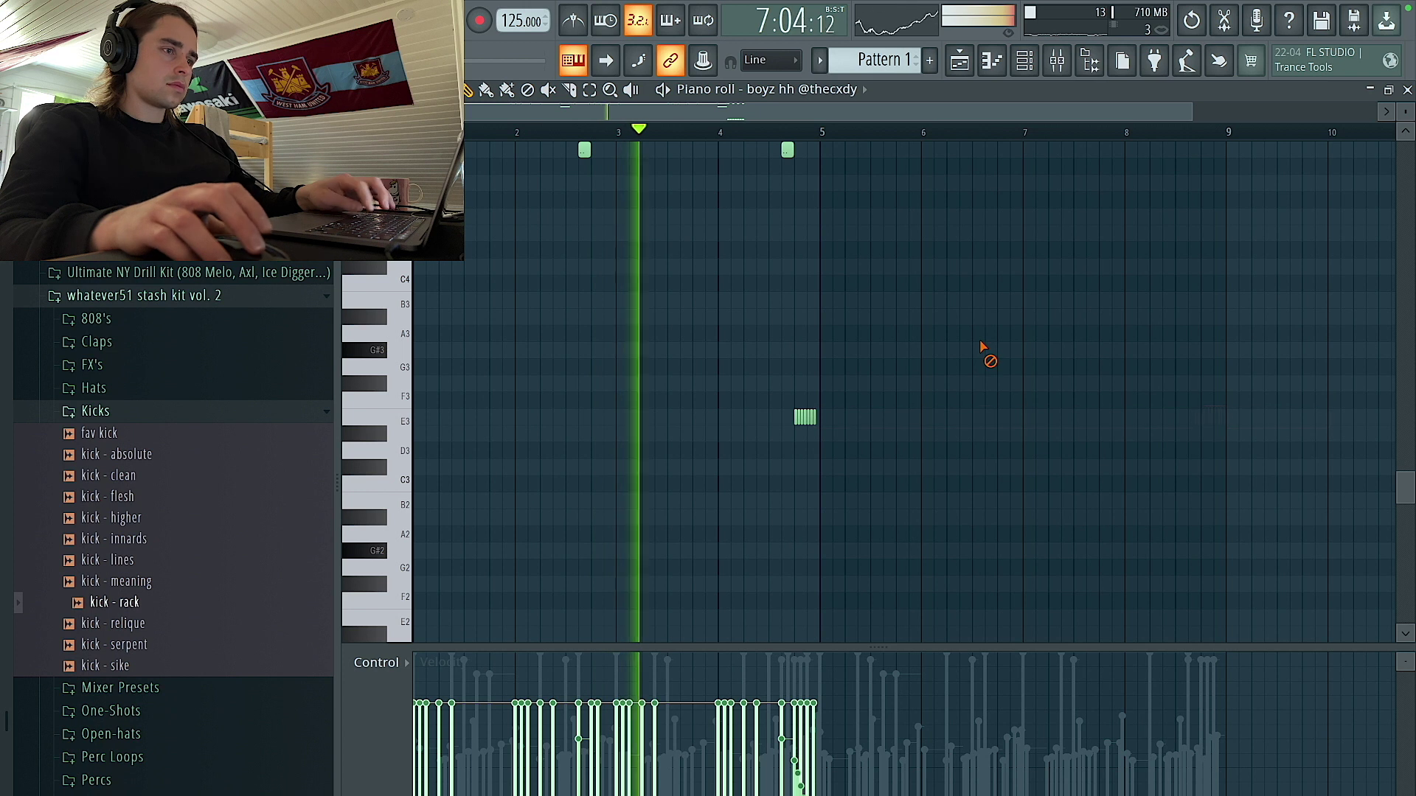
# Duplicate the edited four-bar hi-hat pattern into bars 5 to 8 and align the copy with the start of bar 5.
pyautogui.hotkey('ctrl', 'b')
pyautogui.scroll(8, 885, 343)
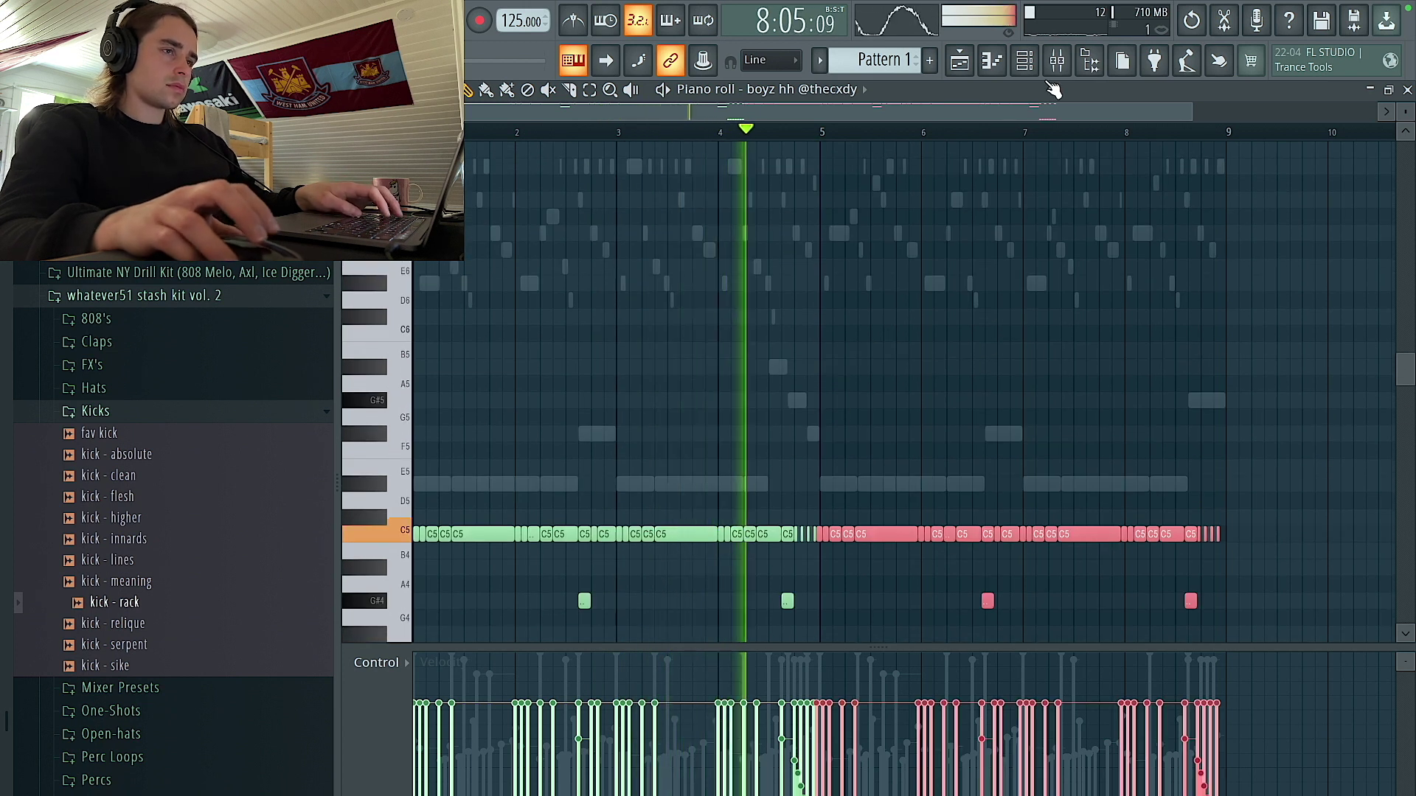
pyautogui.scroll(4, 686, 538)
pyautogui.press('space')
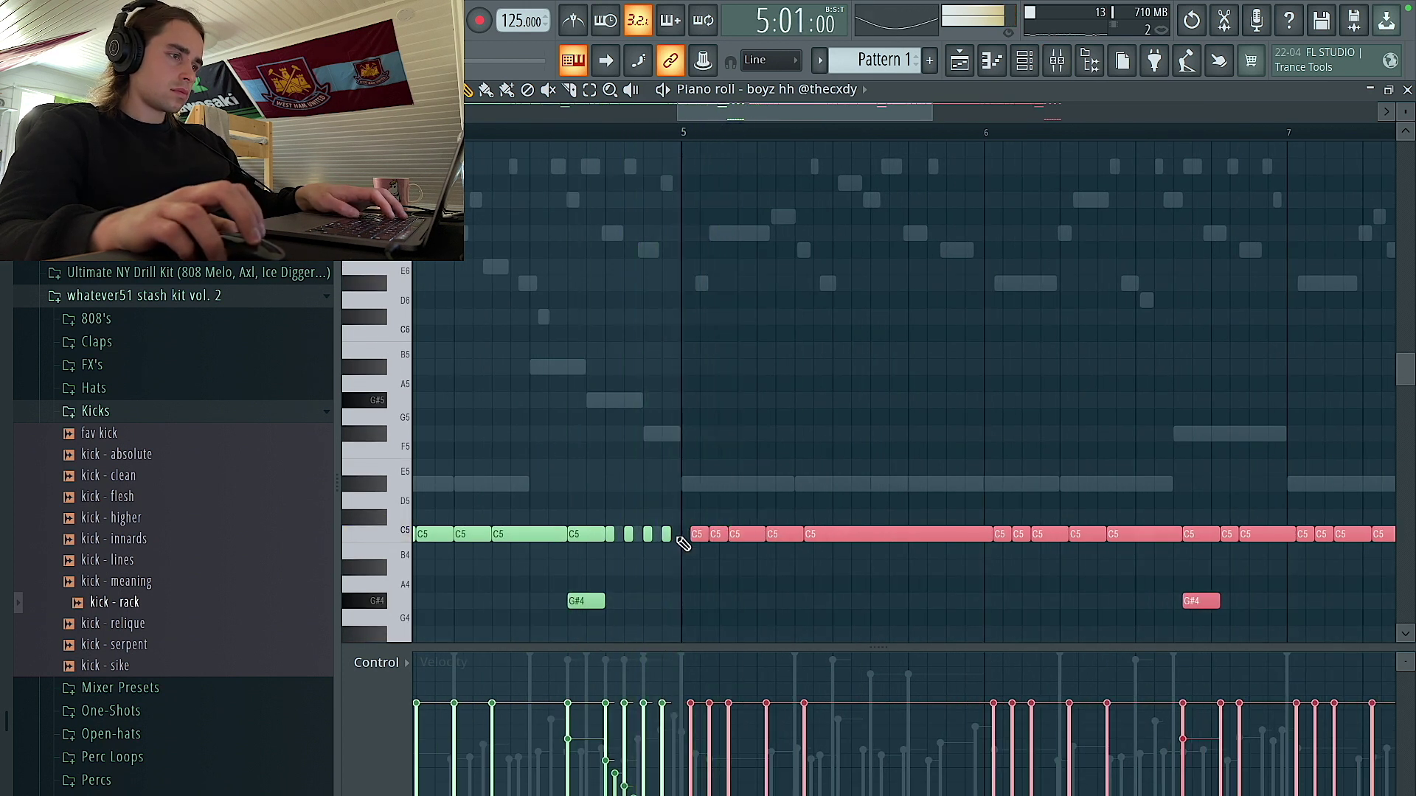
pyautogui.scroll(2, 683, 543)
pyautogui.press('space')
pyautogui.scroll(2, 699, 543)
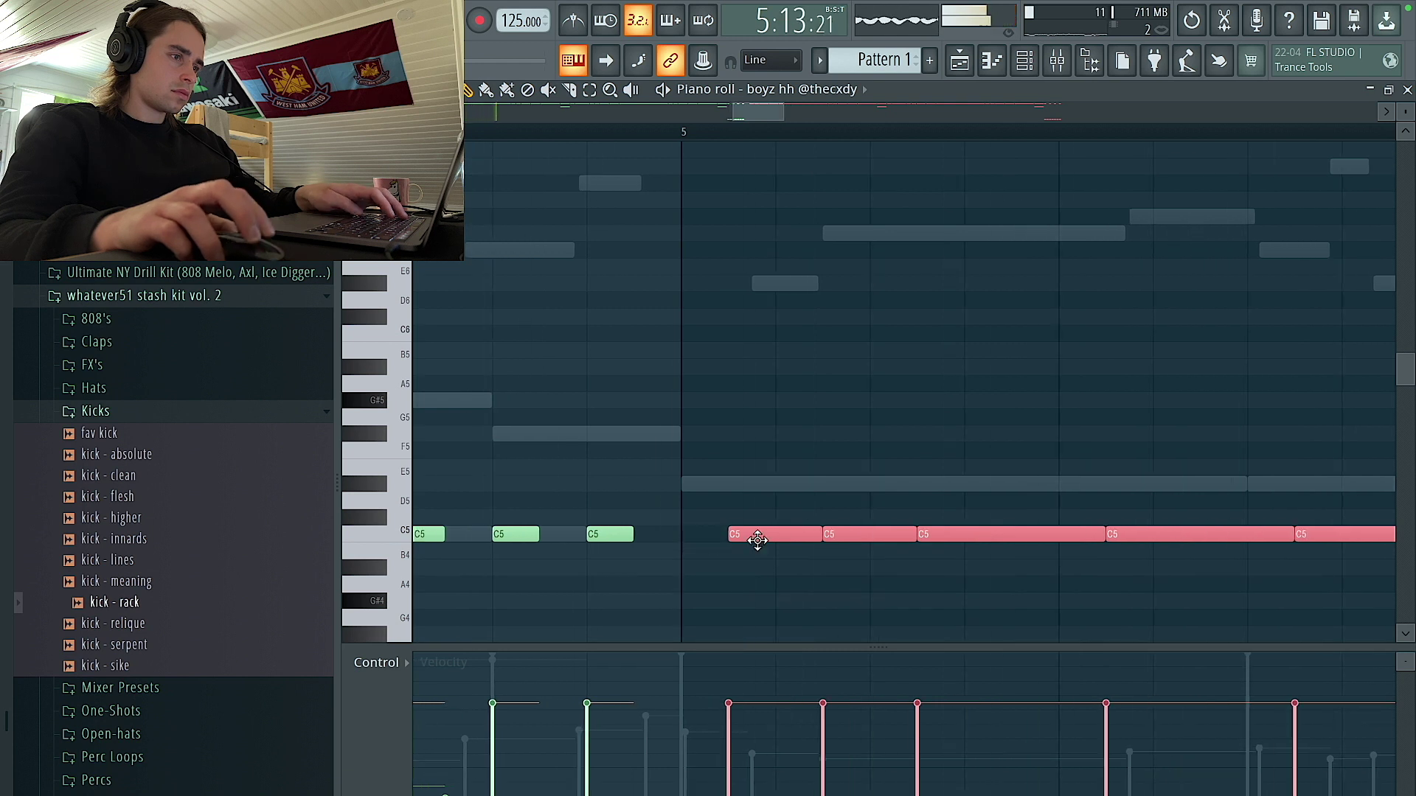
pyautogui.scroll(-5, 723, 451)
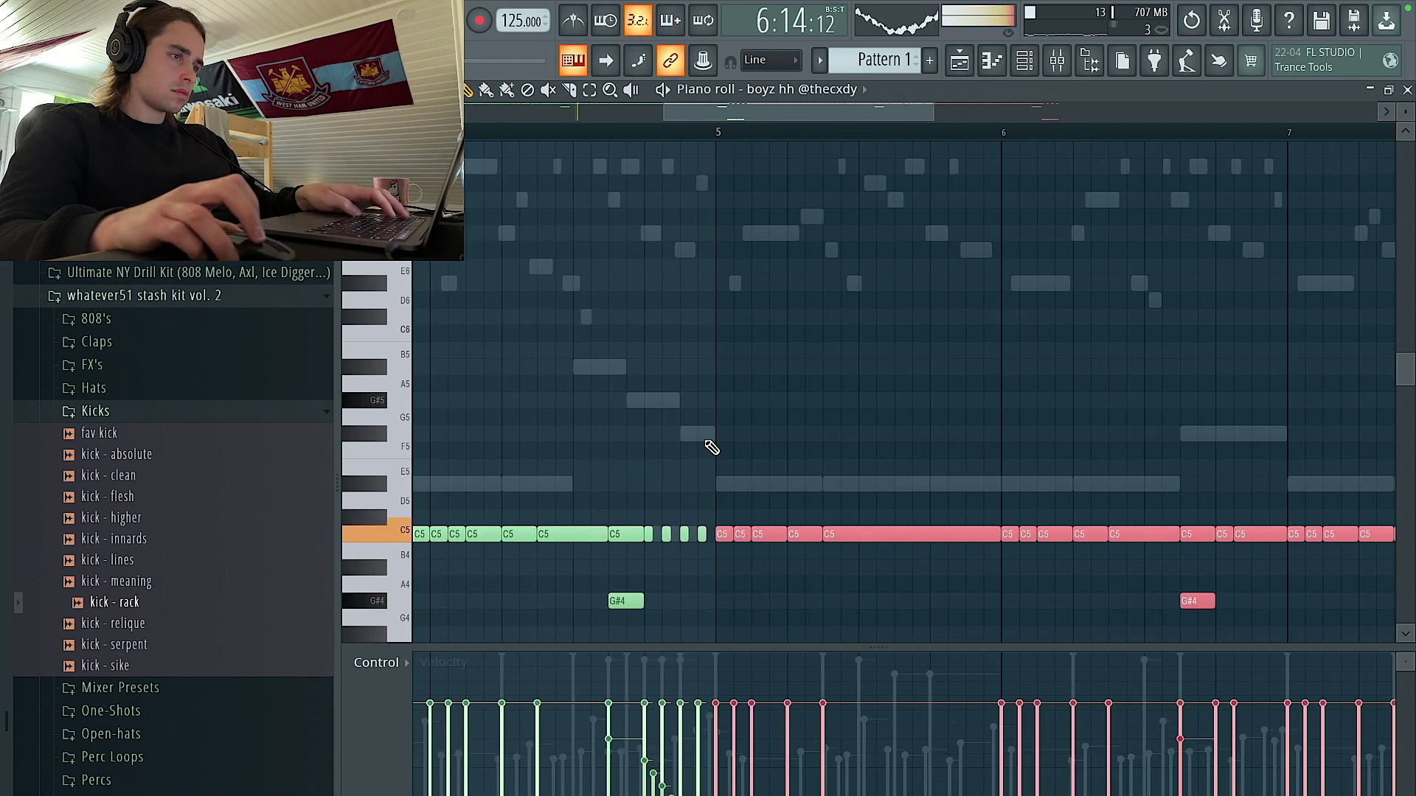
pyautogui.click(822, 94)
pyautogui.click(832, 316)
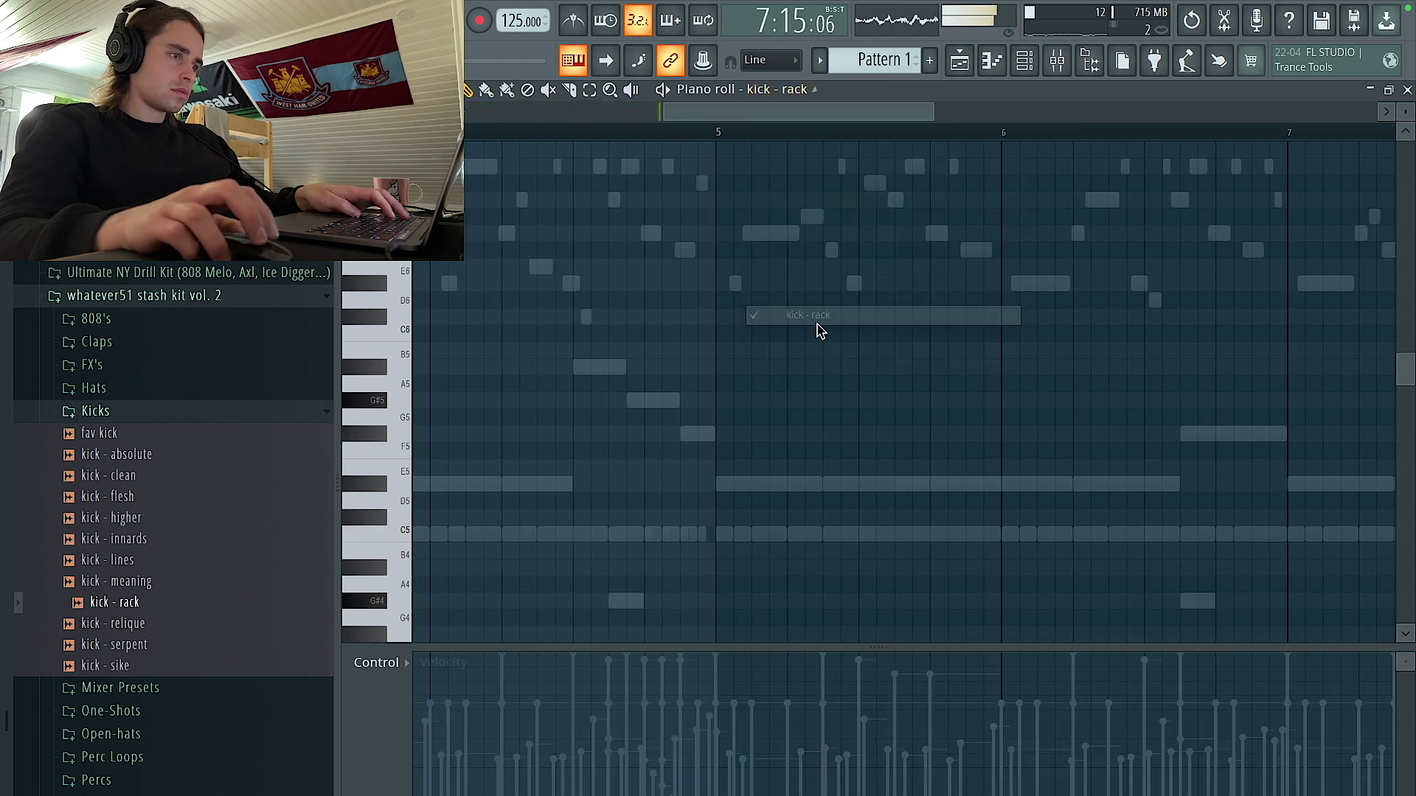
pyautogui.scroll(-6, 796, 329)
pyautogui.hotkey('ctrl', 'd')
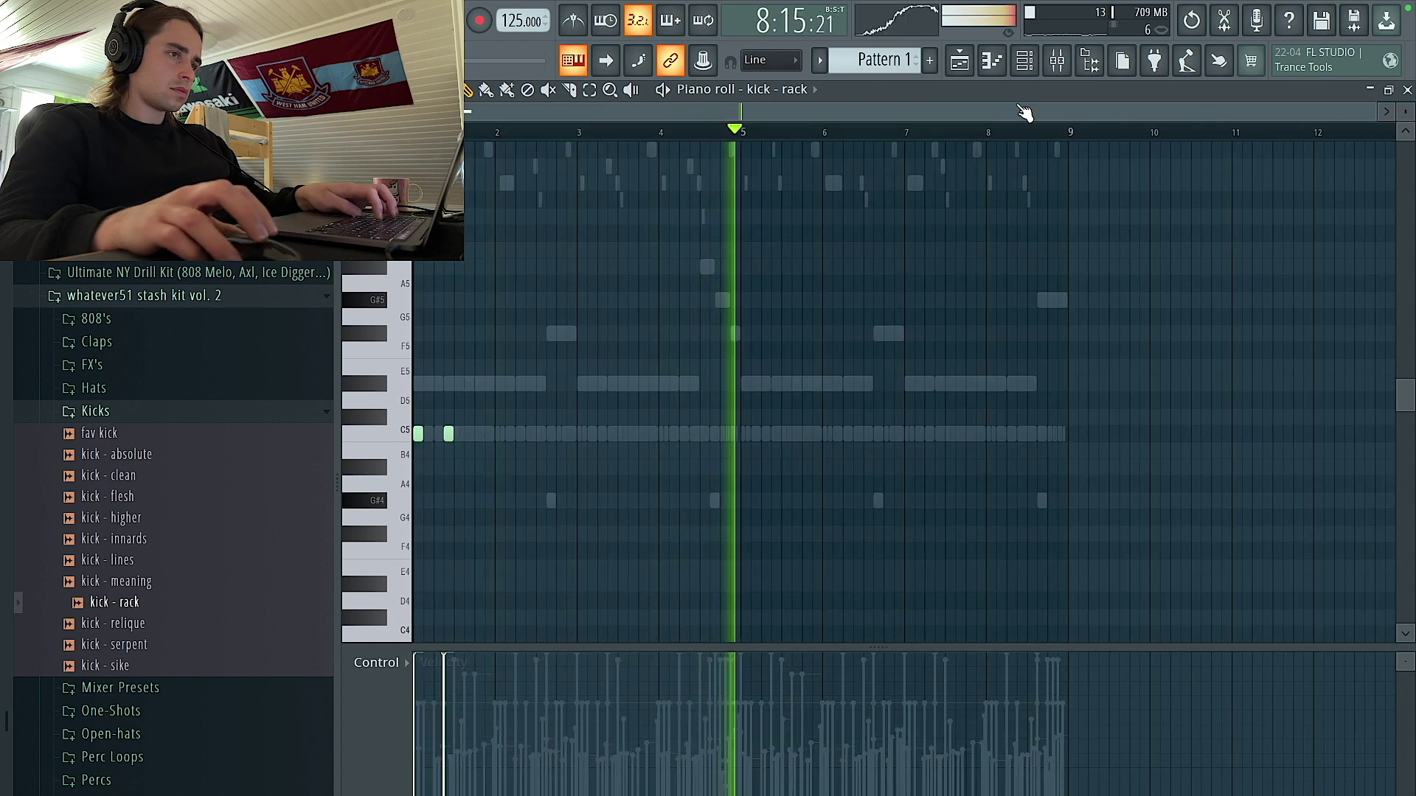
# Remove the last clap from the clap8 rolls ending bars 4 and 8 and lower the velocity of the remaining roll hits.
pyautogui.click(1027, 62)
pyautogui.click(488, 231)
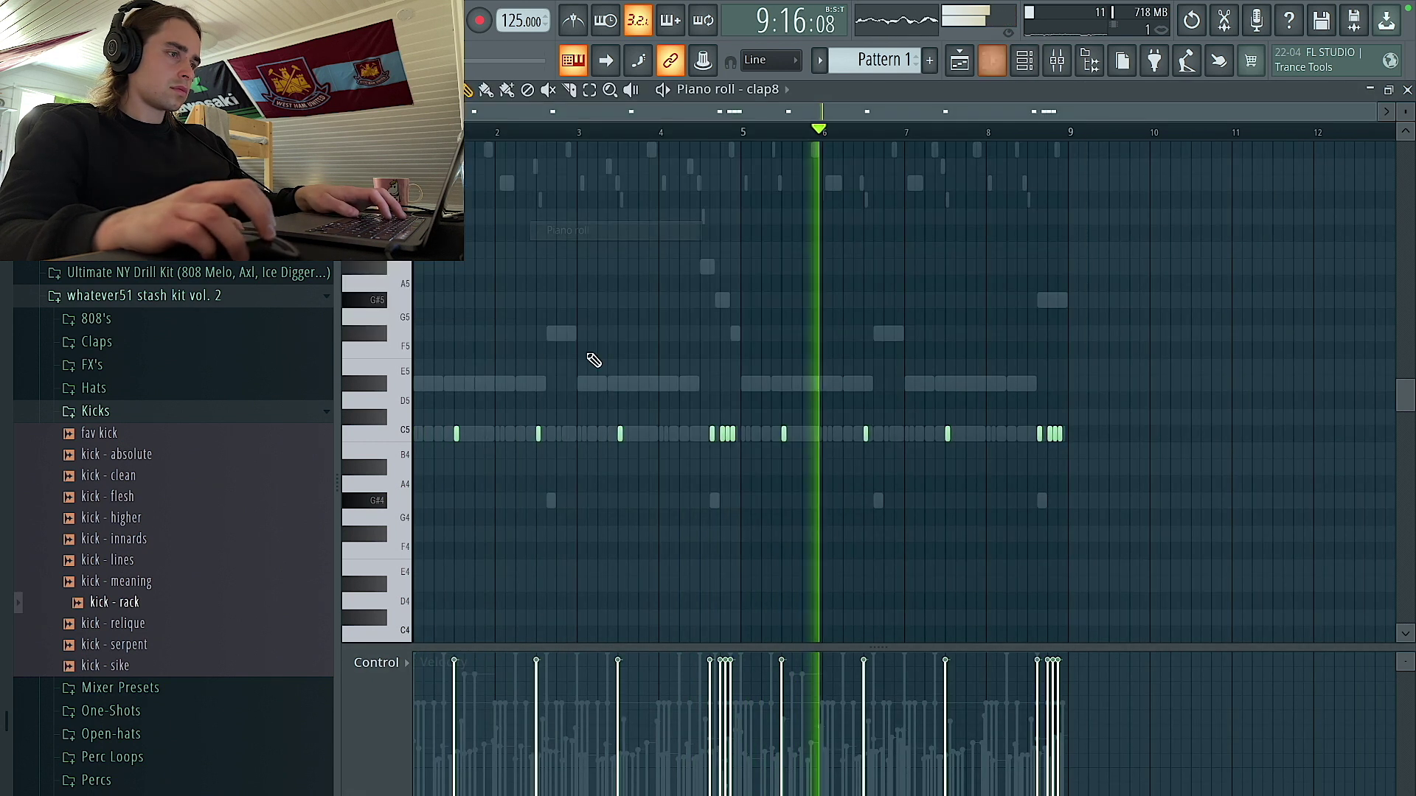
pyautogui.scroll(3, 824, 436)
pyautogui.moveTo(825, 437); pyautogui.dragTo(721, 430)
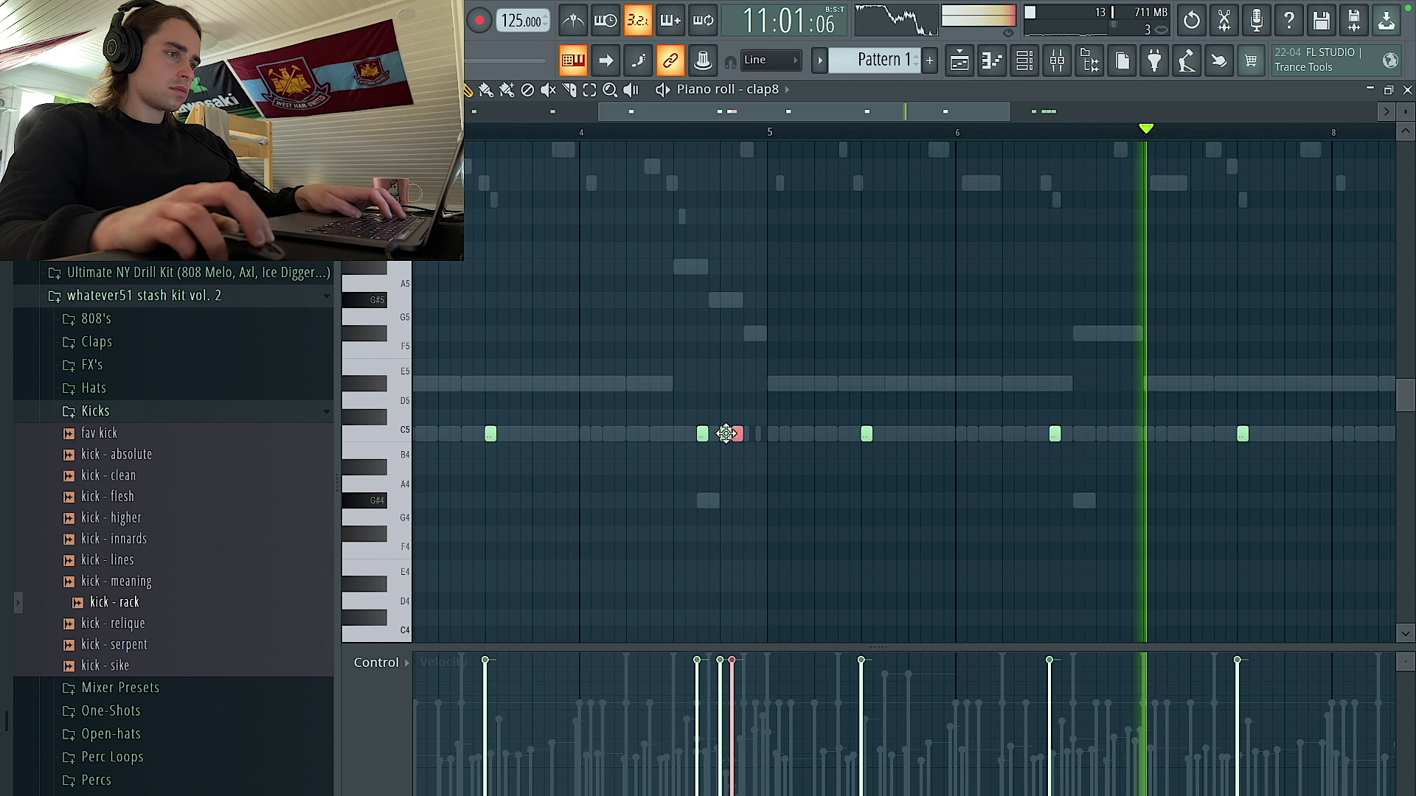
pyautogui.moveTo(720, 670); pyautogui.dragTo(800, 683)
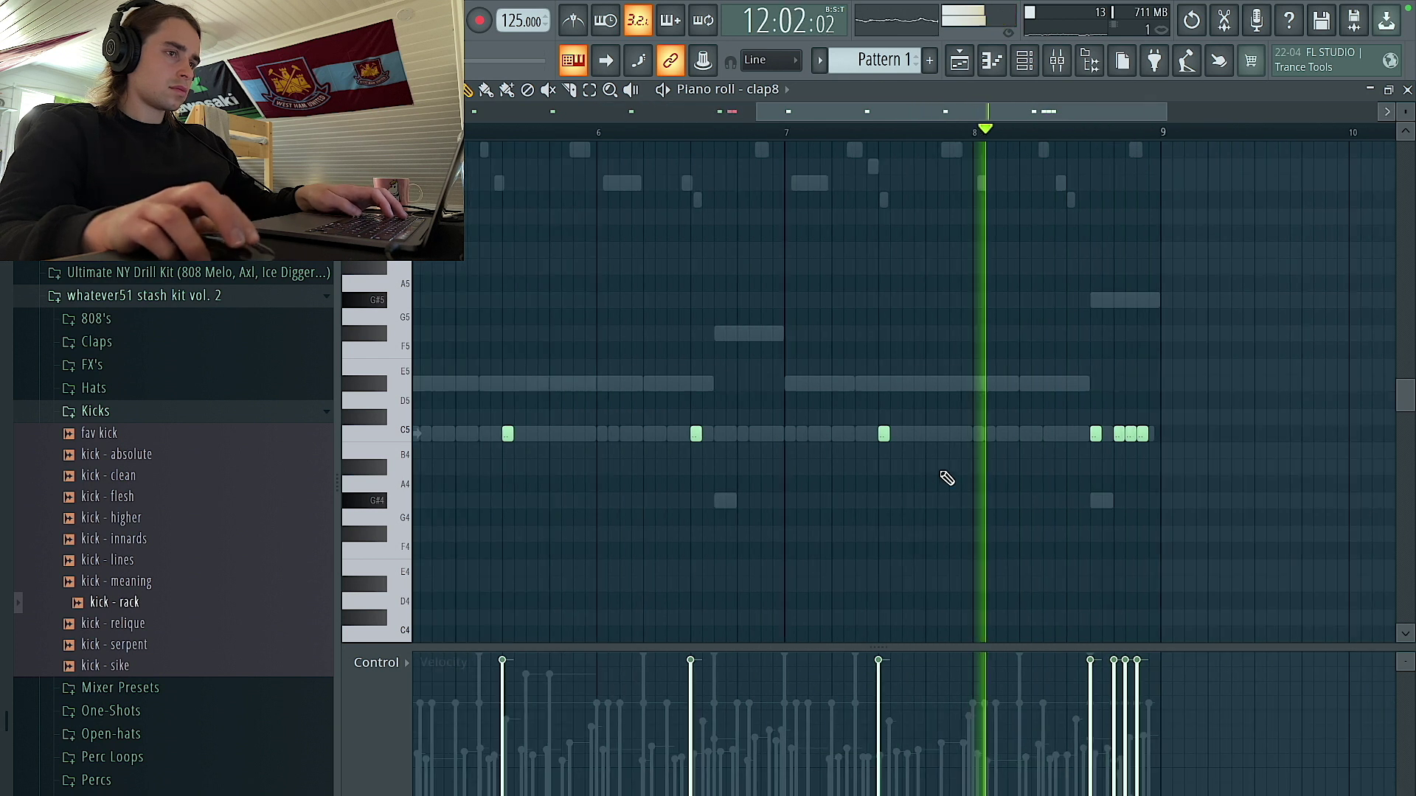
pyautogui.moveTo(1107, 690); pyautogui.dragTo(1113, 714)
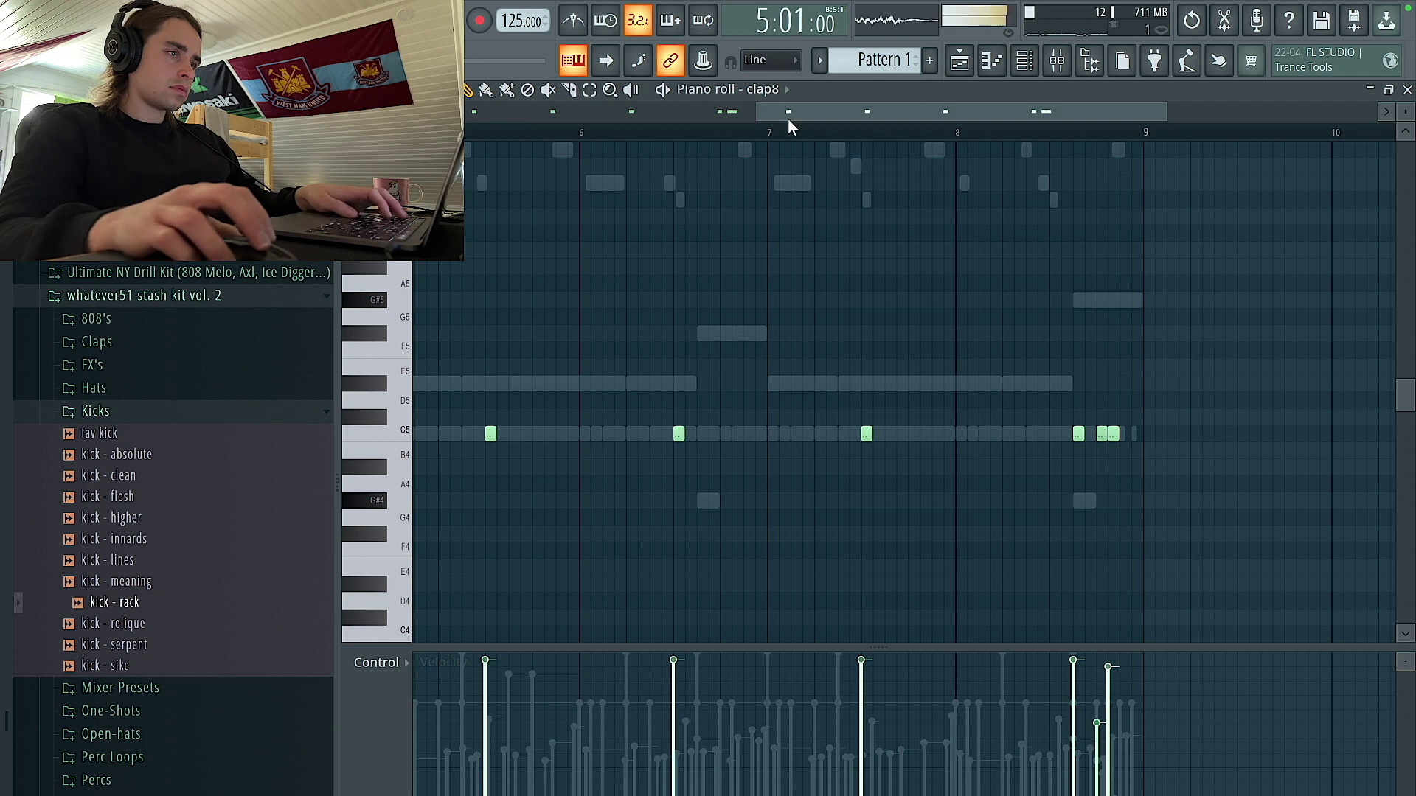
# Add kick - rack hits on step 5 of bars 2 and 4 and on steps 1 and 7 of bar 3.
pyautogui.click(762, 90)
pyautogui.click(825, 315)
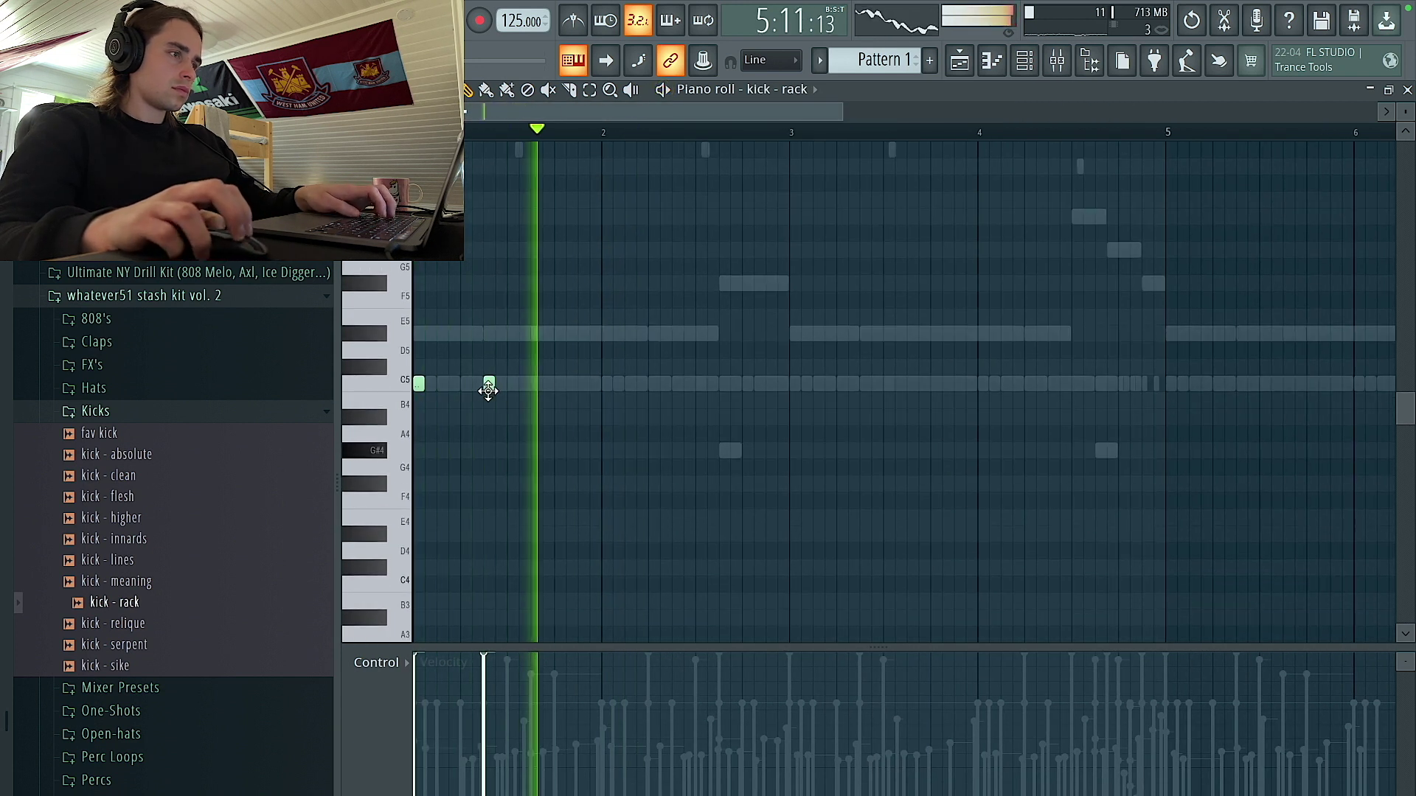
pyautogui.press('z')
pyautogui.press('z')
pyautogui.press('z')
pyautogui.scroll(-2, 959, 322)
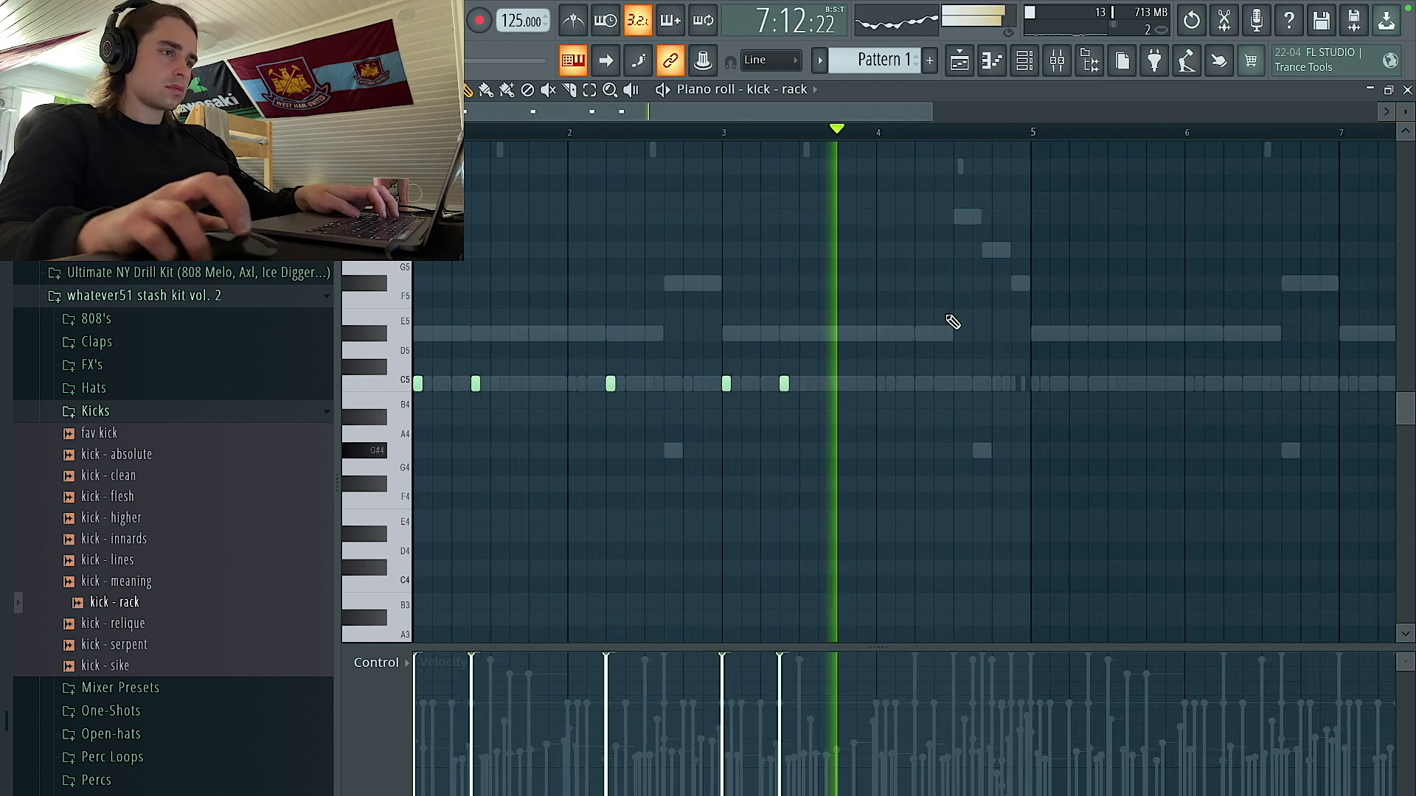
pyautogui.press('z')
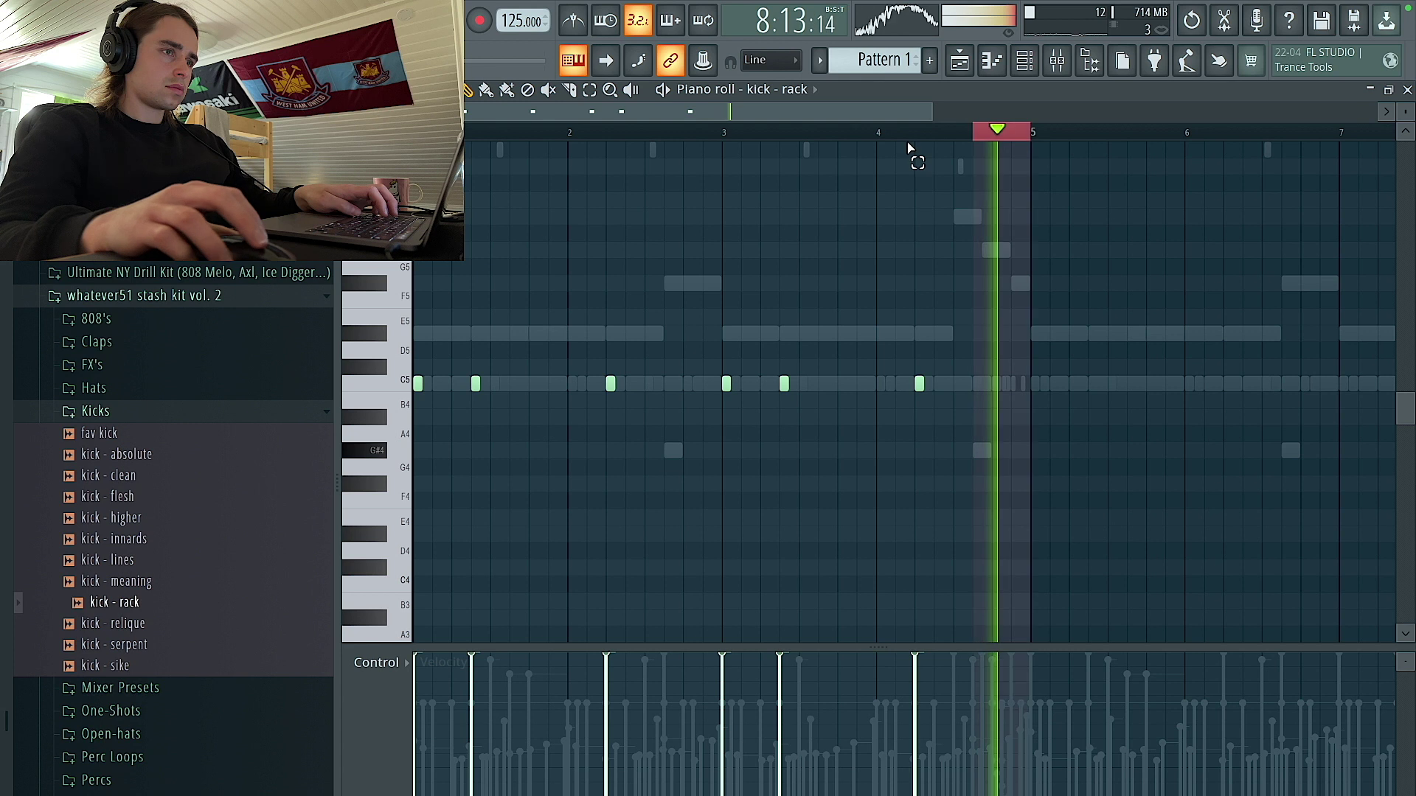
# Duplicate the four-bar kick pattern into bars 5 to 8.
pyautogui.hotkey('ctrl', 'b')
pyautogui.scroll(-2, 940, 369)
pyautogui.hotkey('ctrl', 'a')
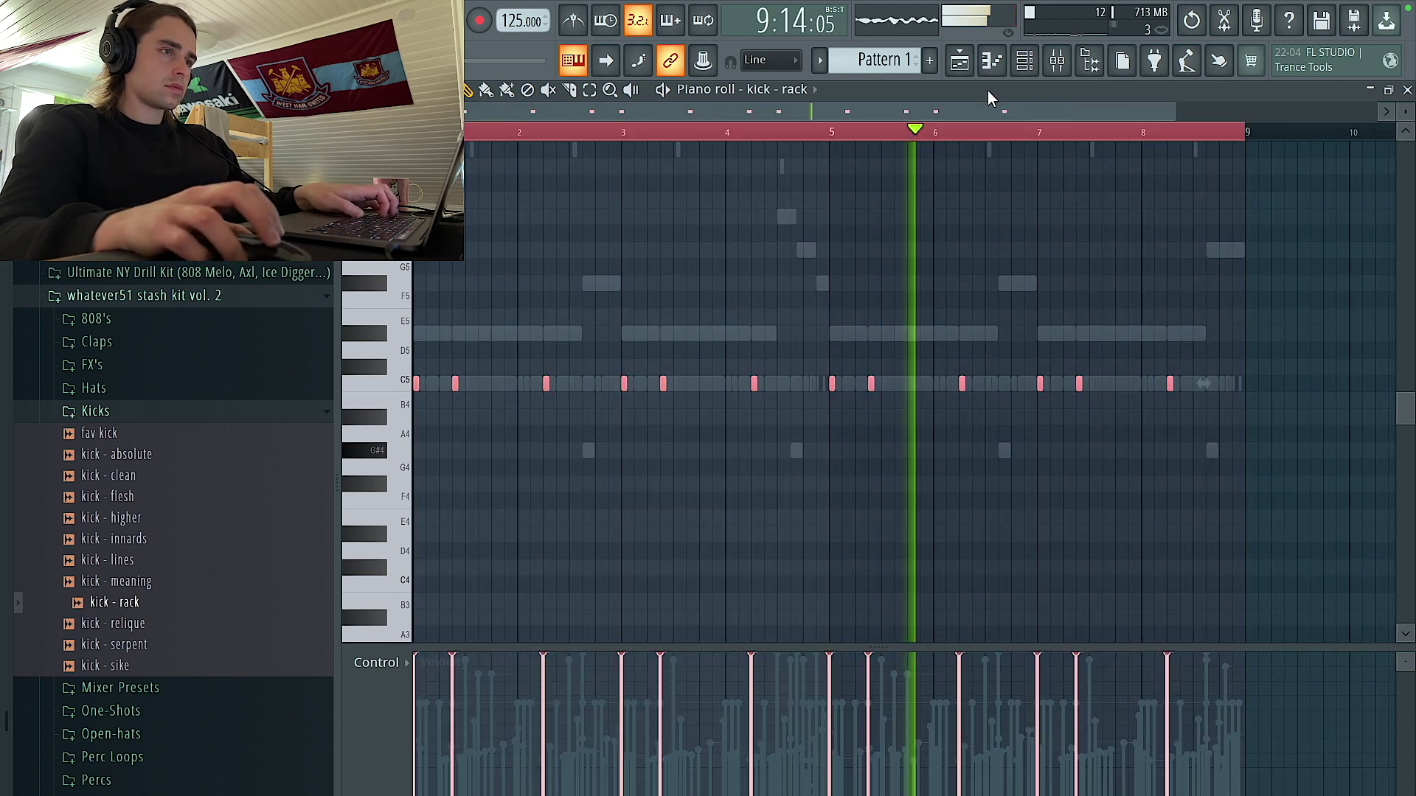
# Try other samples from the Kicks folder on the kick channel and return to kick - rack.
pyautogui.press('F6')
pyautogui.rightClick(392, 290)
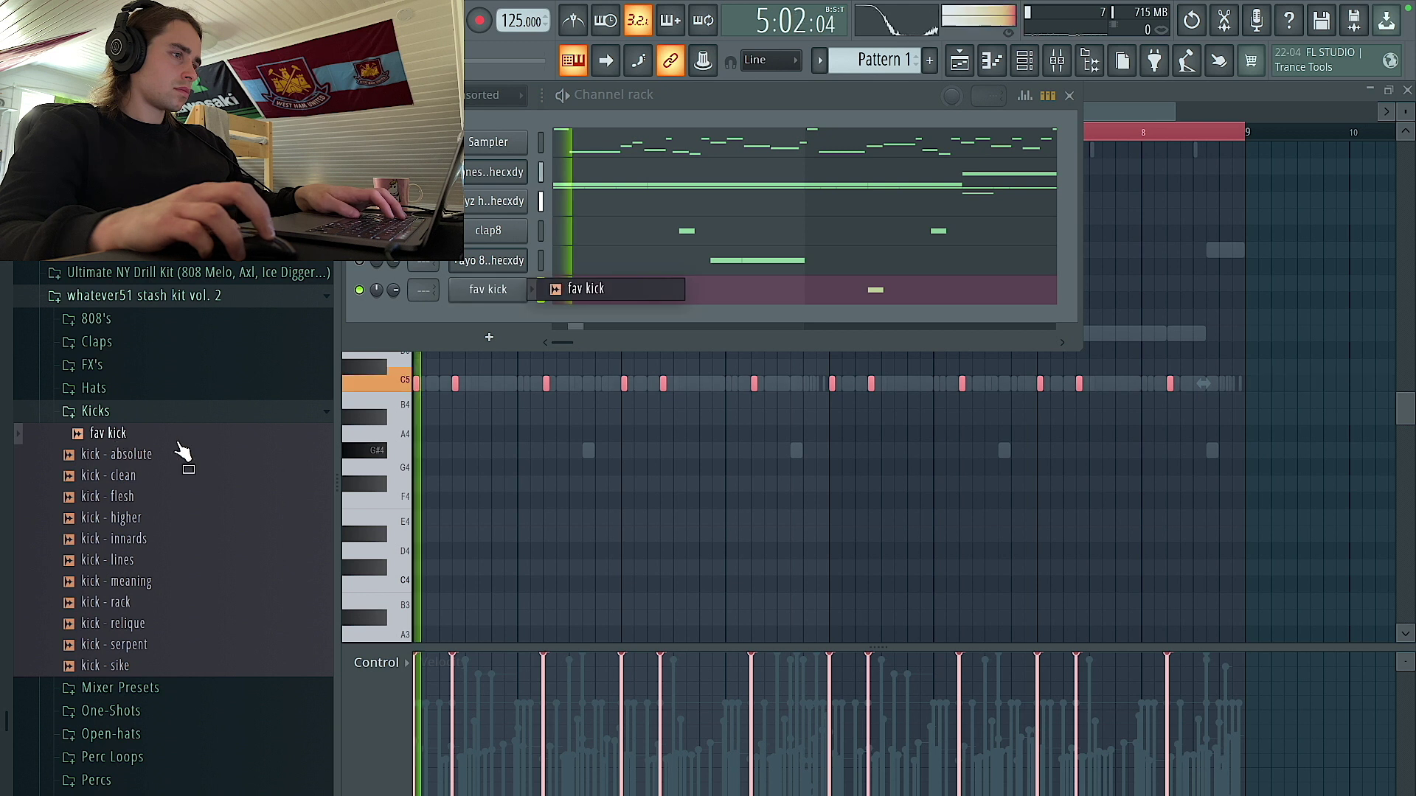
pyautogui.click(181, 496)
pyautogui.click(177, 559)
pyautogui.click(183, 644)
pyautogui.click(183, 666)
pyautogui.click(179, 602)
# Add the bnyx open hat sample from the Open Hats folder of ! Maxeyy Stash as a new channel.
pyautogui.scroll(5, 180, 516)
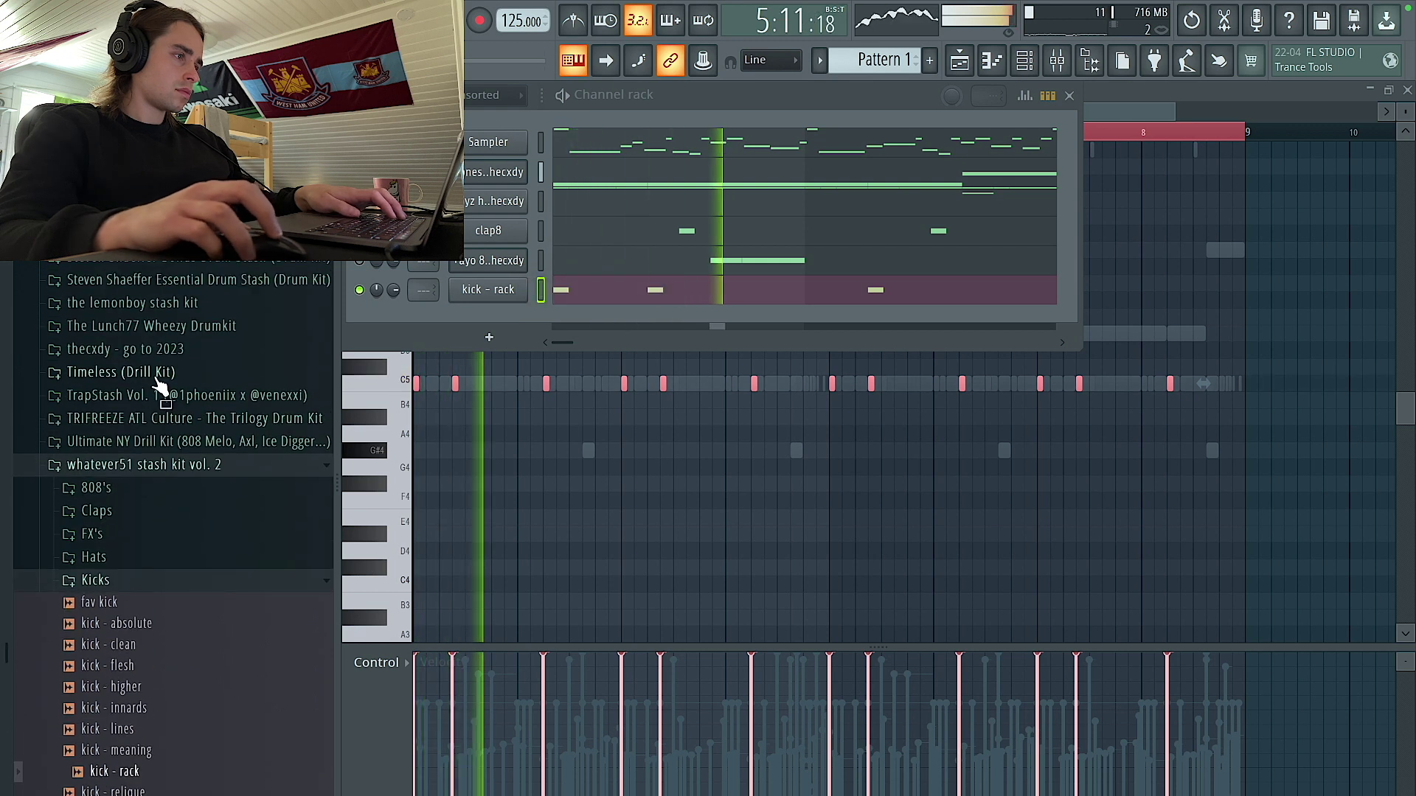
pyautogui.scroll(15, 162, 372)
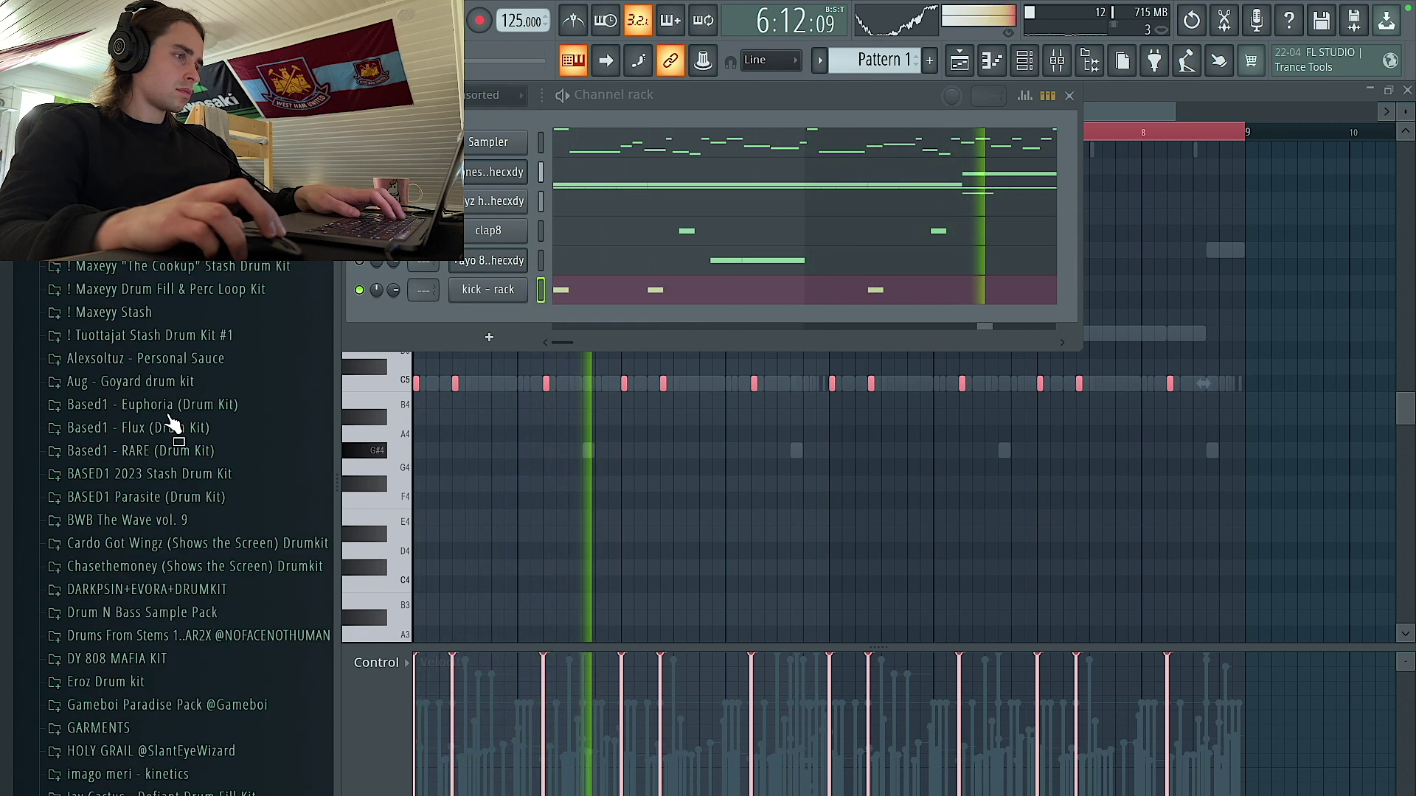
pyautogui.click(168, 382)
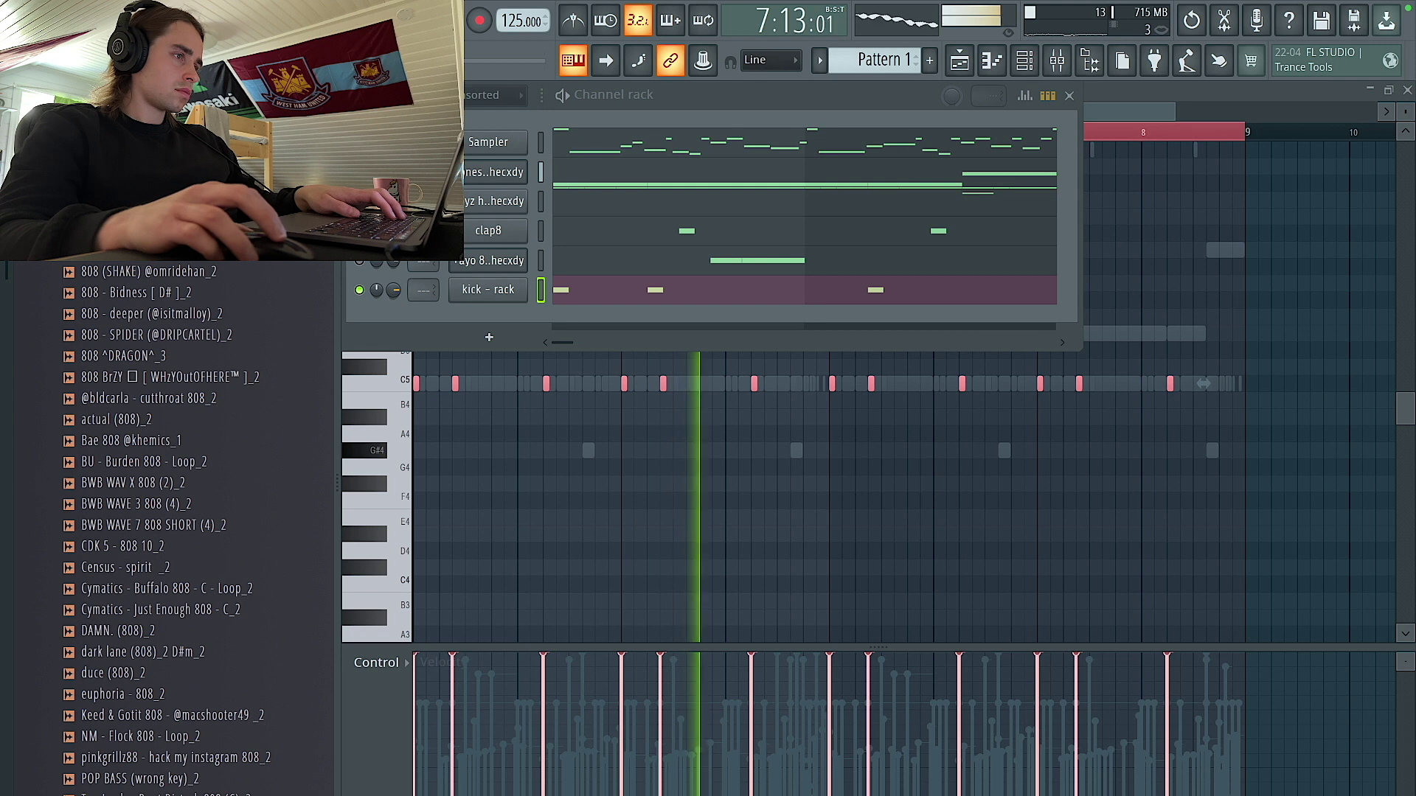
pyautogui.press('Left')
pyautogui.click(153, 402)
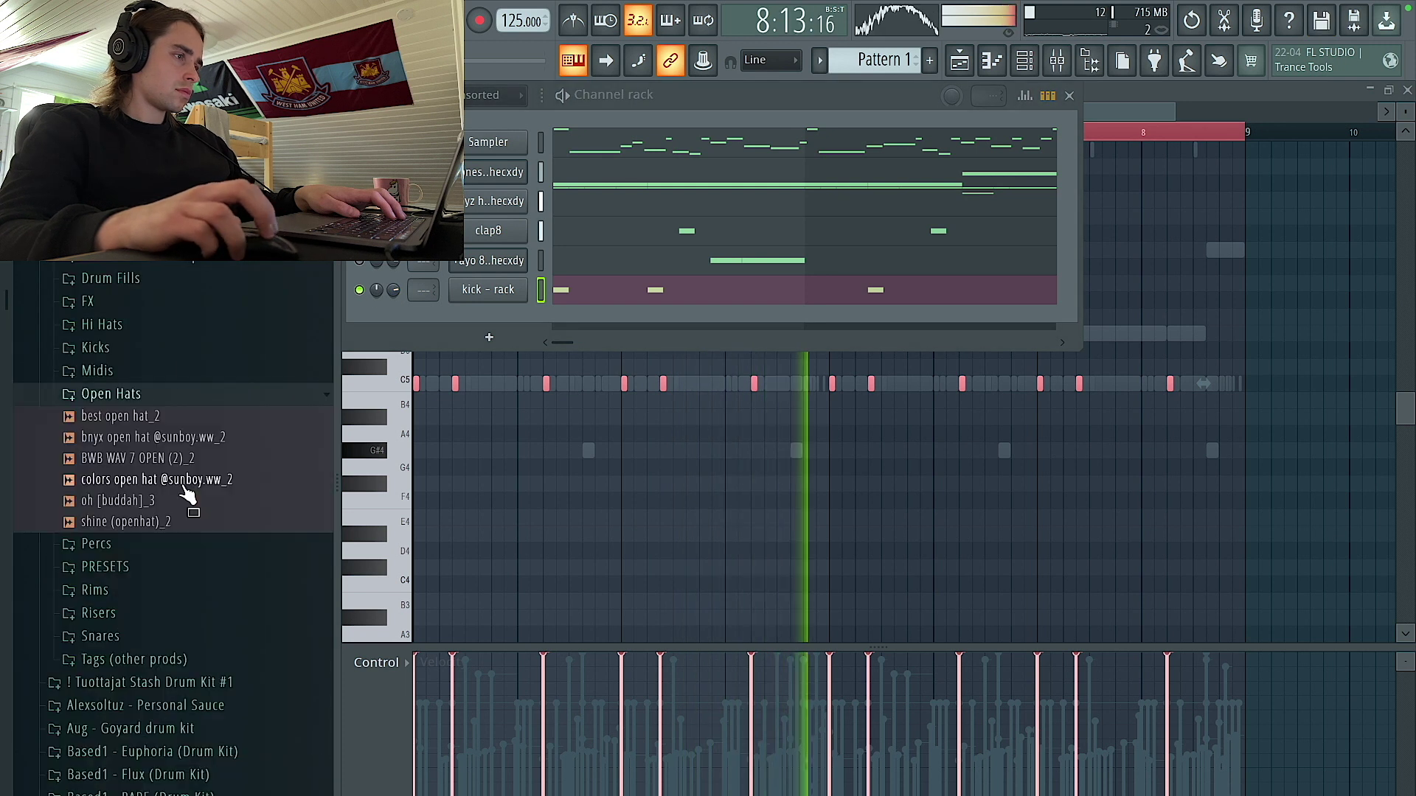
pyautogui.moveTo(426, 350); pyautogui.dragTo(577, 340)
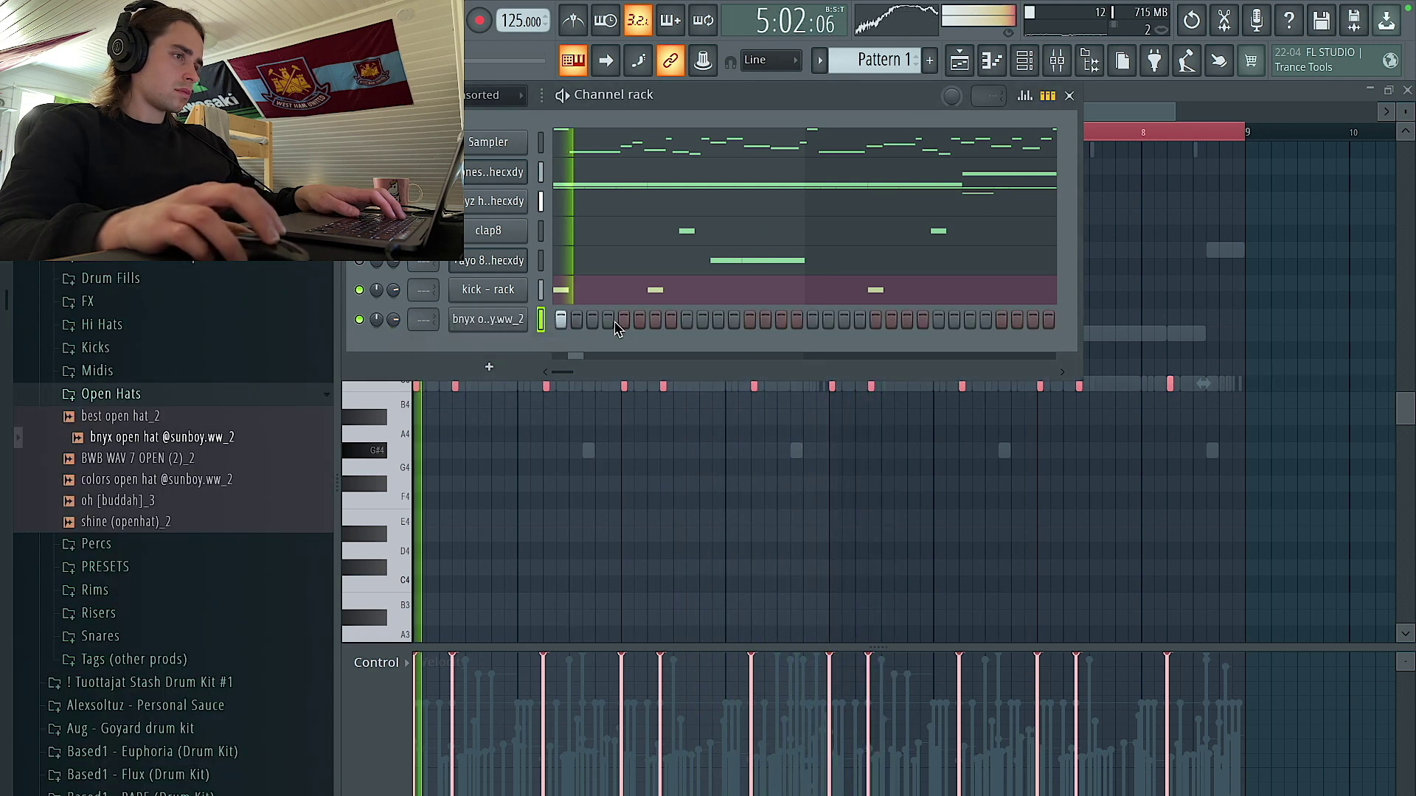
# Place bnyx open hat hits on steps 1 and 7 of bar 1 and step 1 of bar 3, and duplicate them into bars 5 to 8.
pyautogui.rightClick(525, 318)
pyautogui.click(575, 332)
pyautogui.click(626, 384)
pyautogui.hotkey('ctrl', 'a')
pyautogui.hotkey('ctrl', 'b')
pyautogui.hotkey('ctrl', 'd')
# Lower the velocity of the second bnyx open hat hit in bars 1 and 5.
pyautogui.click(1027, 61)
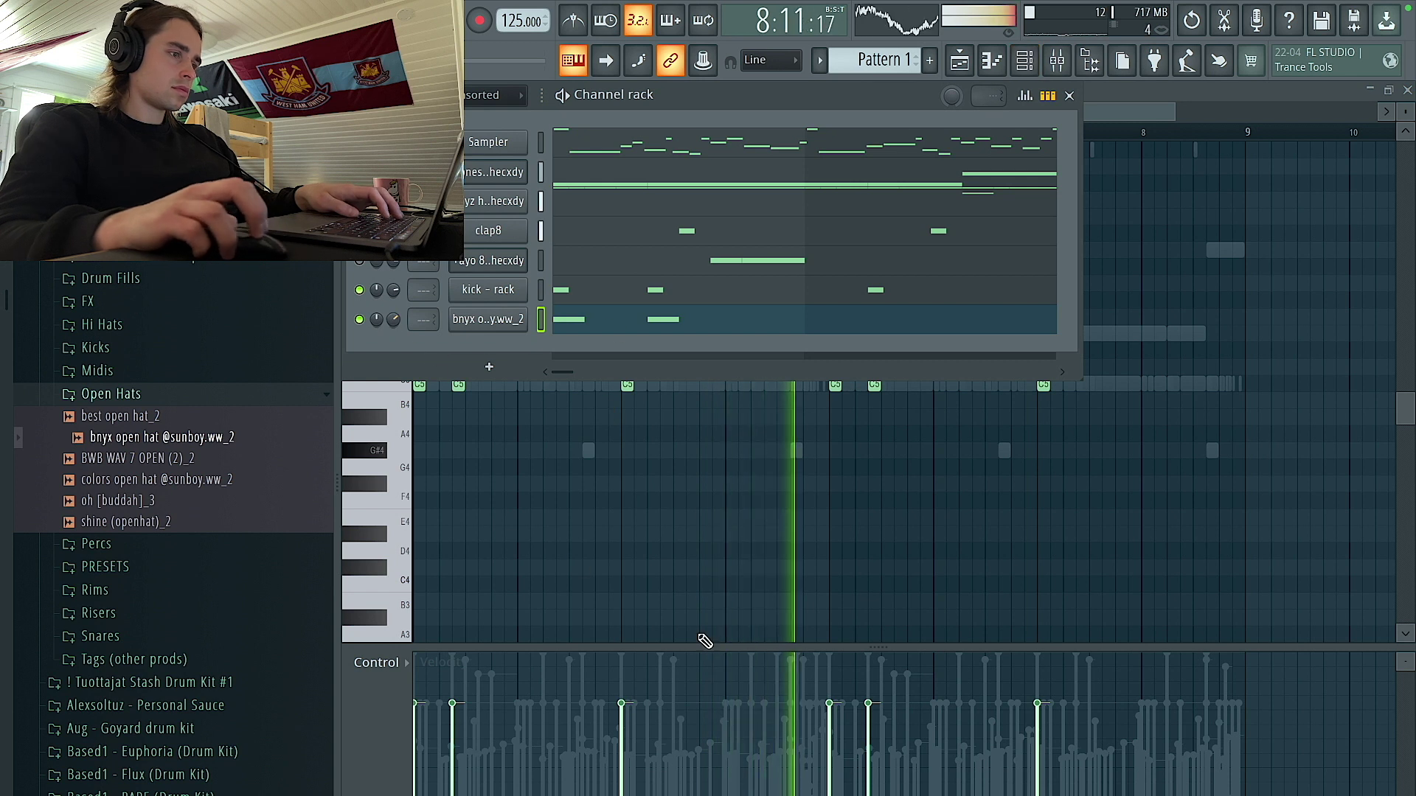
pyautogui.click(888, 741)
pyautogui.keyDown('ctrl'); pyautogui.click(457, 383); pyautogui.keyUp('ctrl')
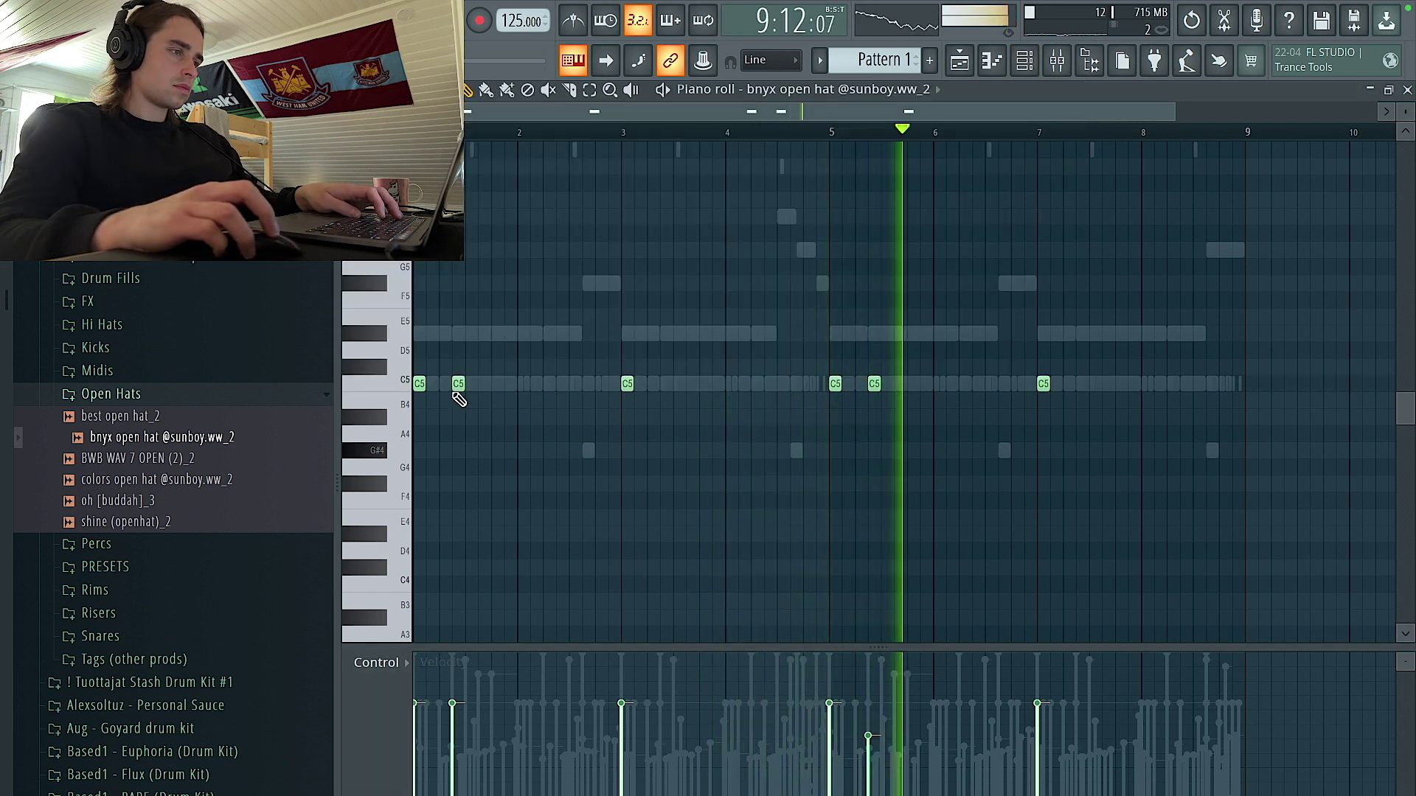
# Raise the note pan of the open hat hits starting bars 1 and 5 and switch the control lane back to note velocity.
pyautogui.click(405, 662)
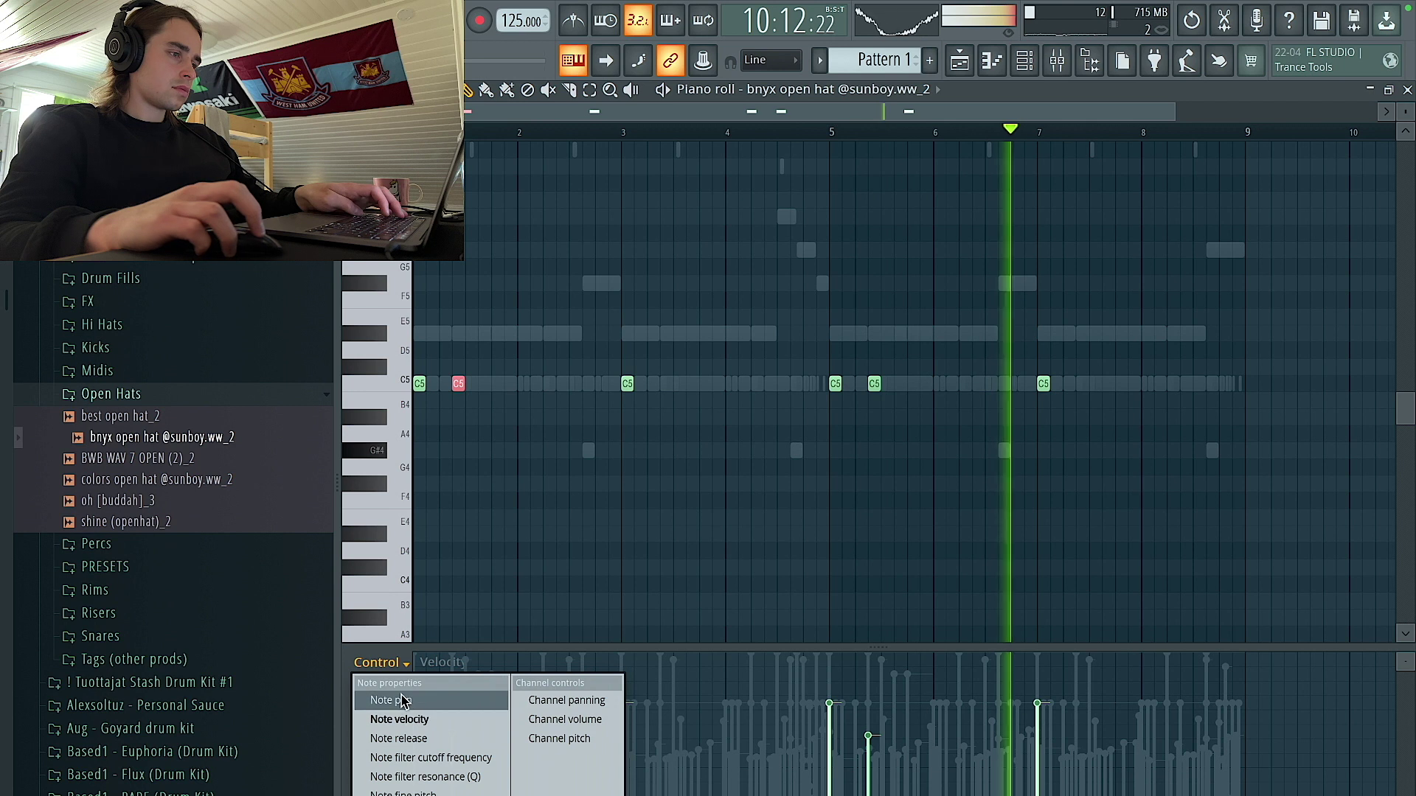
pyautogui.click(388, 695)
pyautogui.keyDown('ctrl'); pyautogui.click(835, 384); pyautogui.keyUp('ctrl')
pyautogui.rightClick(874, 384)
pyautogui.click(873, 384)
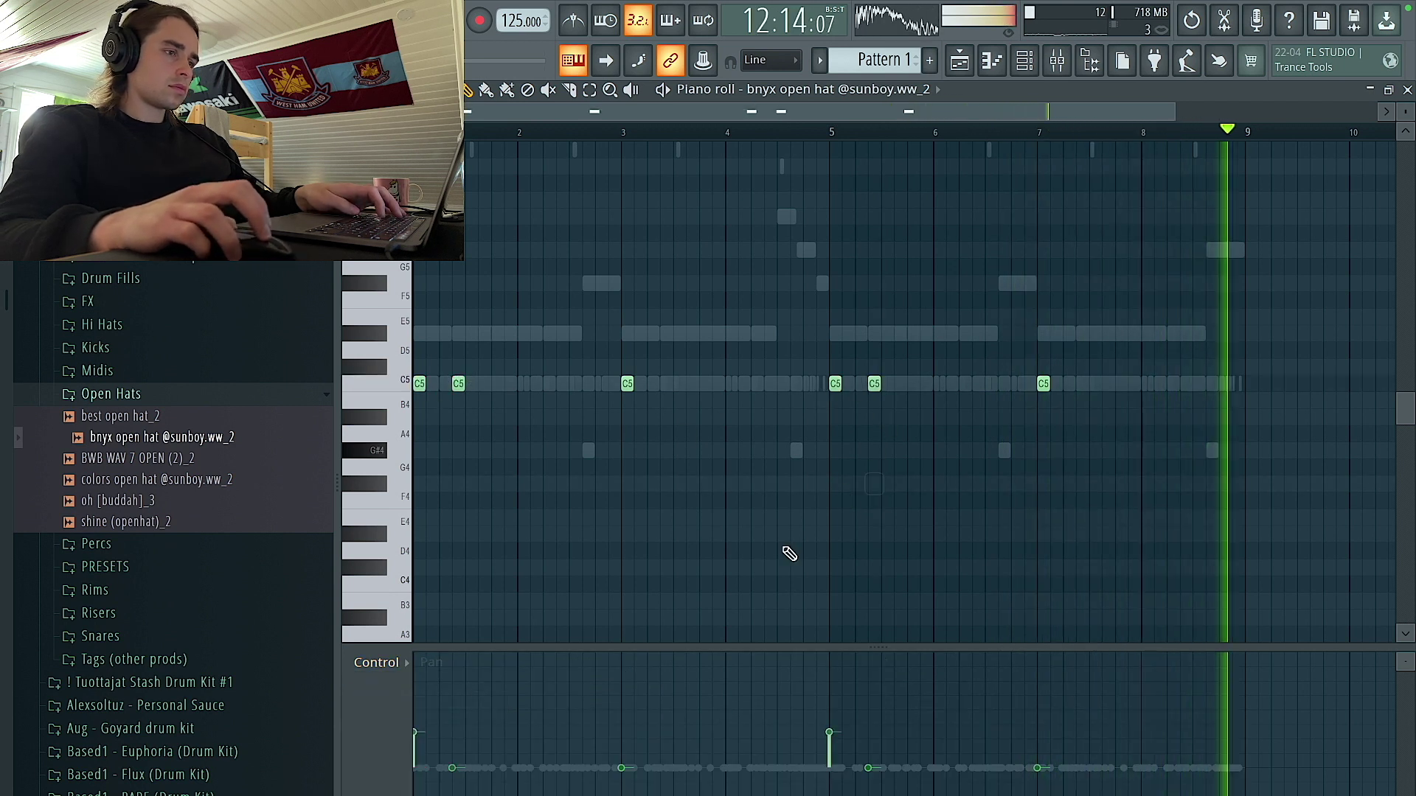
pyautogui.click(378, 663)
pyautogui.click(381, 738)
pyautogui.click(377, 663)
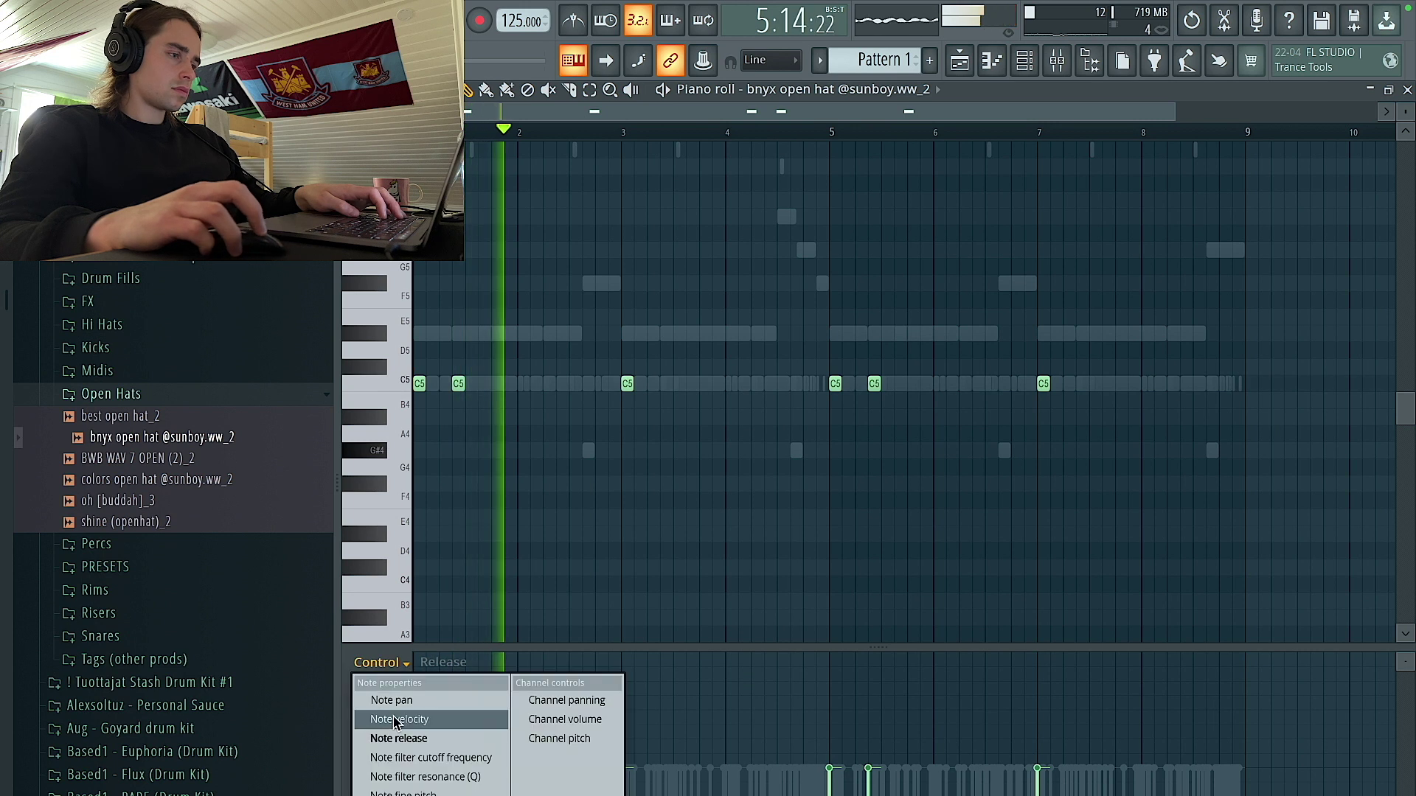
pyautogui.click(399, 719)
# Add Cymatics - Bank Snare 1 - E_3 from the Snares folder as a new channel with a C#5 hit on step 15 of bar 1.
pyautogui.click(1031, 63)
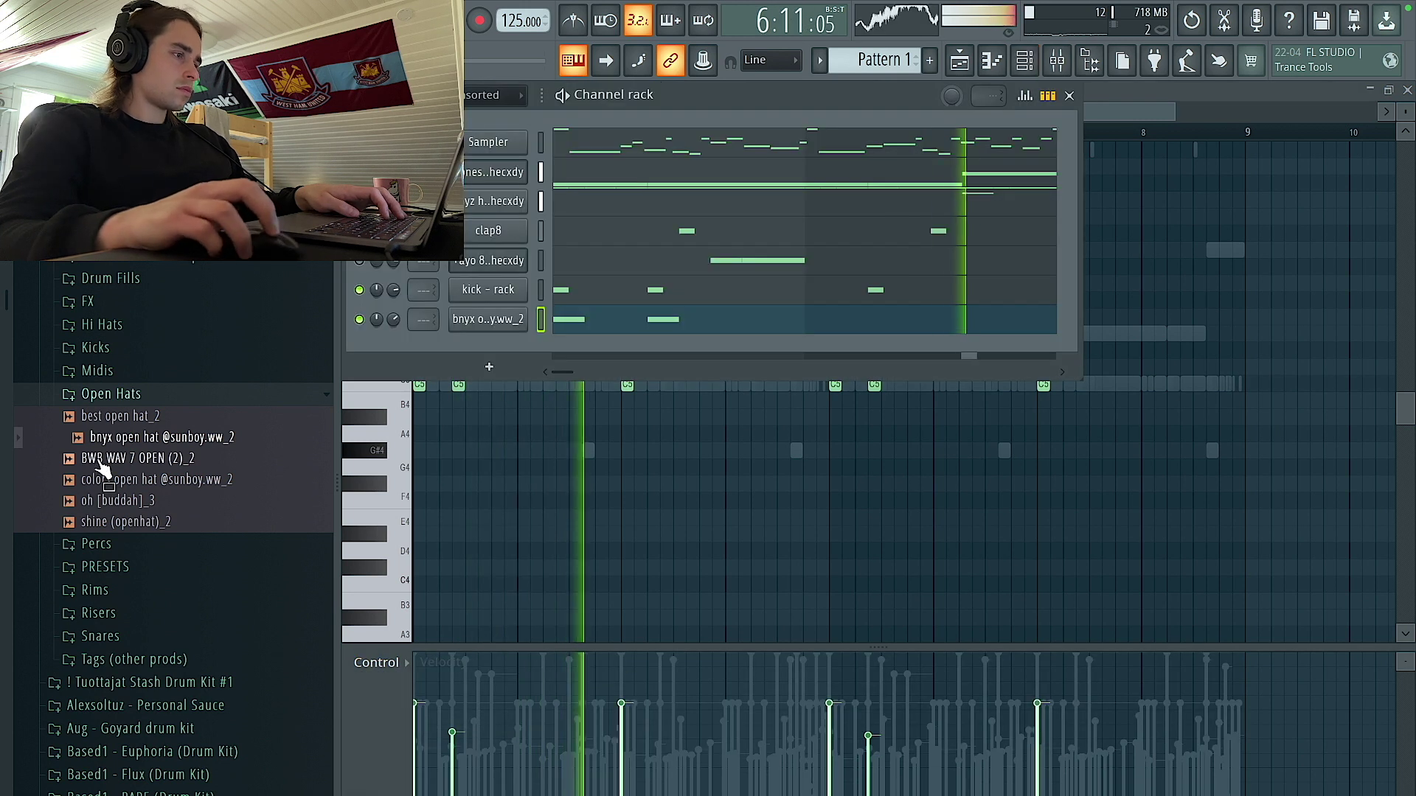
pyautogui.click(98, 635)
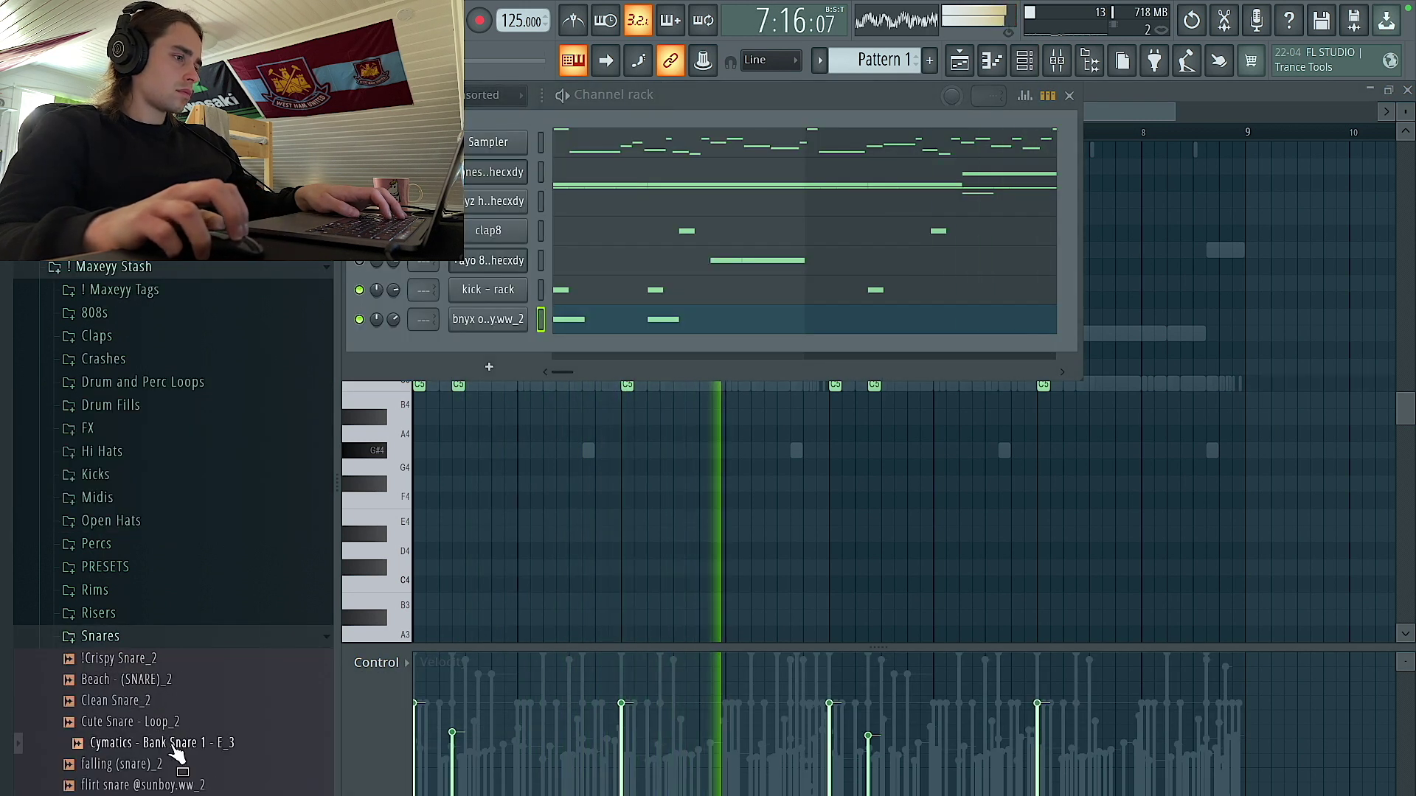
pyautogui.moveTo(267, 677); pyautogui.dragTo(516, 365)
pyautogui.rightClick(526, 365)
pyautogui.click(549, 356)
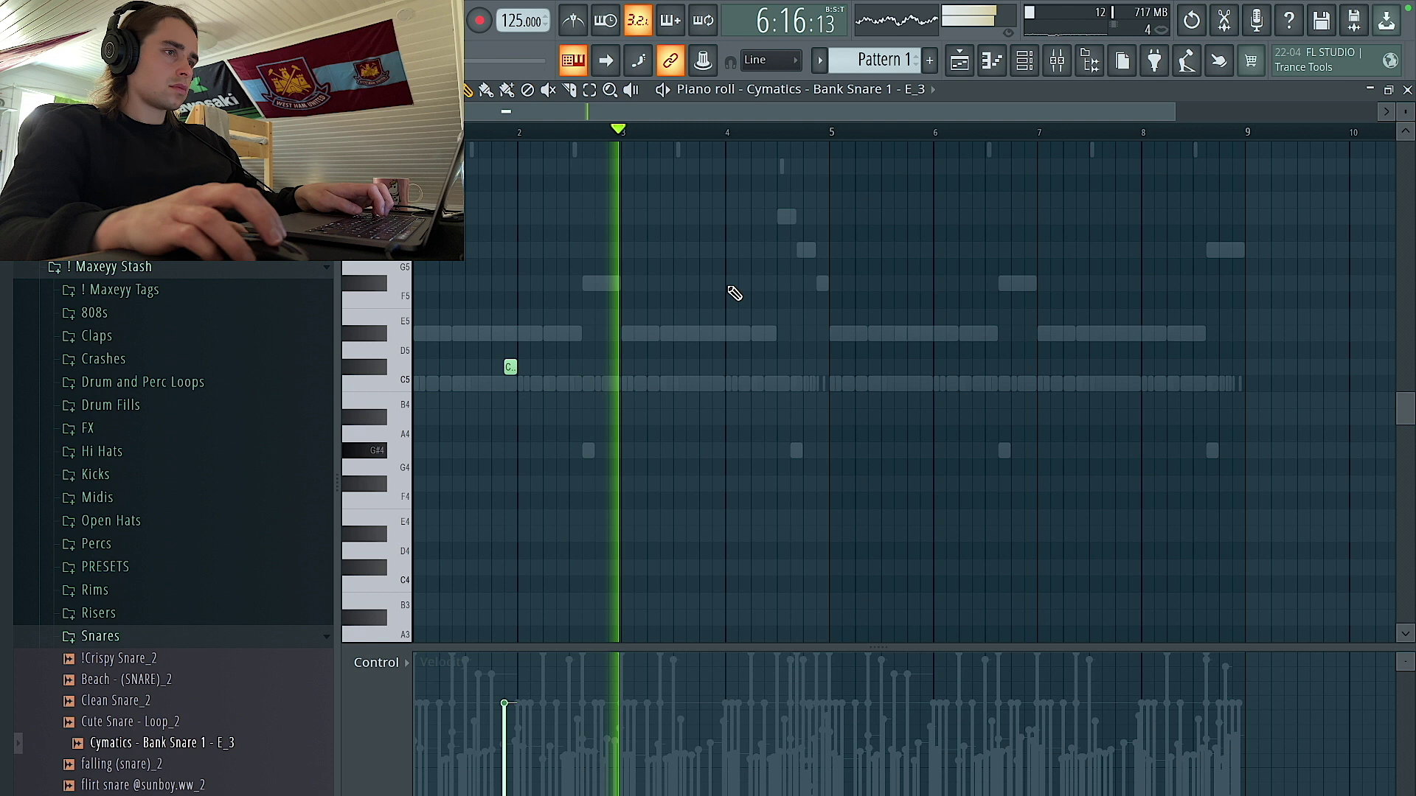
# Repeat the snare hits across the eight bars and shift the second one to step 3 of bar 4.
pyautogui.click(720, 367)
pyautogui.moveTo(812, 143); pyautogui.dragTo(674, 140)
pyautogui.hotkey('ctrl', 'b')
pyautogui.hotkey('ctrl', 'b')
pyautogui.moveTo(720, 367); pyautogui.dragTo(745, 368)
pyautogui.hotkey('ctrl', 'a')
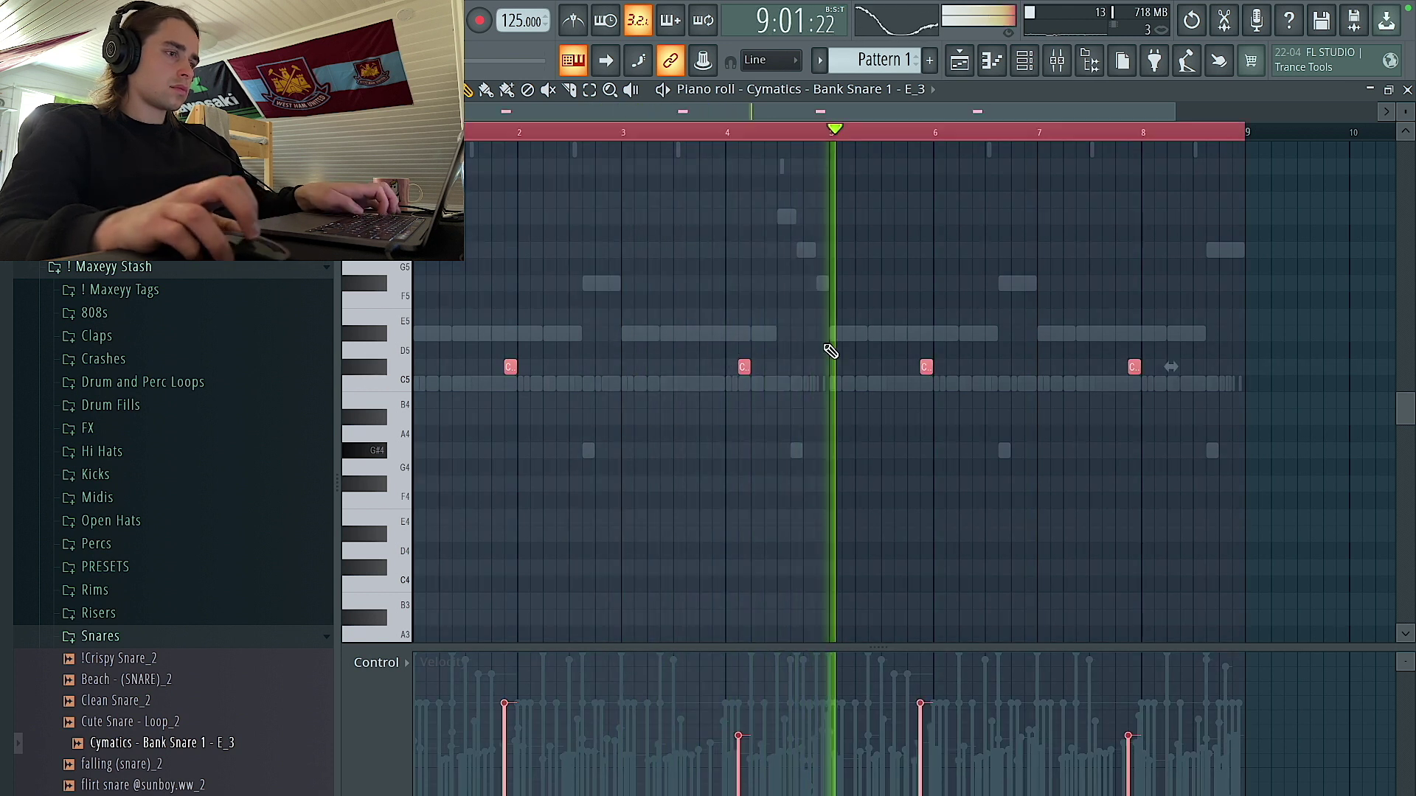
# Move the last snare hit to step 3 of bar 8 and even out the velocity of all four hits.
pyautogui.hotkey('ctrl', 'd')
pyautogui.moveTo(1139, 360); pyautogui.dragTo(1165, 361)
pyautogui.hotkey('ctrl', 'a')
pyautogui.hotkey('ctrl', 'd')
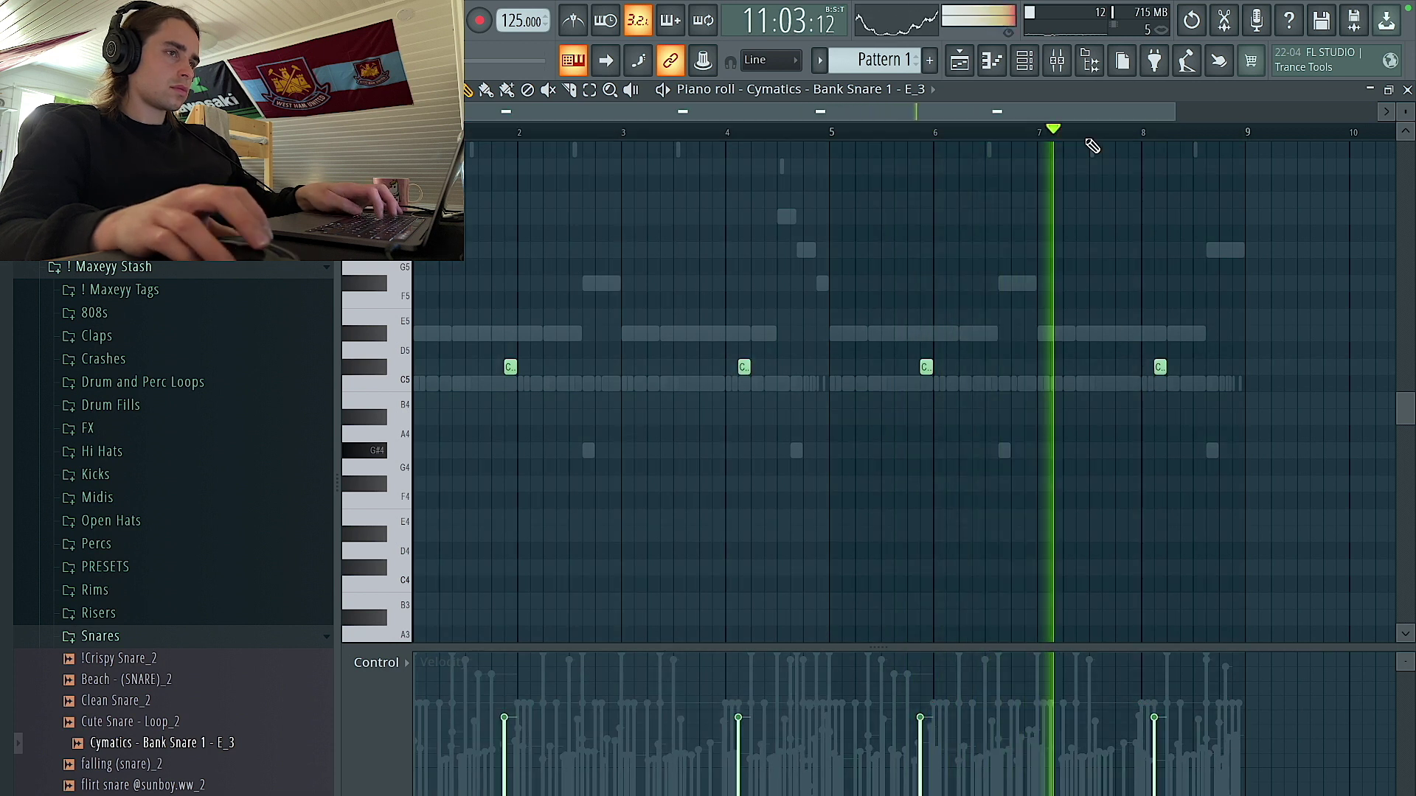
# Transpose all four snare hits up to D5.
pyautogui.press('F6')
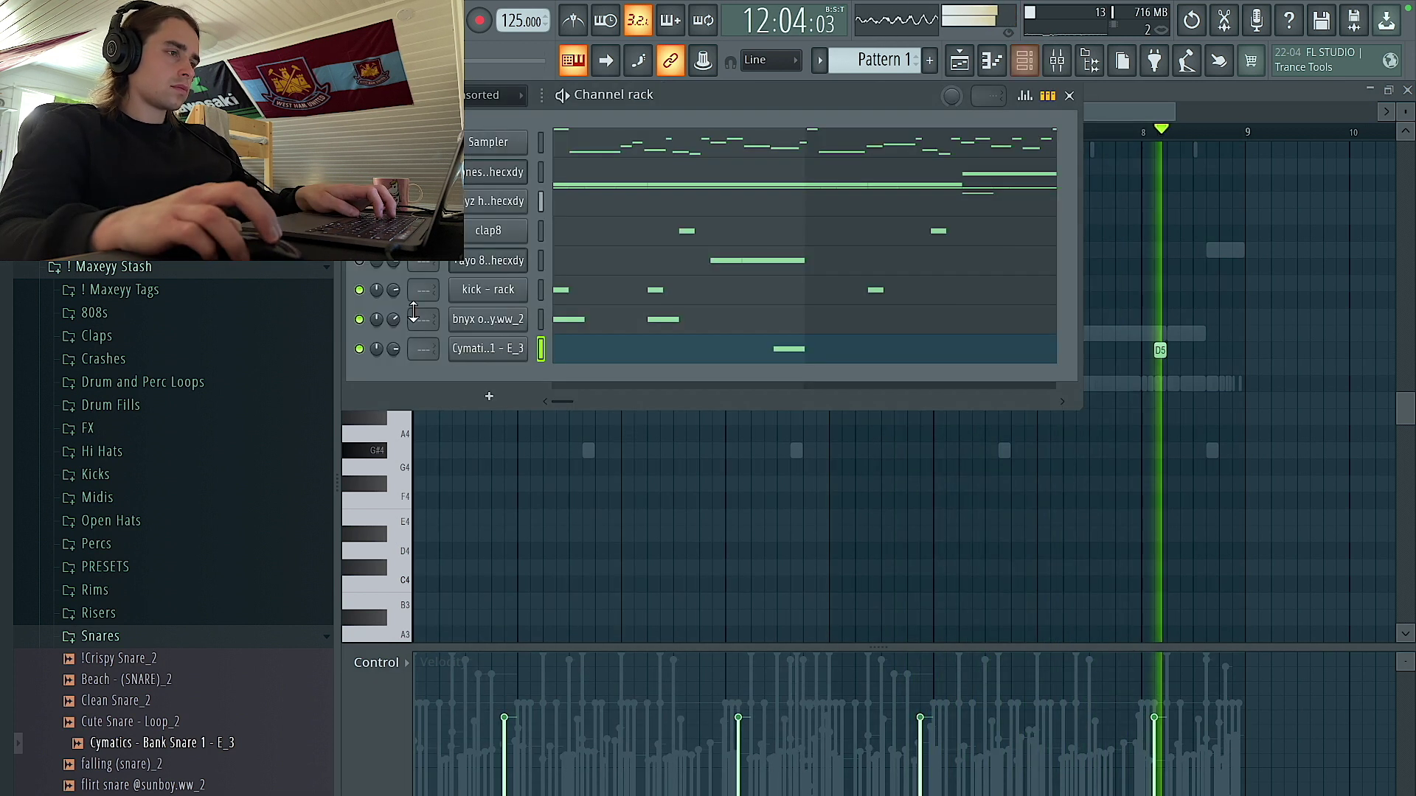
pyautogui.press('F6')
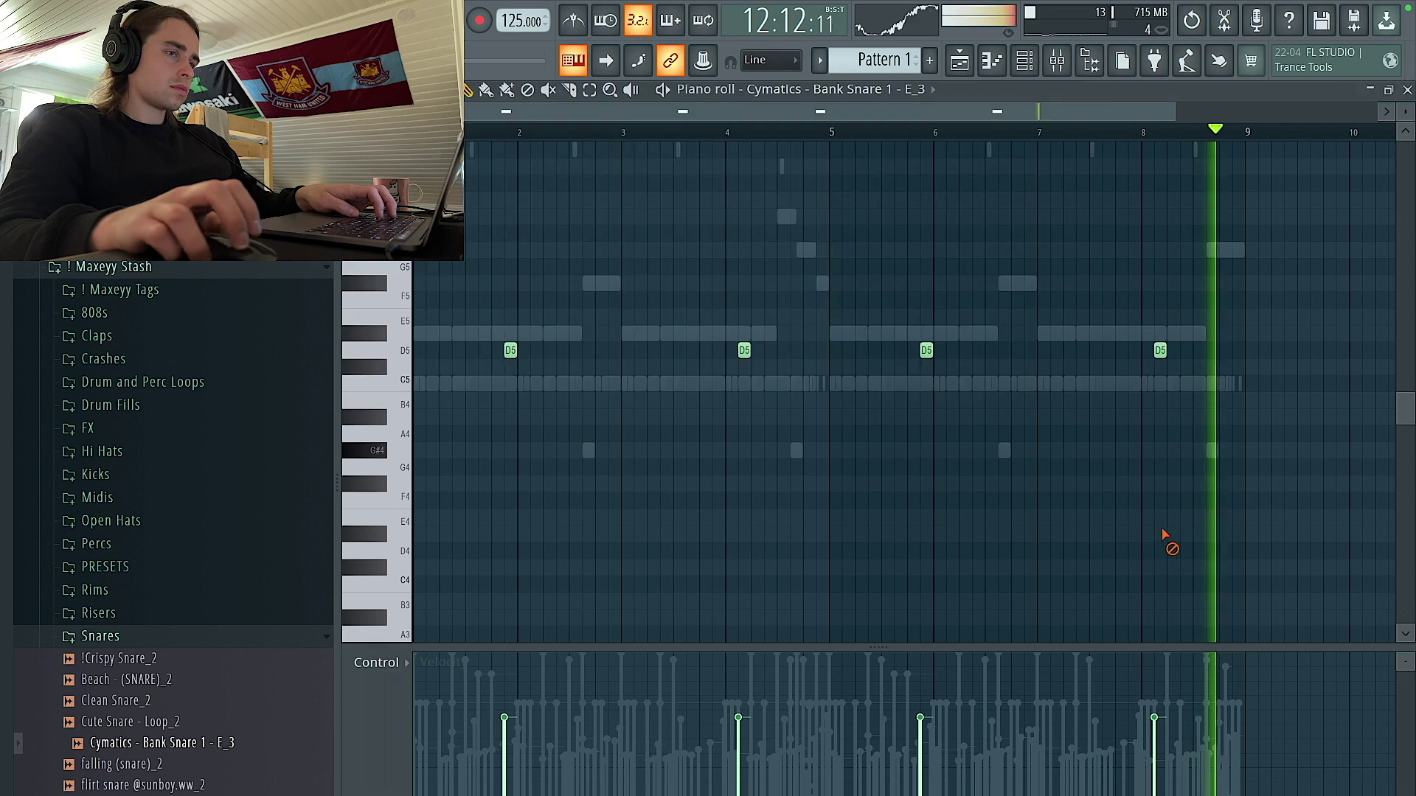
pyautogui.click(1026, 62)
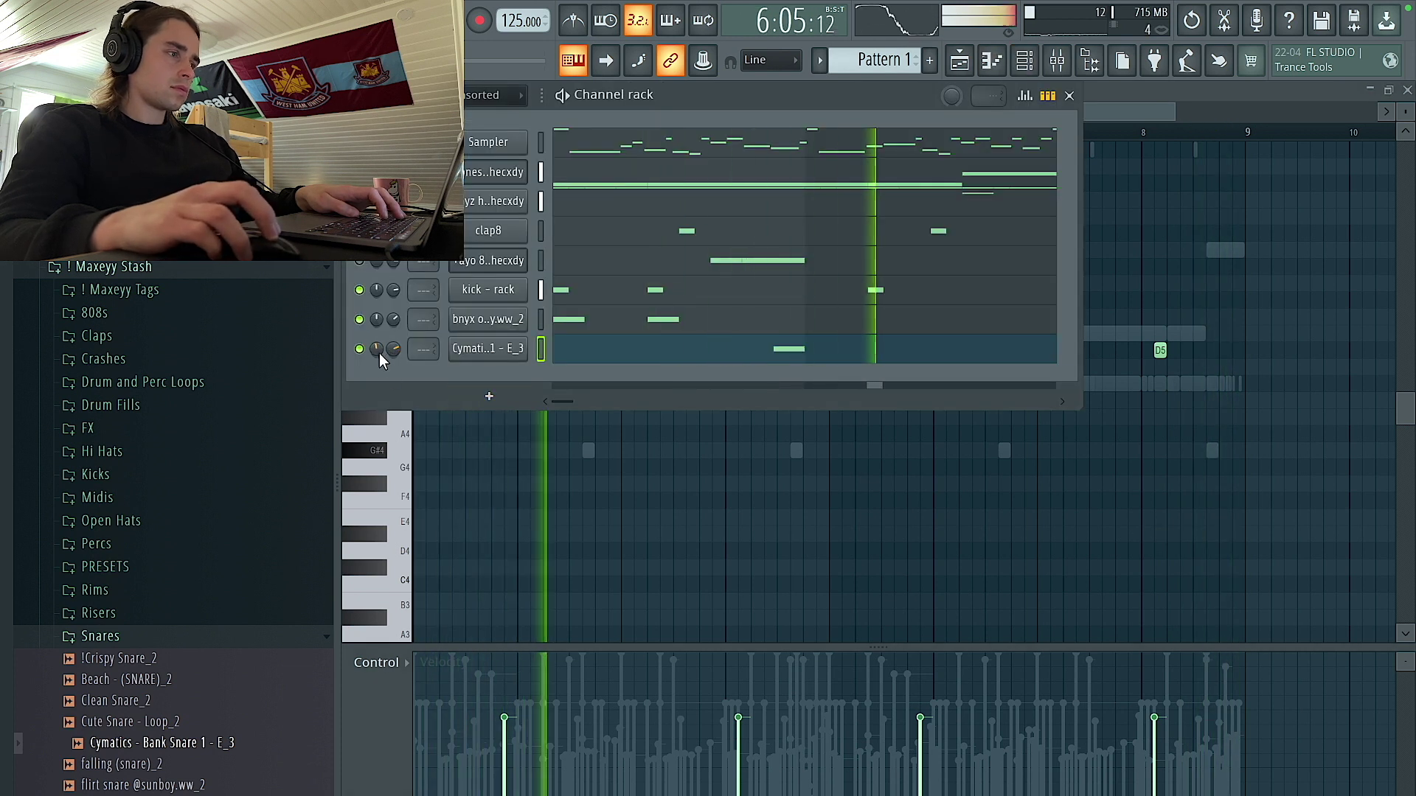
# Add best open hat_2 from the Open Hats folder as a new channel and open its empty piano roll.
pyautogui.click(184, 522)
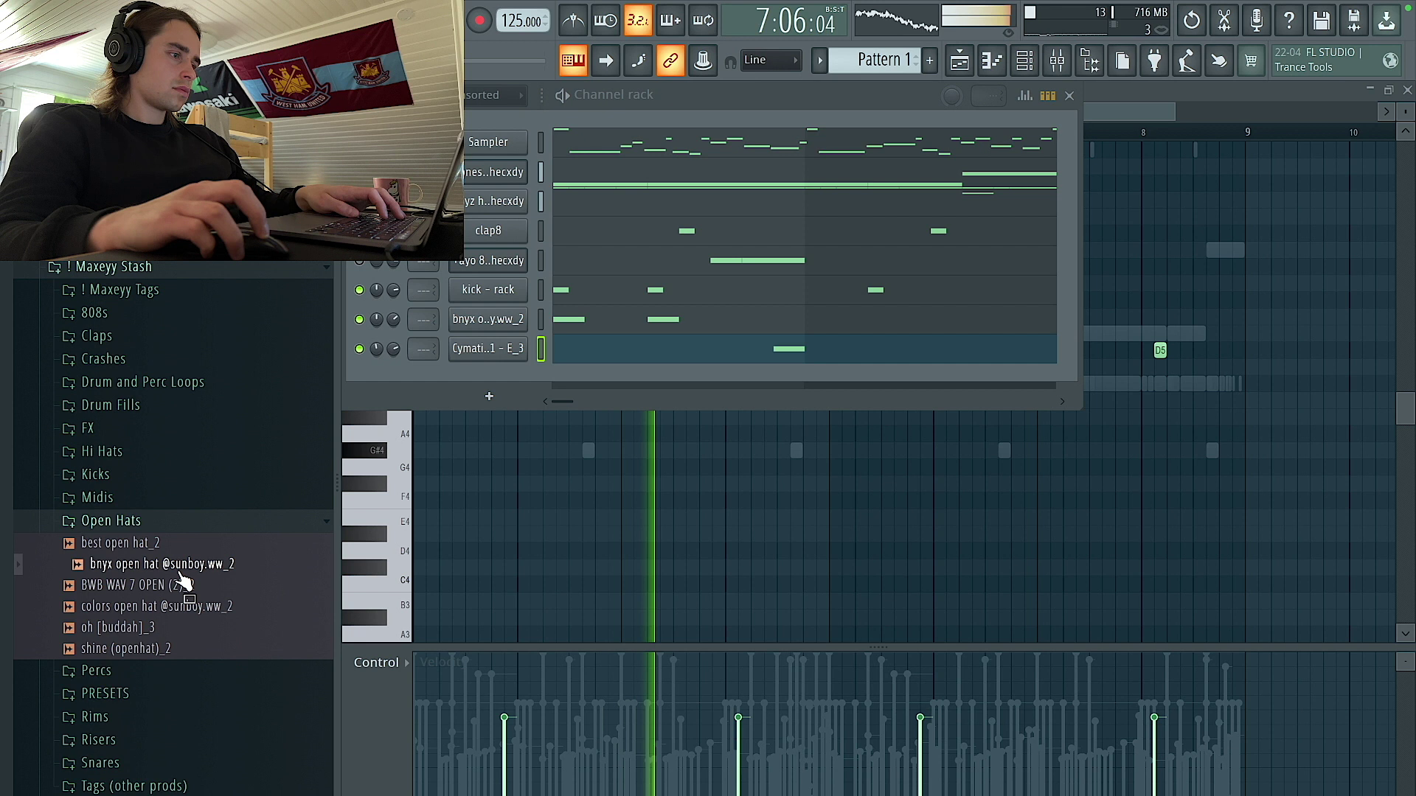
pyautogui.moveTo(383, 435); pyautogui.dragTo(516, 376)
pyautogui.rightClick(516, 376)
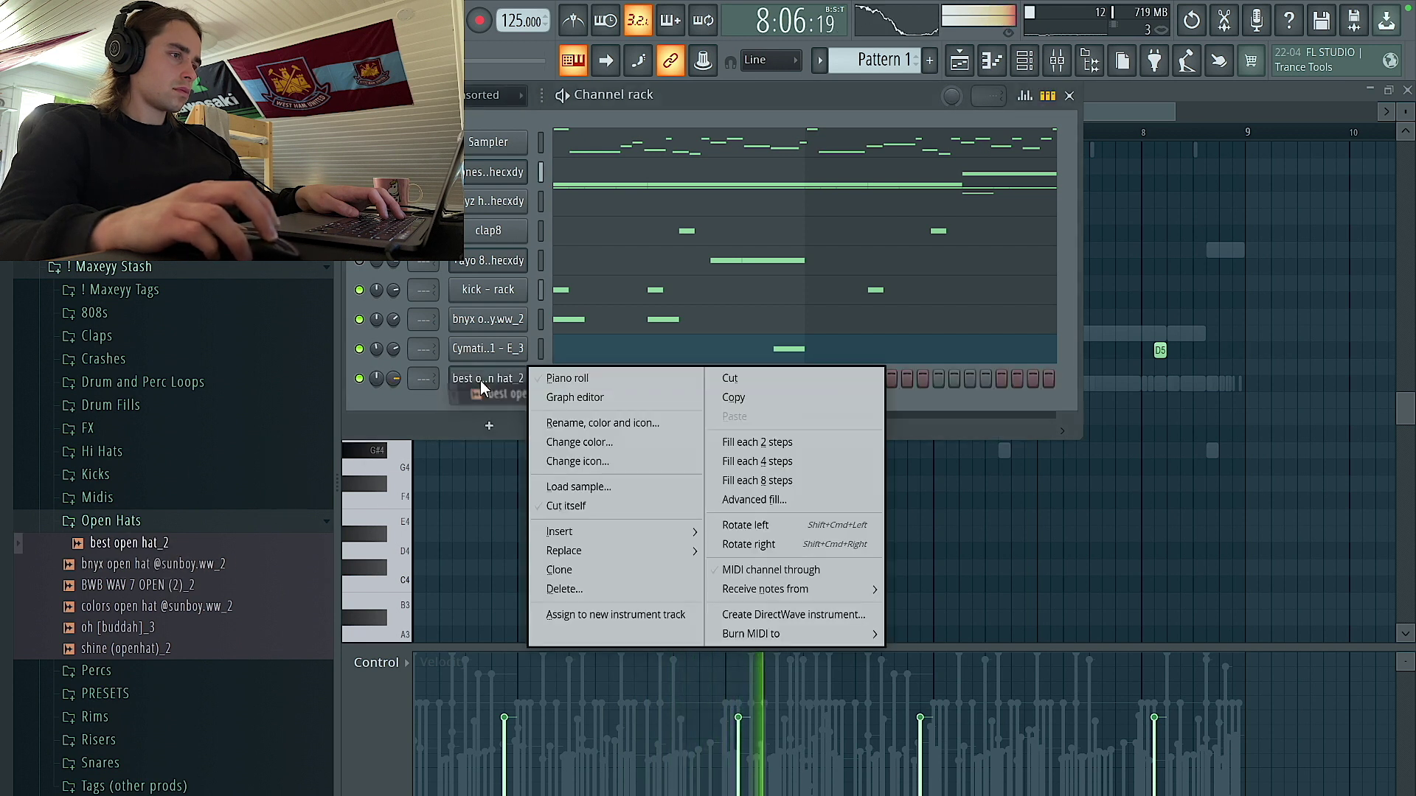
pyautogui.click(568, 370)
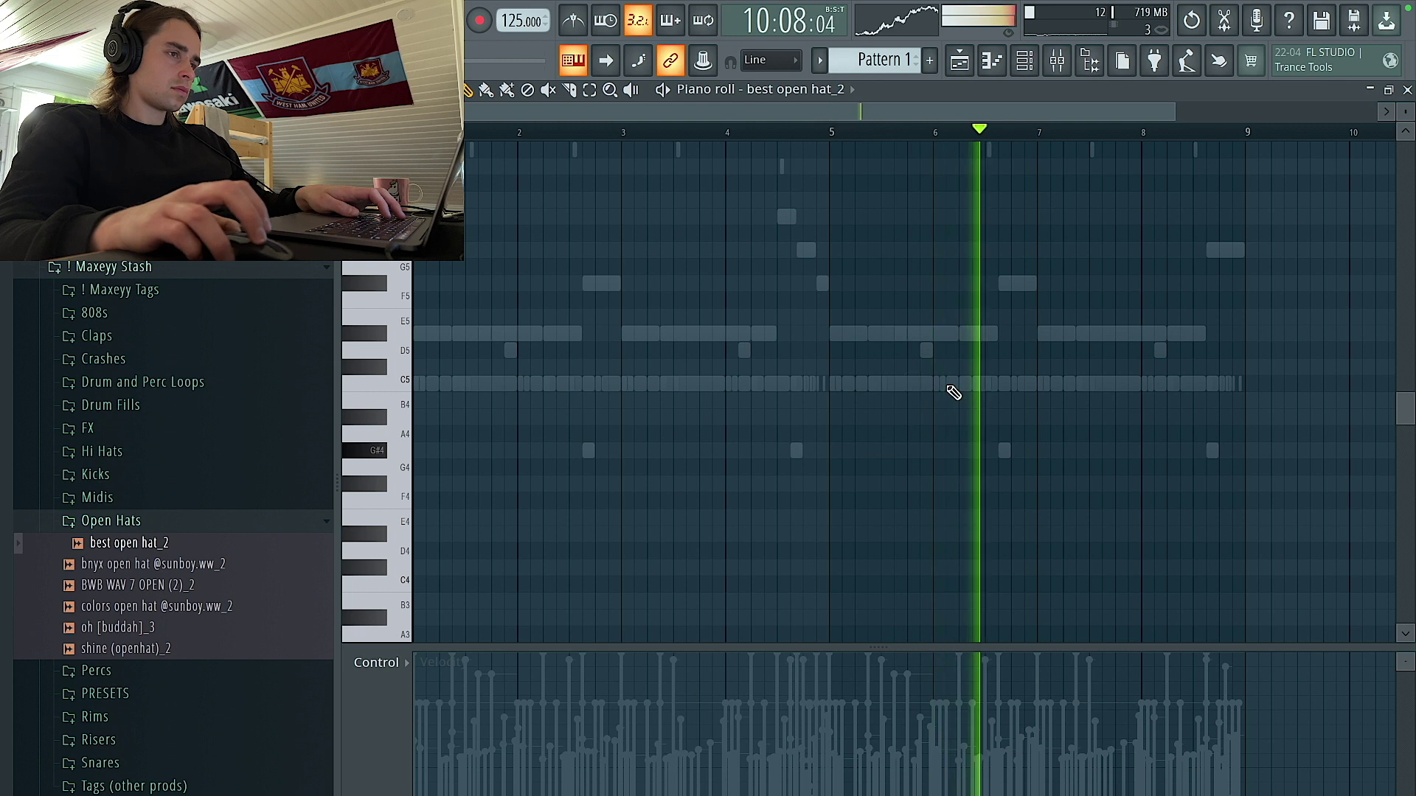
pyautogui.click(1025, 60)
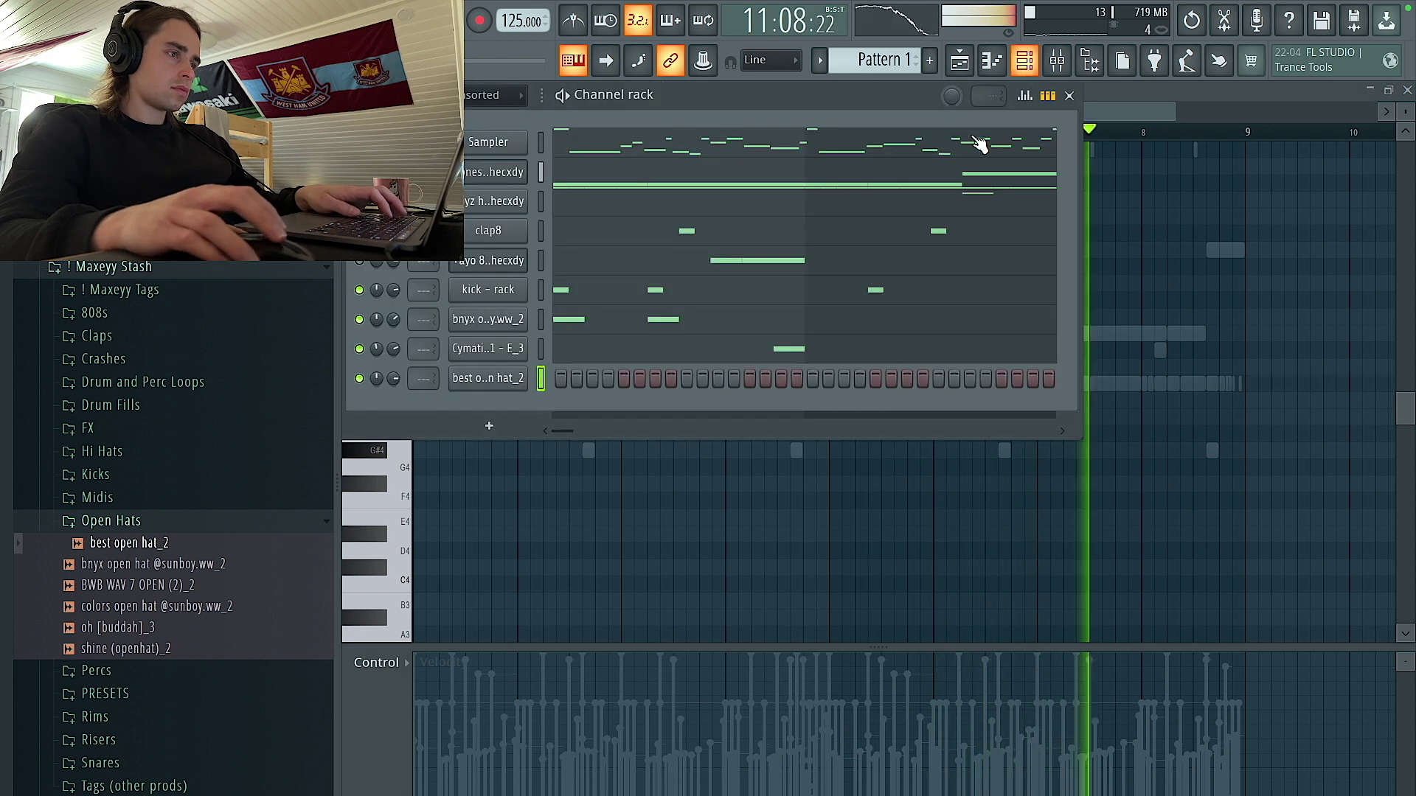
pyautogui.press('F6')
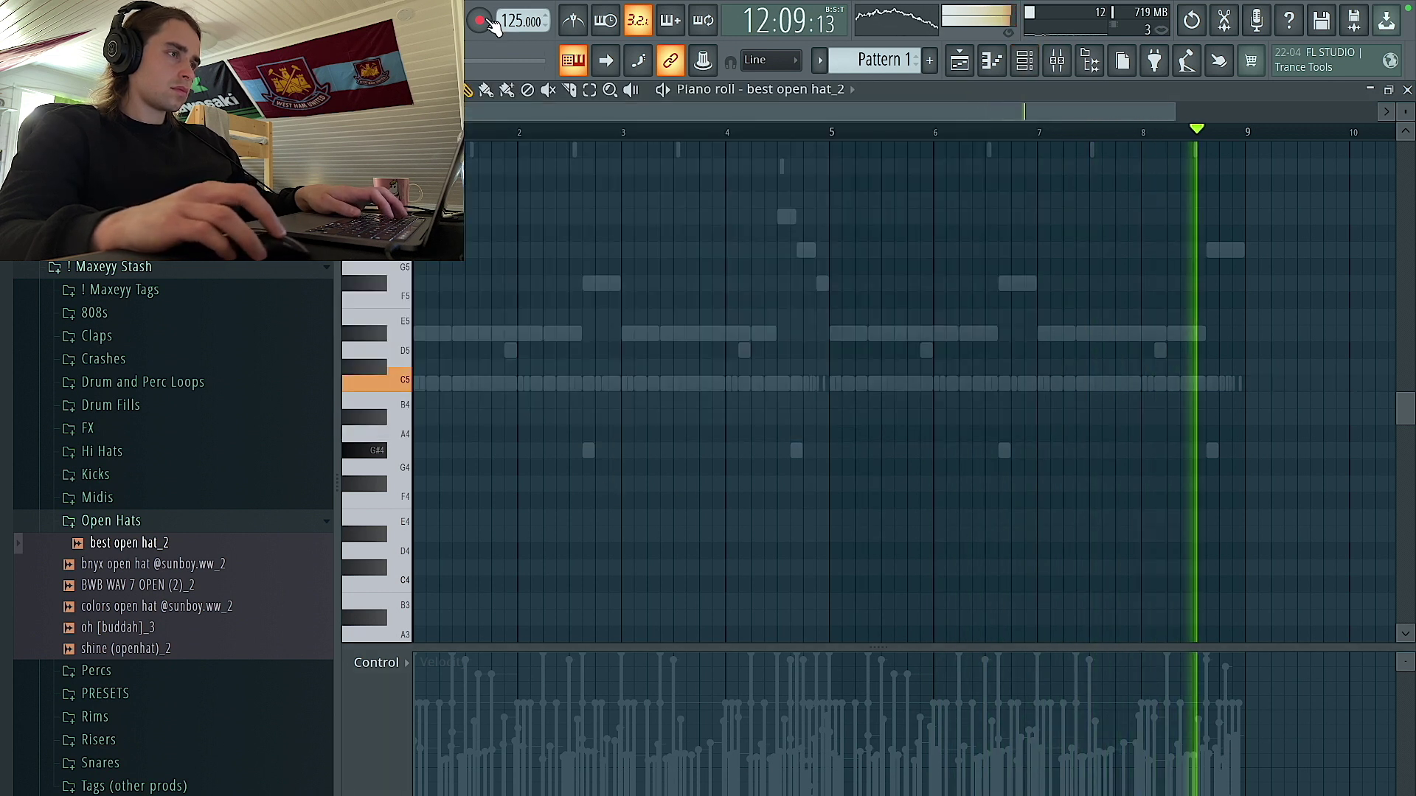
# Record six open hat hits on C5 across the first four bars and lower their velocity evenly.
pyautogui.press('r')
pyautogui.click(741, 552)
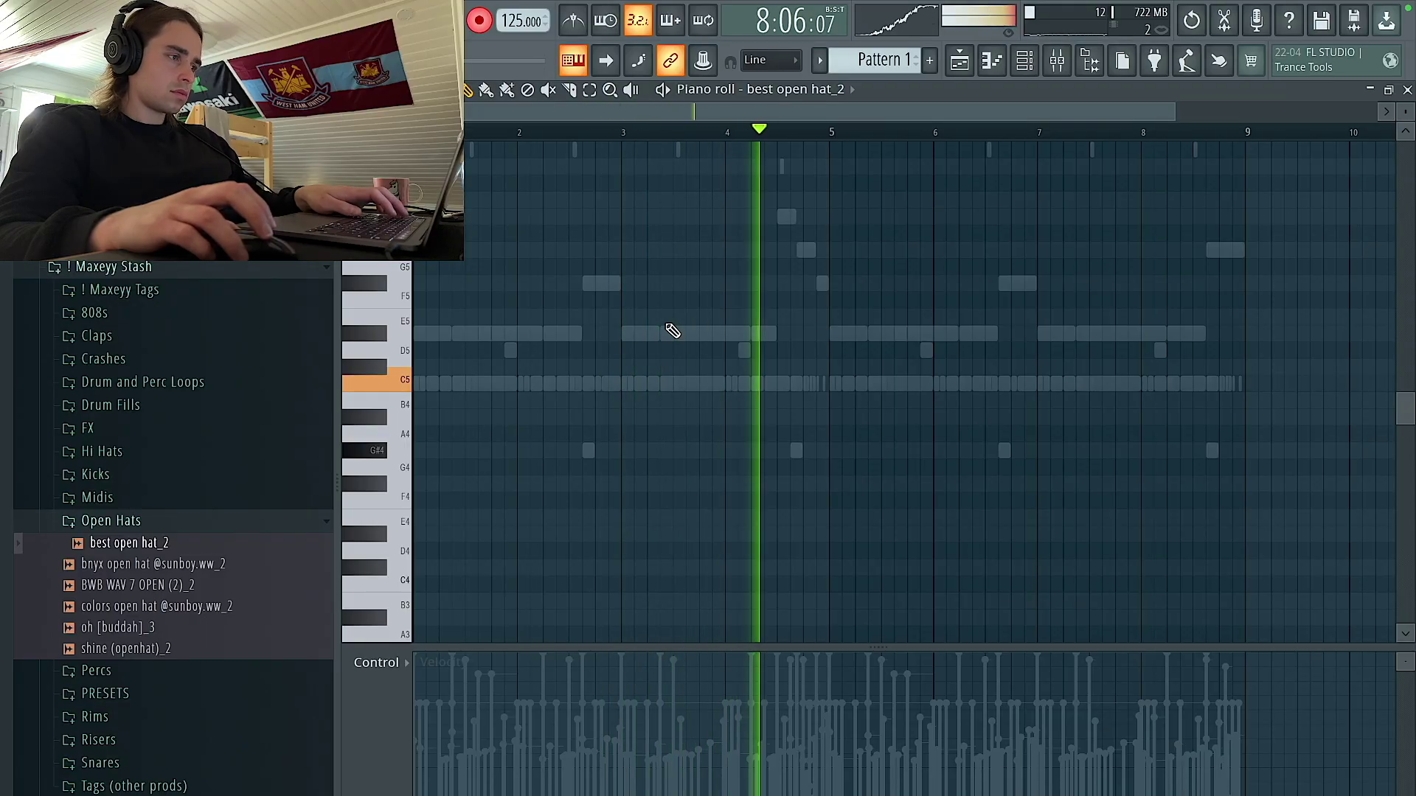
pyautogui.press('space')
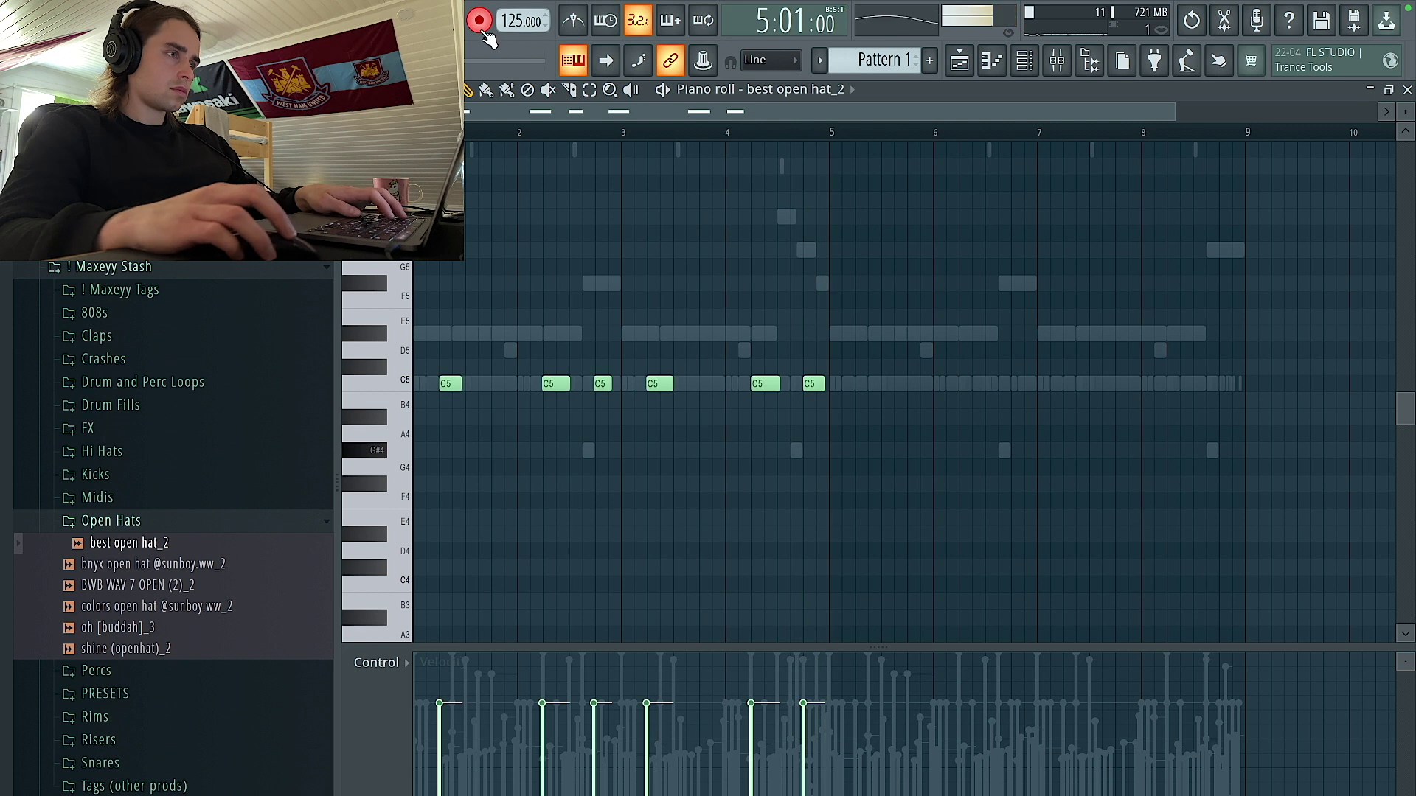
pyautogui.keyDown('ctrl'); pyautogui.scroll(2, 506, 363); pyautogui.keyUp('ctrl')
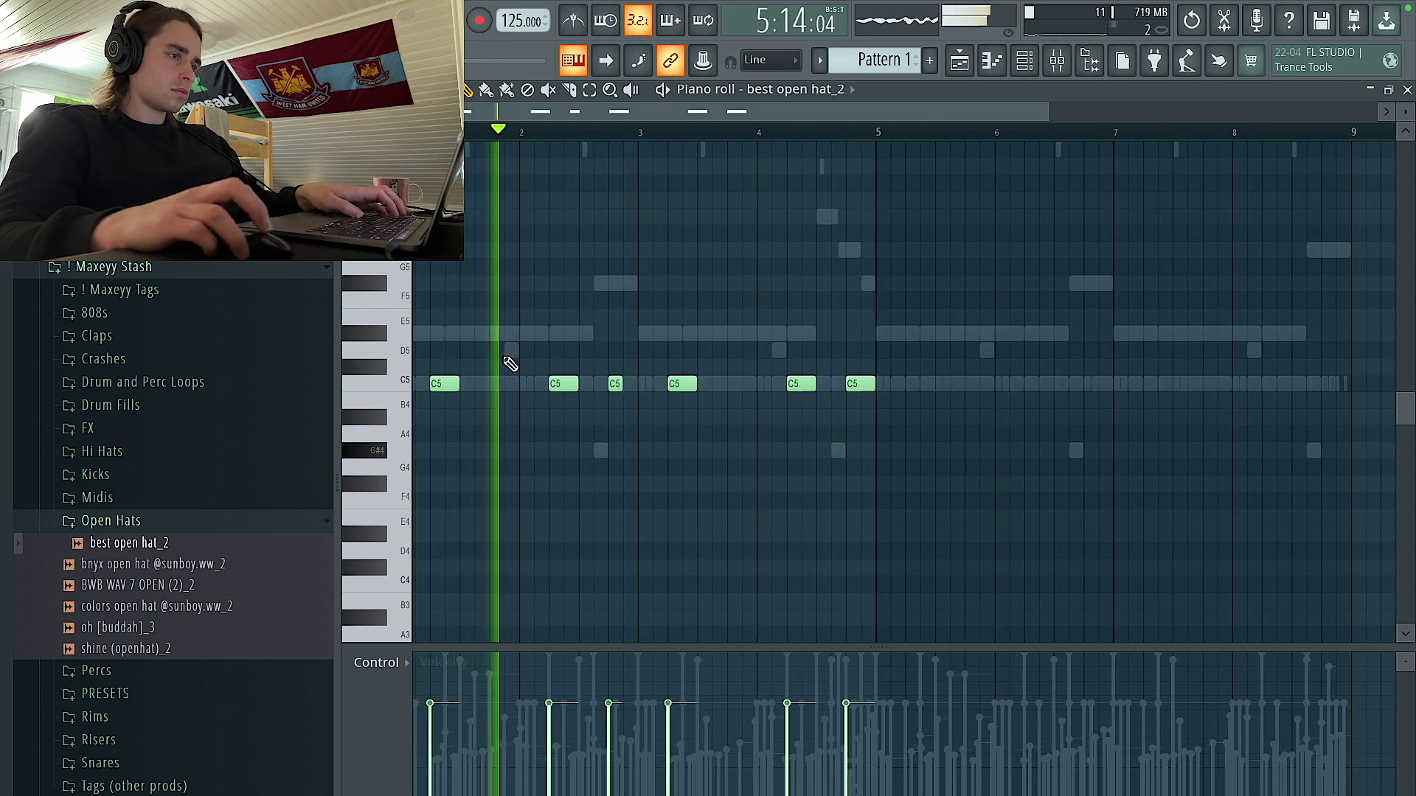
pyautogui.hotkey('ctrl', 'a')
pyautogui.hotkey('ctrl', 'd')
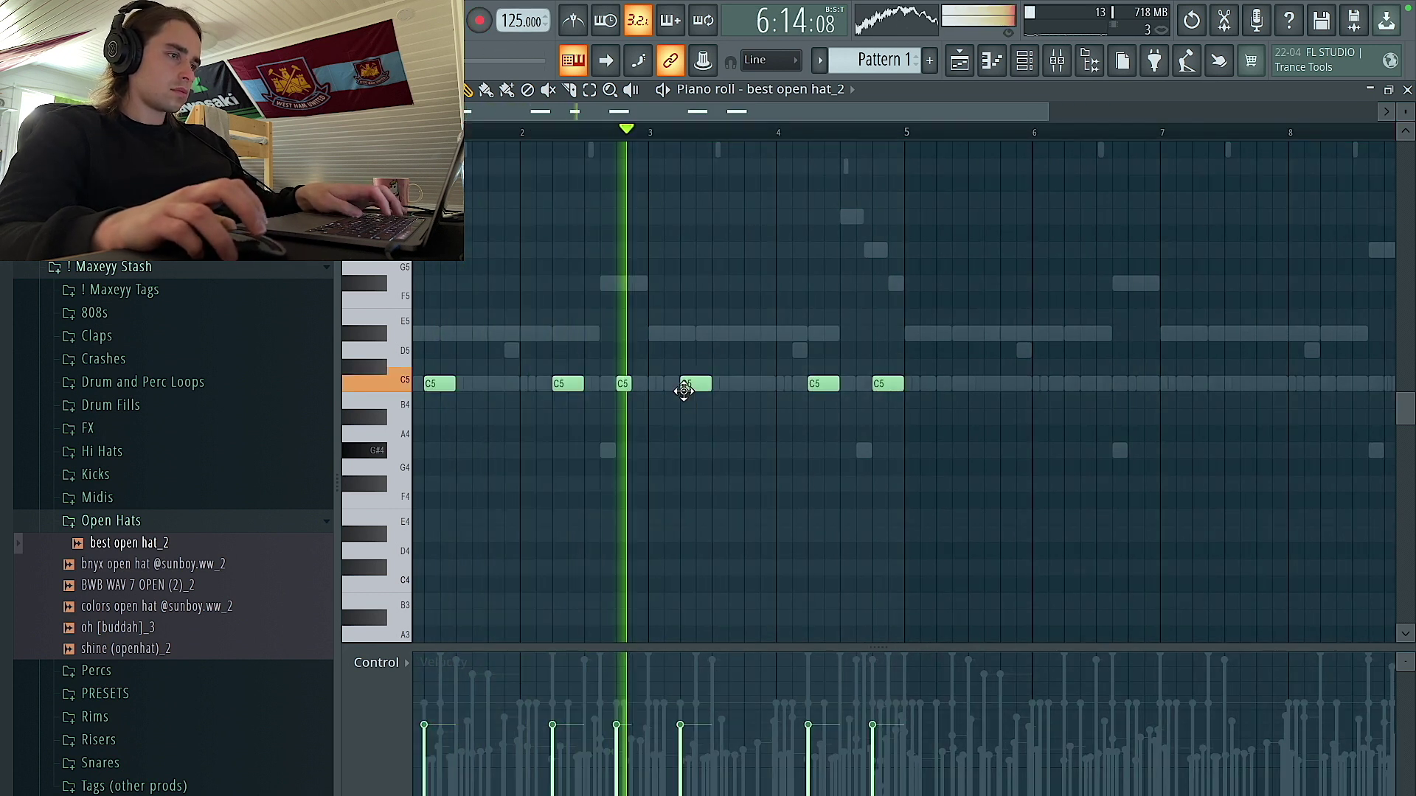
# Duplicate the open hat hits into bars 5 to 8 and shift the copies slightly earlier to repeat the original rhythm.
pyautogui.keyDown('ctrl'); pyautogui.scroll(-2, 680, 386); pyautogui.keyUp('ctrl')
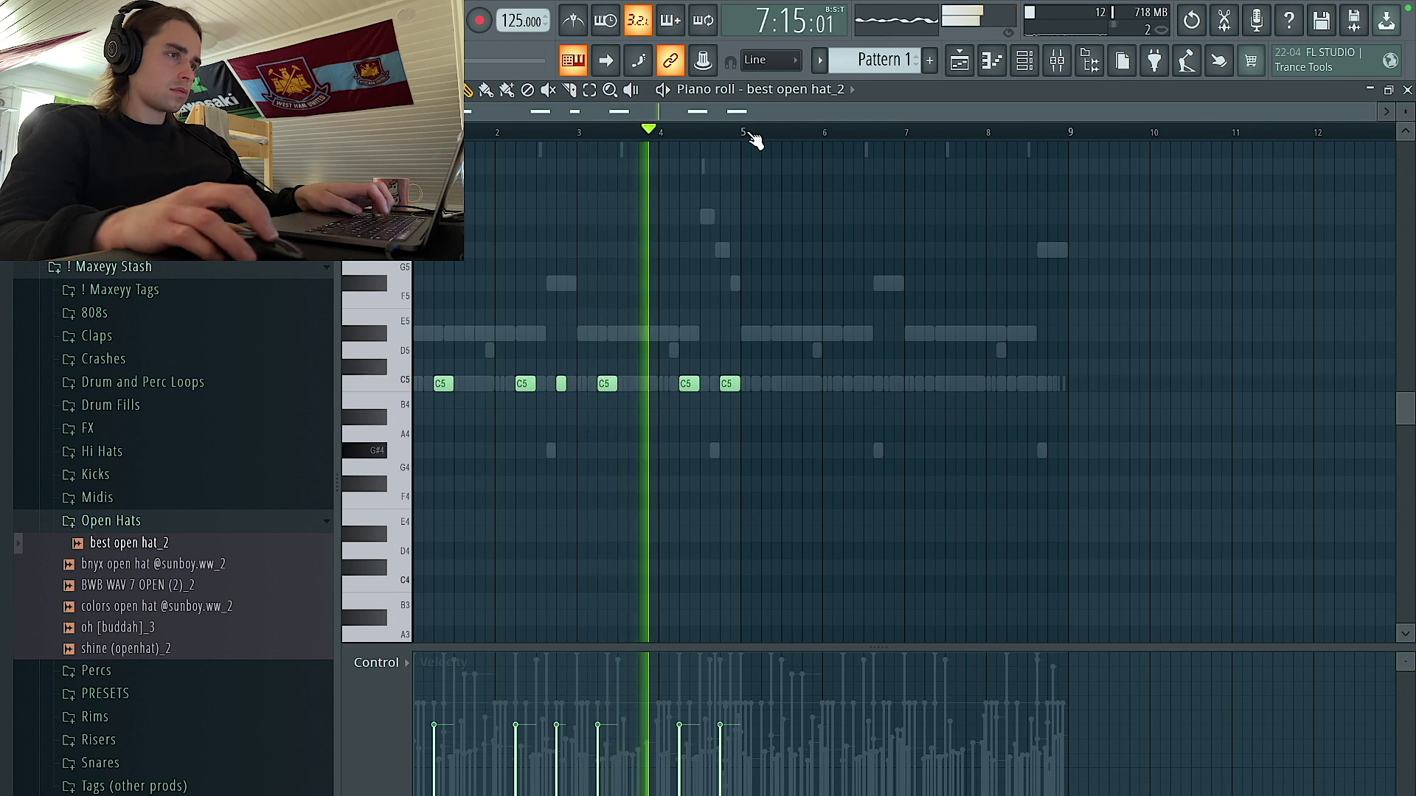
pyautogui.hotkey('ctrl', 'a')
pyautogui.press('Delete')
pyautogui.hotkey('ctrl', 'z')
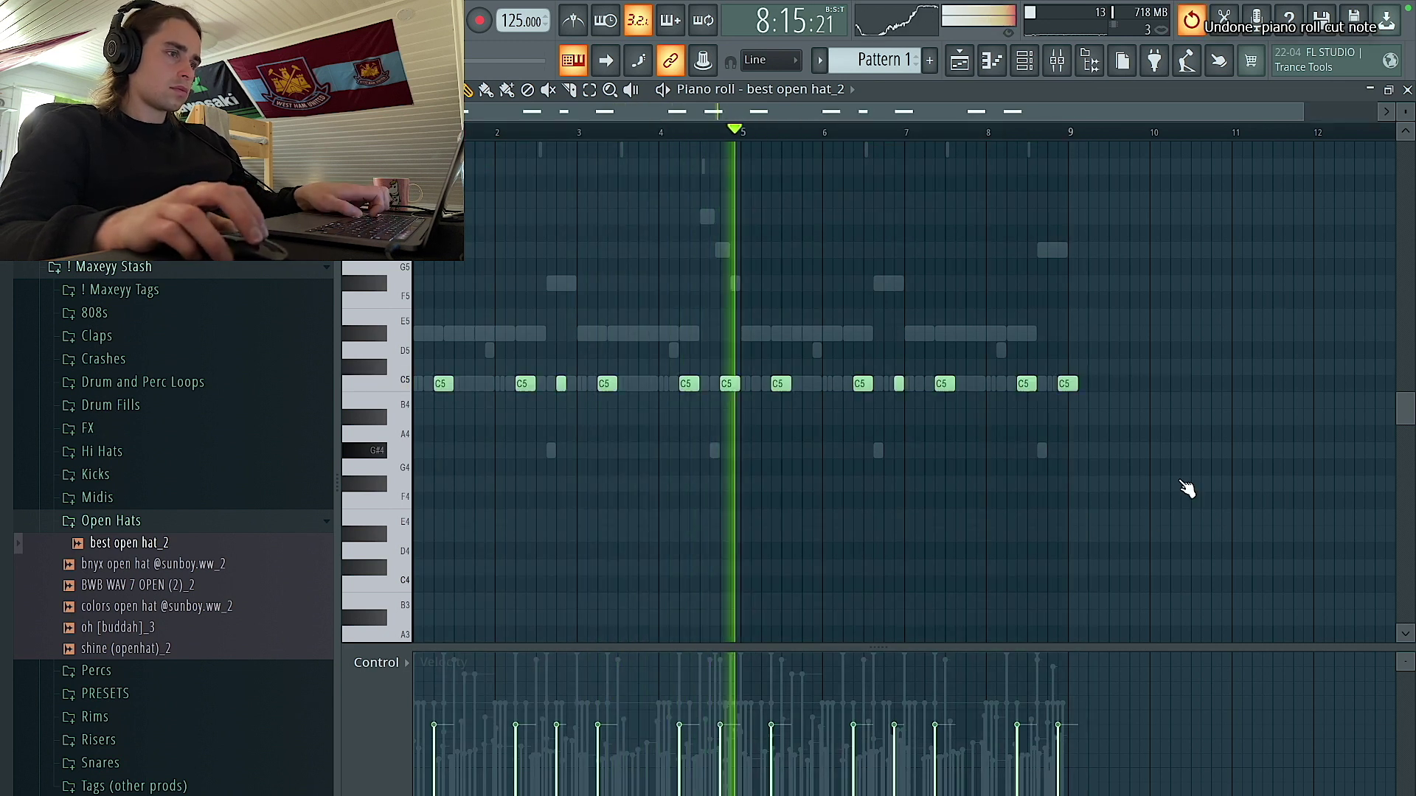
pyautogui.moveTo(1159, 459); pyautogui.dragTo(730, 298)
pyautogui.press('Delete')
pyautogui.hotkey('ctrl', 'z')
pyautogui.hotkey('ctrl', 'd')
pyautogui.press('F6')
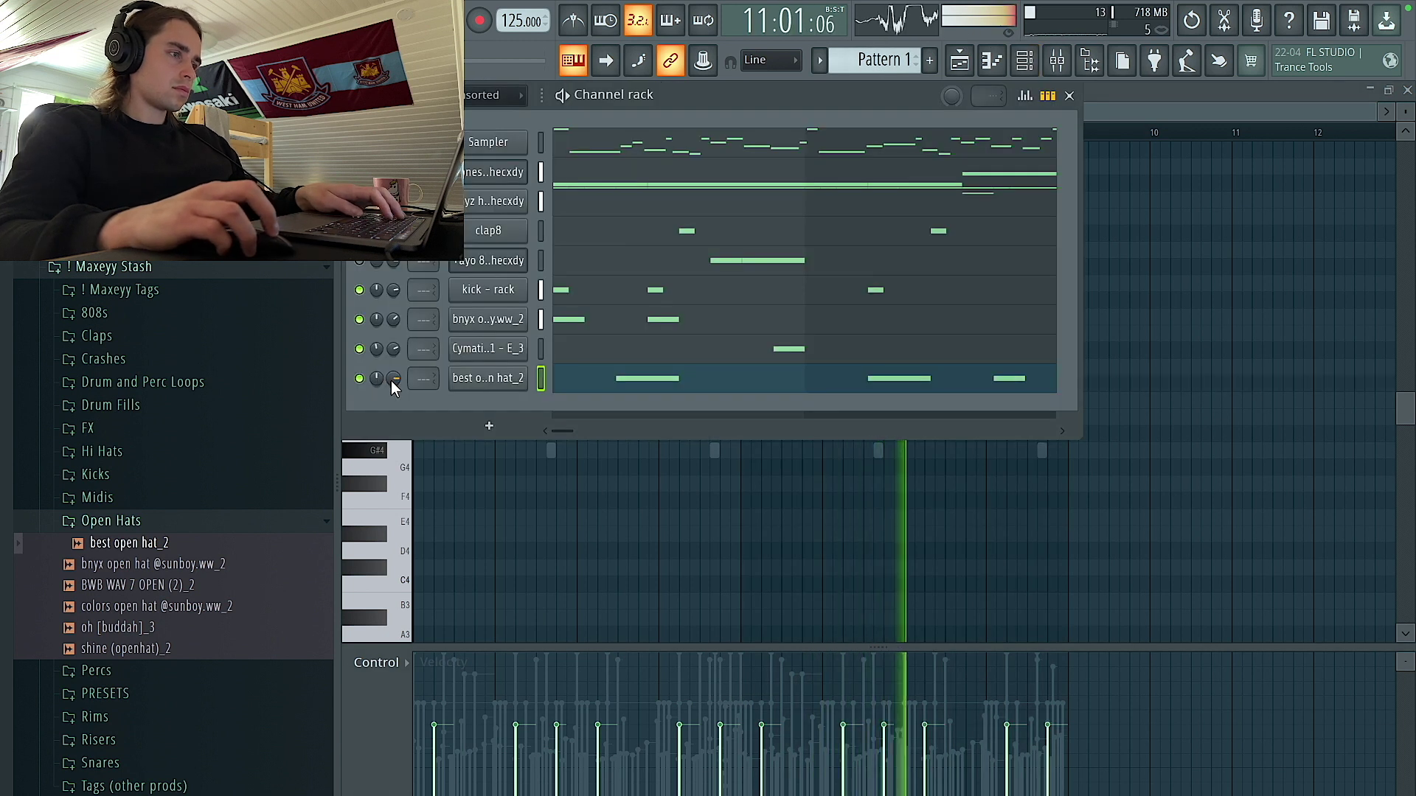
pyautogui.press('F6')
# In the playlist, slice a four-bar section from the full Hasta El Fin sample and place it on Track 4 at bar 13.
pyautogui.click(960, 60)
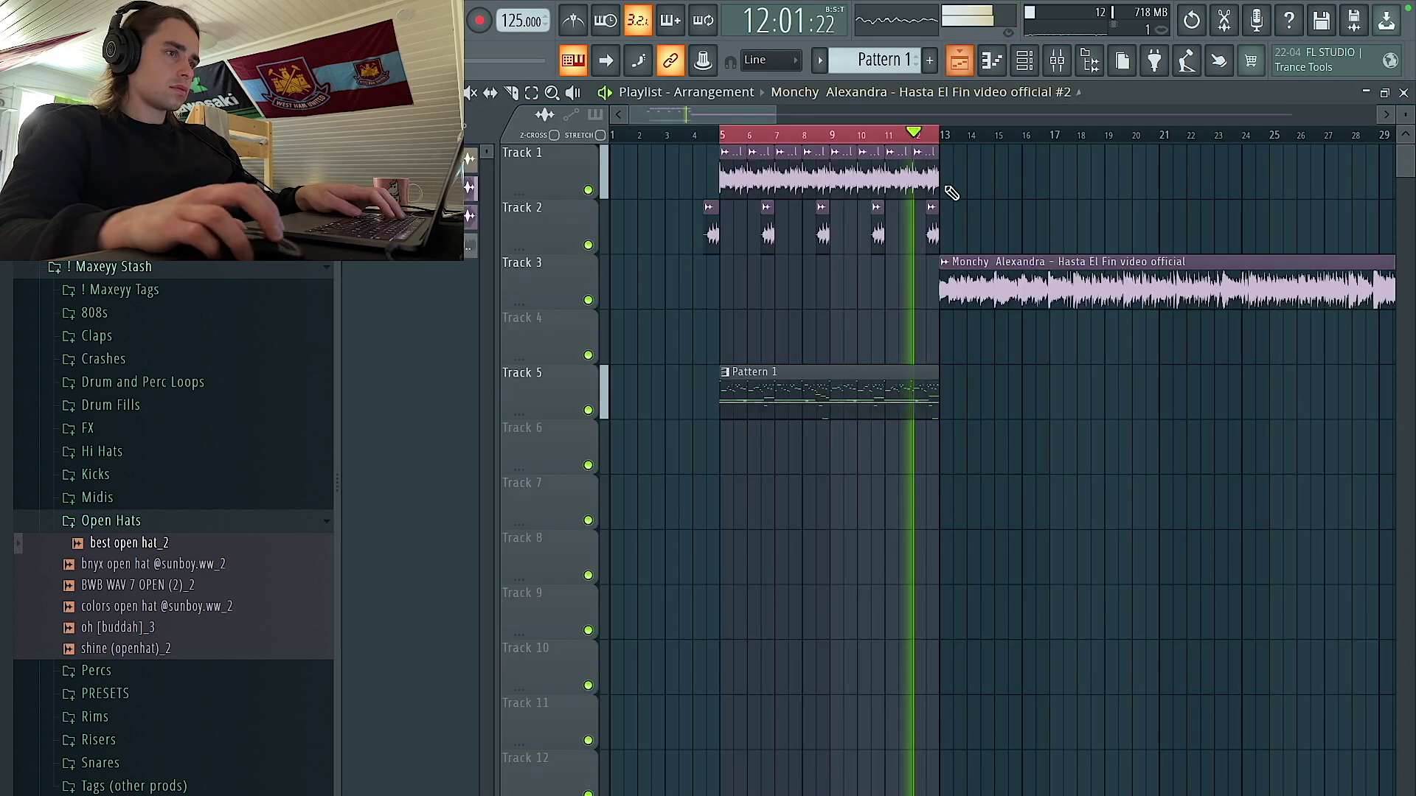
pyautogui.scroll(4, 1014, 398)
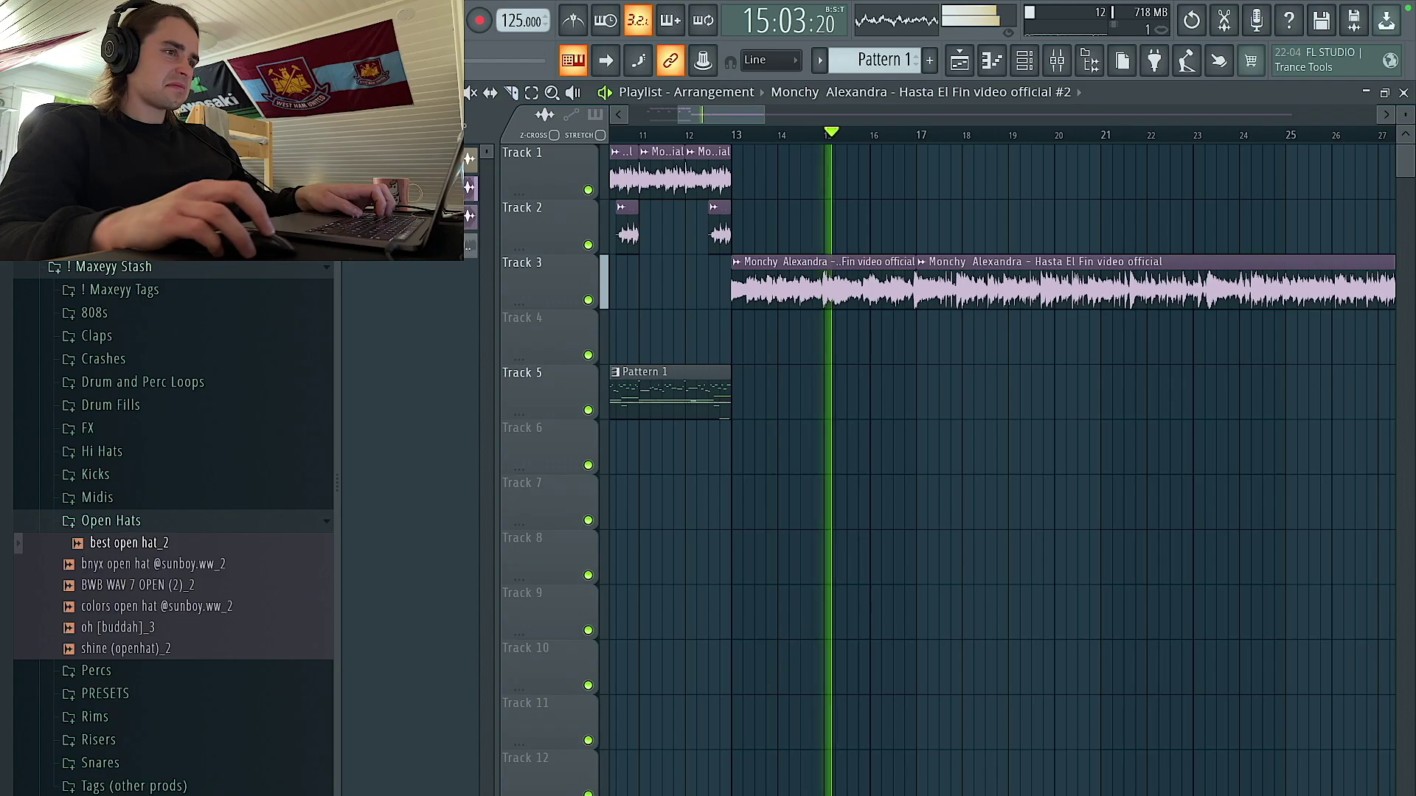
pyautogui.rightClick(1052, 306)
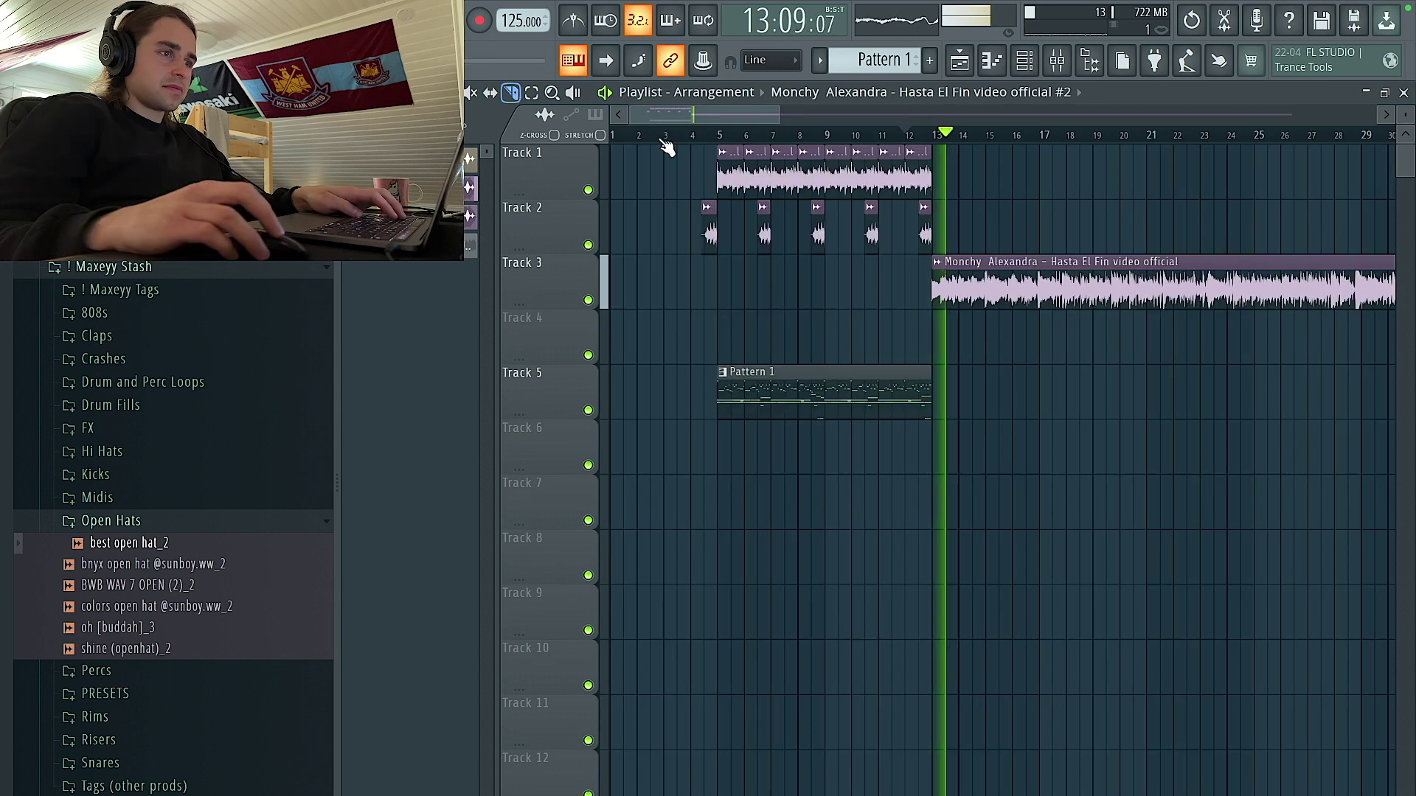
pyautogui.scroll(-4, 956, 291)
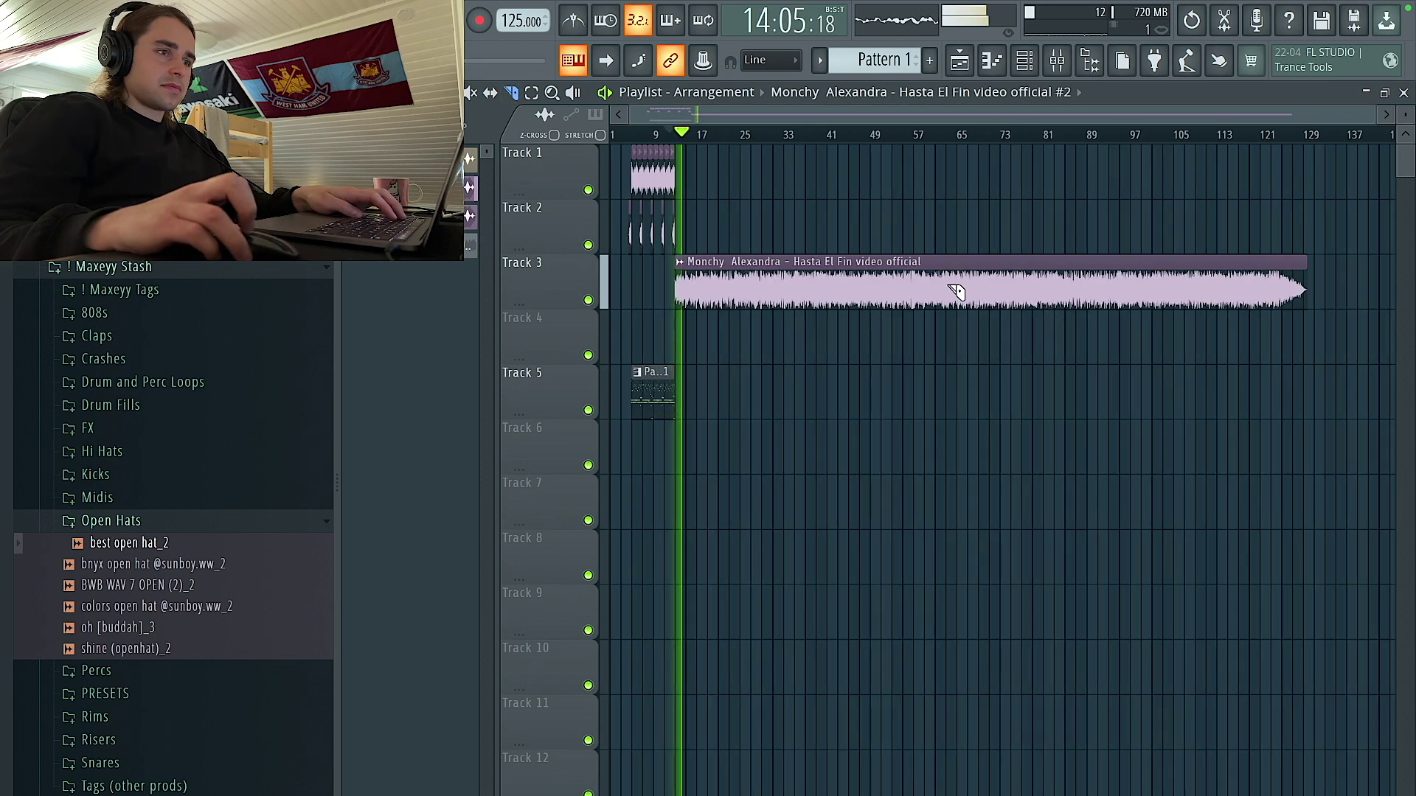
pyautogui.scroll(5, 857, 325)
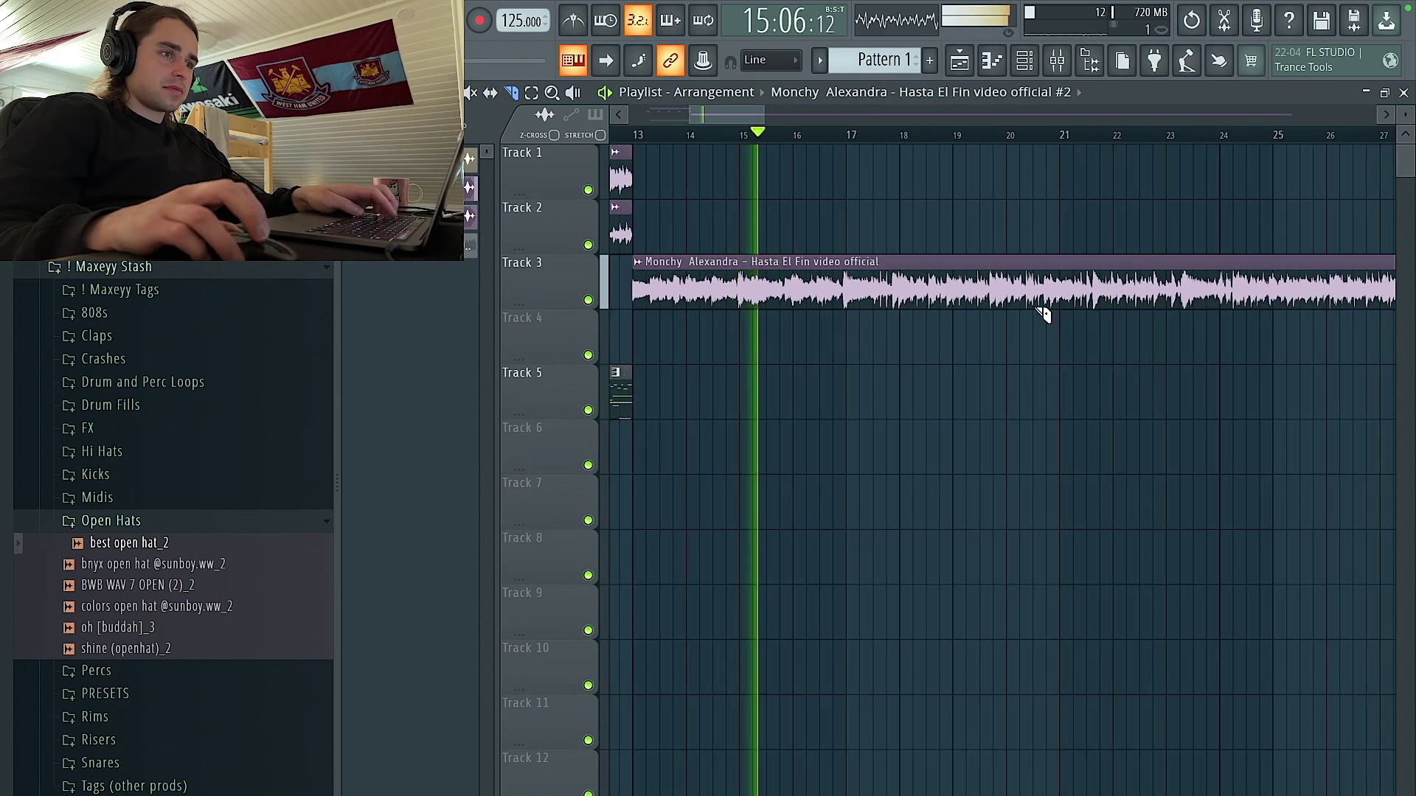
pyautogui.click(1062, 308)
pyautogui.rightClick(1117, 304)
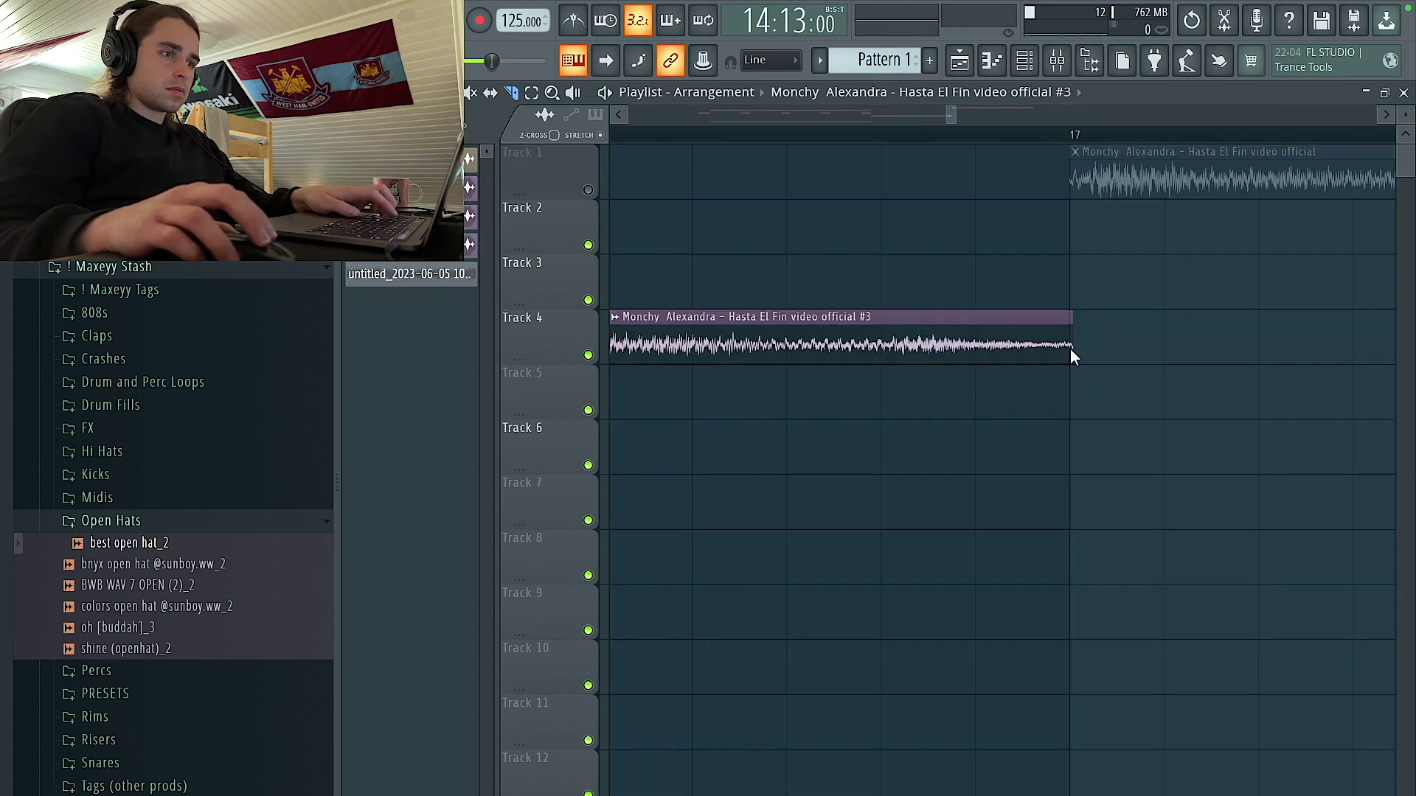
# Duplicate the sample slices and Pattern 1 from the first section so the copy starts at bar 17.
pyautogui.scroll(-4, 1181, 544)
pyautogui.moveTo(1220, 638)
pyautogui.mouseDown()
pyautogui.moveTo(671, 253)
pyautogui.moveTo(693, 203)
pyautogui.mouseUp()
pyautogui.hotkey('ctrl', 'b')
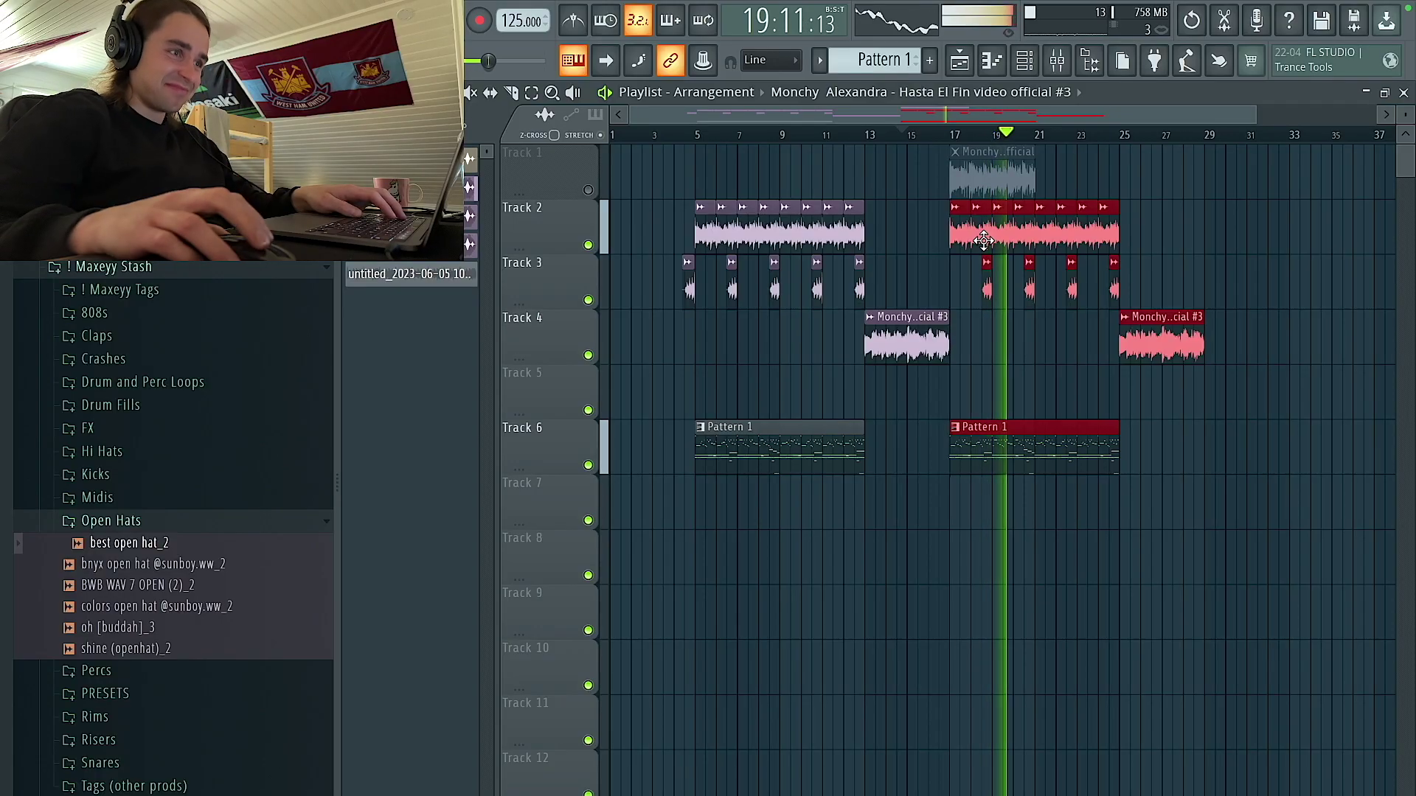
pyautogui.doubleClick(985, 240)
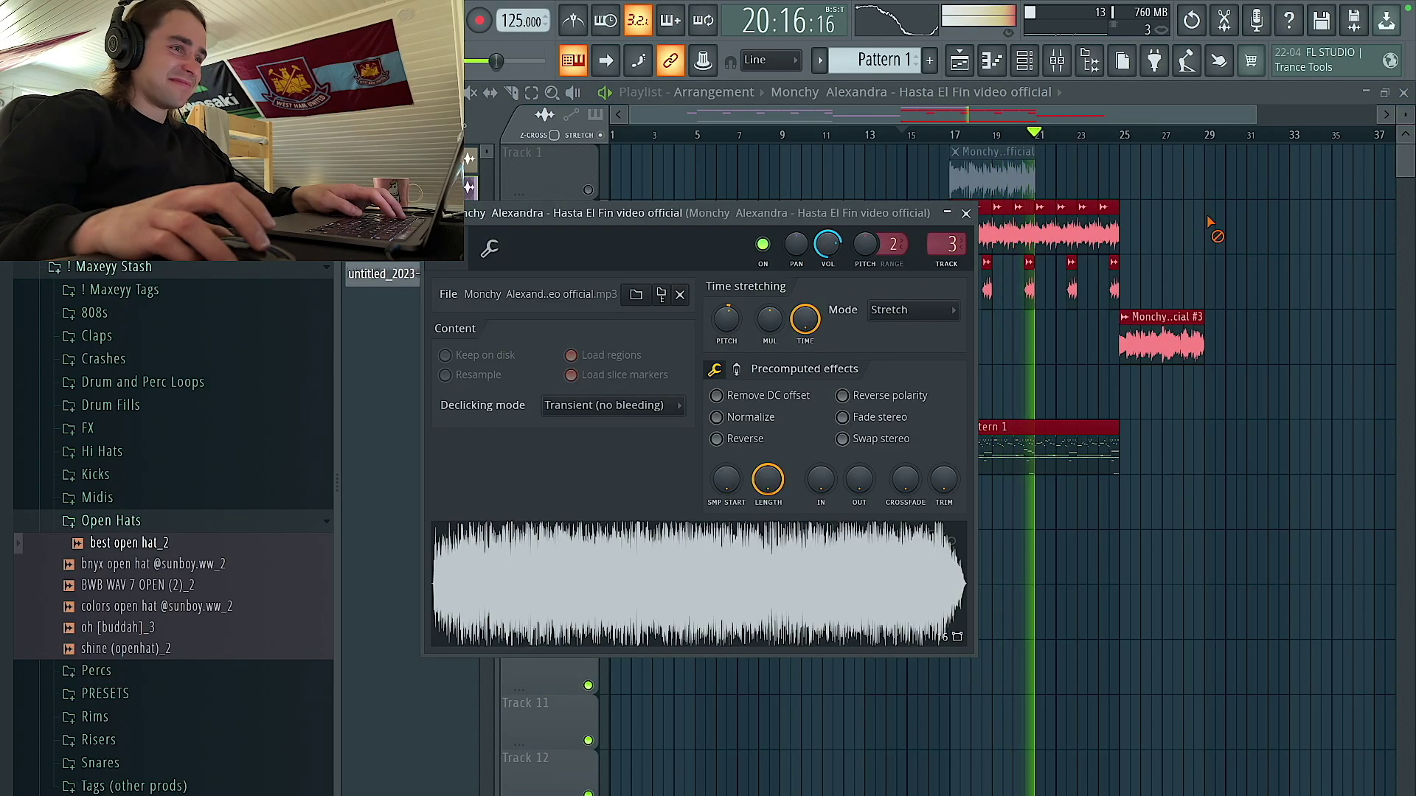
pyautogui.press('Escape')
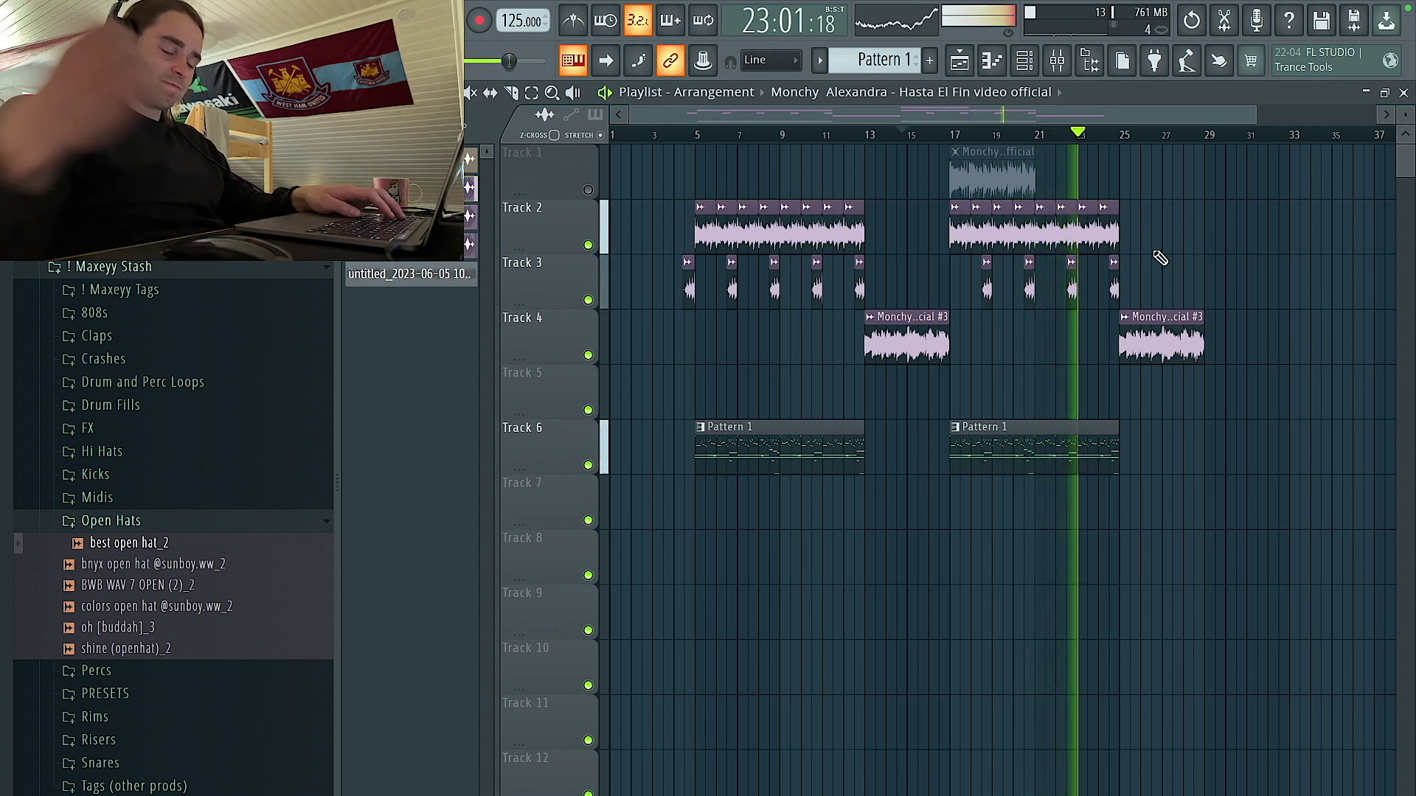
# Duplicate the copied section once more and place the two copies at bars 21 and 33.
pyautogui.keyDown('ctrl'); pyautogui.scroll(4, 1154, 286); pyautogui.keyUp('ctrl')
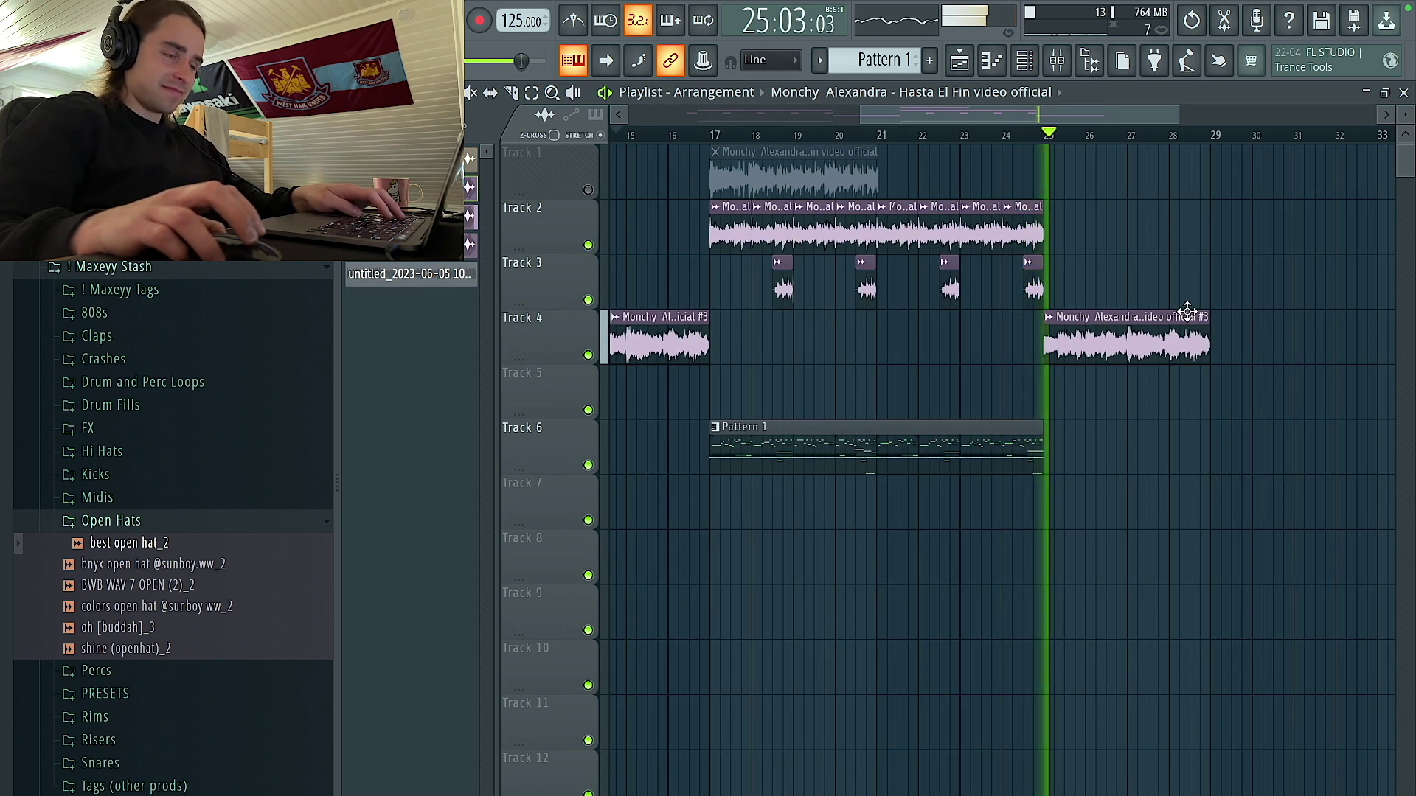
pyautogui.moveTo(1275, 529); pyautogui.dragTo(719, 229)
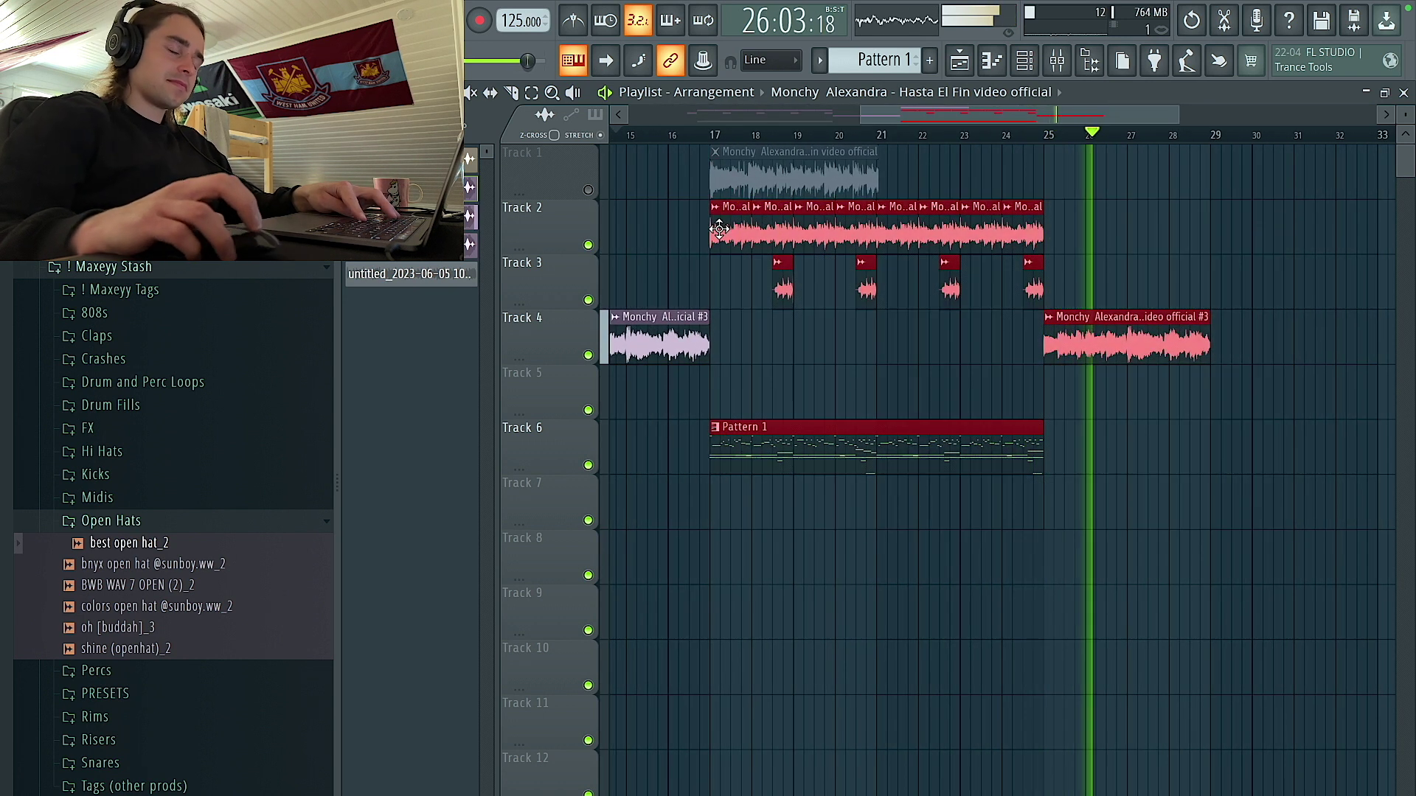
pyautogui.hotkey('ctrl', 'b')
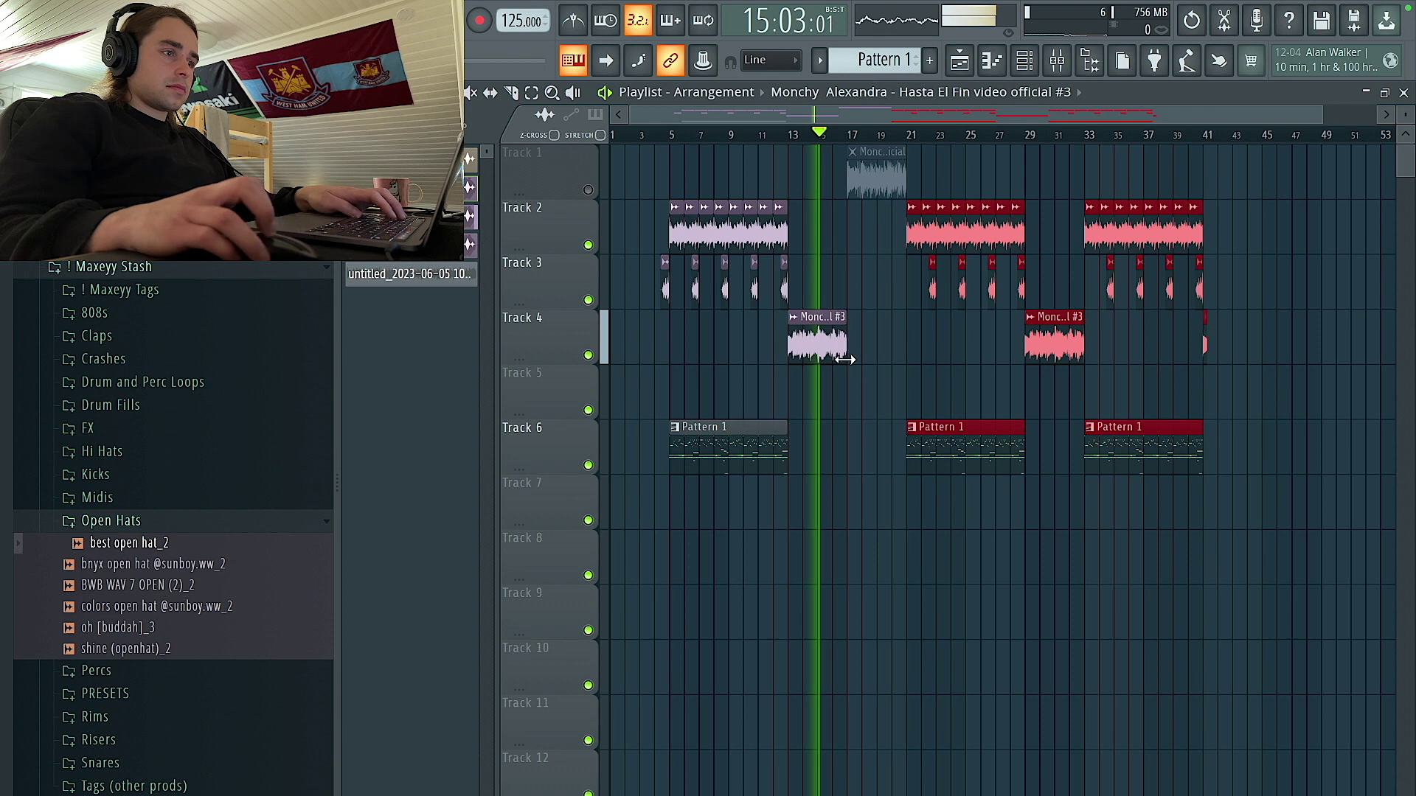
# Try to extend the Track 4 sample slice beyond bar 17.
pyautogui.scroll(4, 845, 359)
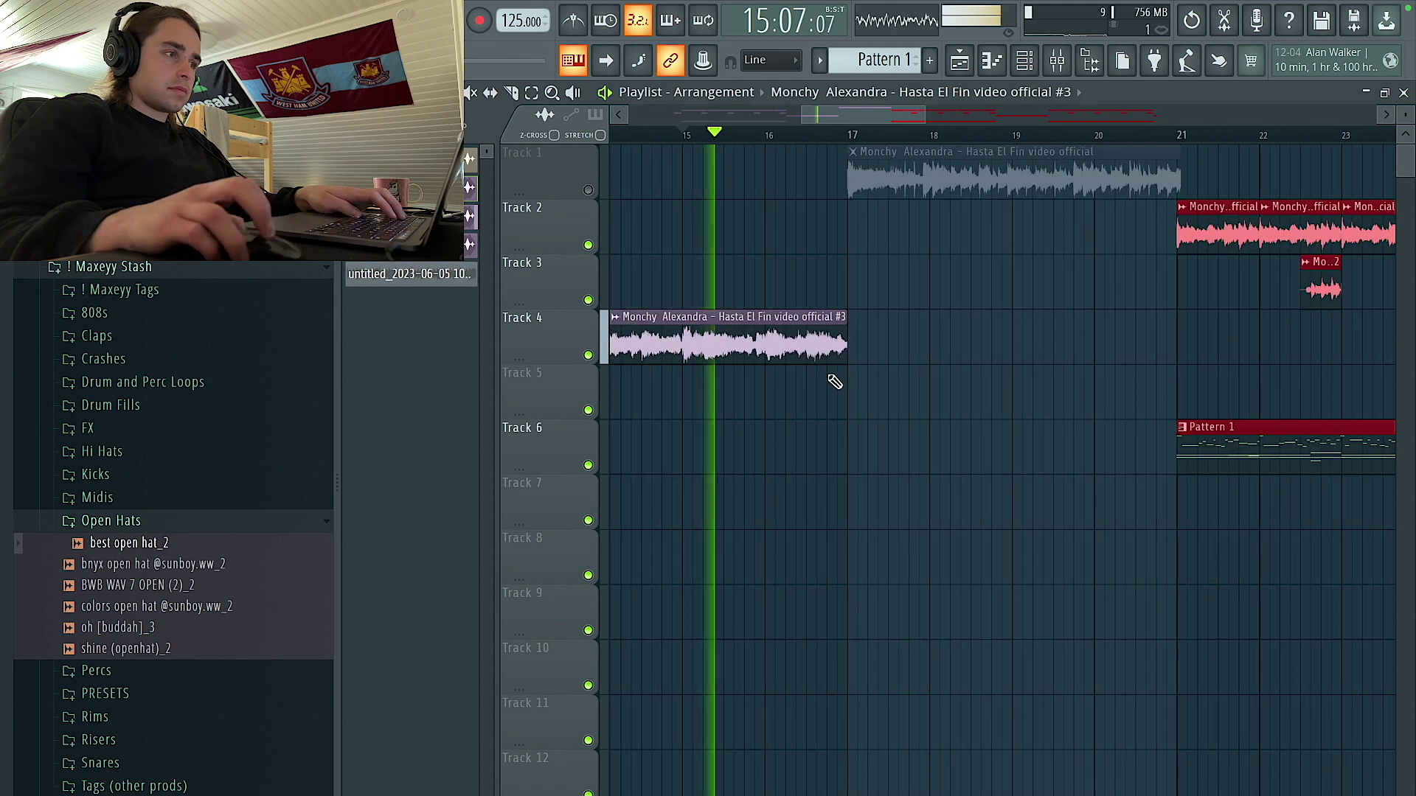
pyautogui.moveTo(846, 354); pyautogui.dragTo(909, 356)
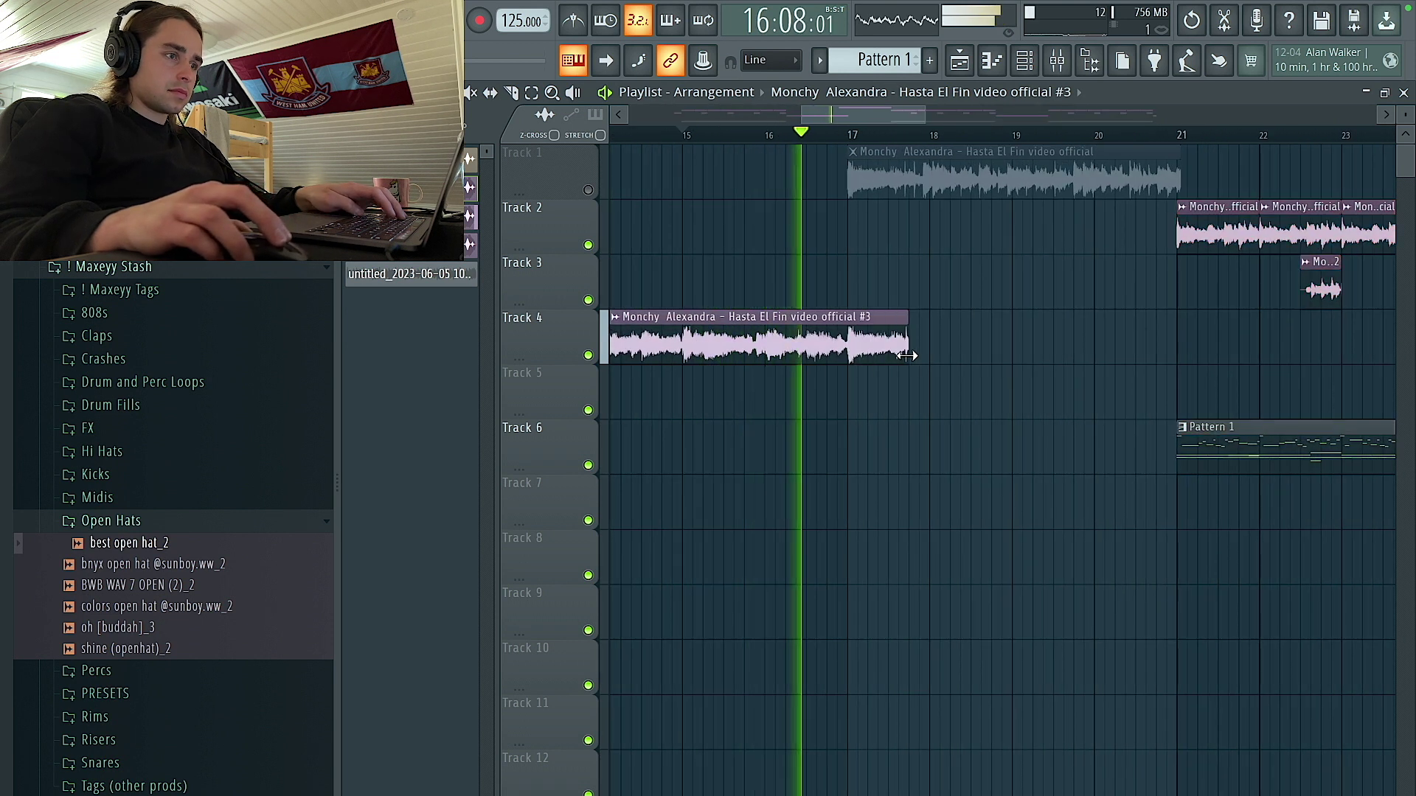
# Copy a half-bar slice of Tracks 2 and 6 from bar 21 to bar 1 and repeat it up to bar 3.
pyautogui.scroll(3, 893, 358)
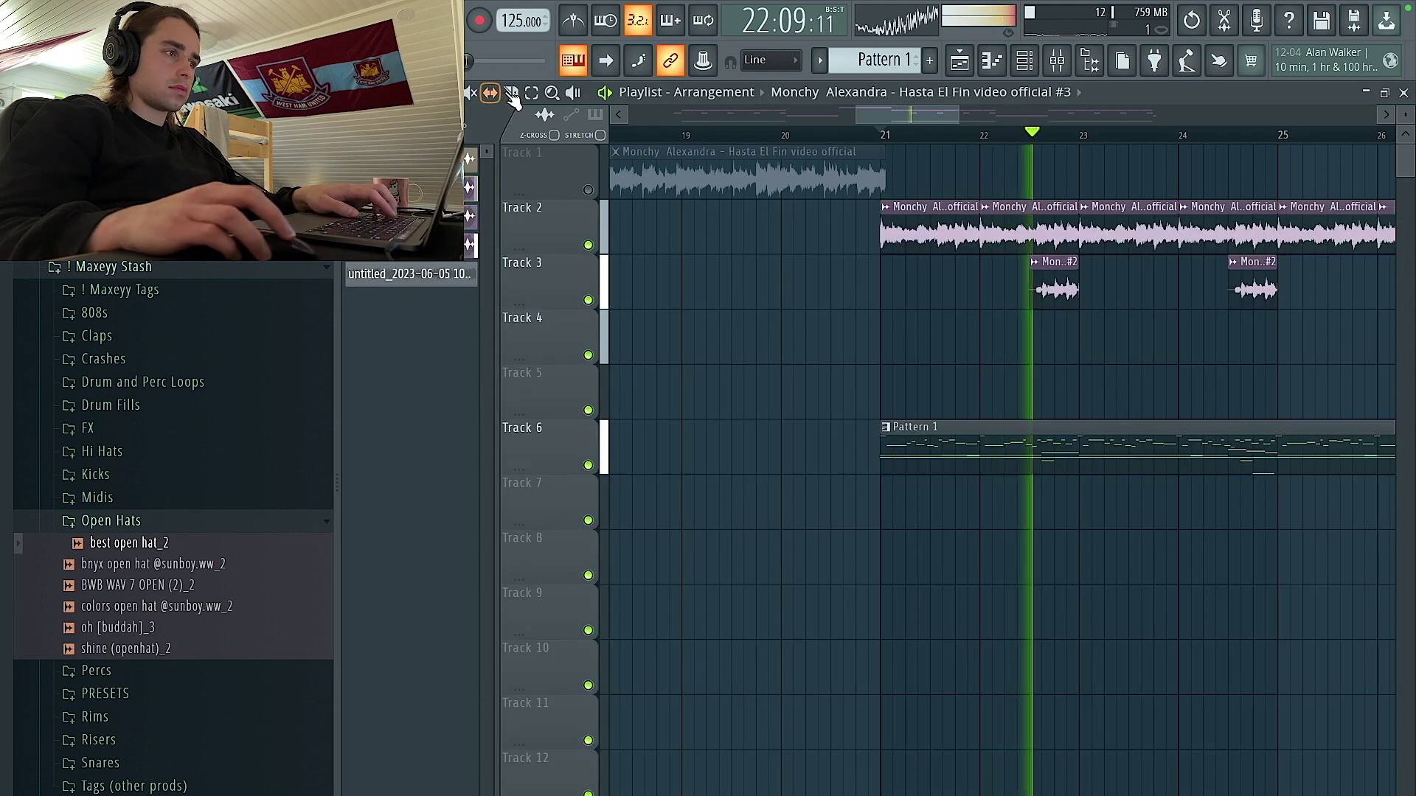
pyautogui.press('space')
pyautogui.scroll(-6, 928, 243)
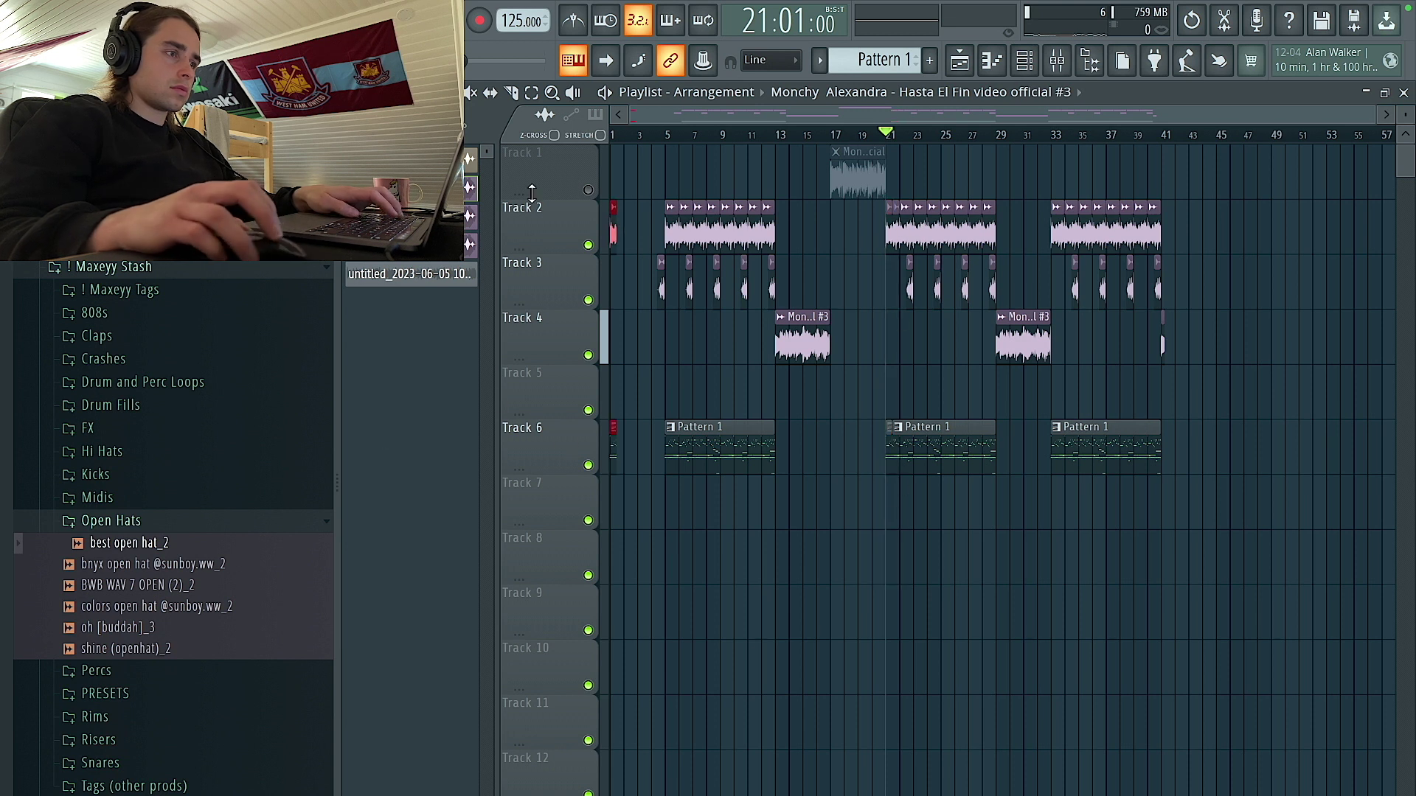
pyautogui.scroll(5, 521, 369)
pyautogui.hotkey('ctrl', 'b')
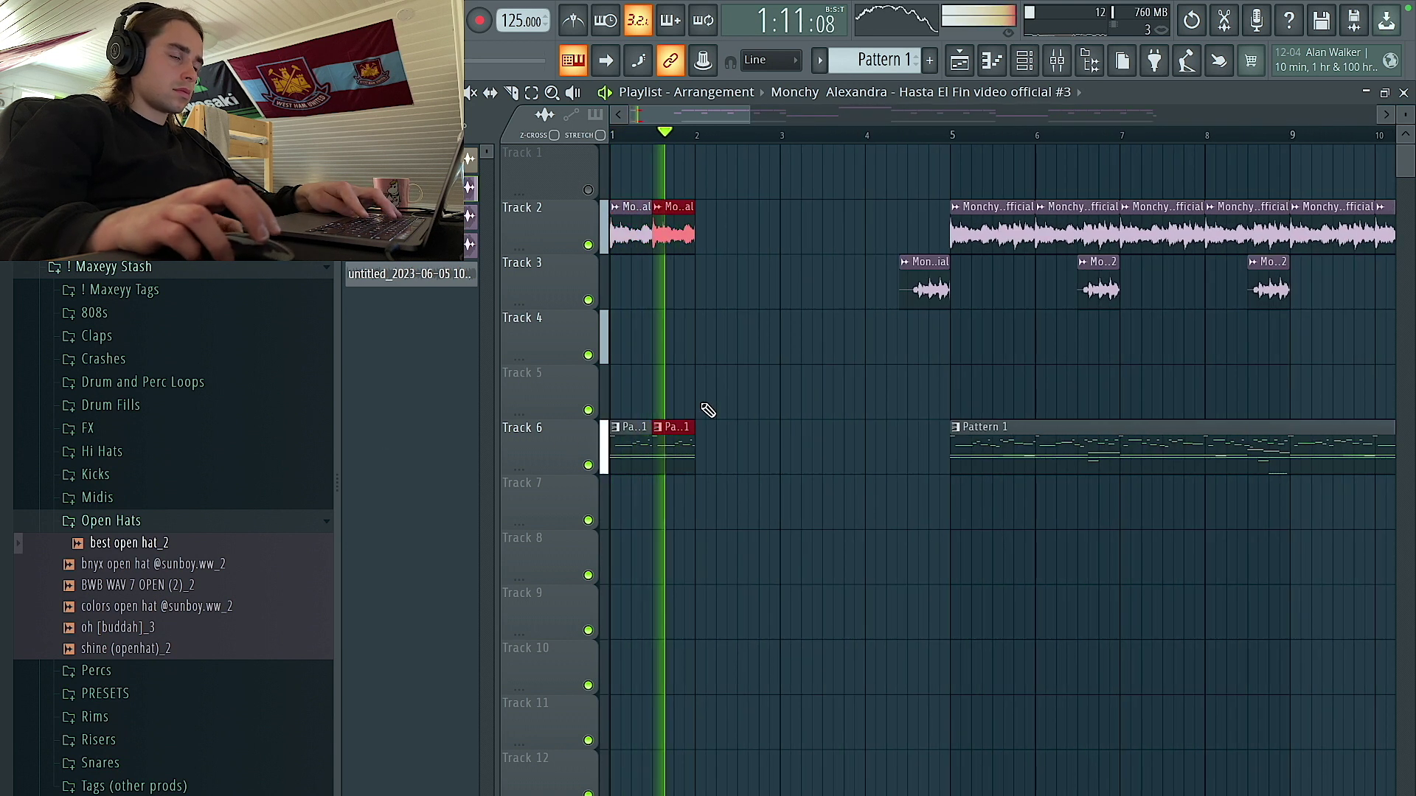
pyautogui.hotkey('ctrl', 'b')
pyautogui.hotkey('ctrl', 'b')
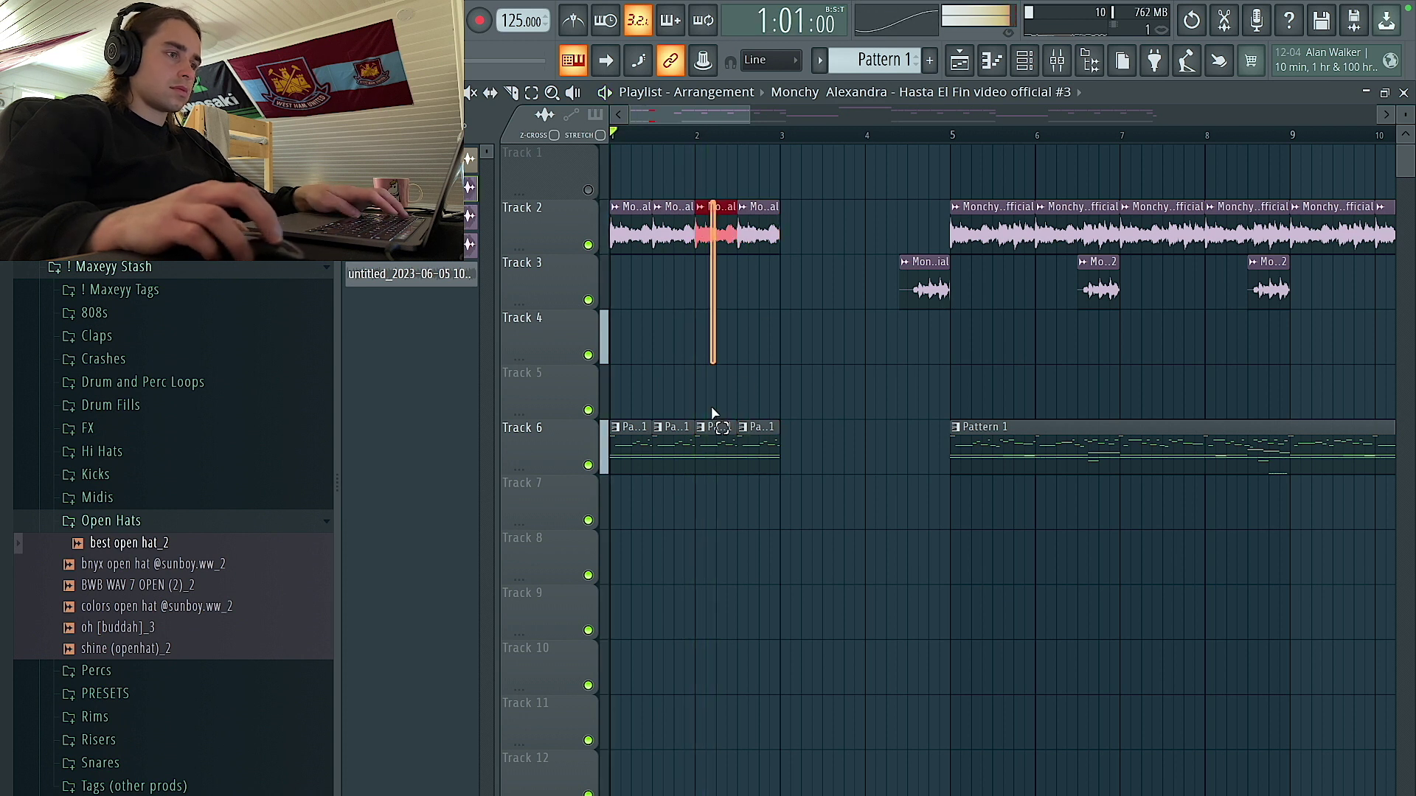
# Replace the last two half-bar intro pieces with three quarter-bar repeats on Tracks 2 and 6, starting at bar 2.
pyautogui.press('space')
pyautogui.moveTo(706, 462); pyautogui.dragTo(710, 462)
pyautogui.click(711, 483)
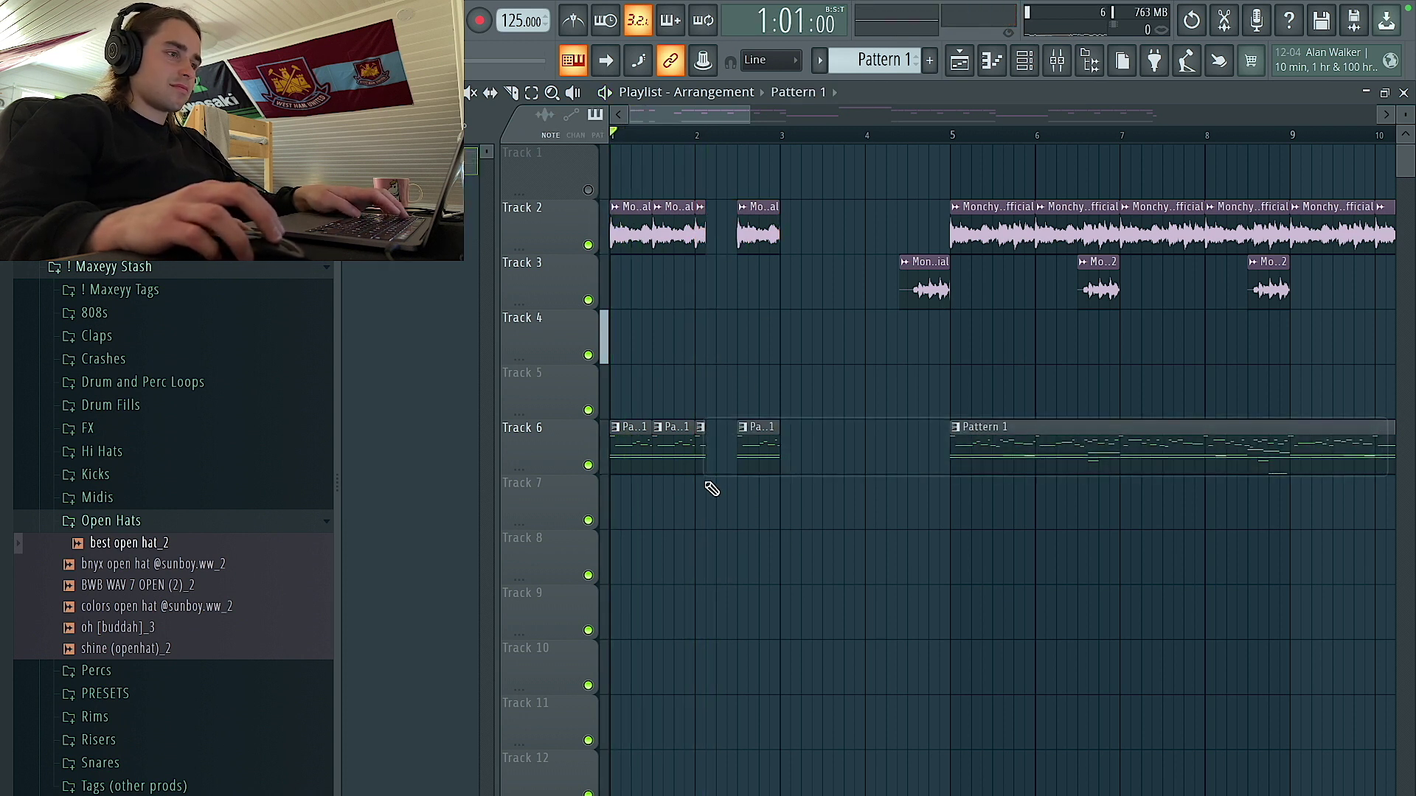
pyautogui.press('space')
pyautogui.moveTo(768, 472); pyautogui.dragTo(737, 462)
pyautogui.hotkey('ctrl', 'b')
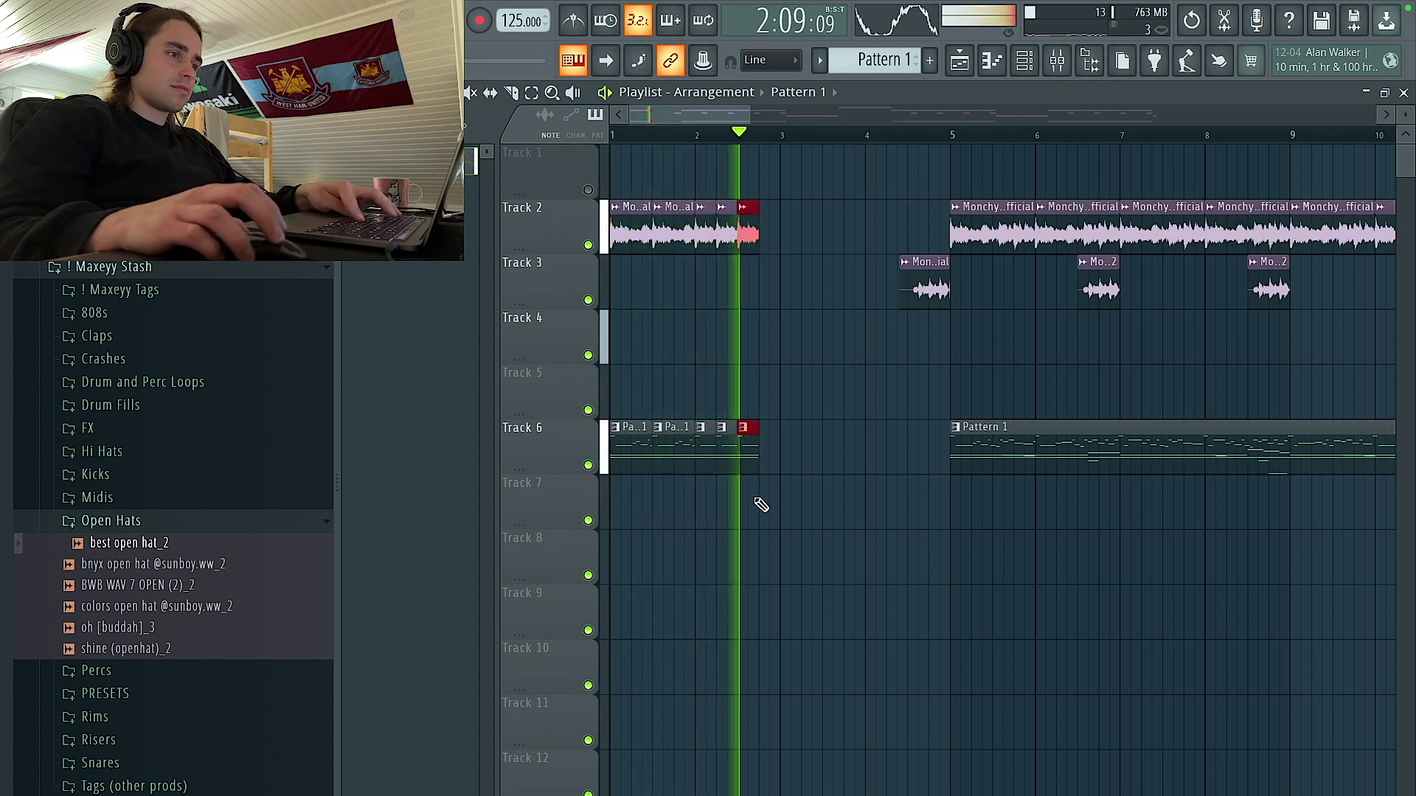
pyautogui.press('space')
pyautogui.press('space')
# Move the main sections two bars earlier so the first one starts at bar 3, right behind the stutter intro.
pyautogui.scroll(-5, 811, 515)
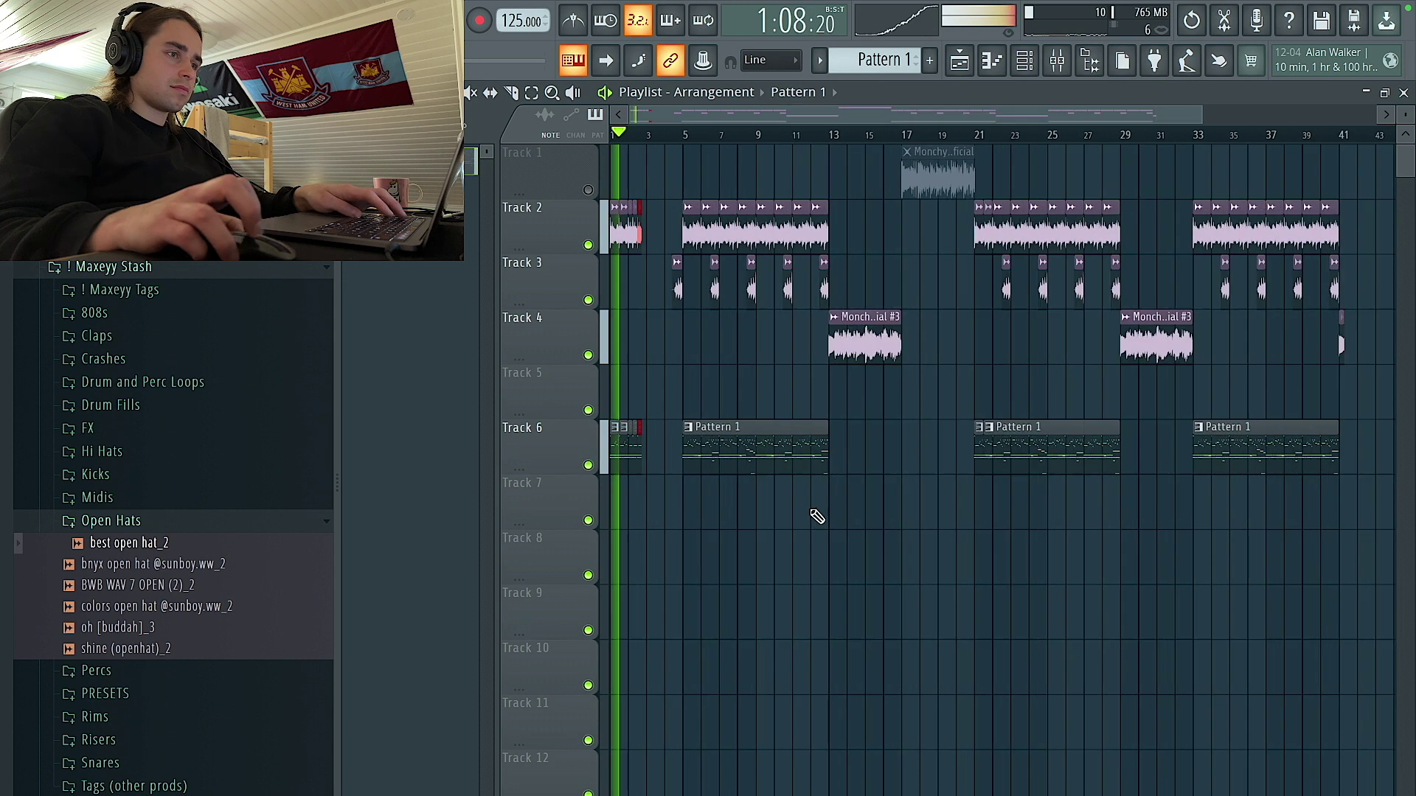
pyautogui.moveTo(1307, 632); pyautogui.dragTo(657, 199)
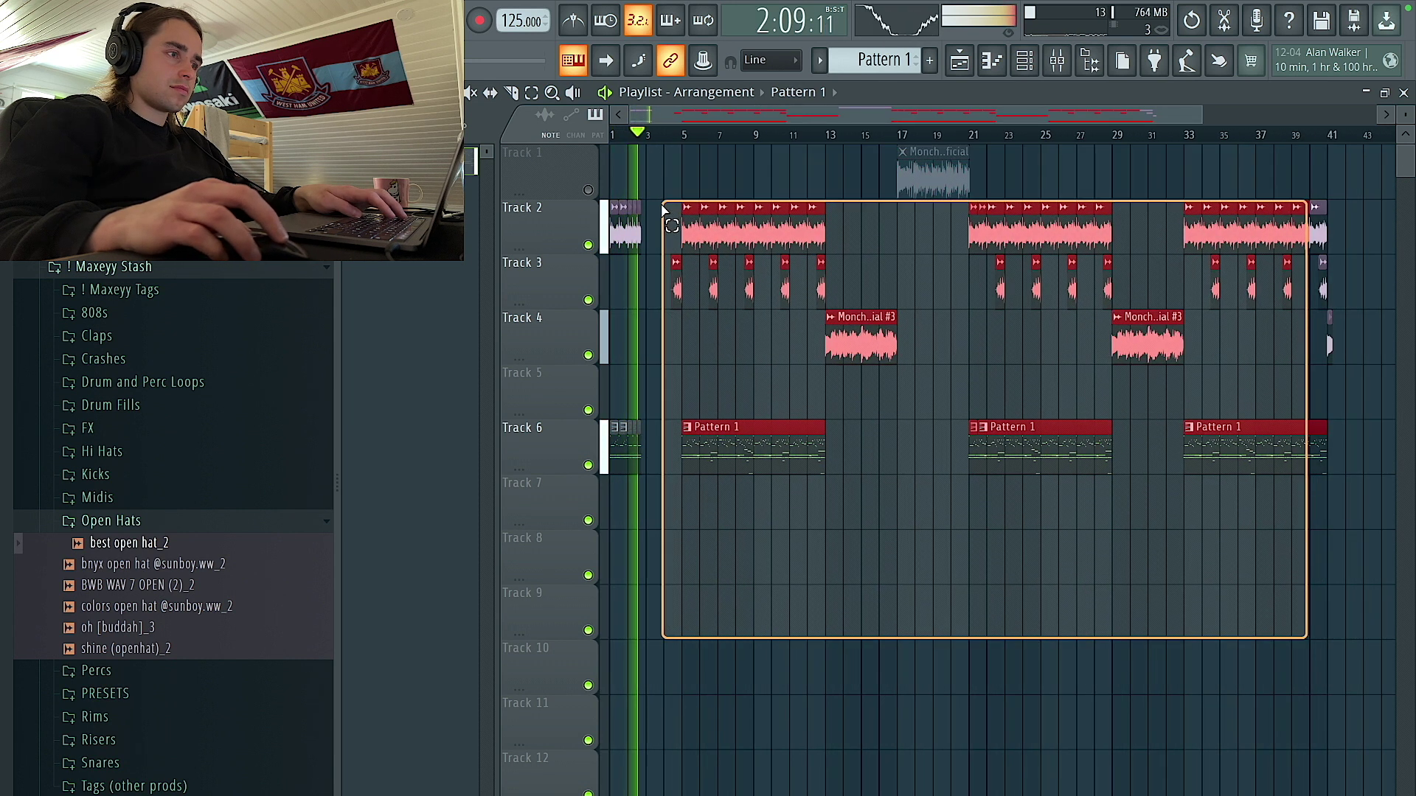
pyautogui.moveTo(691, 245); pyautogui.dragTo(656, 246)
pyautogui.scroll(5, 636, 288)
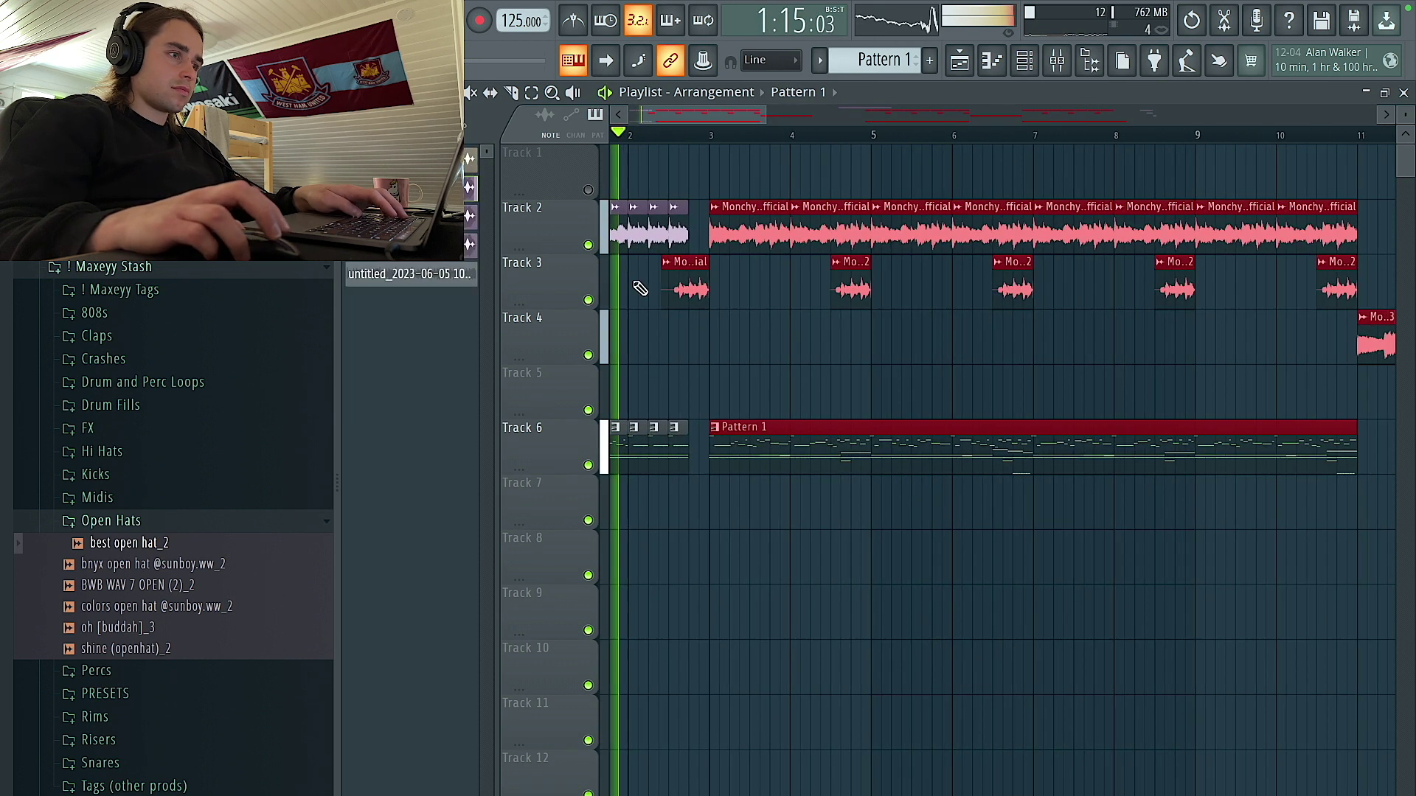
pyautogui.click(640, 325)
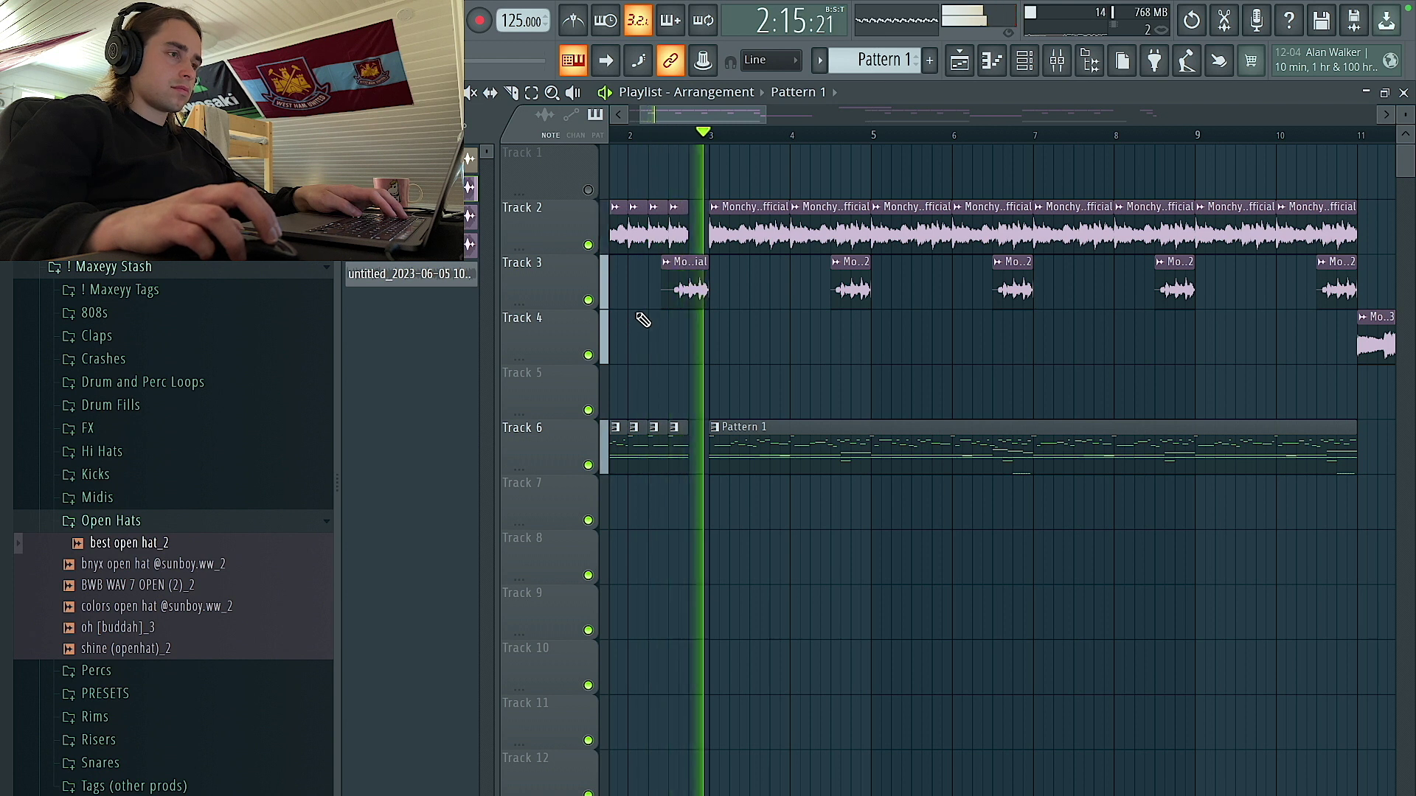
# Move the leftover end clips on Tracks 2, 3 and 4 two bars earlier to close the gap in the last section.
pyautogui.scroll(-4, 724, 325)
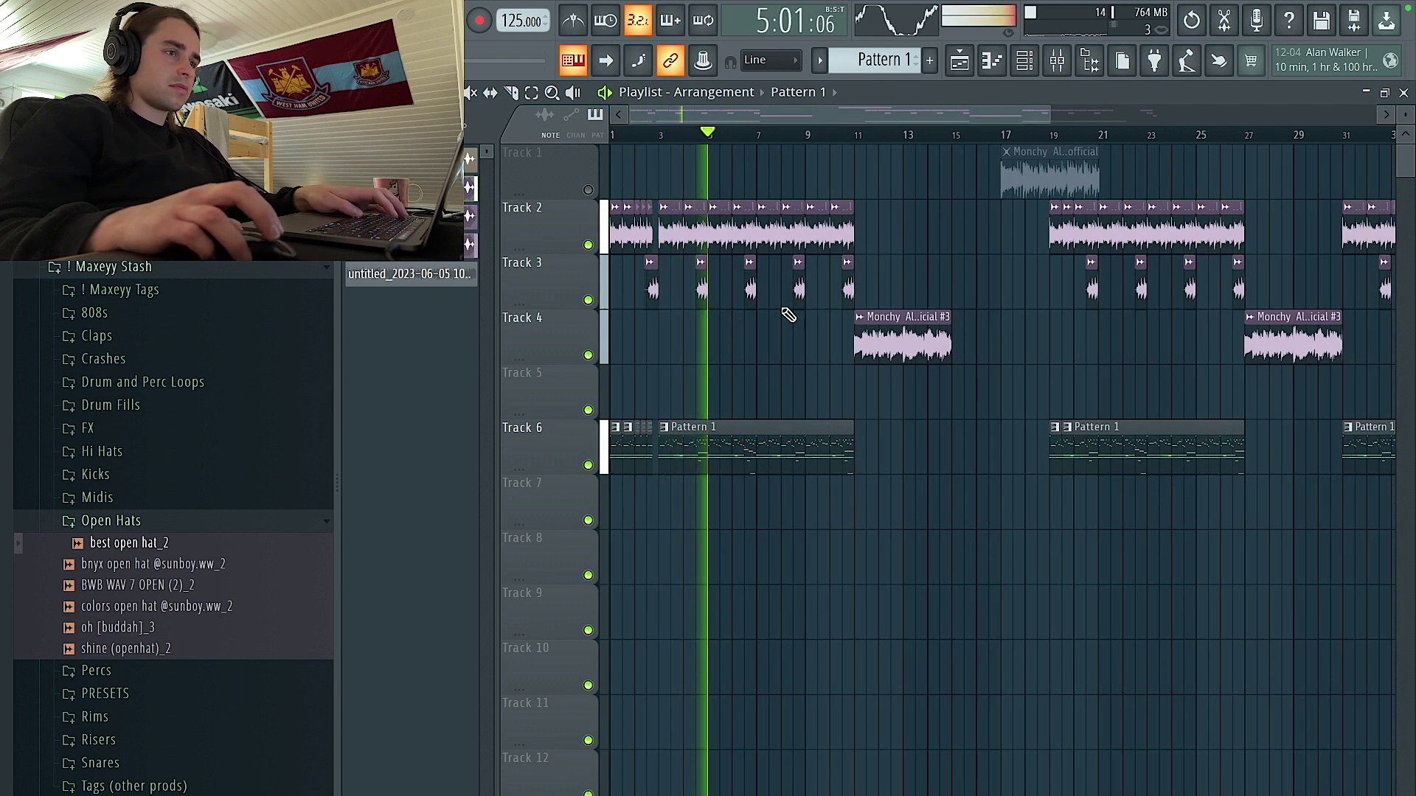
pyautogui.scroll(2, 656, 351)
pyautogui.scroll(-5, 683, 348)
pyautogui.moveTo(1217, 581); pyautogui.dragTo(646, 243)
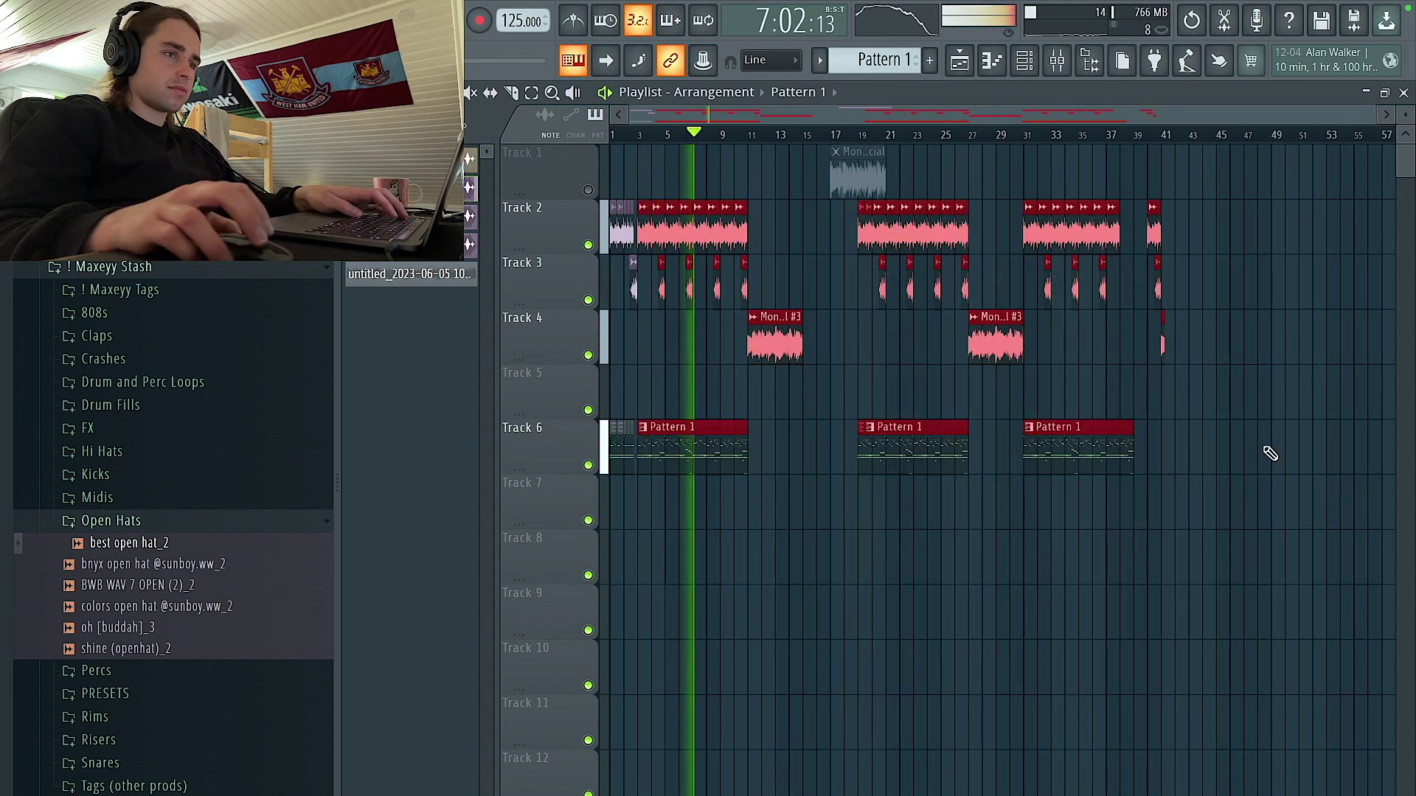
pyautogui.scroll(3, 1194, 465)
pyautogui.scroll(-2, 1106, 443)
pyautogui.moveTo(1106, 528); pyautogui.dragTo(970, 232)
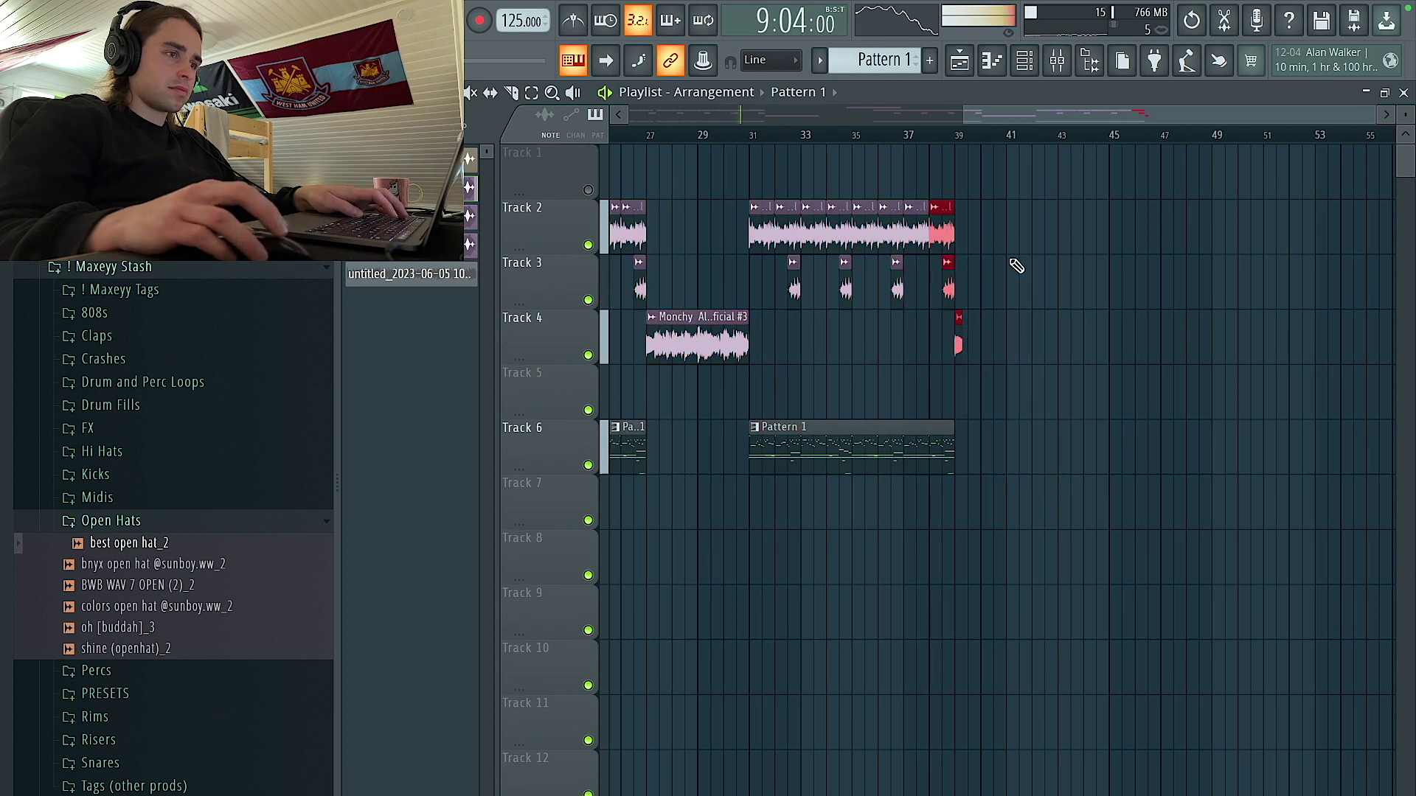
pyautogui.scroll(-3, 1084, 316)
pyautogui.scroll(2, 708, 363)
pyautogui.scroll(-2, 769, 369)
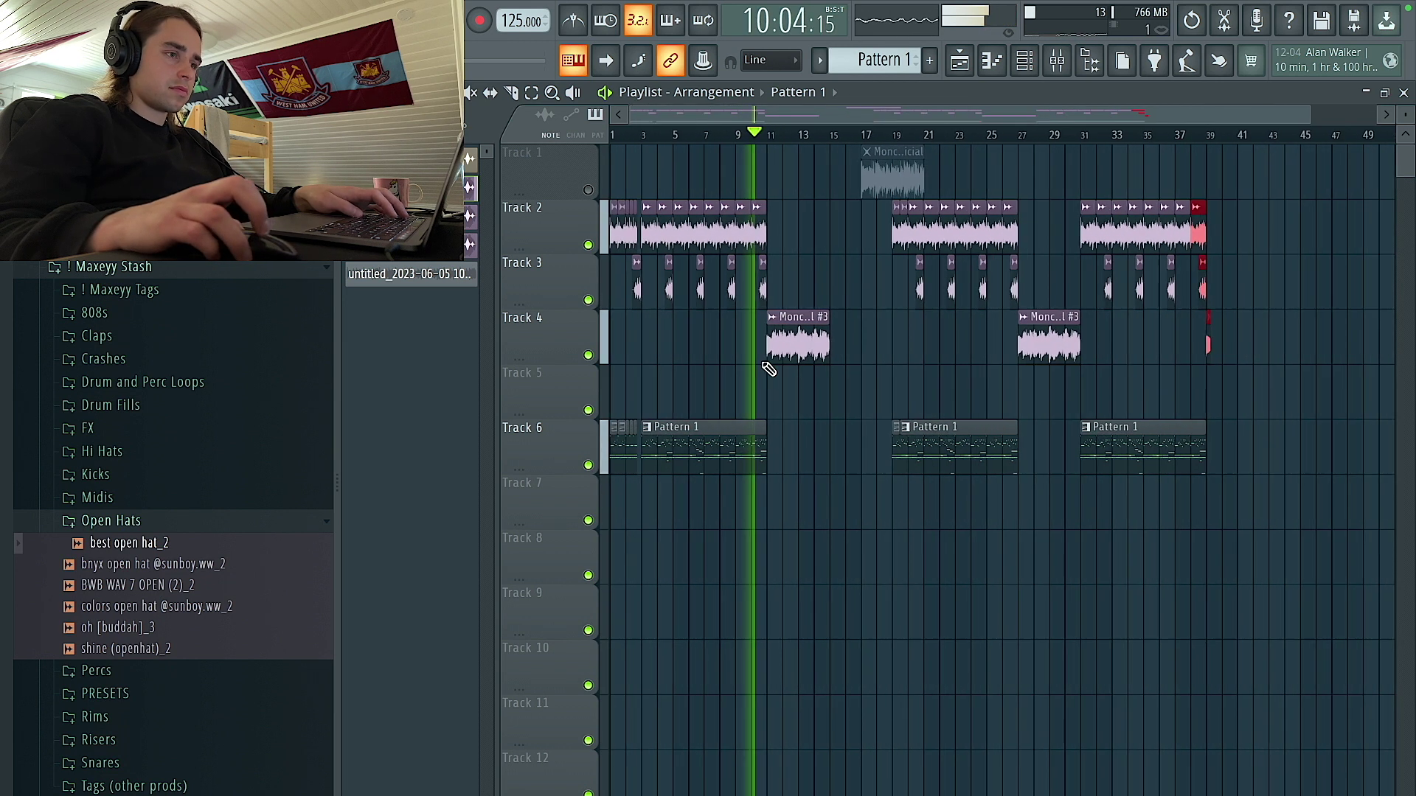
# Move the sections from bar 19 onward four bars earlier to start at bar 15, right behind the Track 4 clip.
pyautogui.moveTo(1276, 584); pyautogui.dragTo(891, 199)
pyautogui.scroll(4, 937, 295)
pyautogui.moveTo(792, 236); pyautogui.dragTo(828, 275)
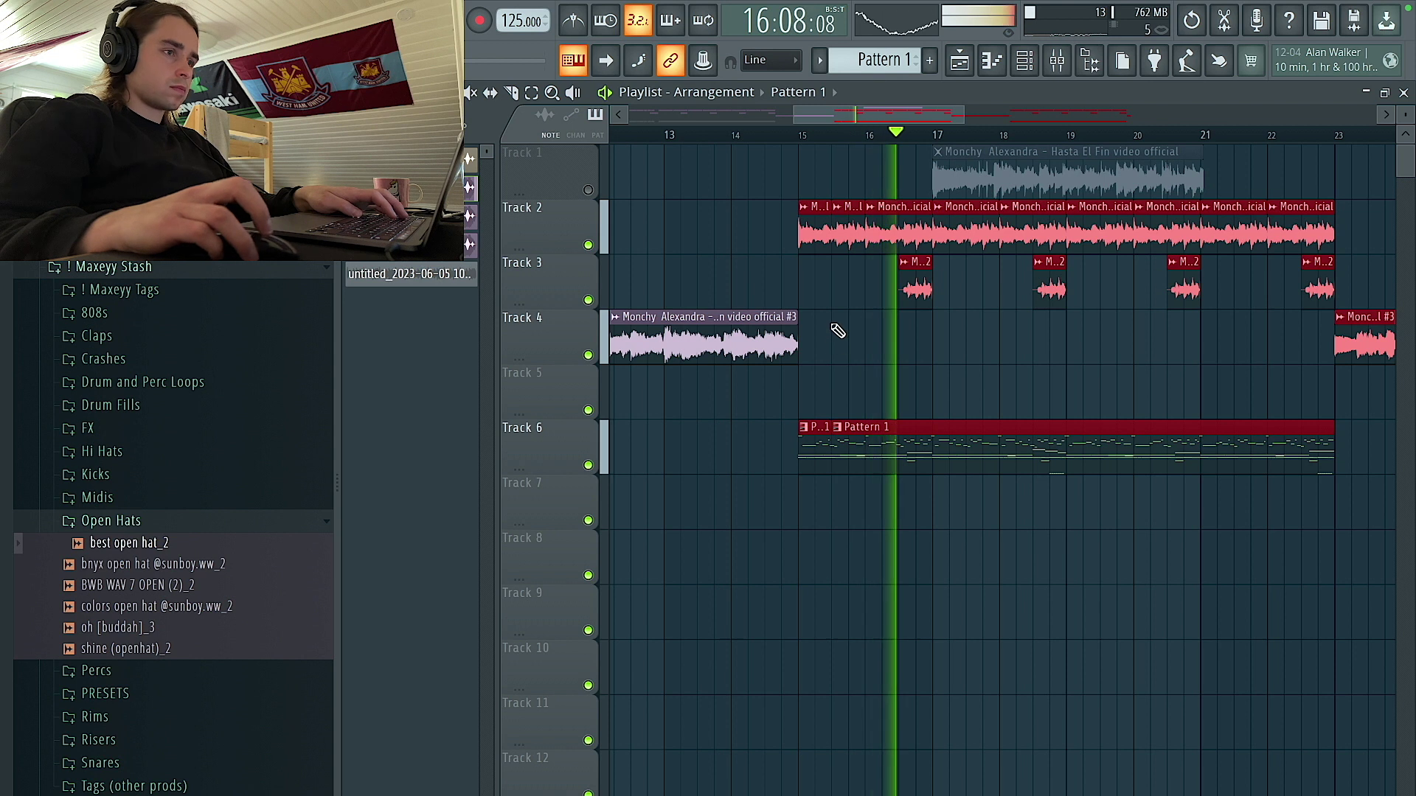
pyautogui.click(865, 418)
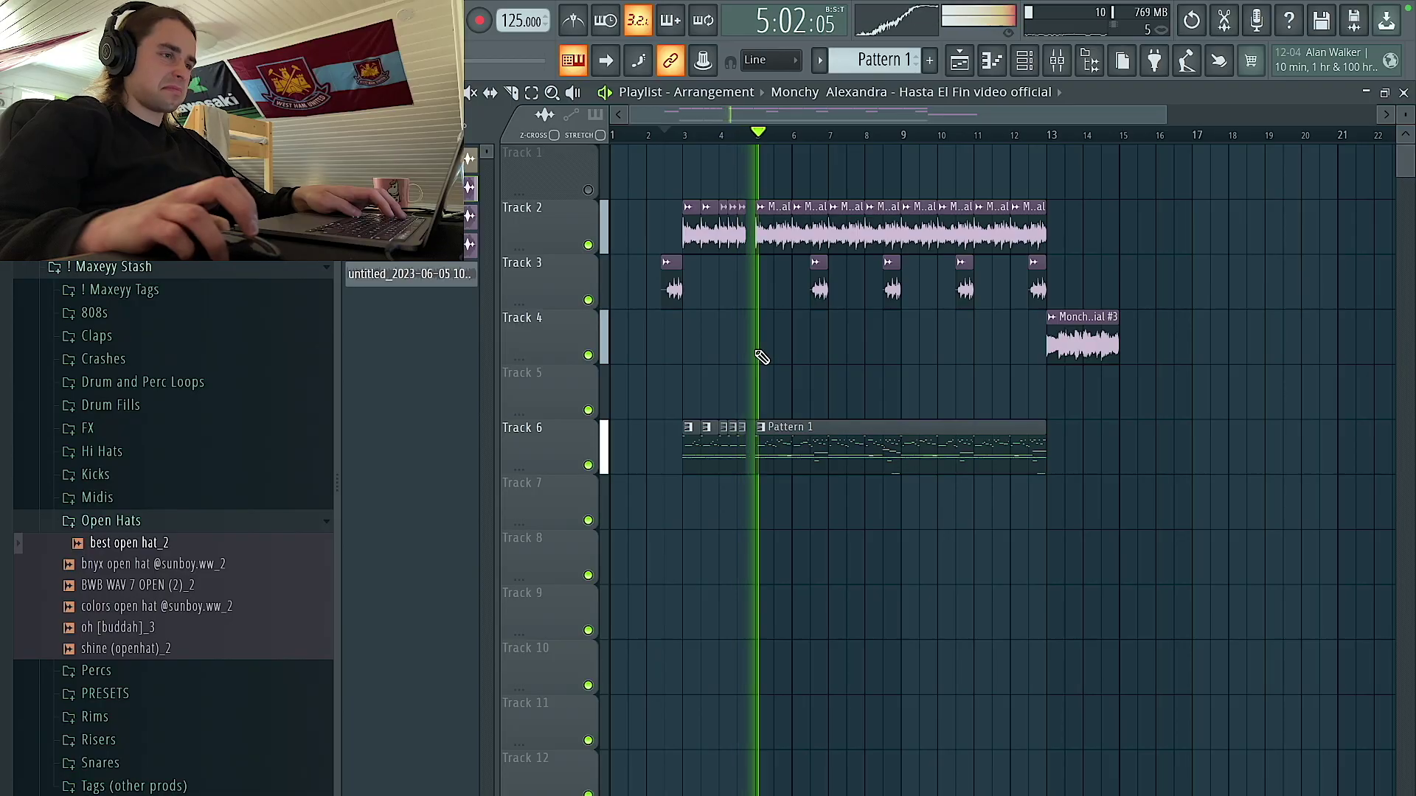
# Duplicate the main section from bars 5 to 15 so the copy starts at bar 15 on Tracks 2, 3 and 6.
pyautogui.scroll(2, 797, 398)
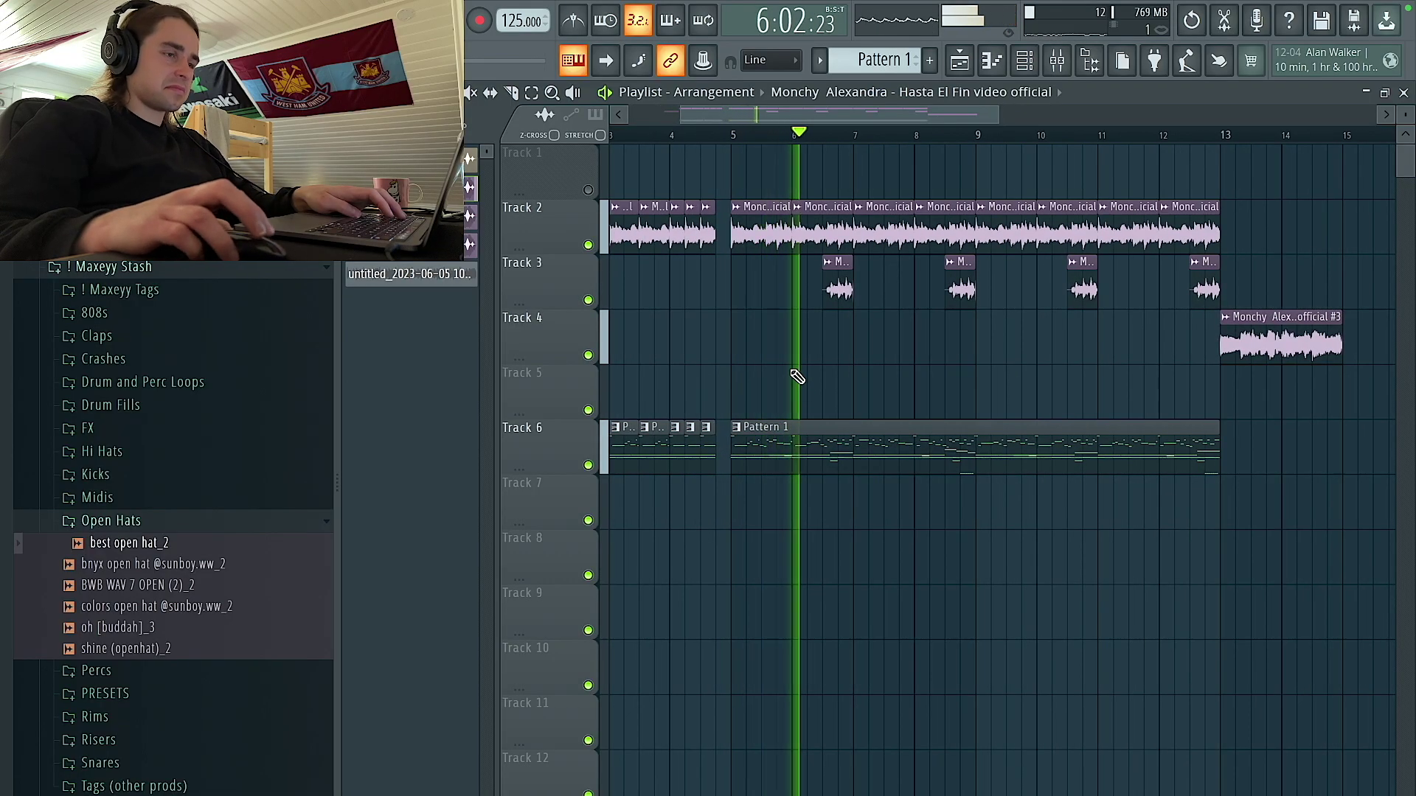
pyautogui.scroll(-3, 803, 375)
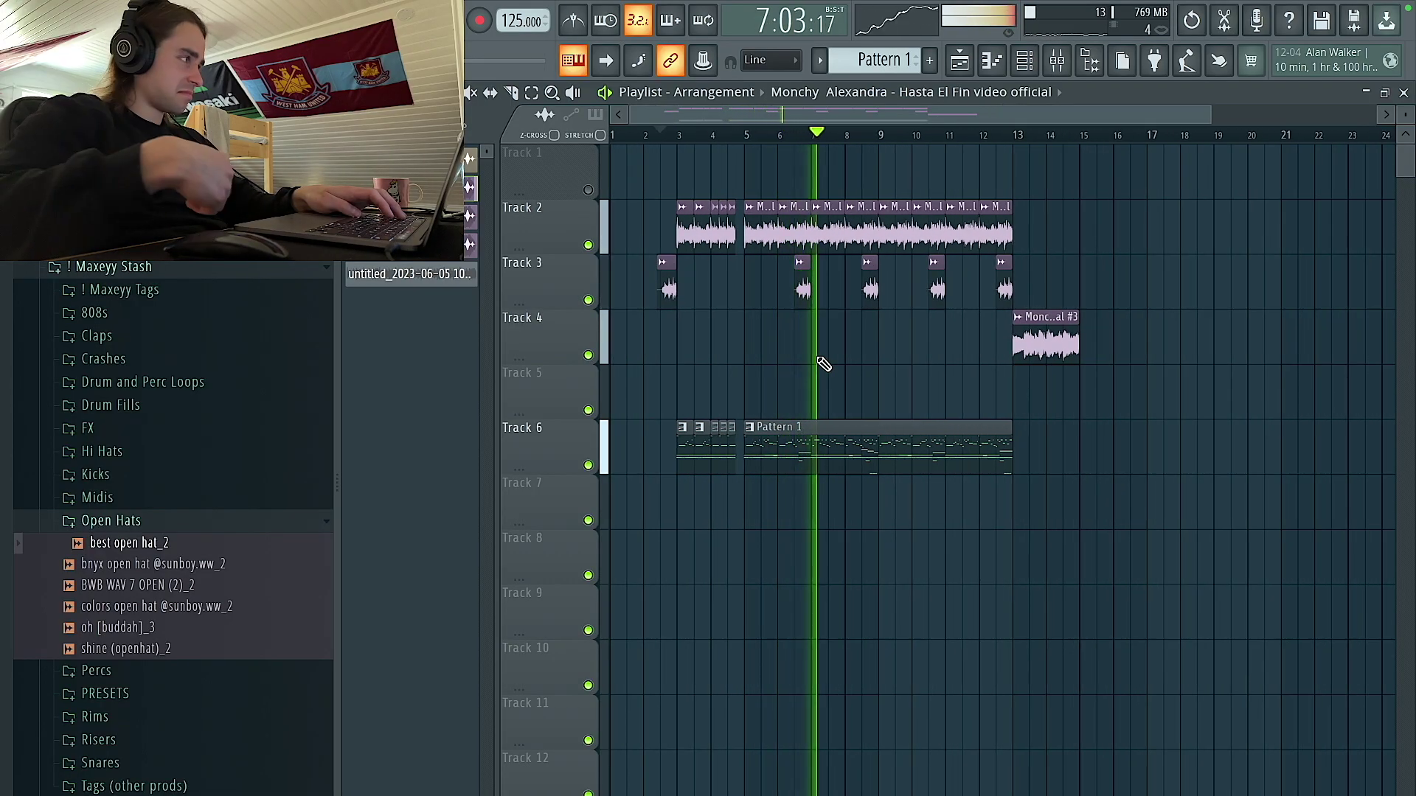
pyautogui.scroll(2, 891, 371)
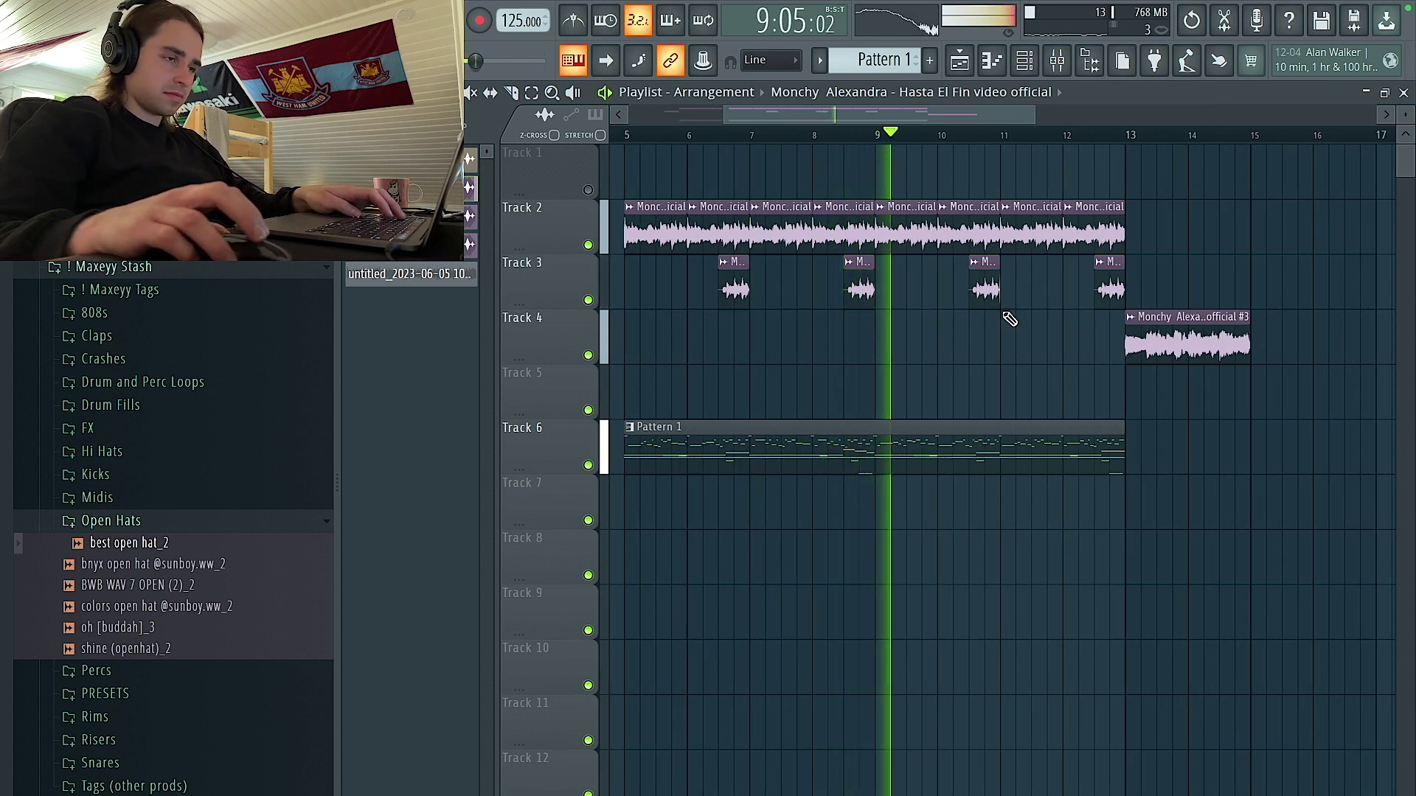
pyautogui.scroll(-3, 988, 332)
pyautogui.moveTo(730, 202); pyautogui.dragTo(1084, 581)
pyautogui.hotkey('ctrl', 'b')
pyautogui.scroll(2, 956, 275)
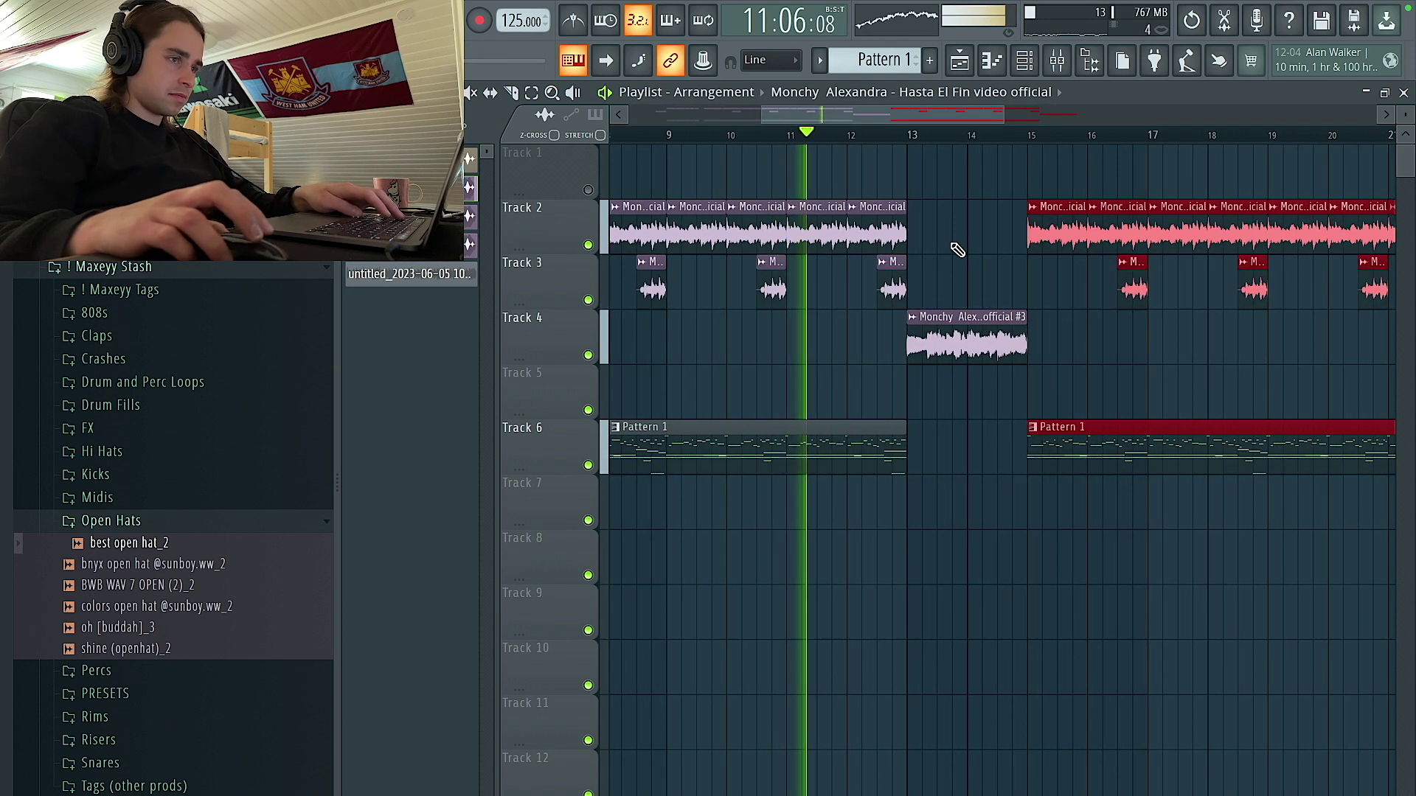
# Extend the Track 4 sample clip that starts at bar 13 so it ends at bar 17.
pyautogui.scroll(-4, 960, 252)
pyautogui.scroll(3, 956, 246)
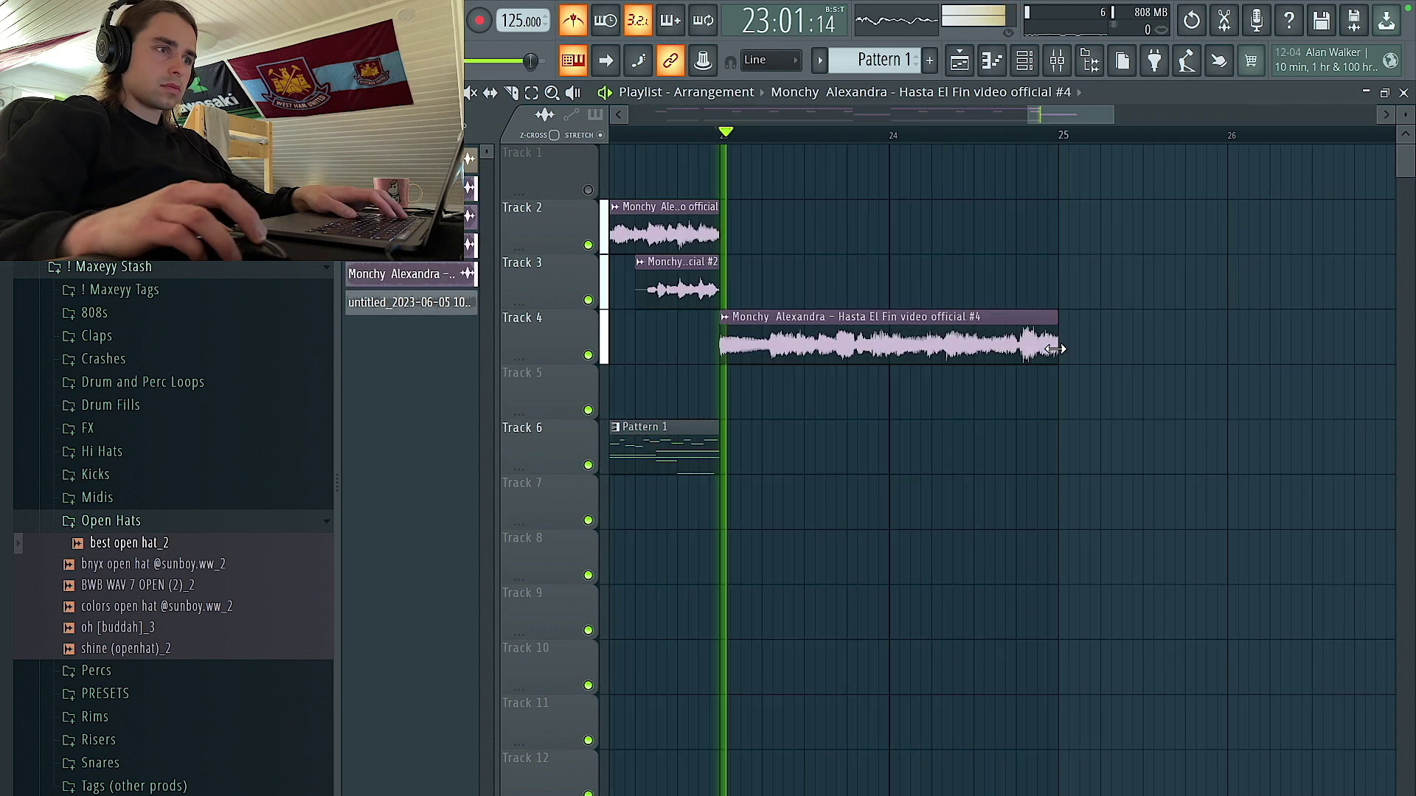
pyautogui.scroll(2, 1058, 353)
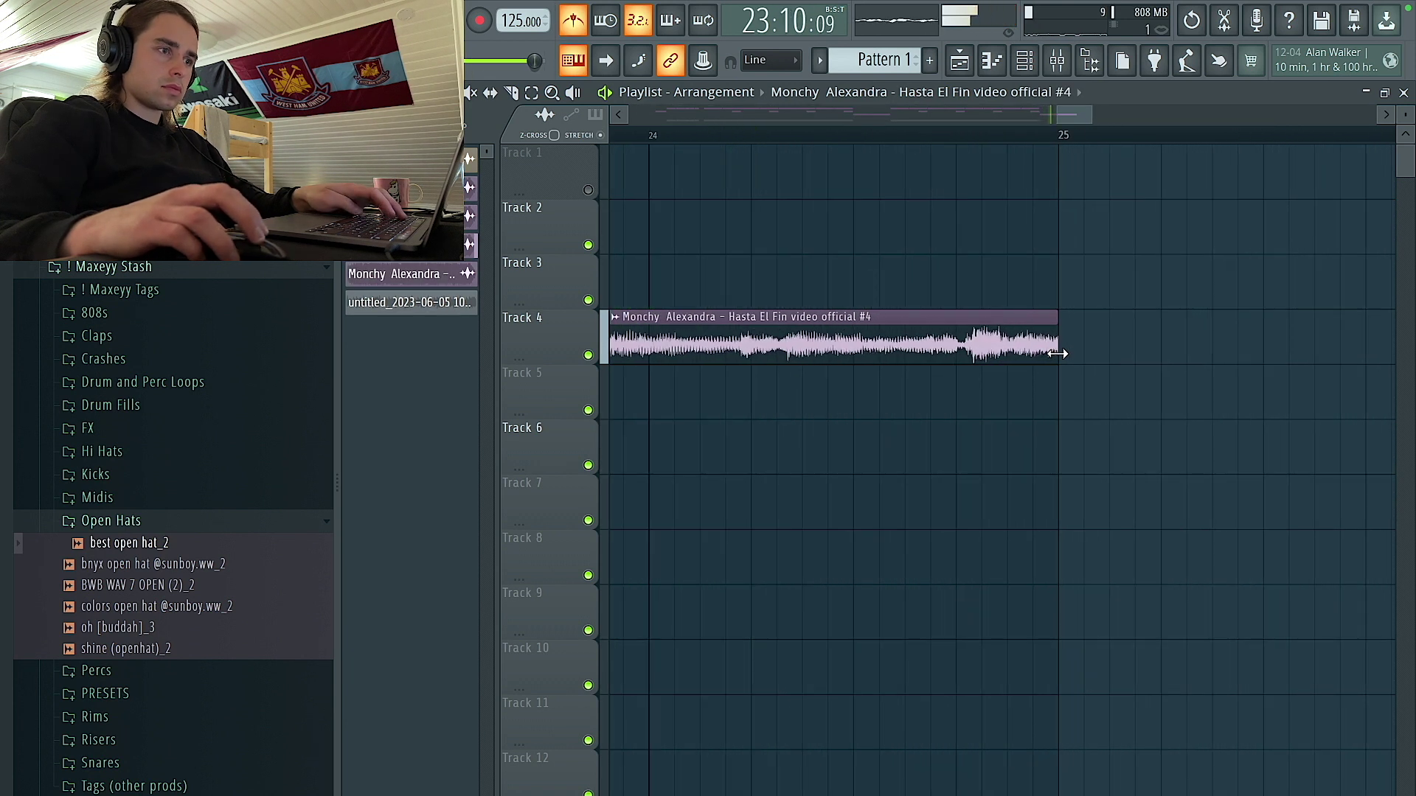
pyautogui.scroll(-3, 1058, 353)
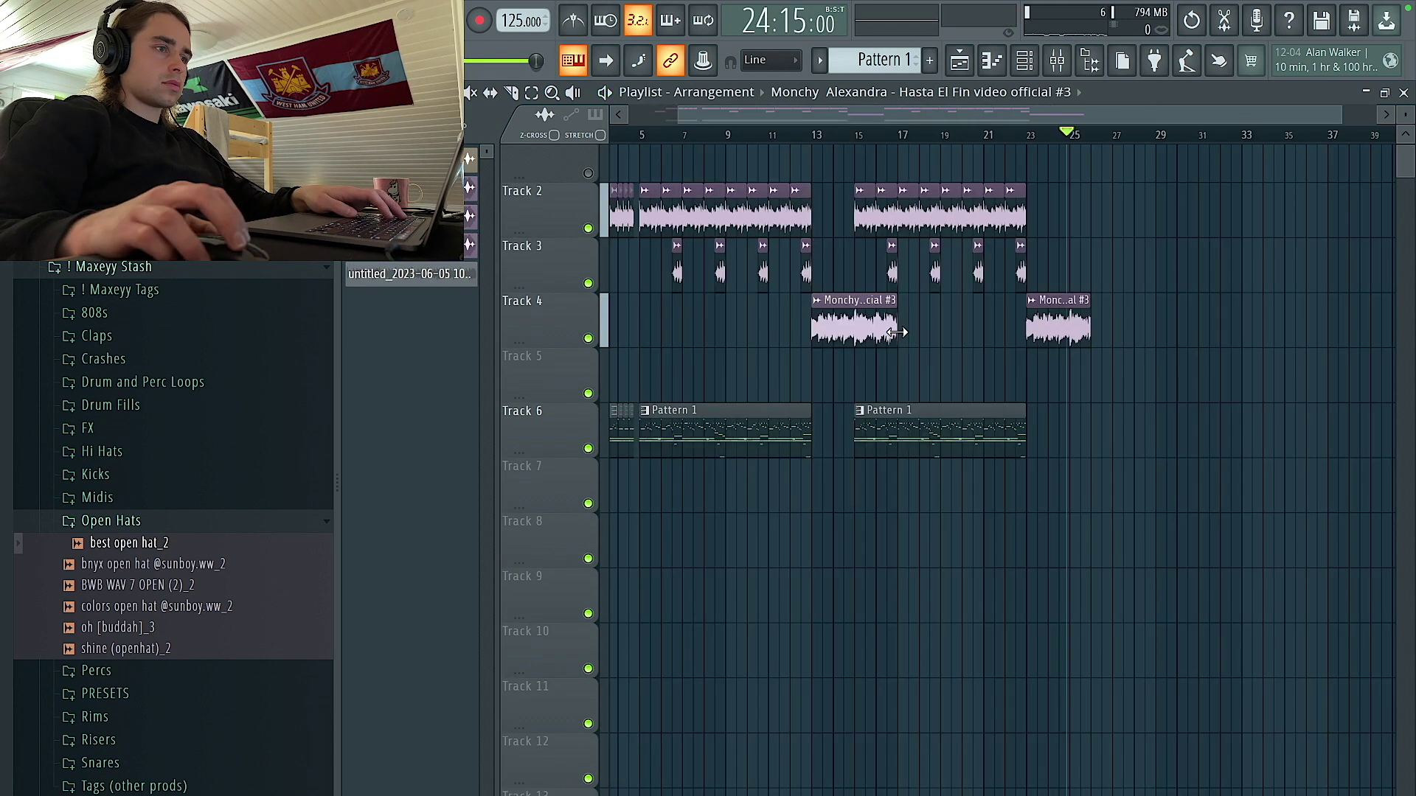
# Move the second main section two bars later to start at bar 17 and delete the Track 4 clip at its end.
pyautogui.moveTo(1220, 568); pyautogui.dragTo(867, 184)
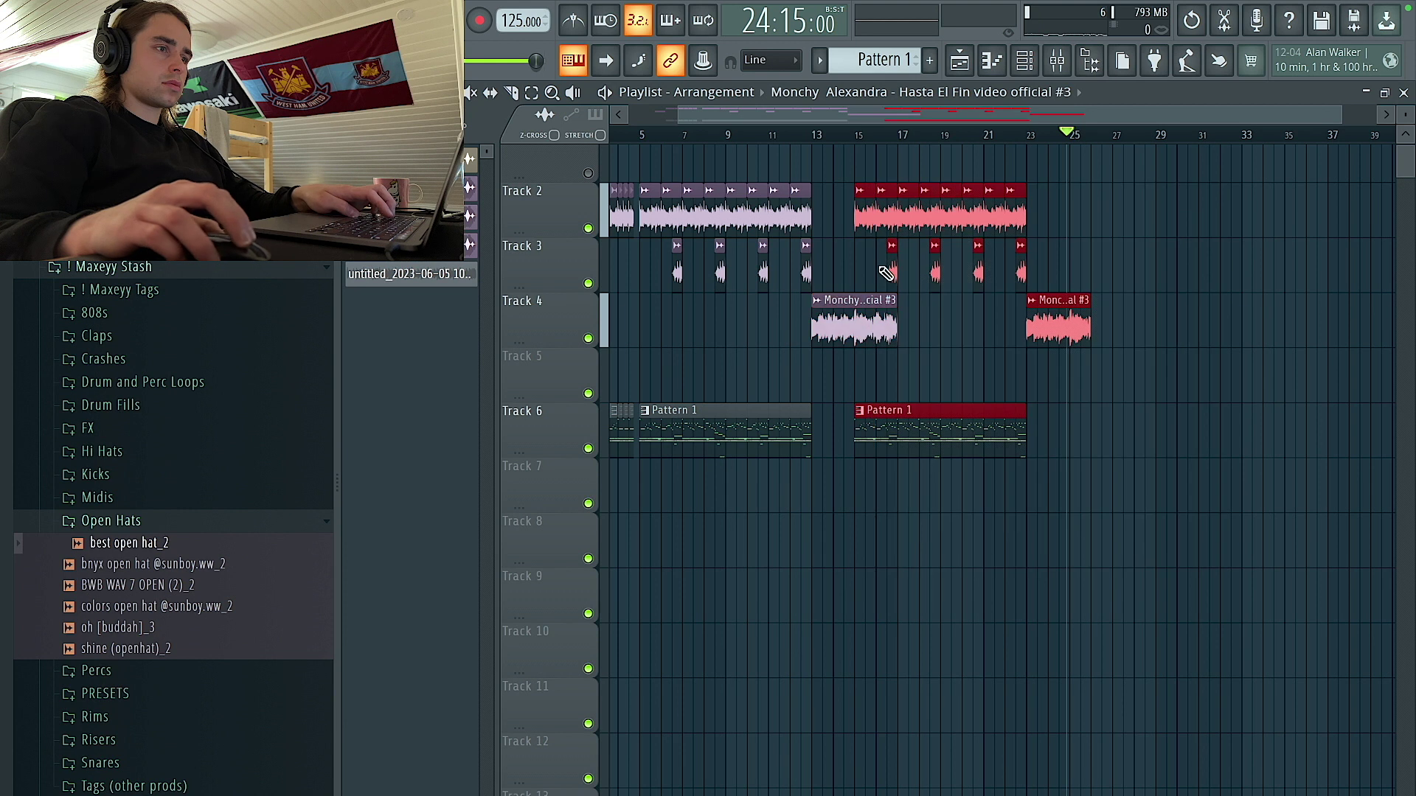
pyautogui.hotkey('ctrl', 'z')
pyautogui.moveTo(864, 215); pyautogui.dragTo(908, 220)
pyautogui.press('space')
pyautogui.click(1006, 254)
pyautogui.rightClick(1121, 330)
# Listen to the break on Track 4 and its transition into the section that starts at bar 17.
pyautogui.scroll(4, 904, 337)
pyautogui.scroll(-2, 922, 310)
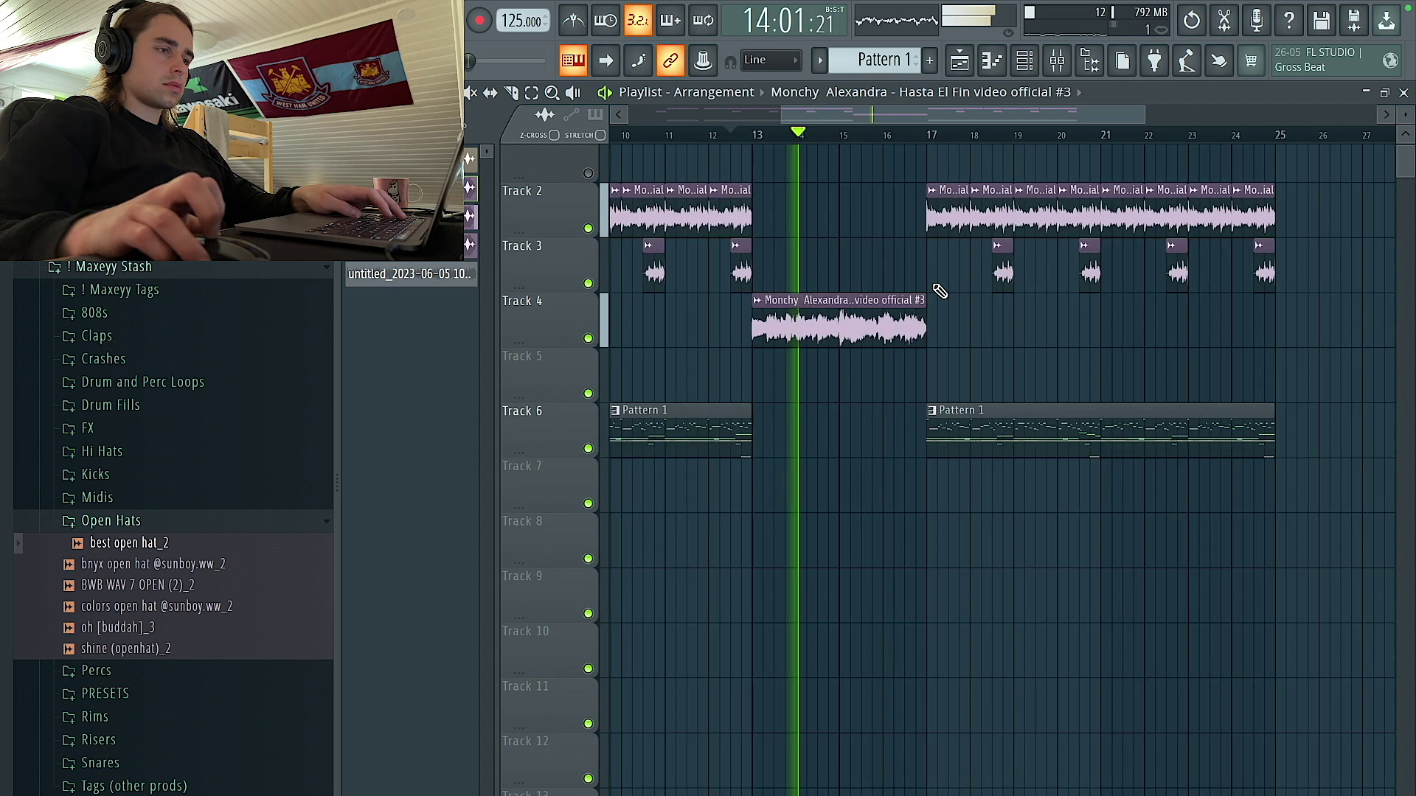
pyautogui.scroll(3, 933, 291)
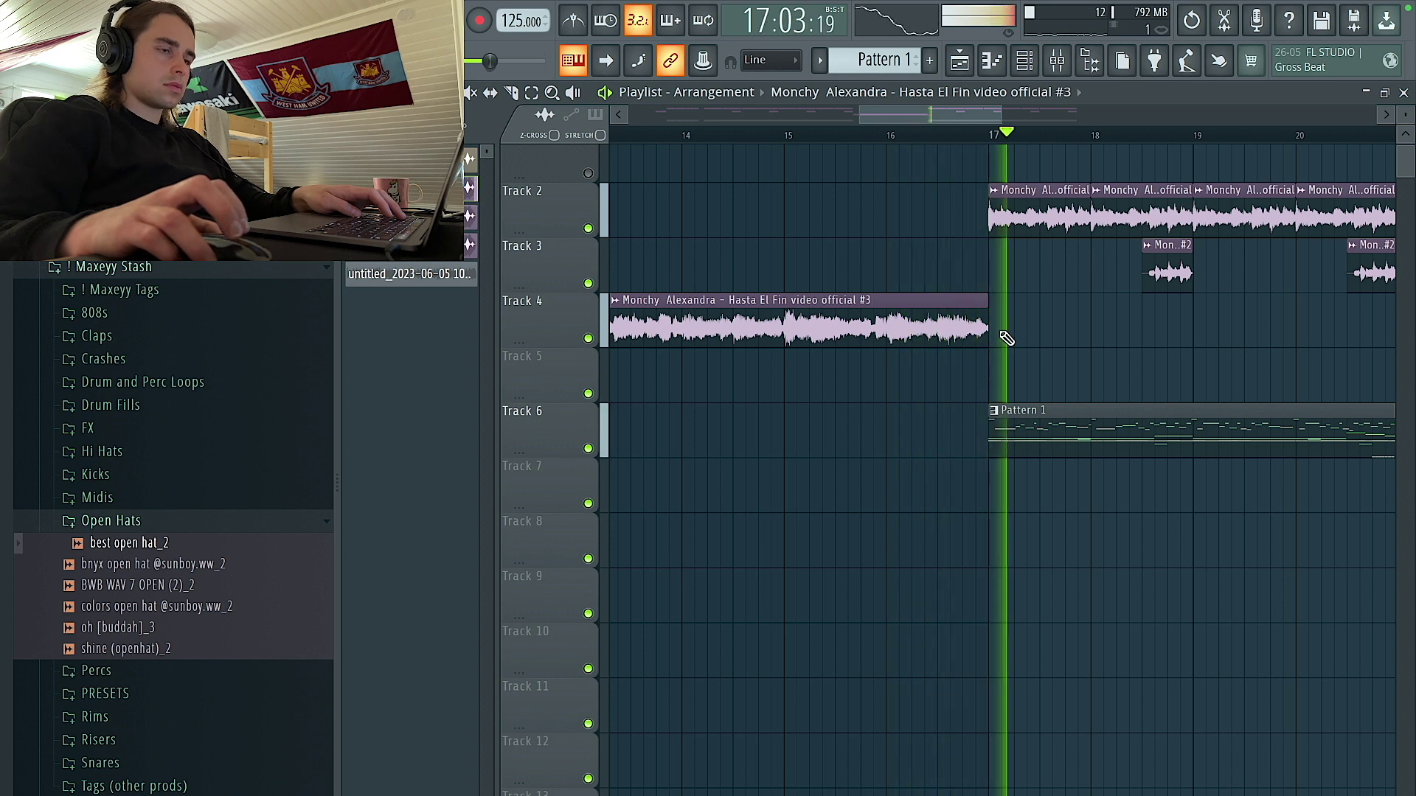
pyautogui.scroll(-6, 1006, 337)
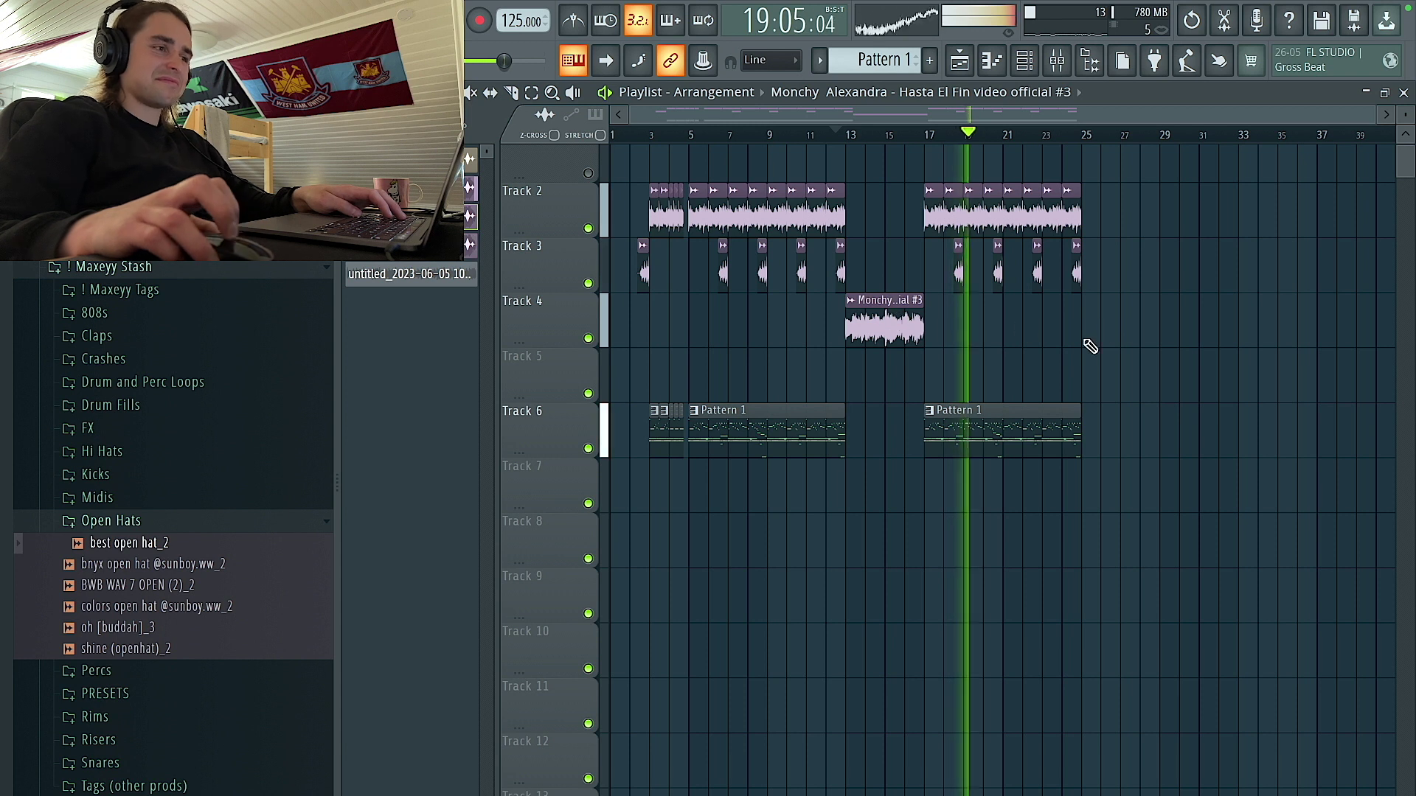
pyautogui.scroll(3, 1069, 347)
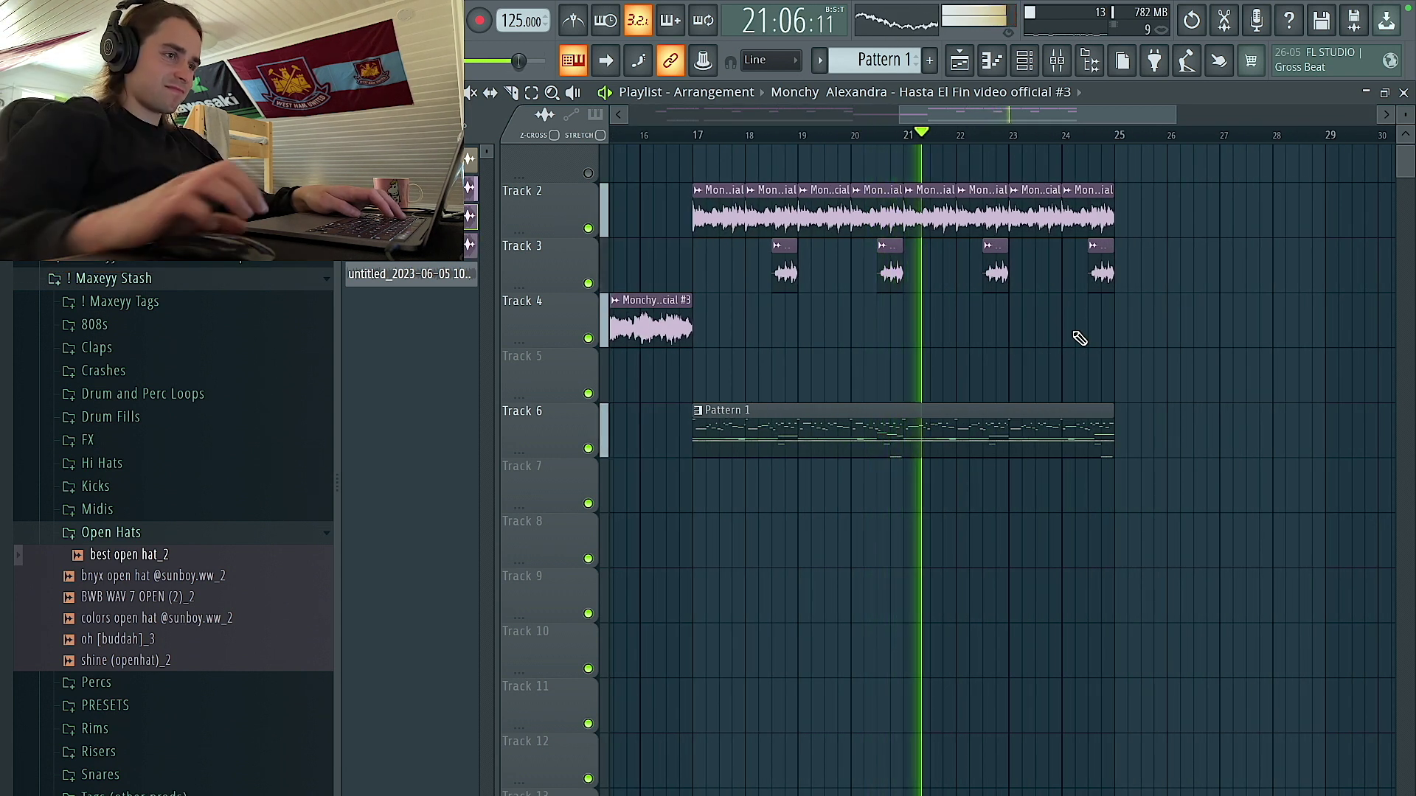
pyautogui.scroll(-3, 926, 325)
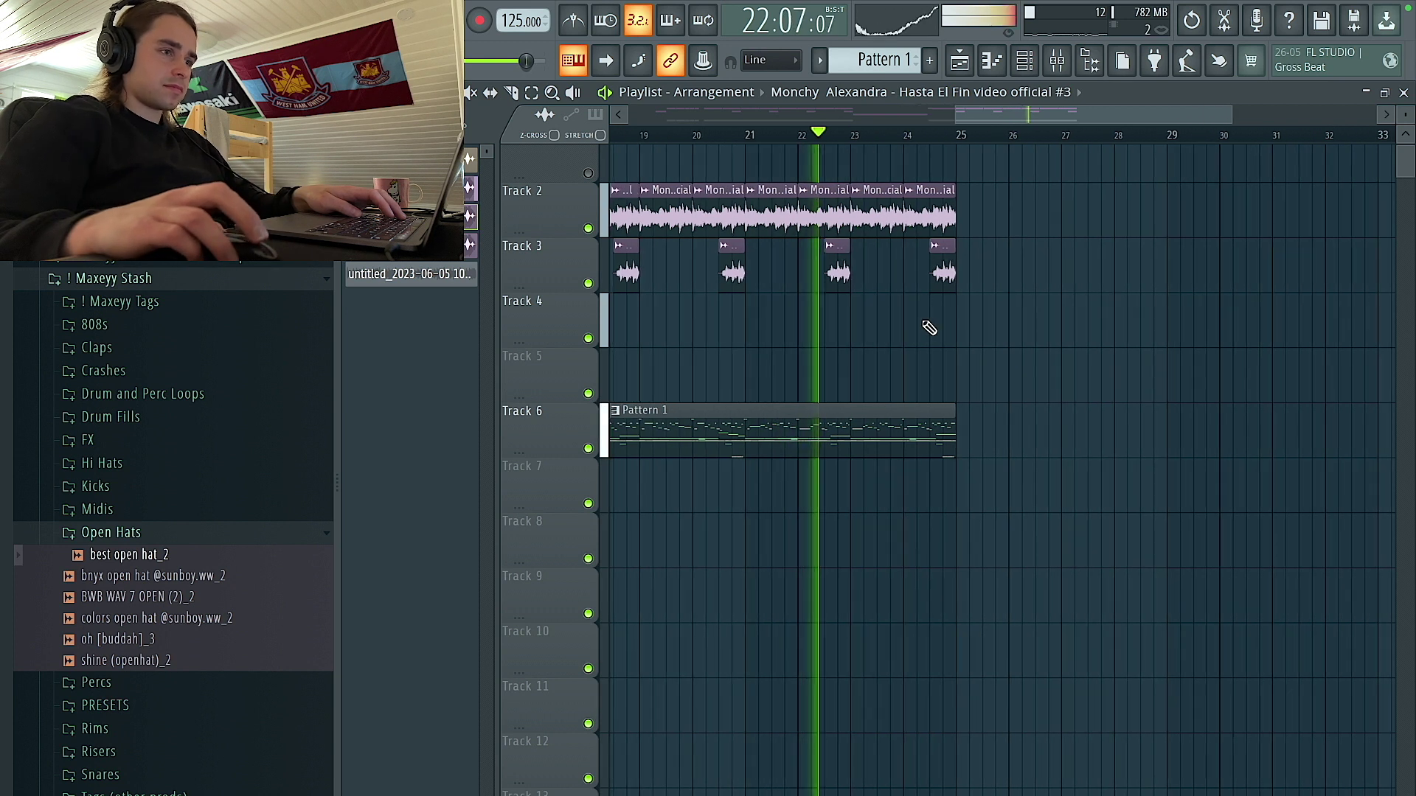
# Loop bars 5 to 13 and balance the kick - rack and bones 808 mixer levels slightly lower, unmuting clap8.
pyautogui.click(1073, 340)
pyautogui.hscroll(5, 1065, 336)
pyautogui.moveTo(622, 430); pyautogui.dragTo(737, 396)
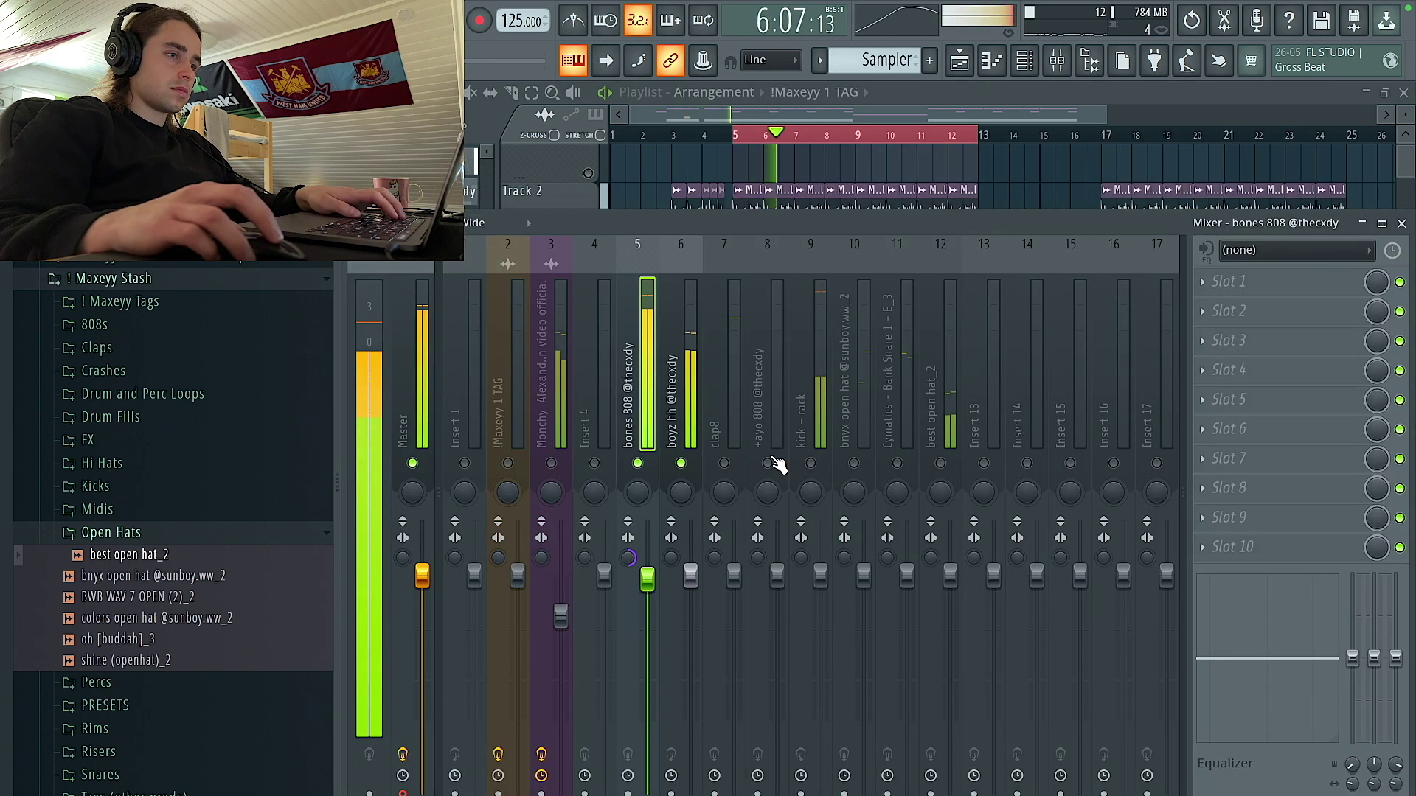
pyautogui.click(814, 575)
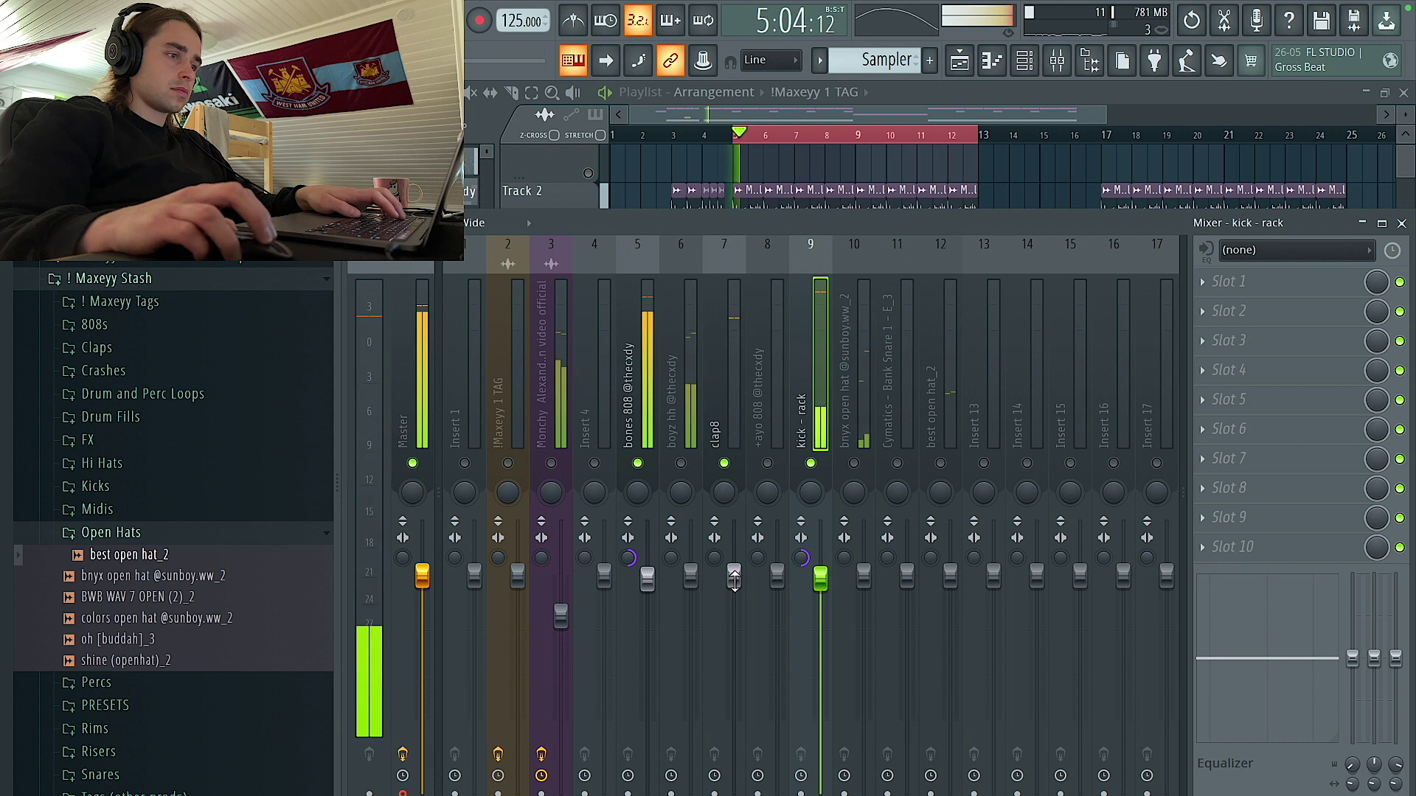
pyautogui.click(730, 476)
pyautogui.click(638, 476)
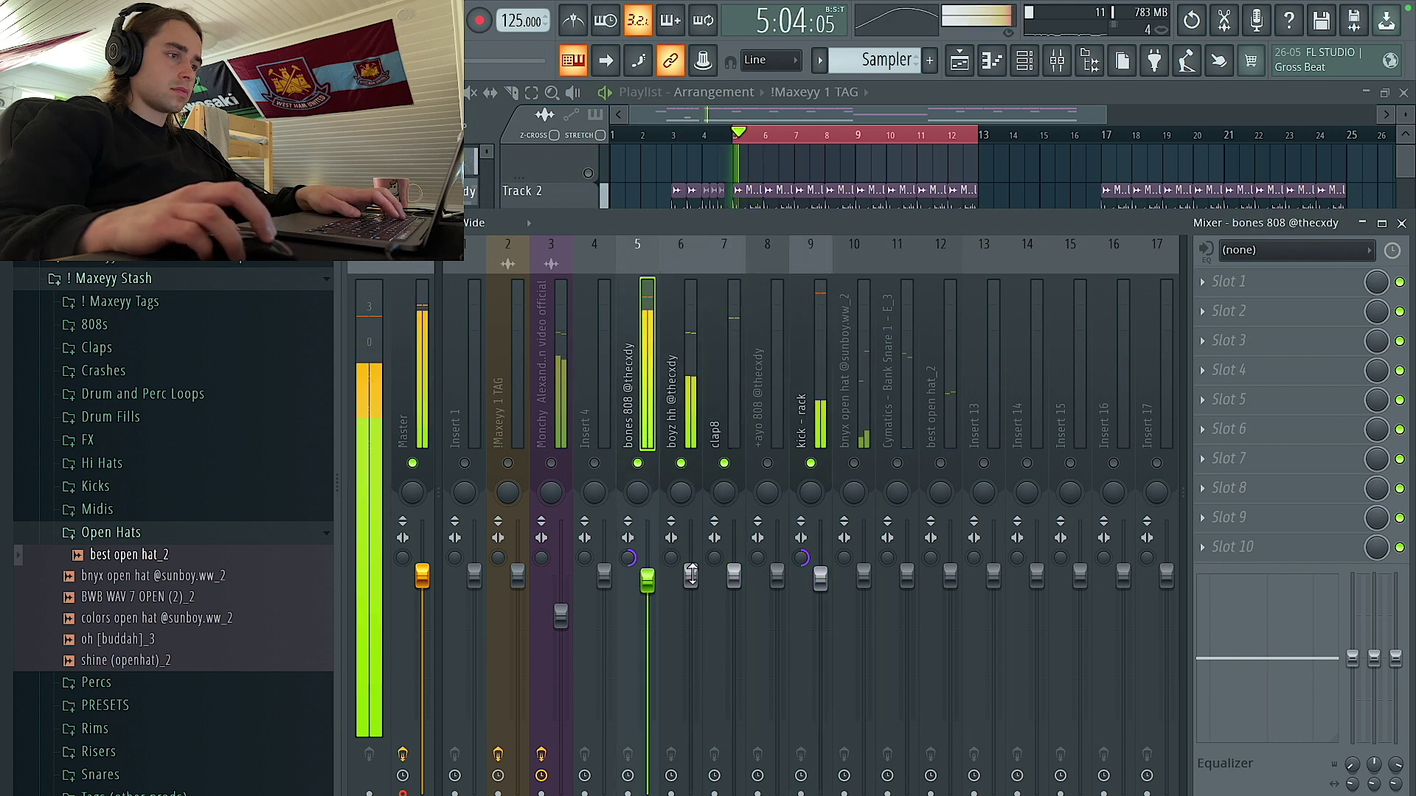
# Lower the boyz hh mixer level and unmute the +ayo 808, open hat and Bank Snare tracks.
pyautogui.click(683, 471)
pyautogui.click(768, 463)
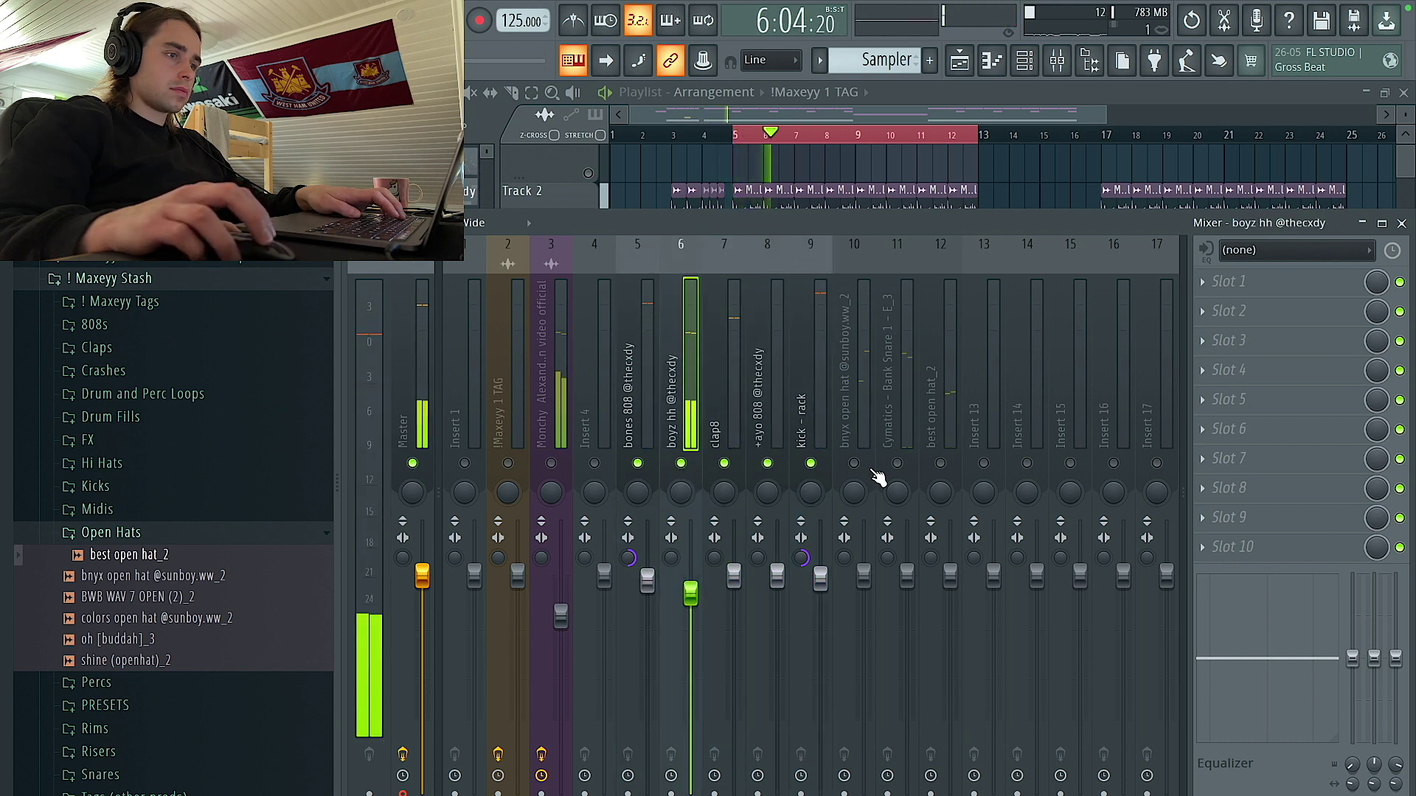
pyautogui.click(897, 465)
# Lower the bnyx open hat mixer level and slightly raise the Bank Snare and best open hat_2 levels.
pyautogui.moveTo(864, 580); pyautogui.dragTo(864, 592)
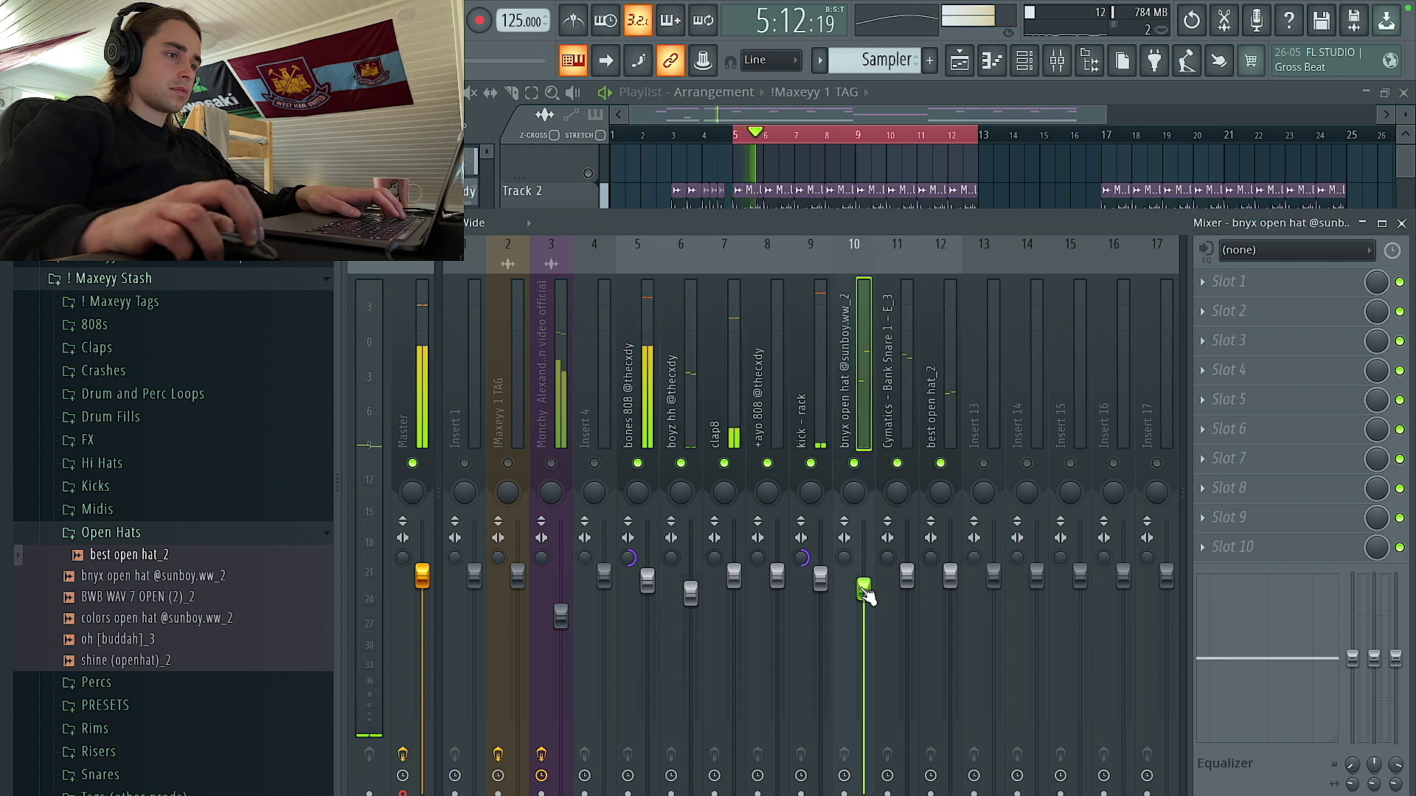
pyautogui.click(951, 576)
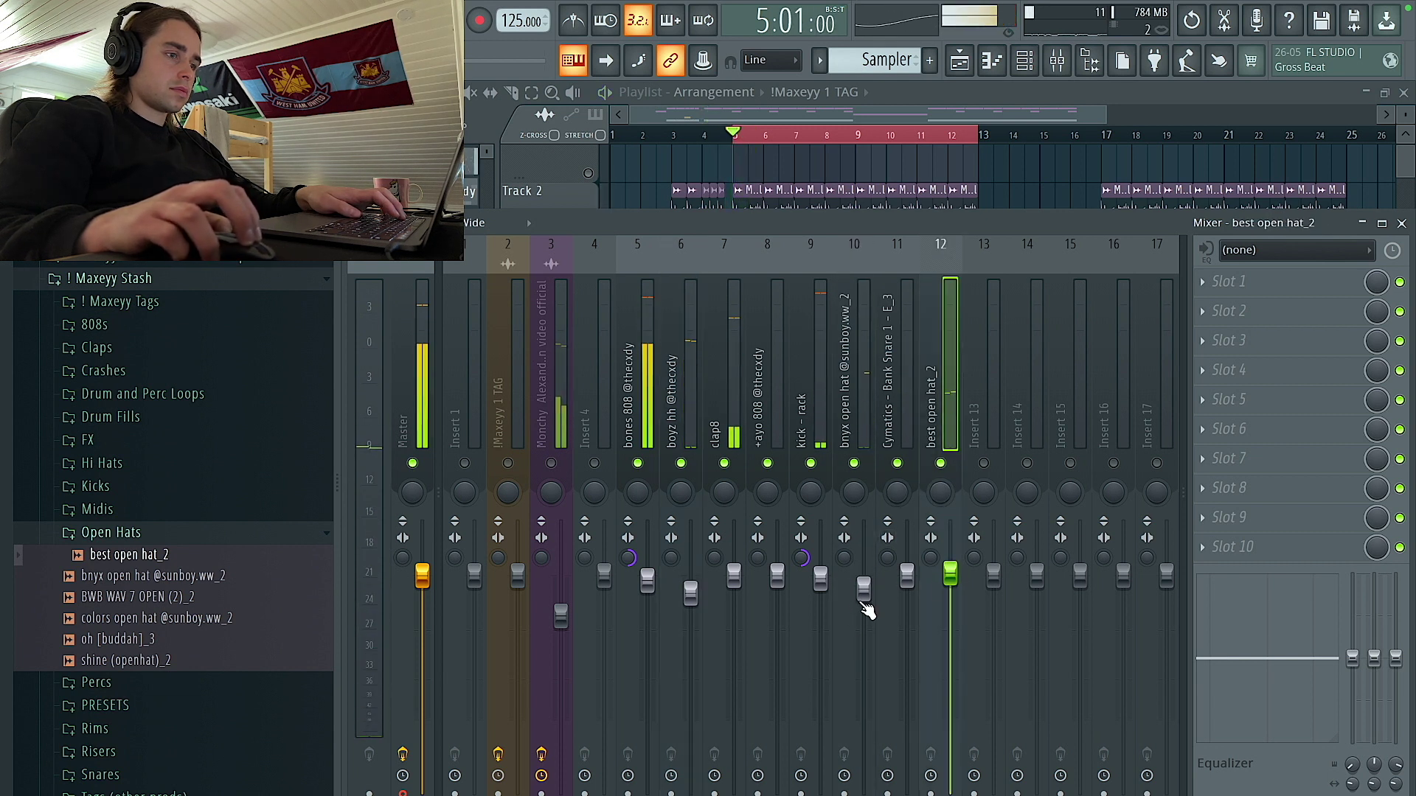
pyautogui.moveTo(864, 588); pyautogui.dragTo(863, 616)
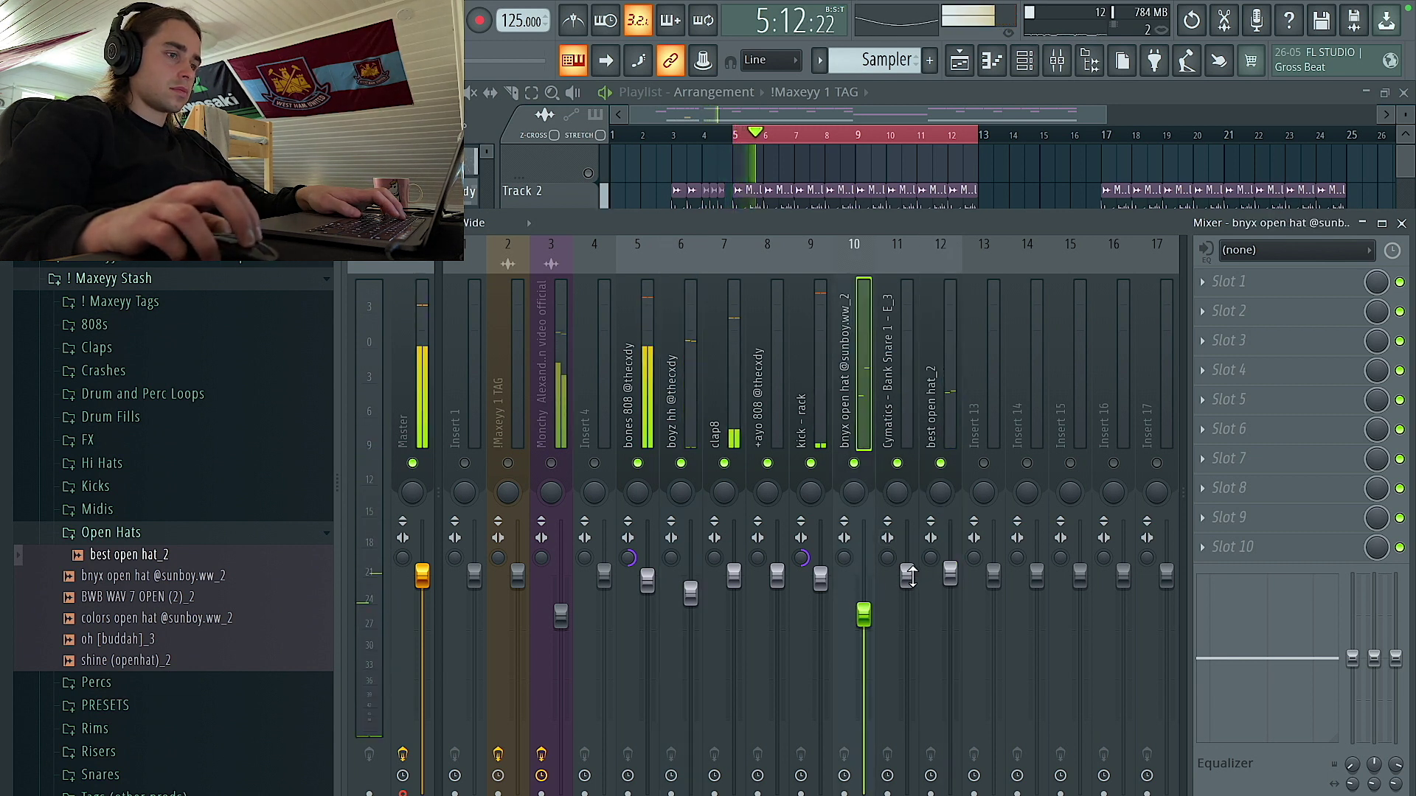
pyautogui.click(909, 575)
pyautogui.click(951, 575)
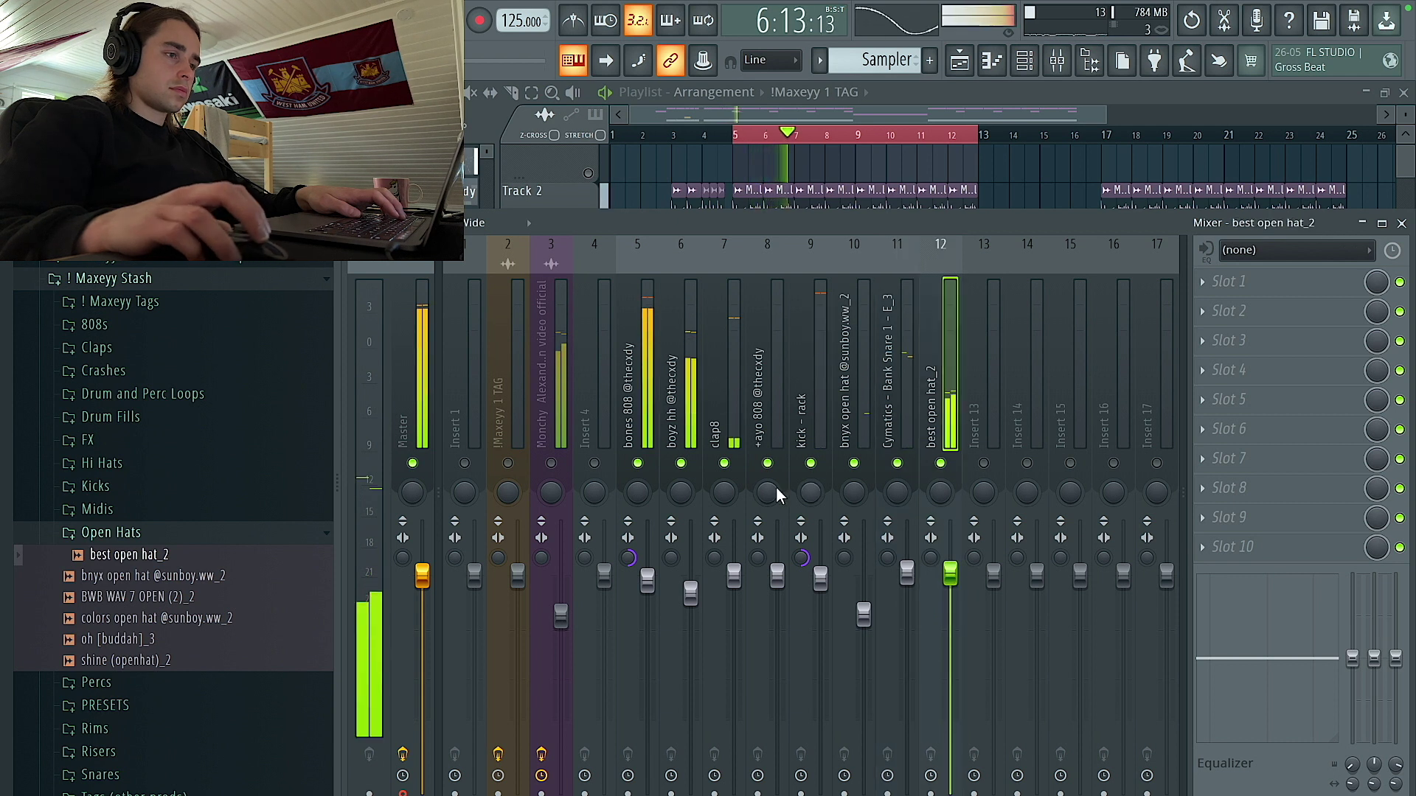
# Lower the boyz hh level a little more and bring down the Hasta El Fin sample's mixer level.
pyautogui.moveTo(690, 591); pyautogui.dragTo(690, 598)
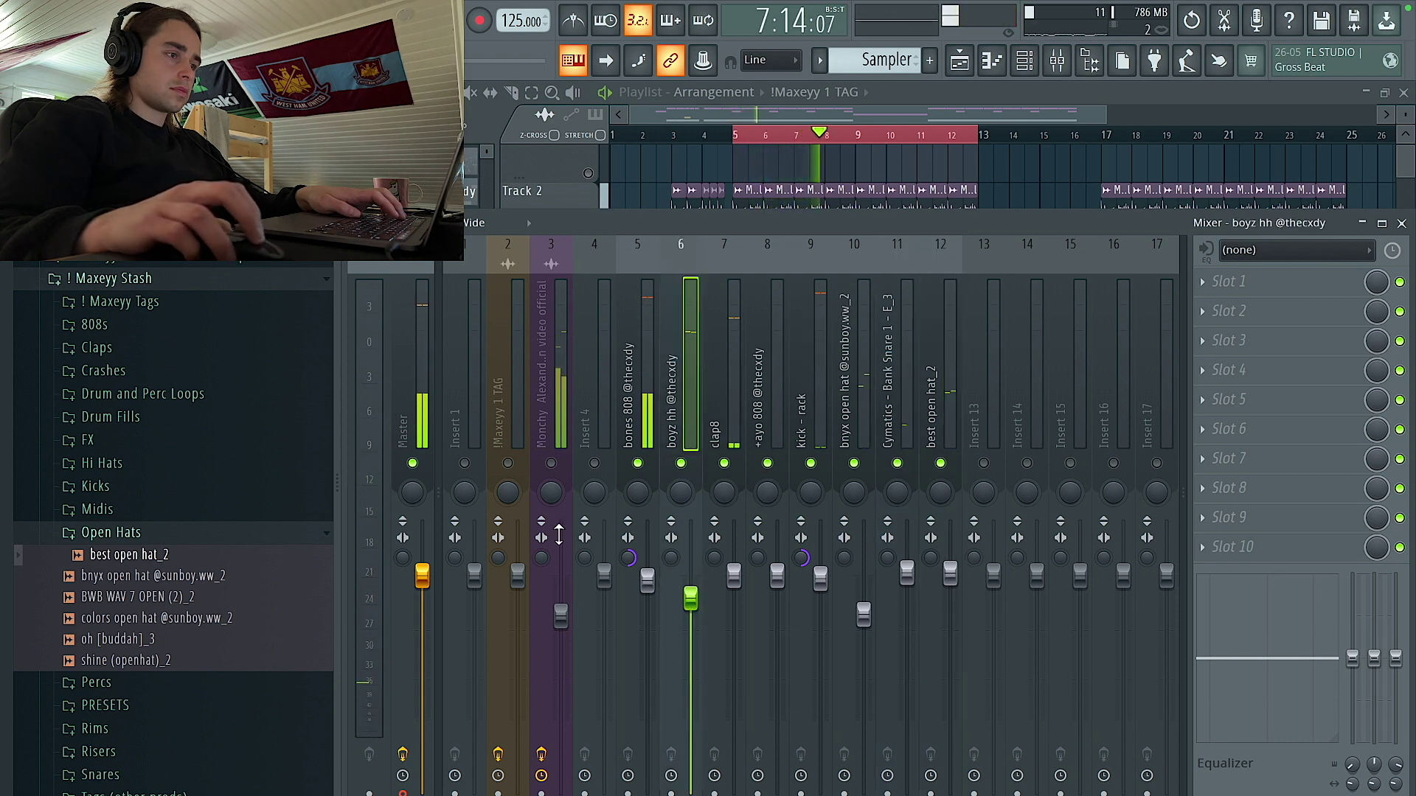
pyautogui.press('space')
pyautogui.moveTo(561, 616); pyautogui.dragTo(560, 626)
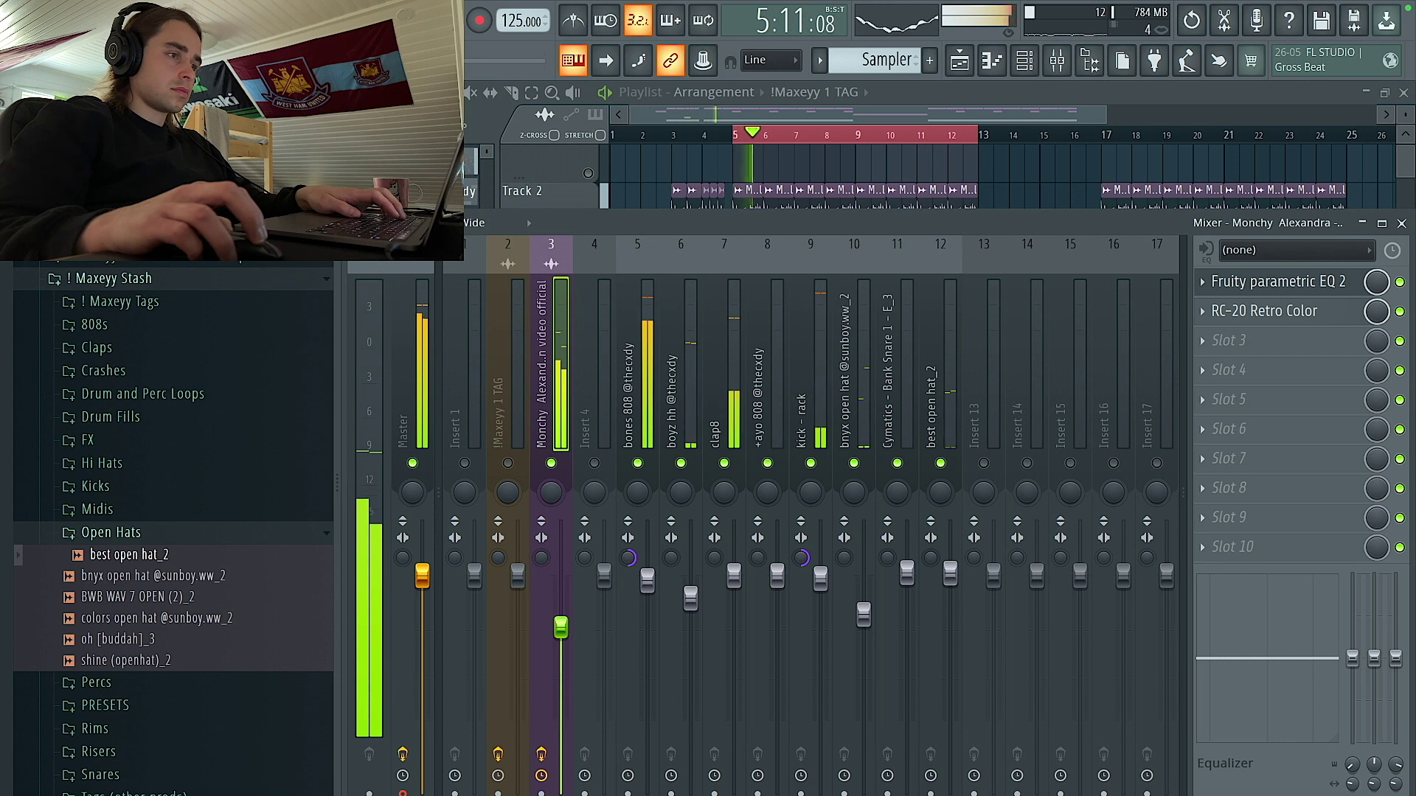
# Boost the Master track's EQ by 1.2 in the high band and 0.2 in the mid band, and return to the playlist.
pyautogui.click(431, 435)
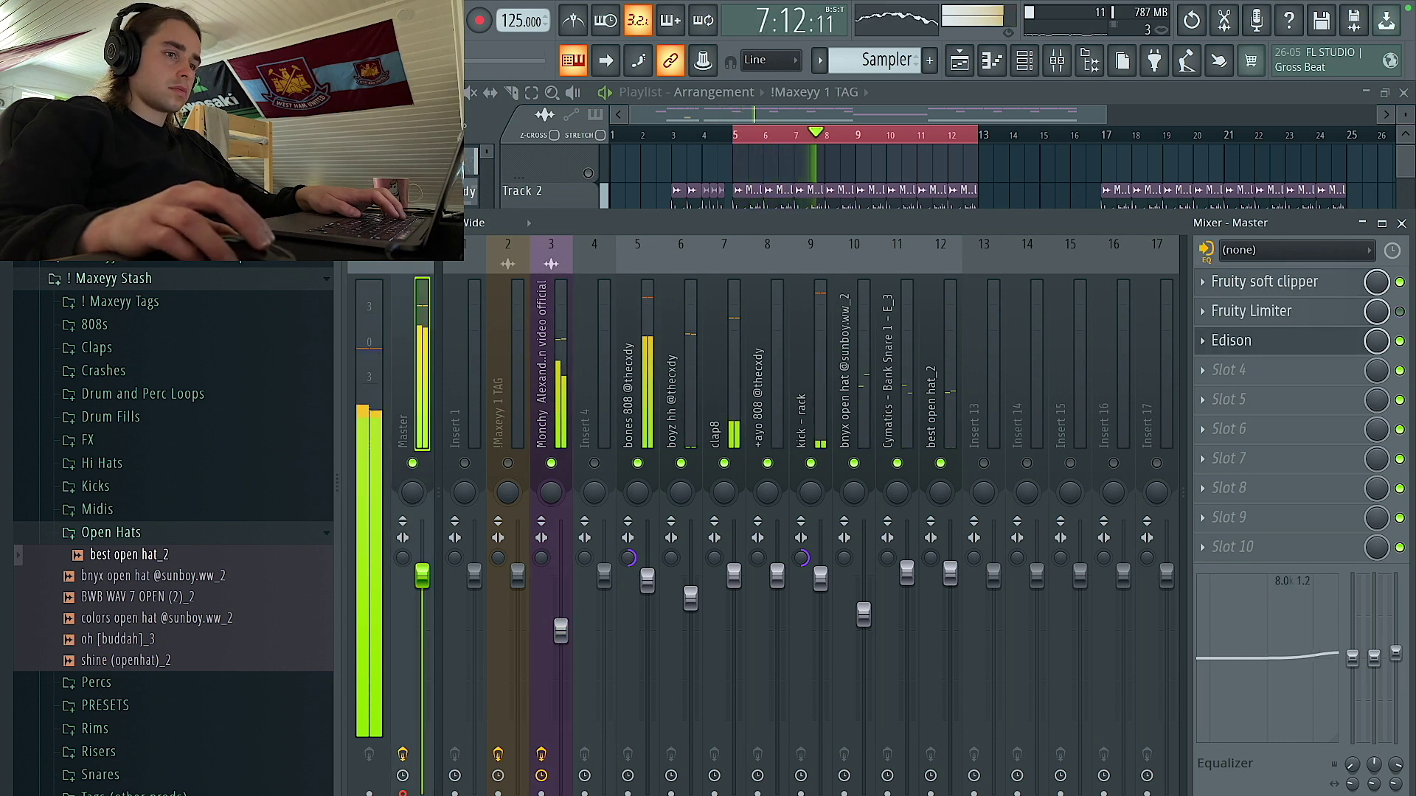
pyautogui.moveTo(1401, 664); pyautogui.dragTo(1396, 662)
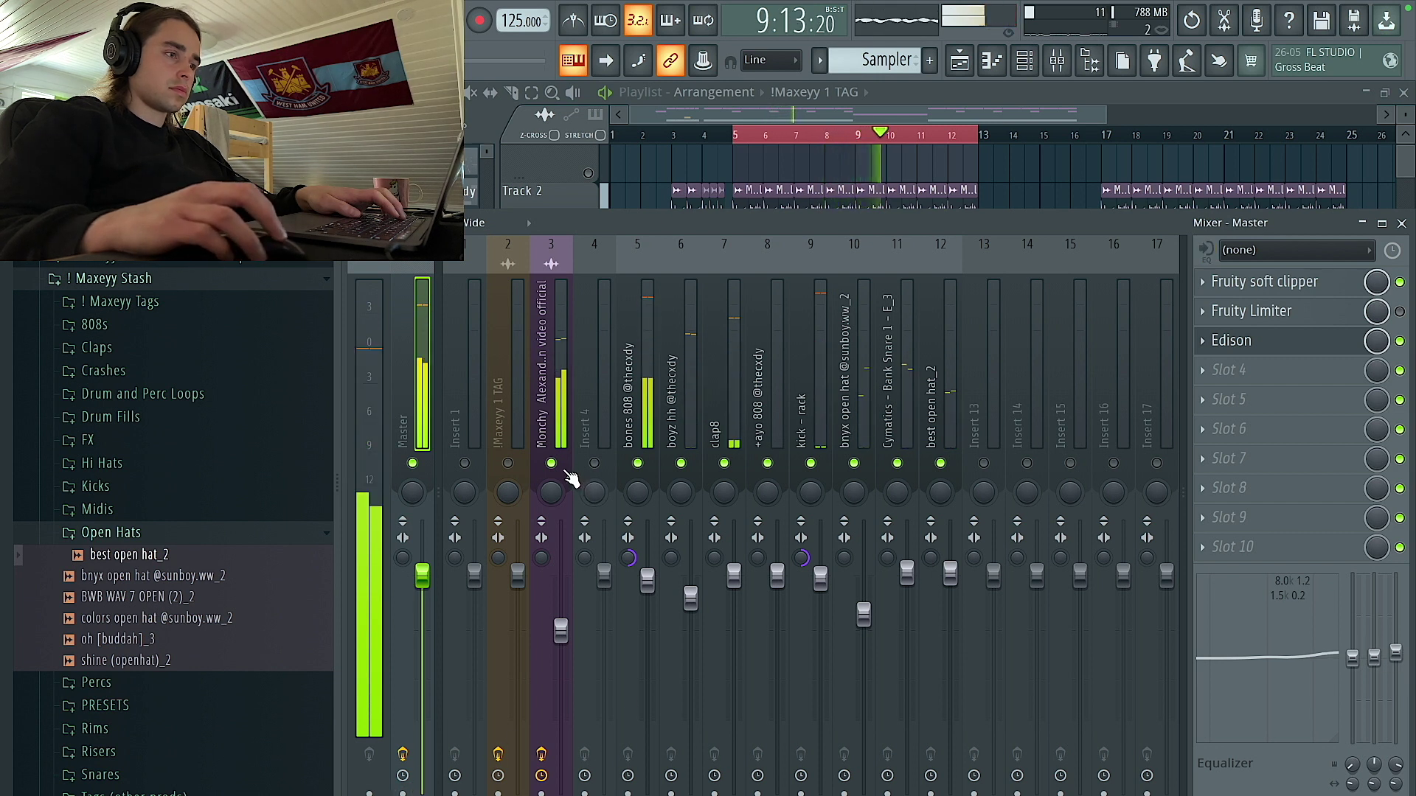
pyautogui.press('F5')
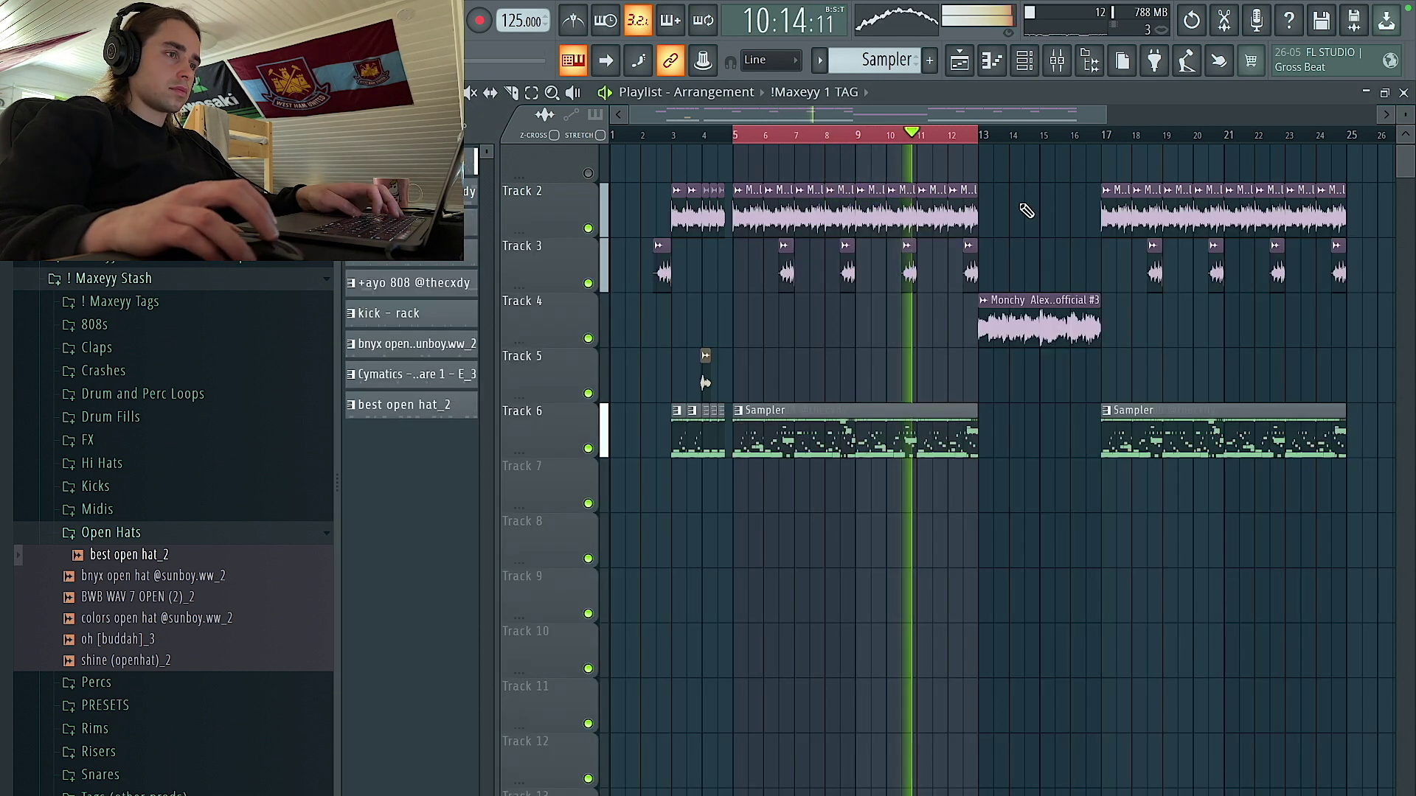
# Play the arrangement from the pickup before bar 3 through the stutter intro into the main section.
pyautogui.press('space')
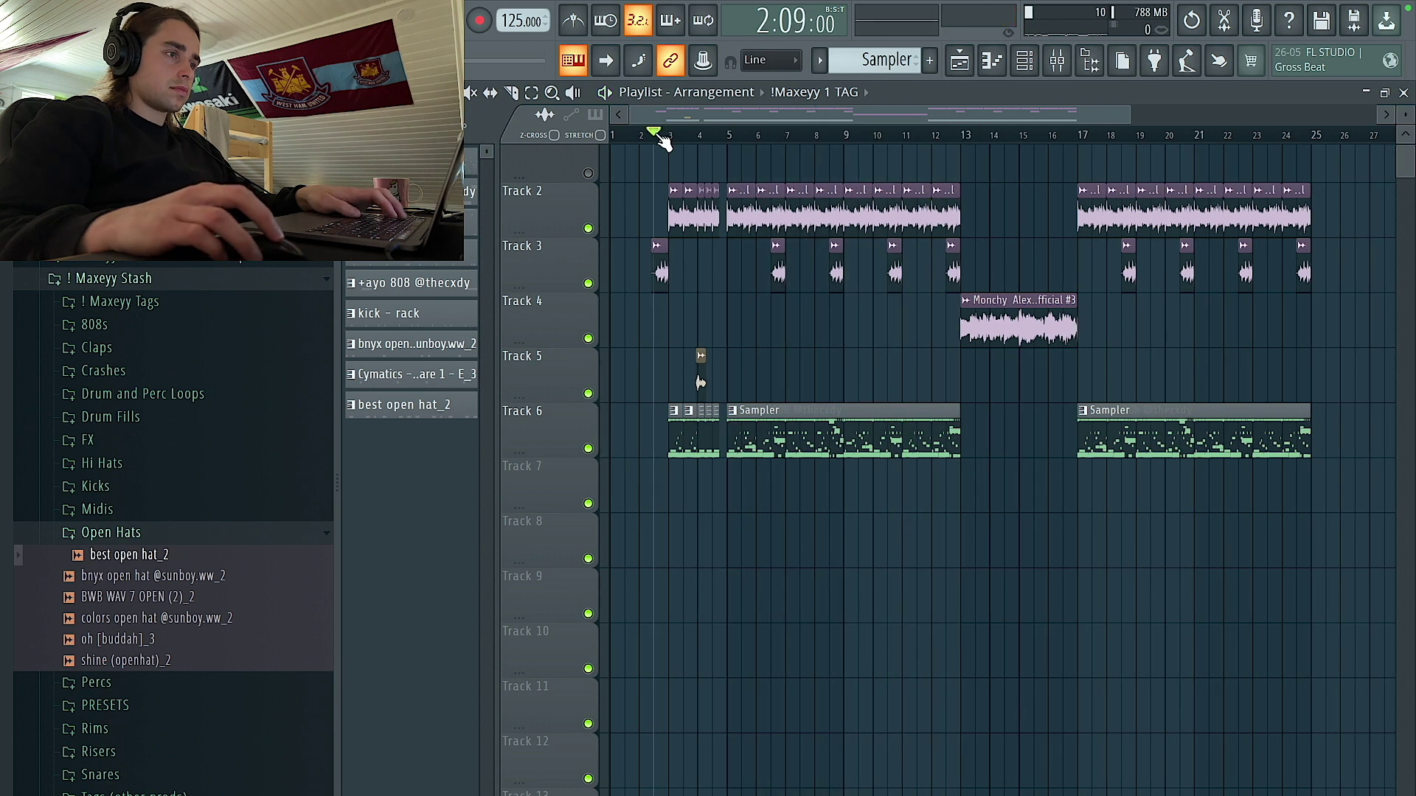
pyautogui.press('space')
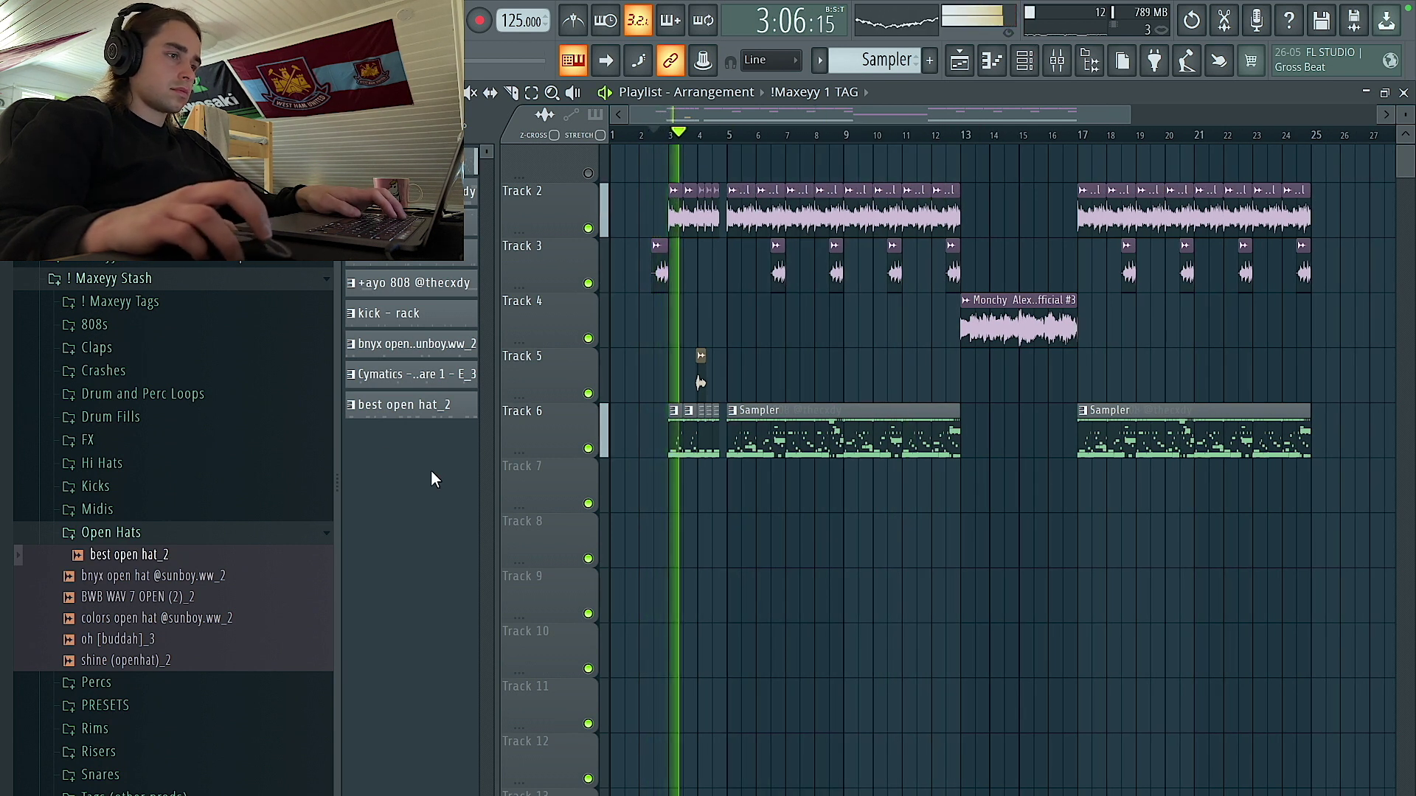
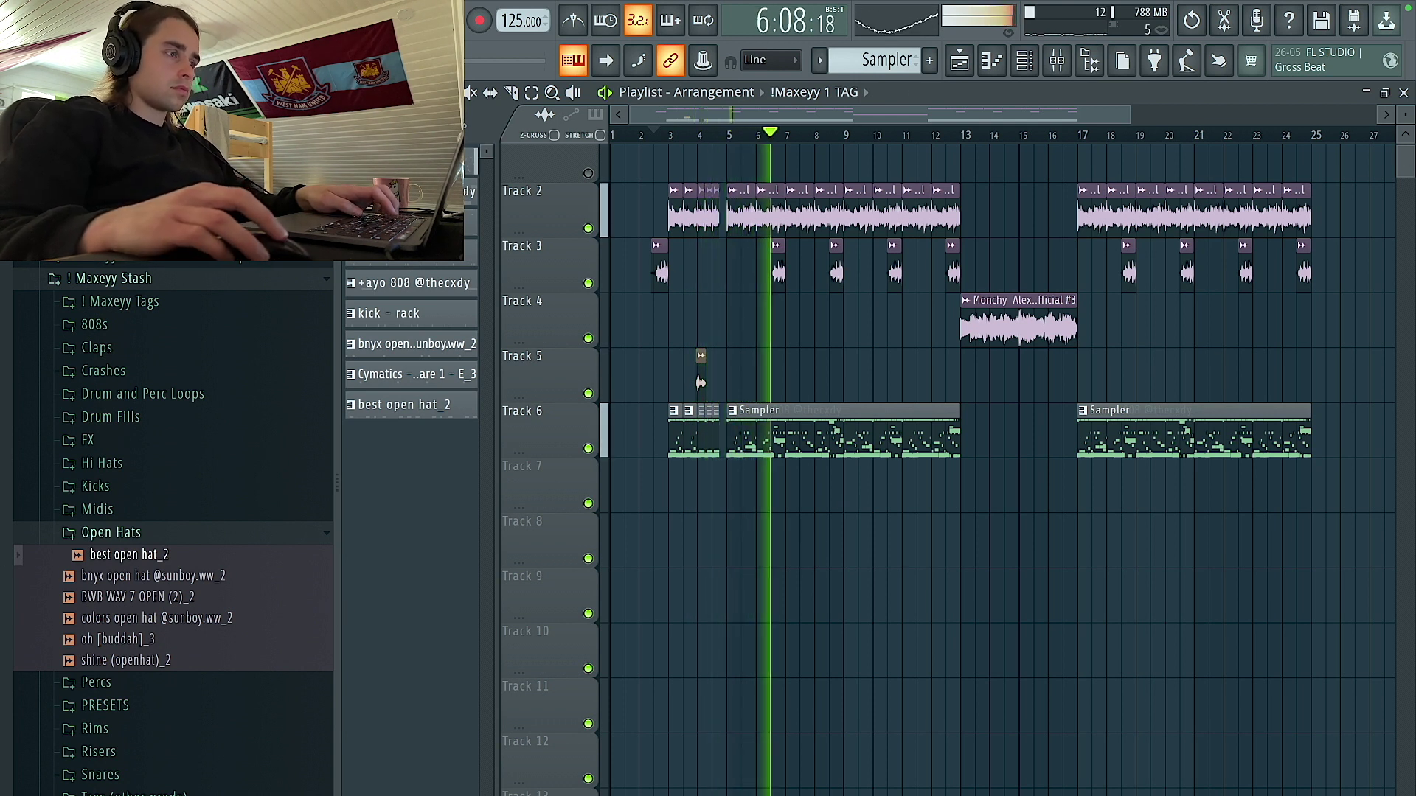
pyautogui.click(414, 409)
pyautogui.scroll(-2, 838, 524)
pyautogui.press('space')
# Split the drum pattern clip starting at bar 5 by channel into separate clips on the tracks from Track 7 down.
pyautogui.click(694, 410)
pyautogui.click(688, 536)
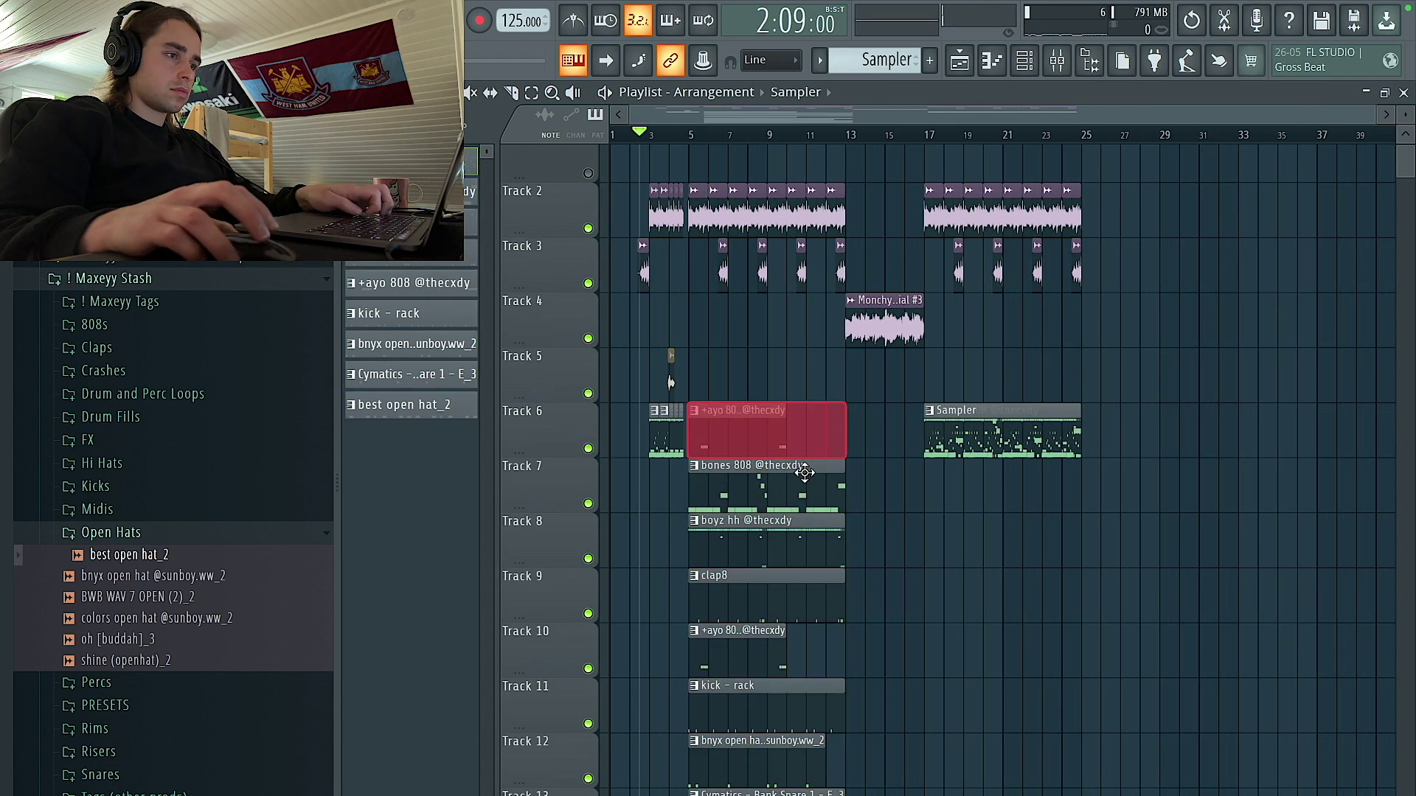
pyautogui.press('space')
pyautogui.scroll(-5, 804, 465)
pyautogui.scroll(3, 790, 265)
# Place a full-length +ayo 808 clip ending at bar 13 on Track 10 and clear the clip on Track 14.
pyautogui.click(762, 203)
pyautogui.moveTo(762, 220); pyautogui.dragTo(828, 437)
pyautogui.rightClick(796, 648)
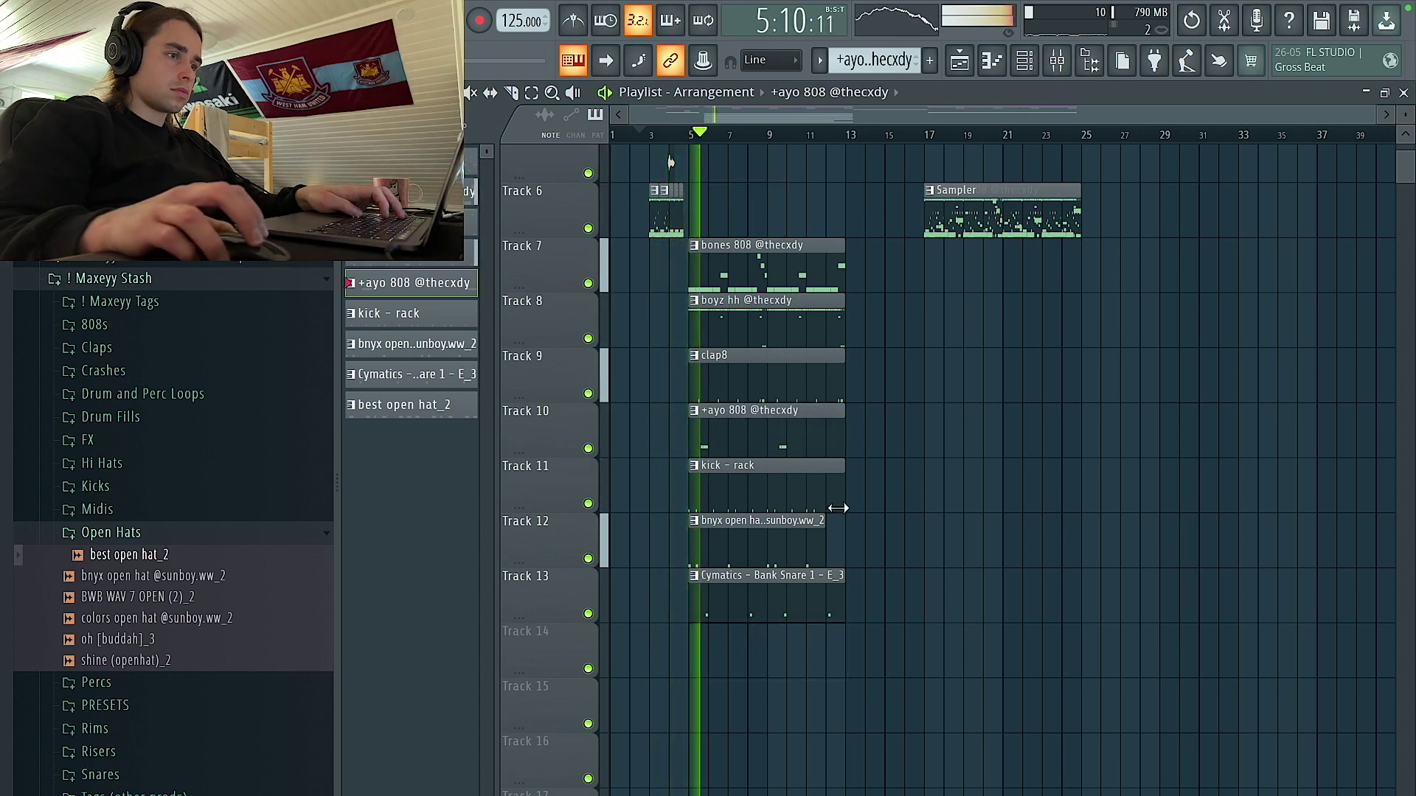
# Duplicate the channel clips on Tracks 7 to 13 so the copies fill bars 13 to 21.
pyautogui.moveTo(833, 558); pyautogui.dragTo(693, 295)
pyautogui.hotkey('ctrl', 'b')
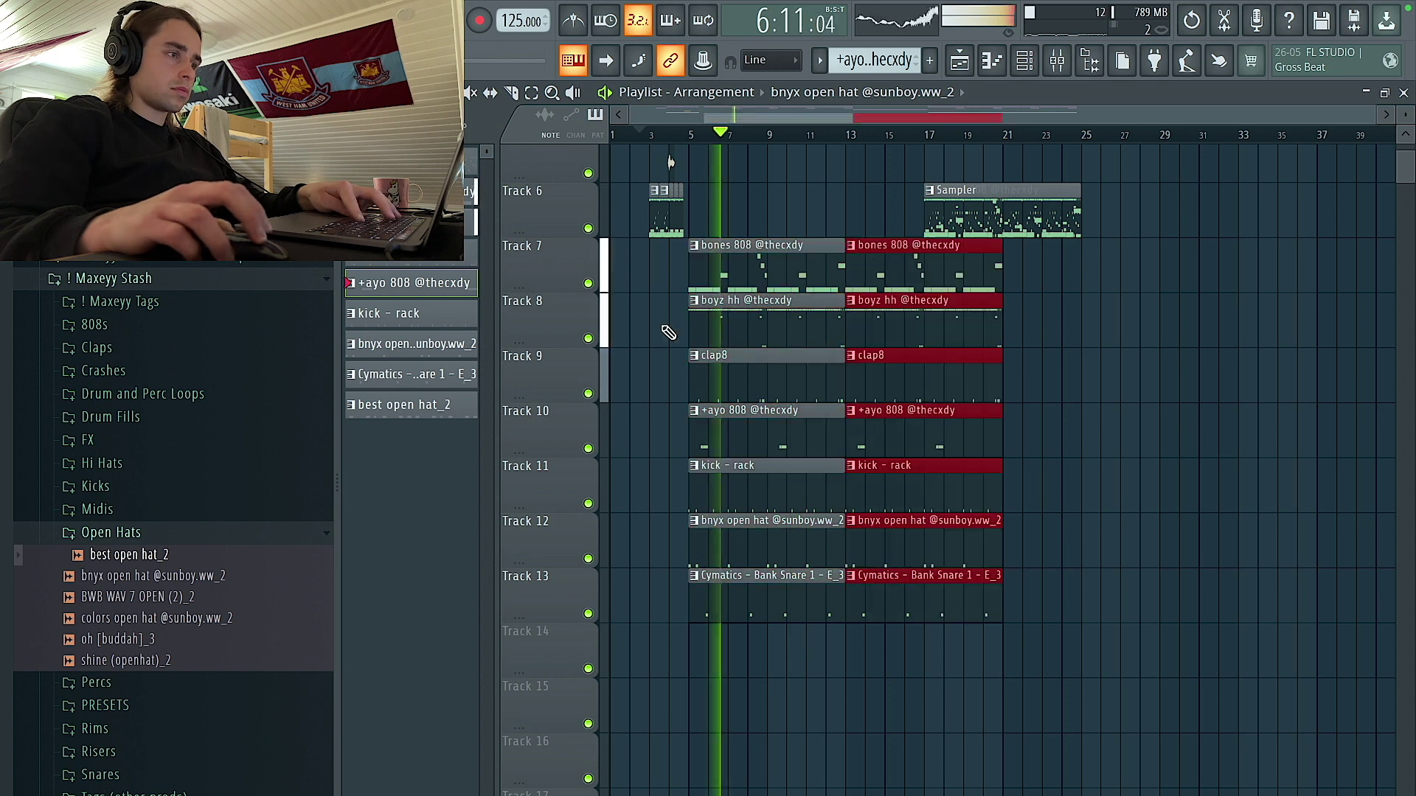
# Place a best open hat_2 clip on Track 14 spanning bars 13 to 21.
pyautogui.click(856, 601)
pyautogui.click(445, 413)
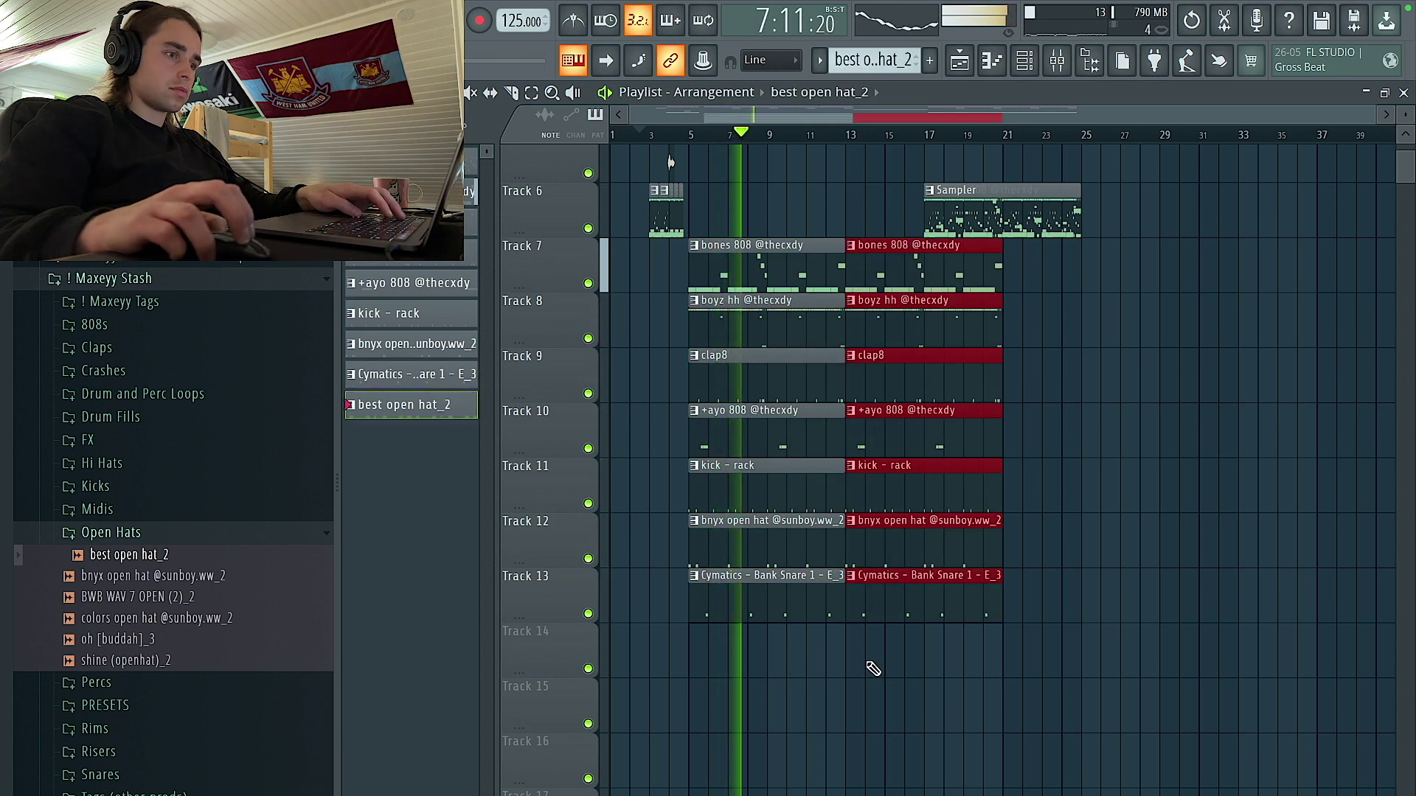
pyautogui.click(854, 641)
# Delete the Sampler clip on Track 6 and move the second set of drum clips to bars 17 to 25.
pyautogui.moveTo(1160, 278); pyautogui.dragTo(989, 211)
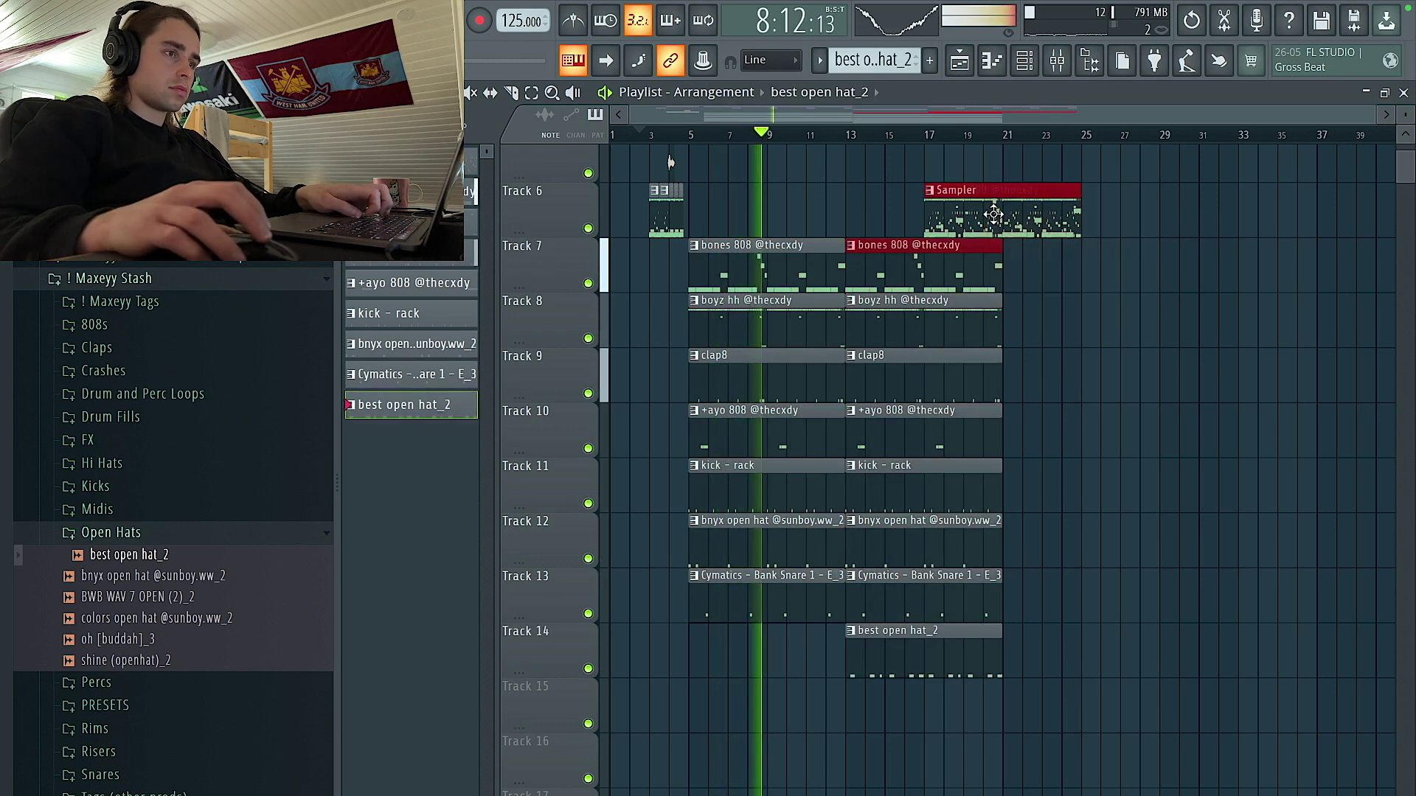
pyautogui.rightClick(1030, 206)
pyautogui.moveTo(1014, 247); pyautogui.dragTo(963, 631)
pyautogui.scroll(4, 896, 417)
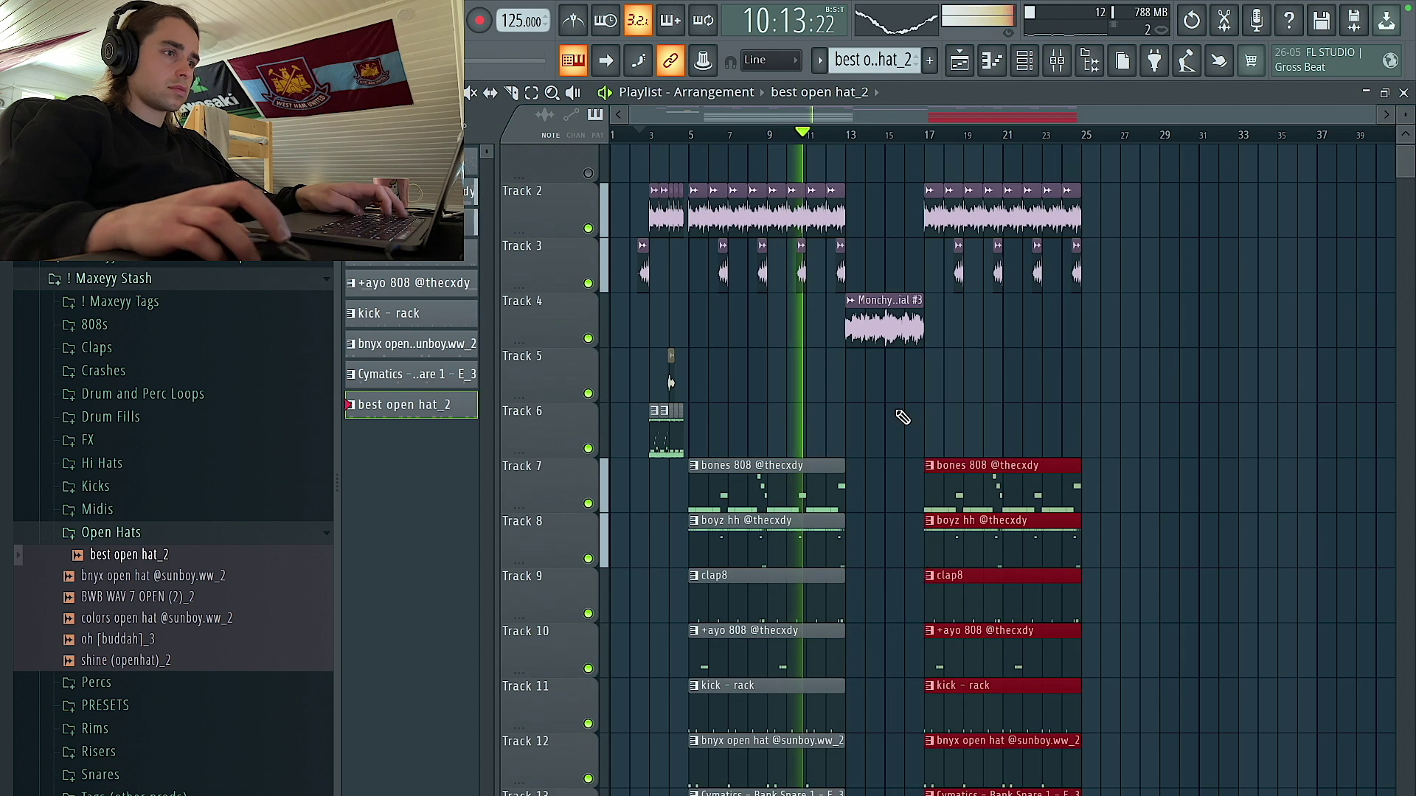
# Duplicate all sample and drum clips from bars 17 to 25 into bars 25 to 33.
pyautogui.moveTo(1175, 331); pyautogui.dragTo(928, 190)
pyautogui.click(1043, 362)
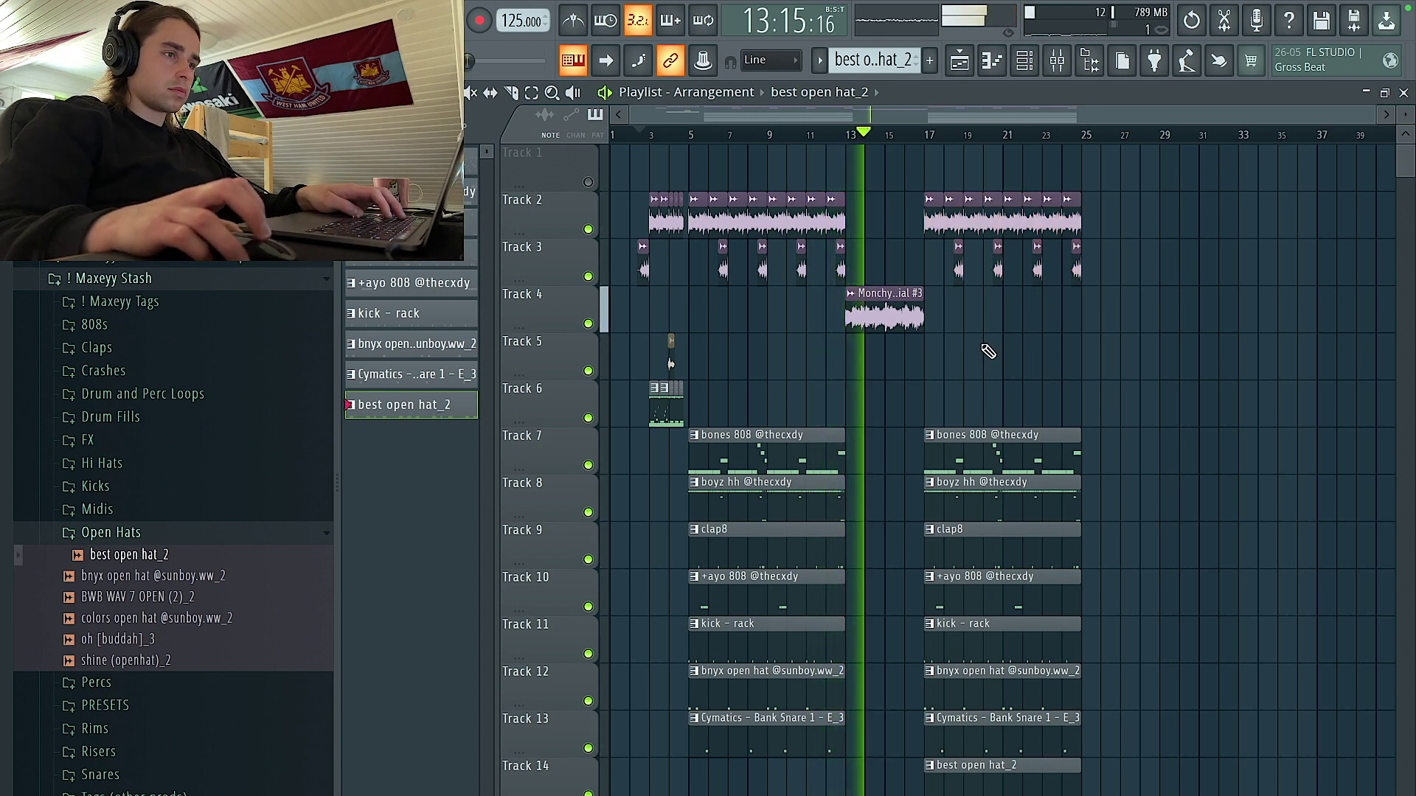
pyautogui.scroll(-1, 988, 352)
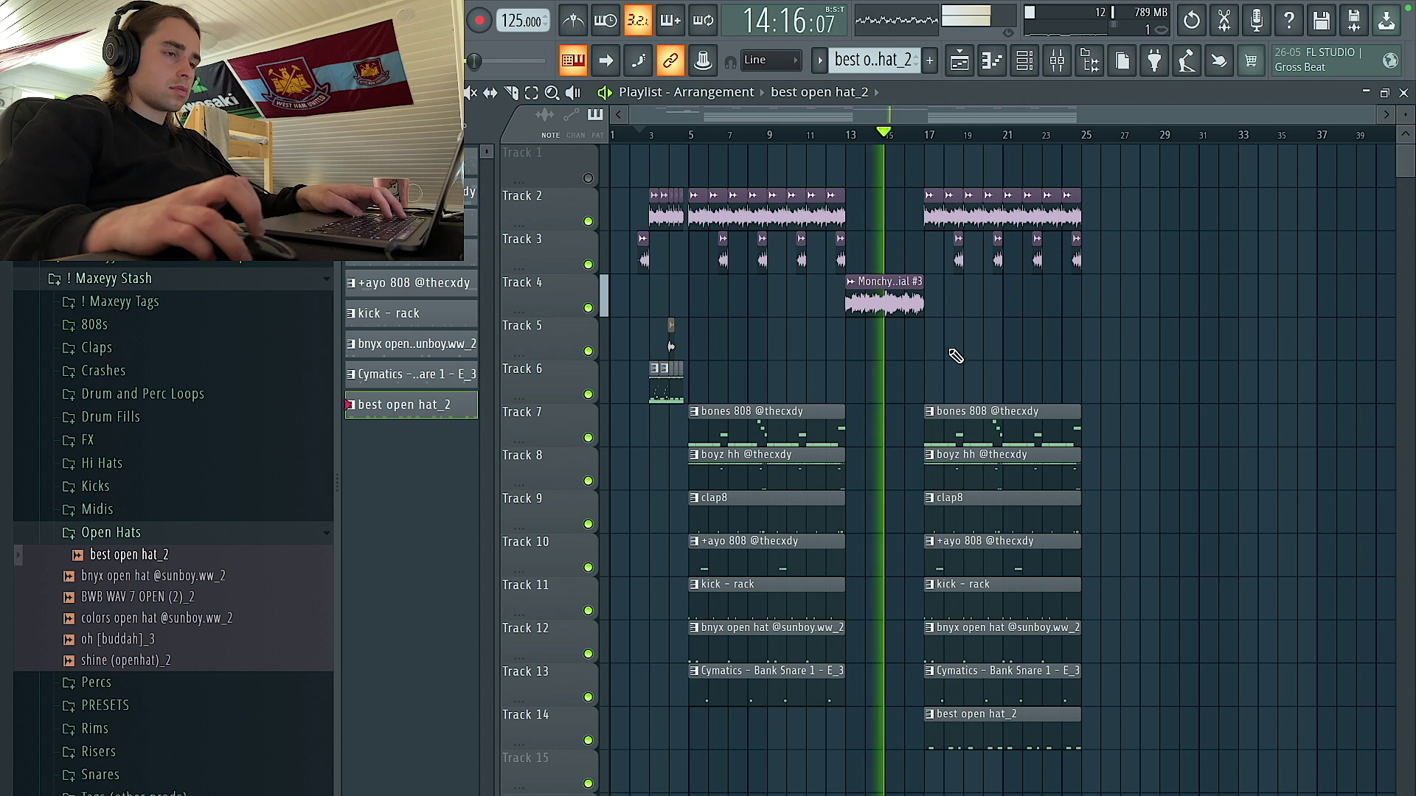
pyautogui.scroll(2, 956, 357)
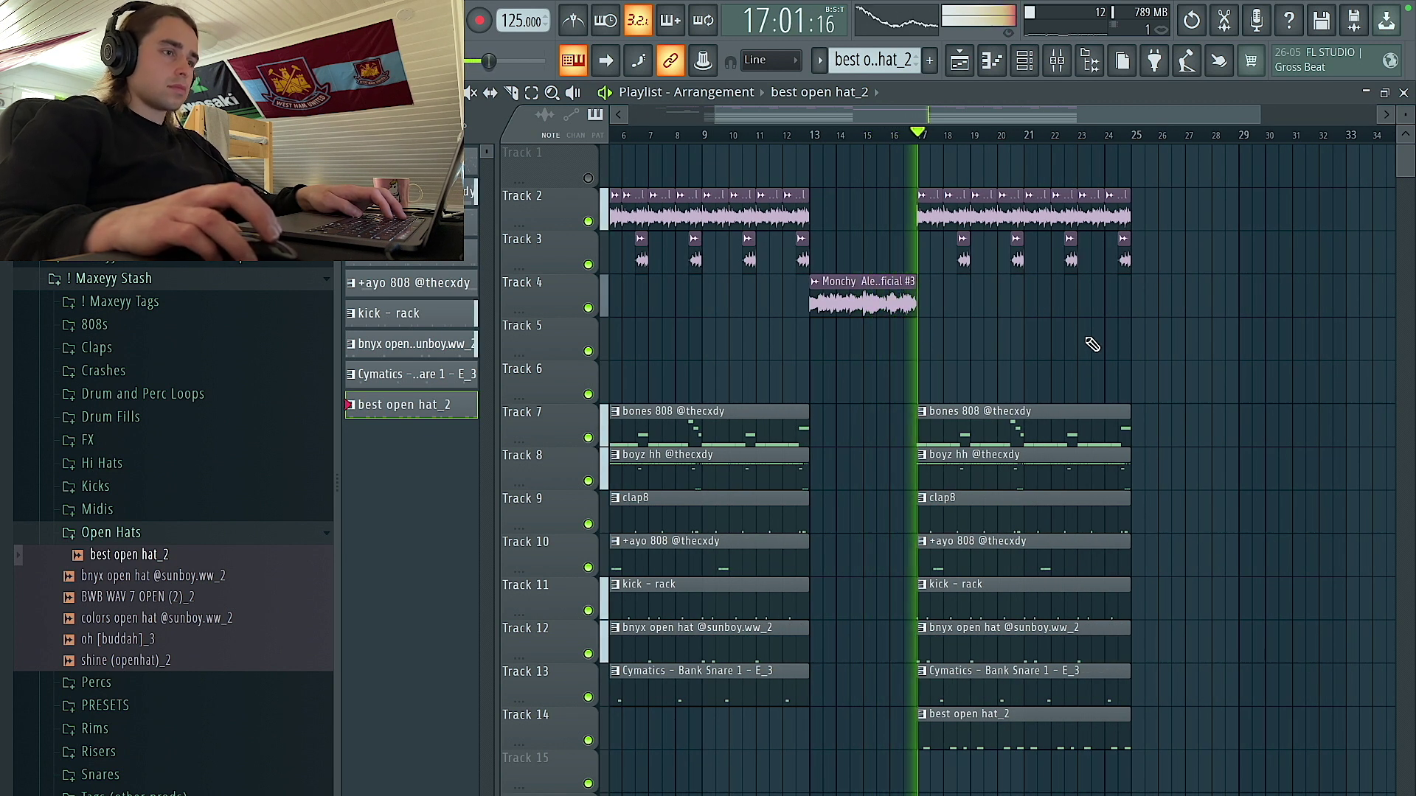
pyautogui.moveTo(931, 205); pyautogui.dragTo(1163, 745)
pyautogui.hotkey('ctrl', 'b')
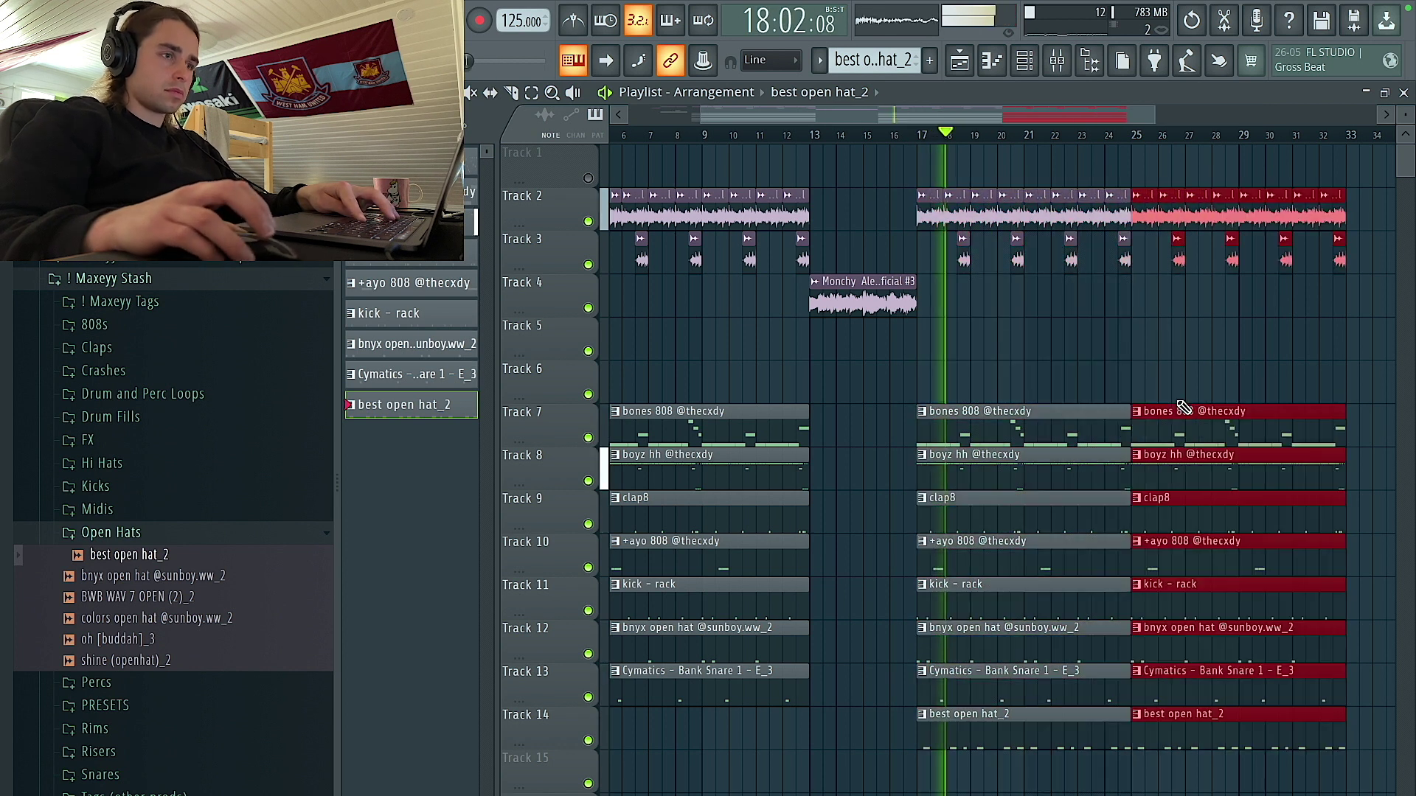
# Delete the best open hat_2 clip in bars 17 to 25 on Track 14.
pyautogui.scroll(-3, 1170, 398)
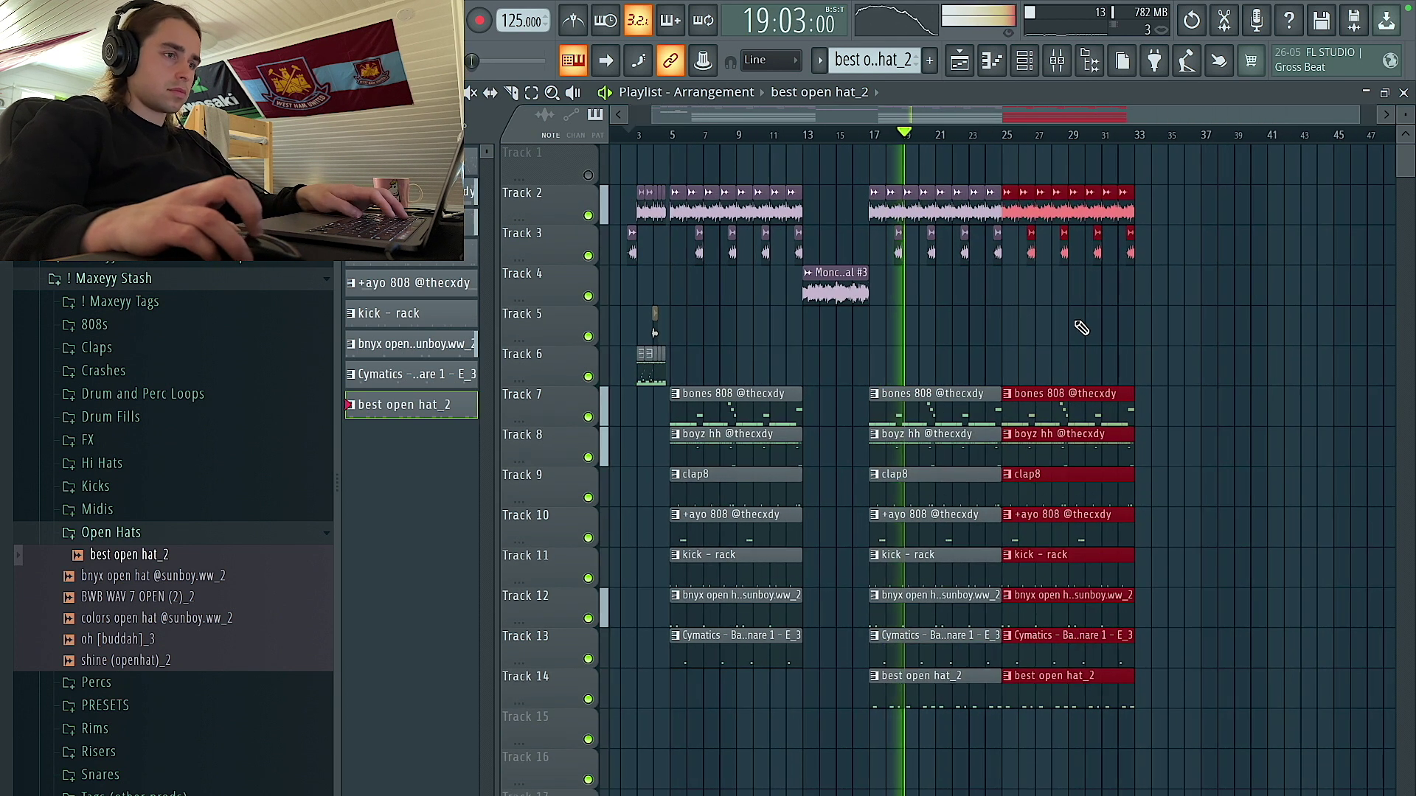
pyautogui.scroll(4, 1078, 326)
pyautogui.rightClick(848, 701)
# Duplicate the sample slices into bars 33 to 41 and bring the Track 3 copies up onto Track 2.
pyautogui.scroll(-4, 840, 693)
pyautogui.moveTo(1241, 750); pyautogui.dragTo(1011, 183)
pyautogui.moveTo(1201, 303); pyautogui.dragTo(1009, 185)
pyautogui.hotkey('ctrl', 'b')
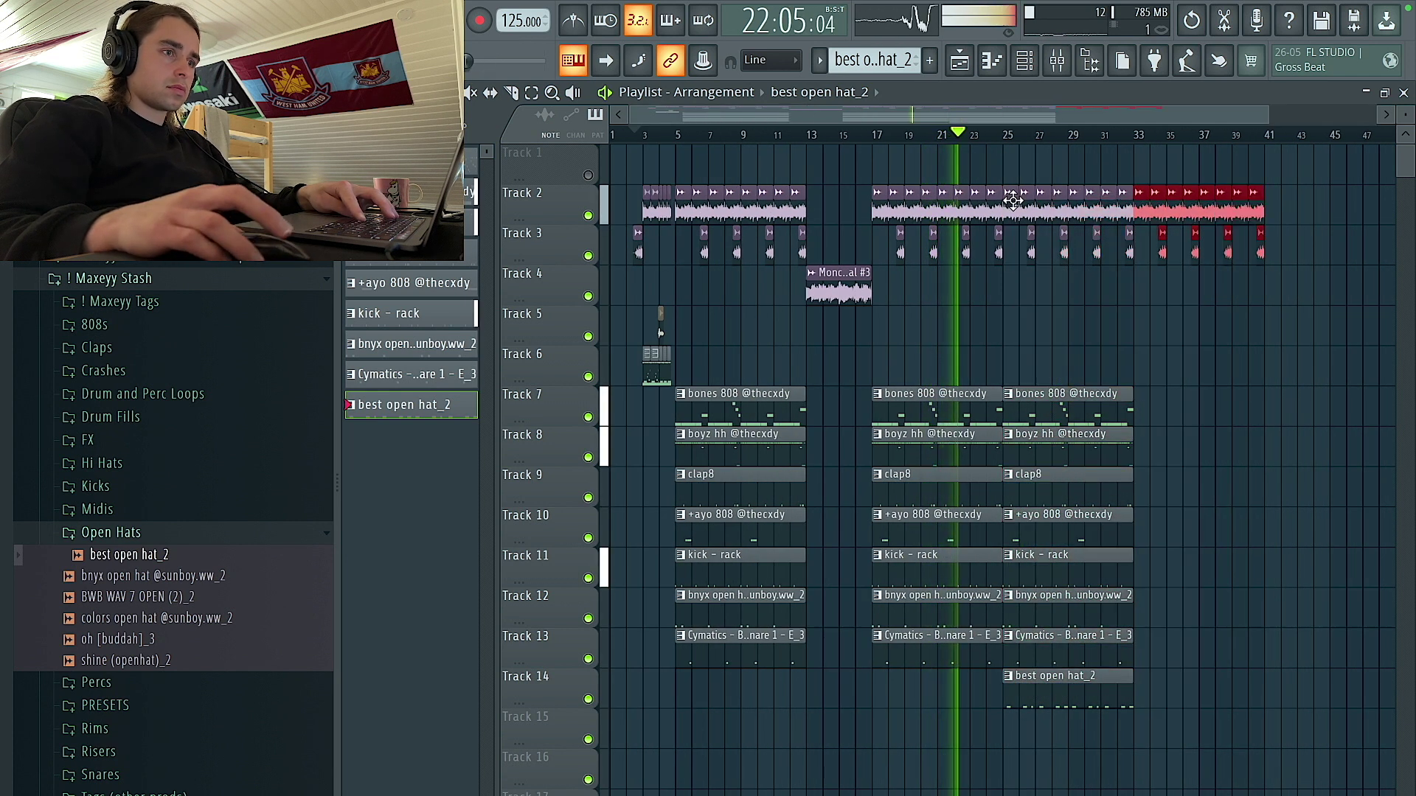
pyautogui.scroll(-3, 1018, 209)
pyautogui.hotkey('ctrl', 'b')
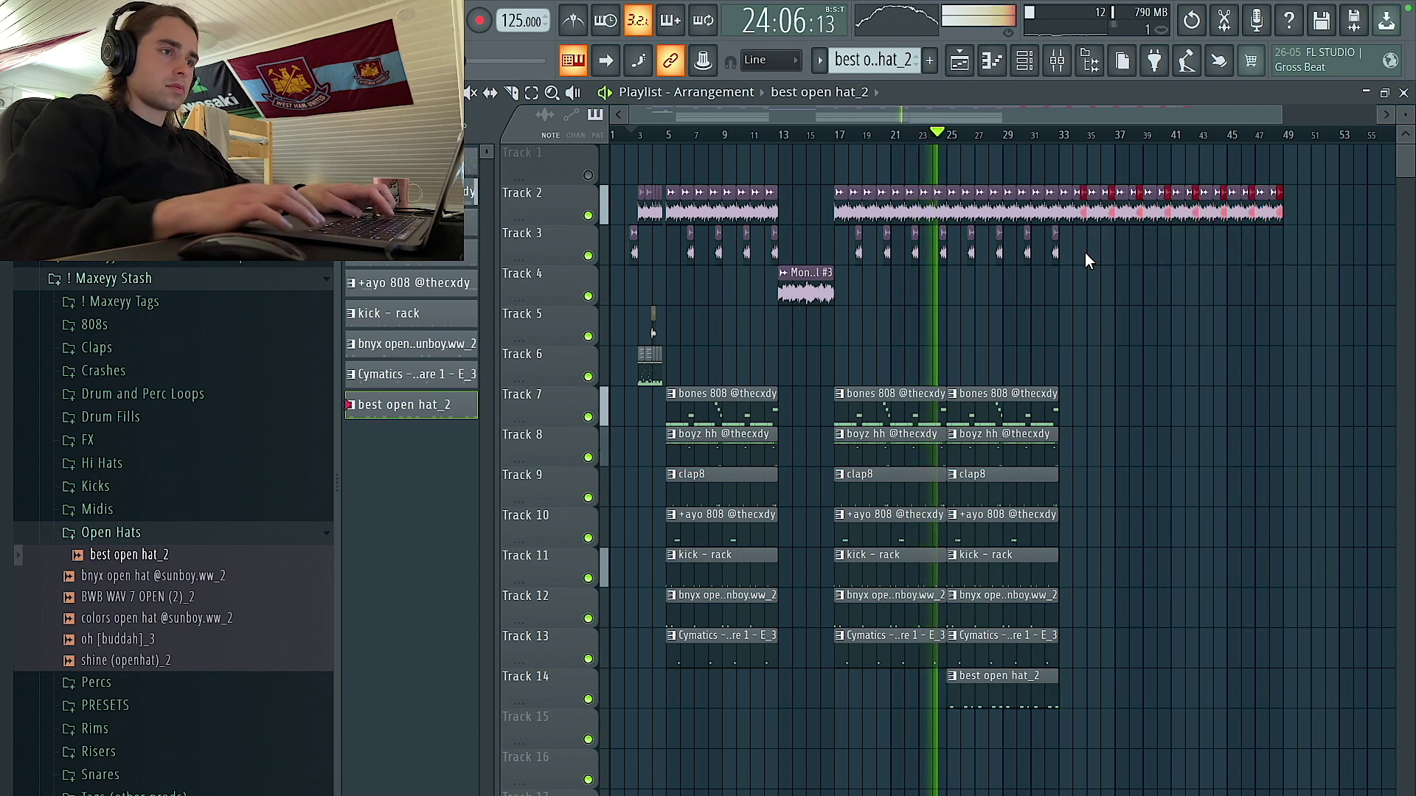
pyautogui.moveTo(1065, 210); pyautogui.dragTo(1064, 210)
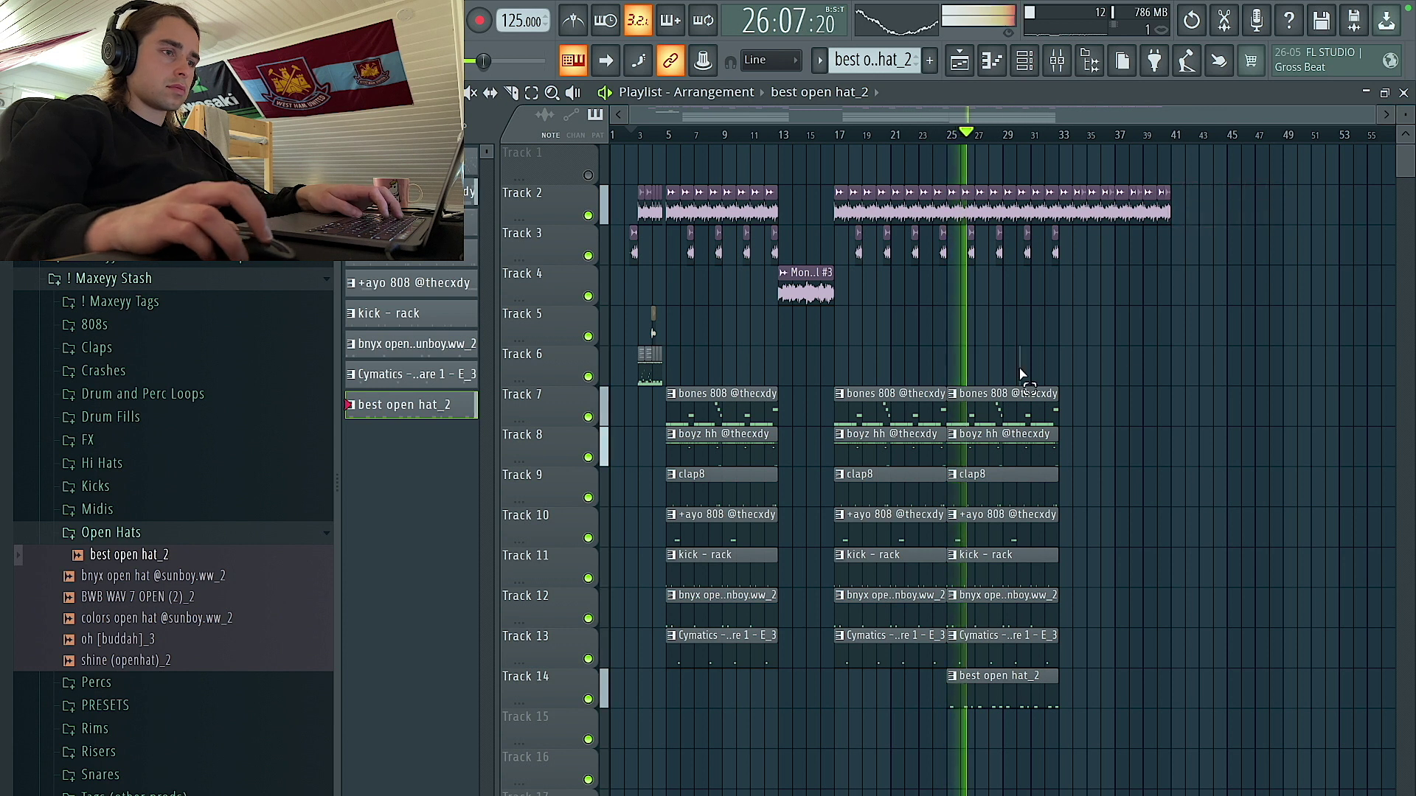
# Duplicate the drum clips from bars 25 to 33 twice so they fill bars 33 to 49.
pyautogui.moveTo(1028, 363); pyautogui.dragTo(991, 745)
pyautogui.hotkey('ctrl', 'b')
pyautogui.hotkey('ctrl', 'b')
pyautogui.scroll(4, 1055, 503)
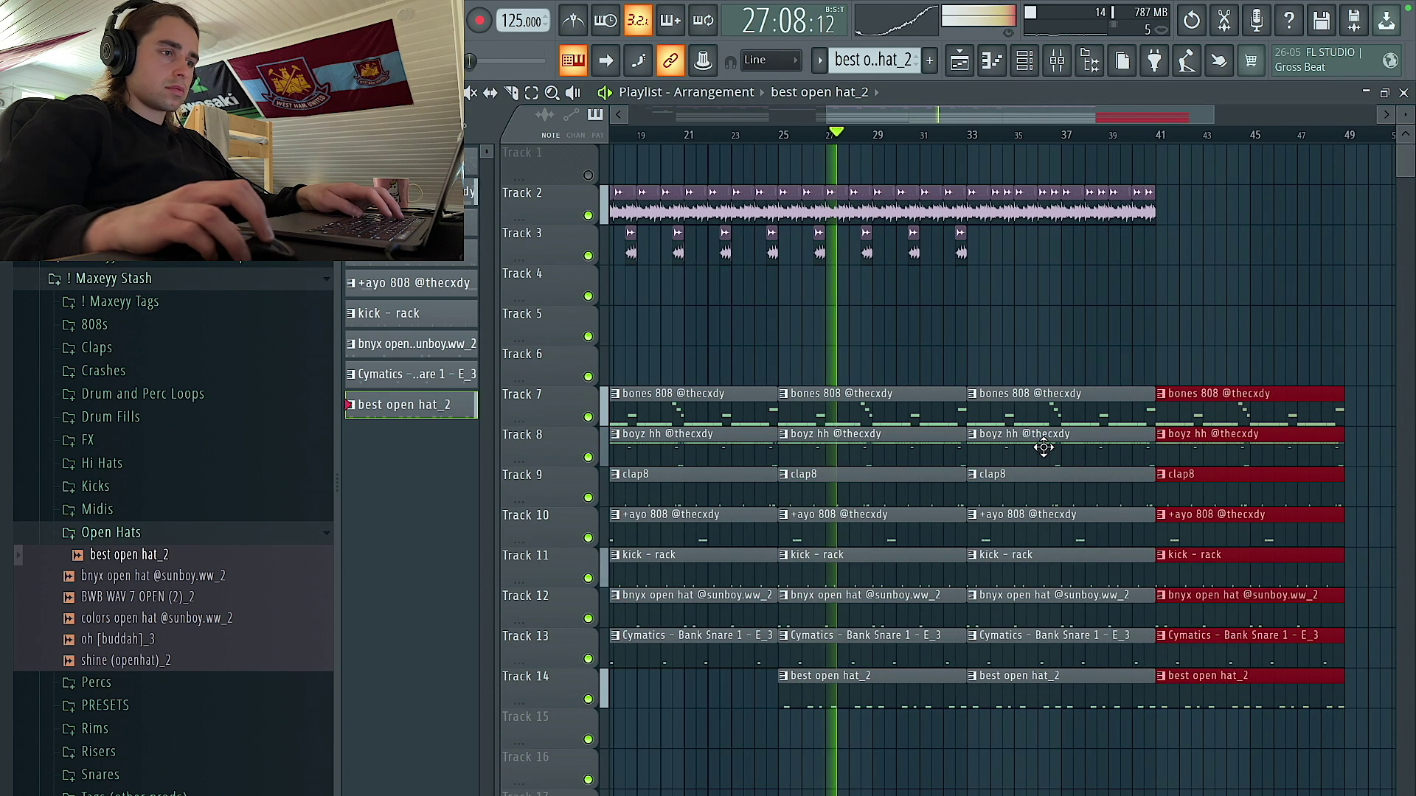
# Delete the bones 808 and boyz hh clips in bars 33 to 41 and trim the clap8 clip's start to bar 34.
pyautogui.rightClick(1043, 446)
pyautogui.rightClick(1050, 407)
pyautogui.hscroll(3, 1055, 409)
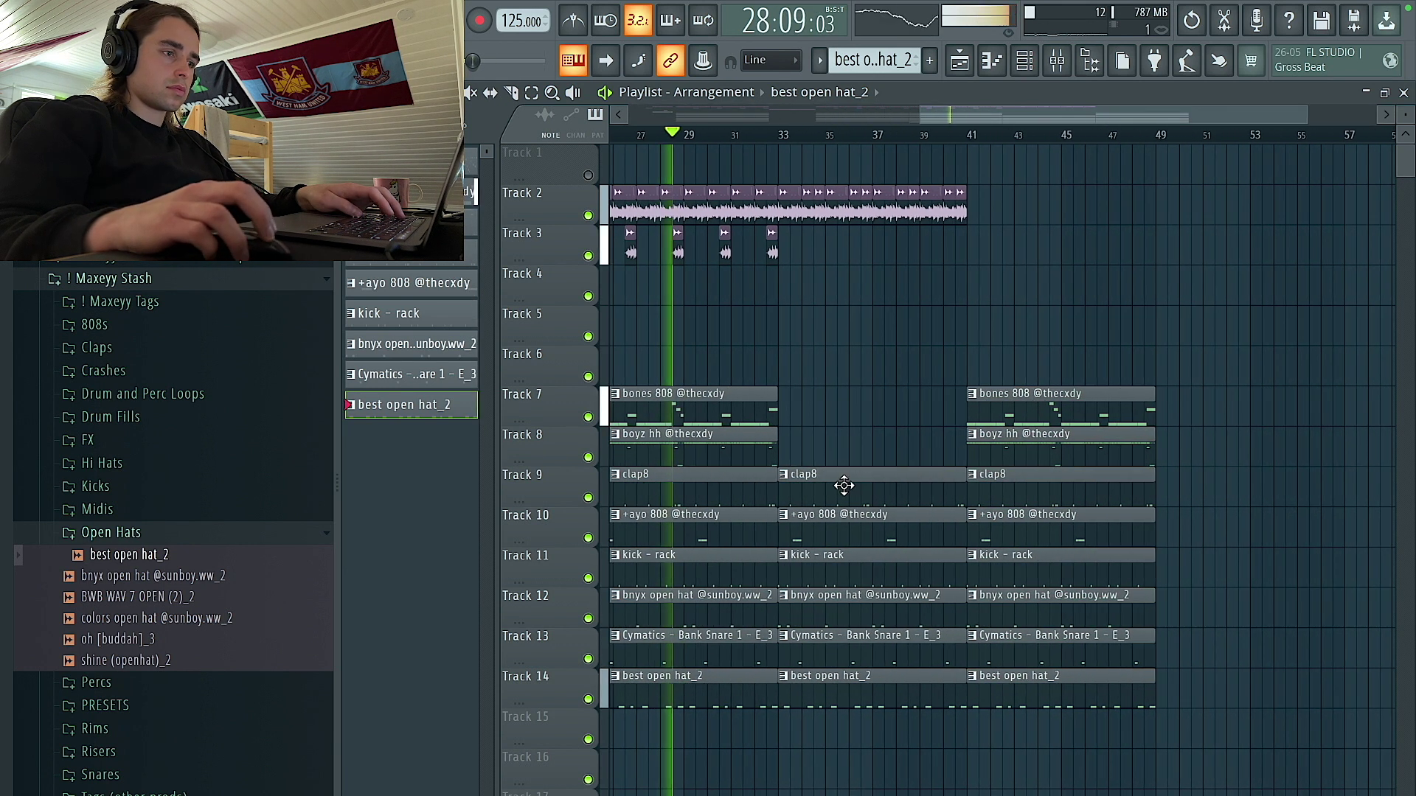
pyautogui.moveTo(782, 494); pyautogui.dragTo(802, 494)
# Delete every +ayo 808 clip from Track 10 across the arrangement.
pyautogui.rightClick(888, 538)
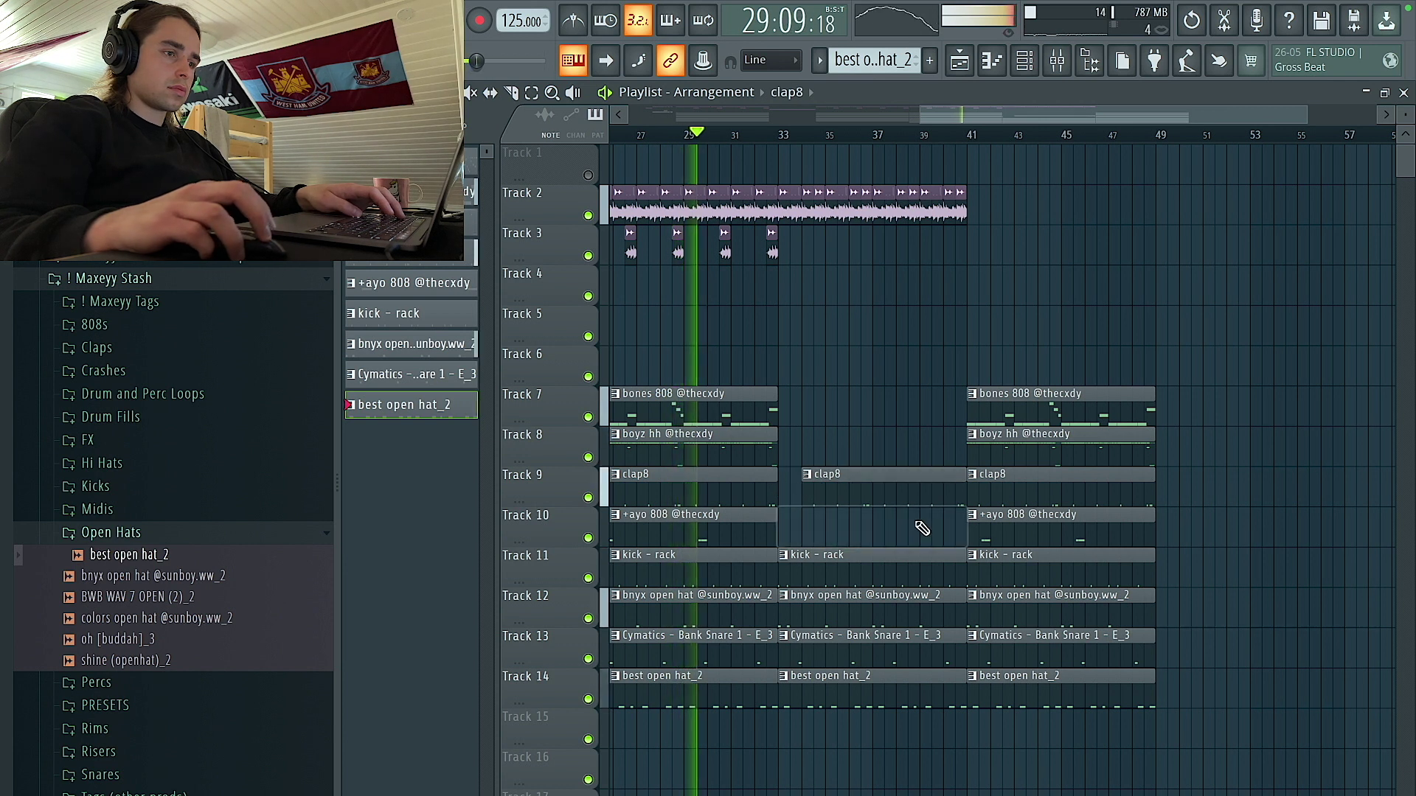
pyautogui.scroll(-3, 888, 538)
pyautogui.rightClick(1122, 531)
pyautogui.rightClick(952, 528)
pyautogui.rightClick(736, 528)
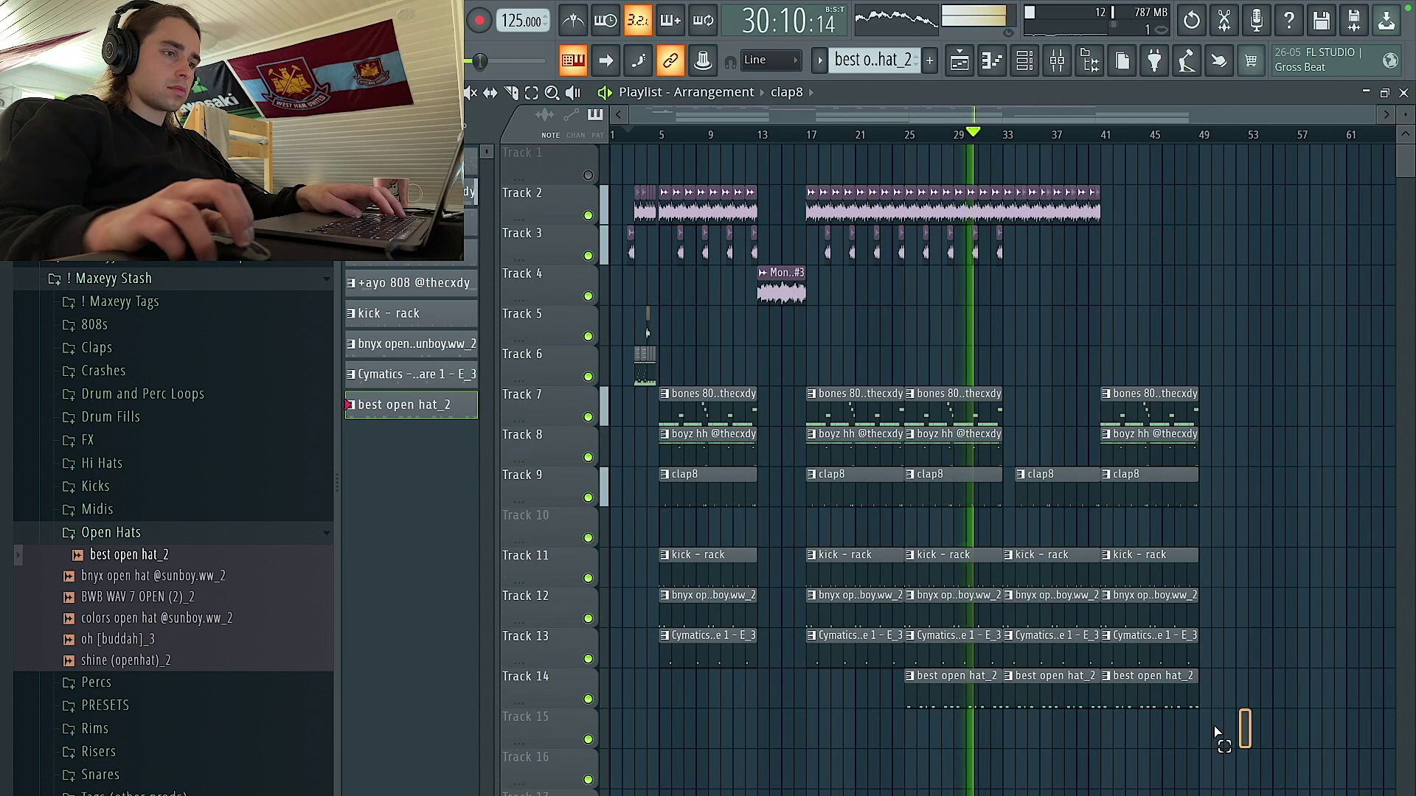
# Move all clips on Tracks 11 to 14 up one track to close the gap at Track 10.
pyautogui.moveTo(1258, 746); pyautogui.dragTo(609, 551)
pyautogui.hotkey('shift', 'Up')
pyautogui.hotkey('ctrl', 'd')
# Solo Track 2 and render its sample slices in bars 33 to 41 to a new audio clip.
pyautogui.scroll(2, 1022, 191)
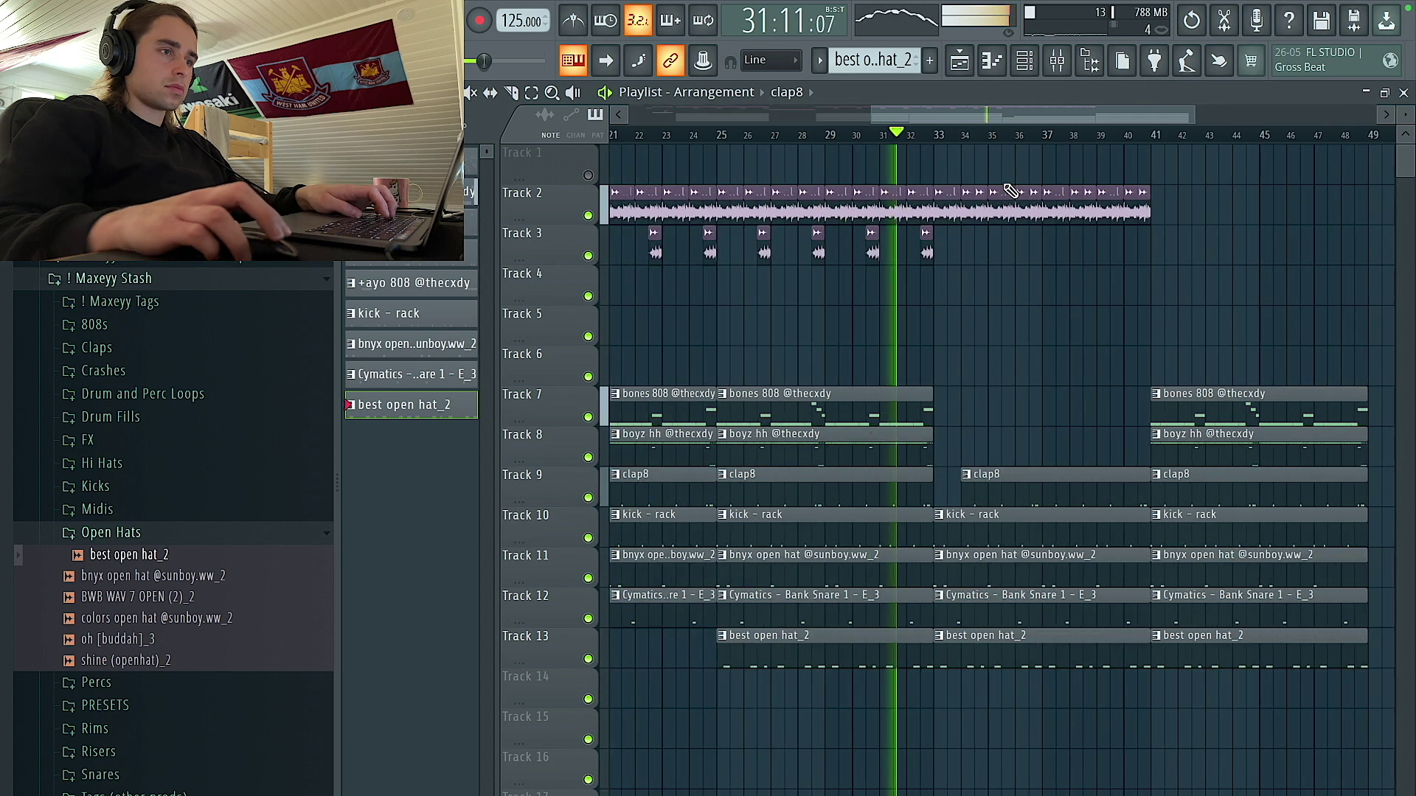
pyautogui.moveTo(1154, 139); pyautogui.dragTo(933, 137)
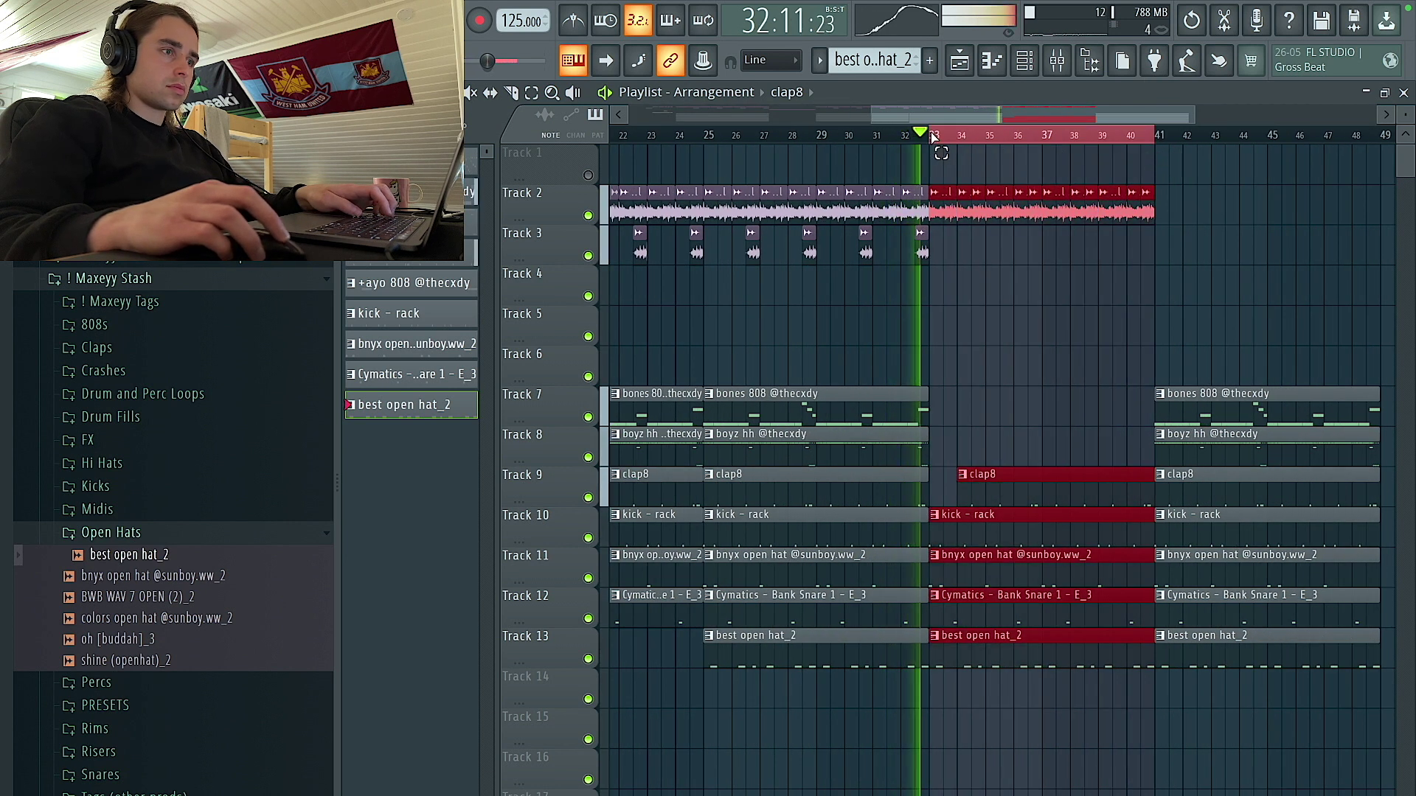
pyautogui.rightClick(588, 216)
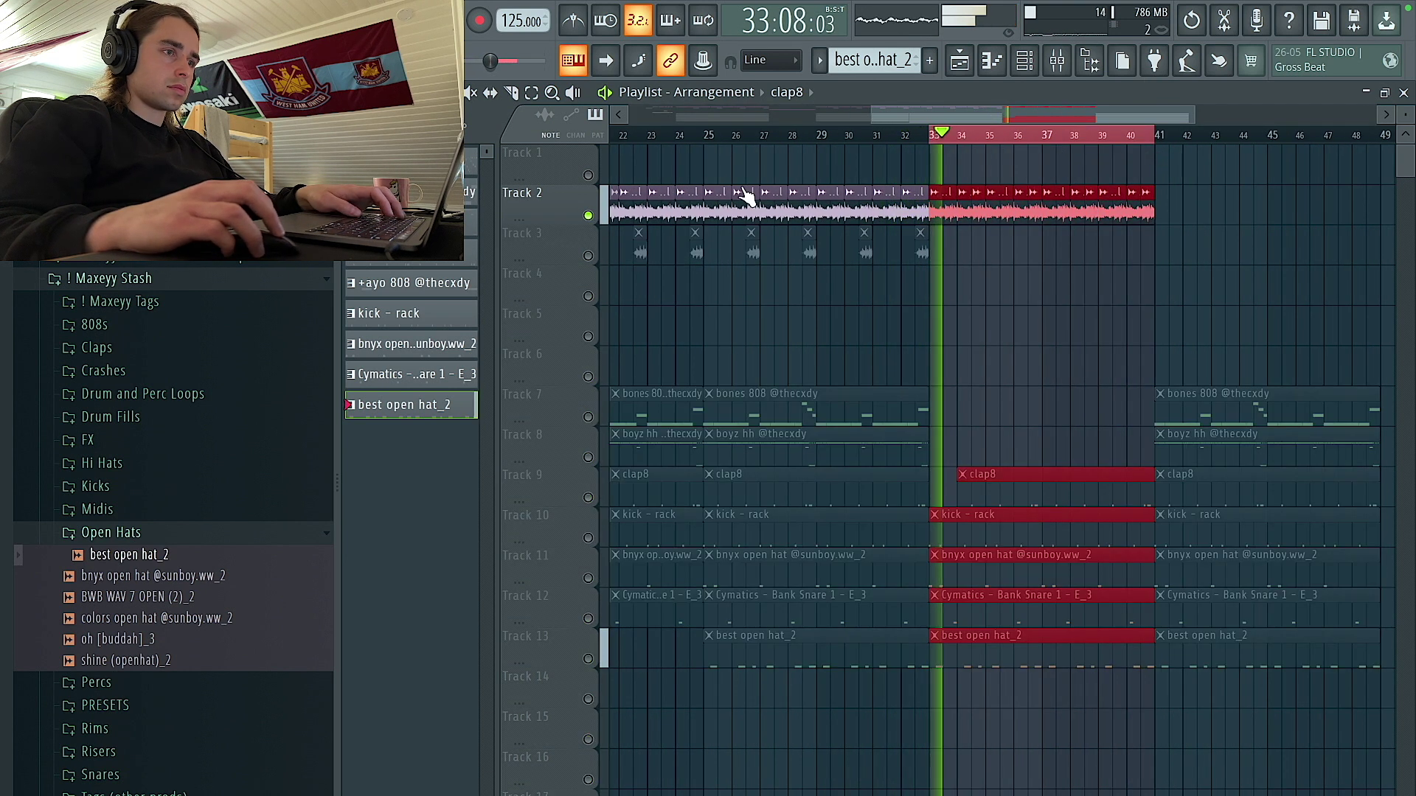
pyautogui.click(1054, 66)
pyautogui.hotkey('ctrl', 'alt', 'r')
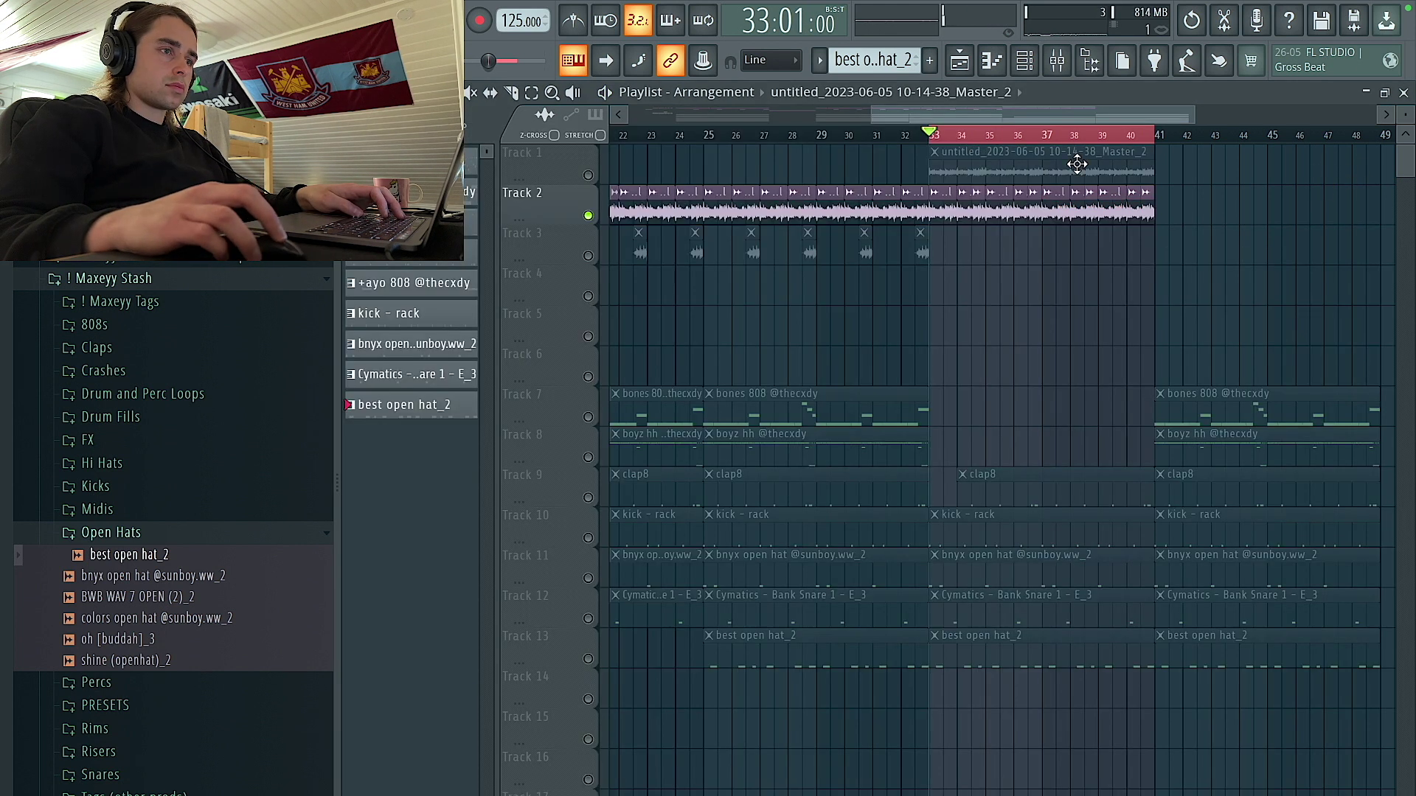
# Set the rendered clip's time-stretching mode to Stretch and delete the original Track 2 slices in bars 33 to 41.
pyautogui.doubleClick(1077, 163)
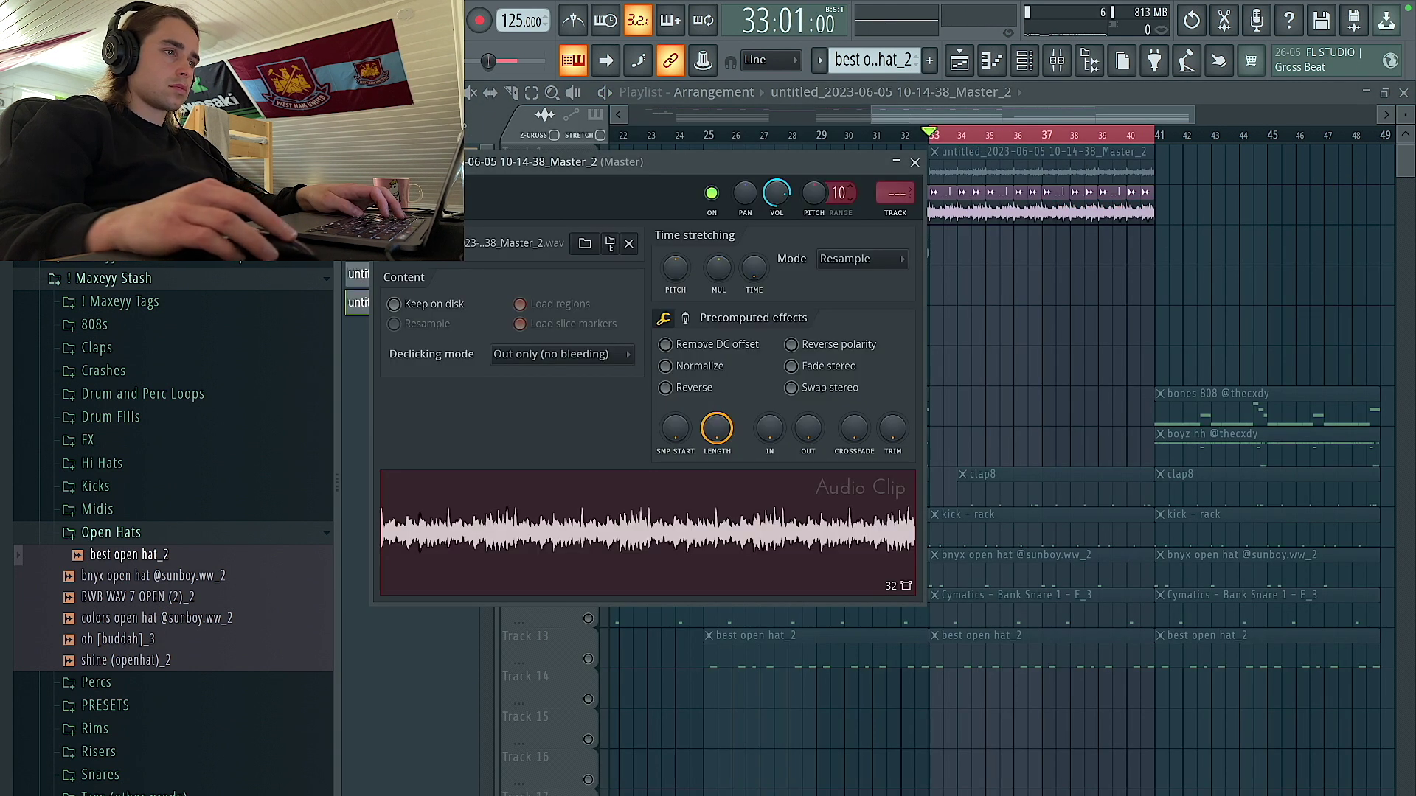
pyautogui.click(860, 259)
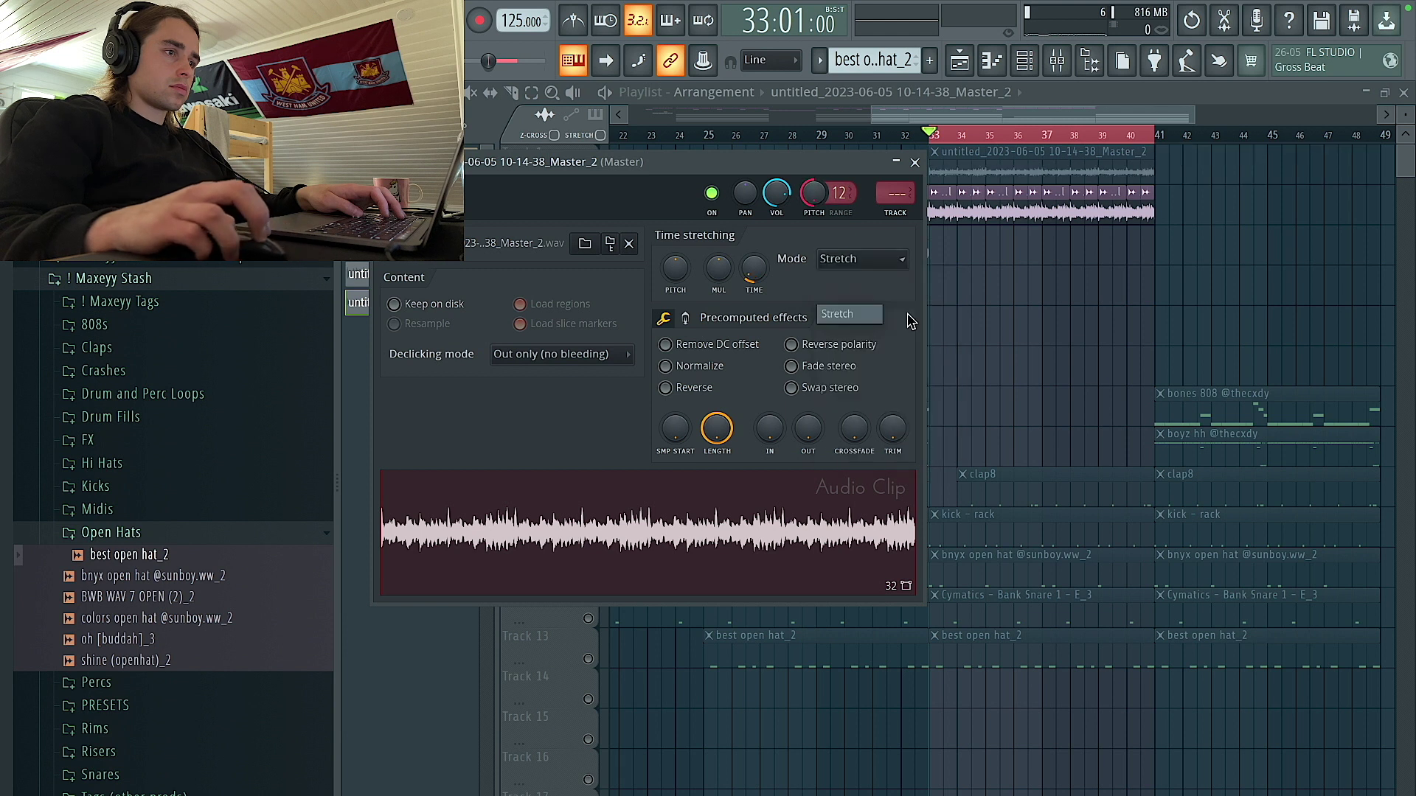
pyautogui.click(988, 207)
pyautogui.rightClick(1019, 214)
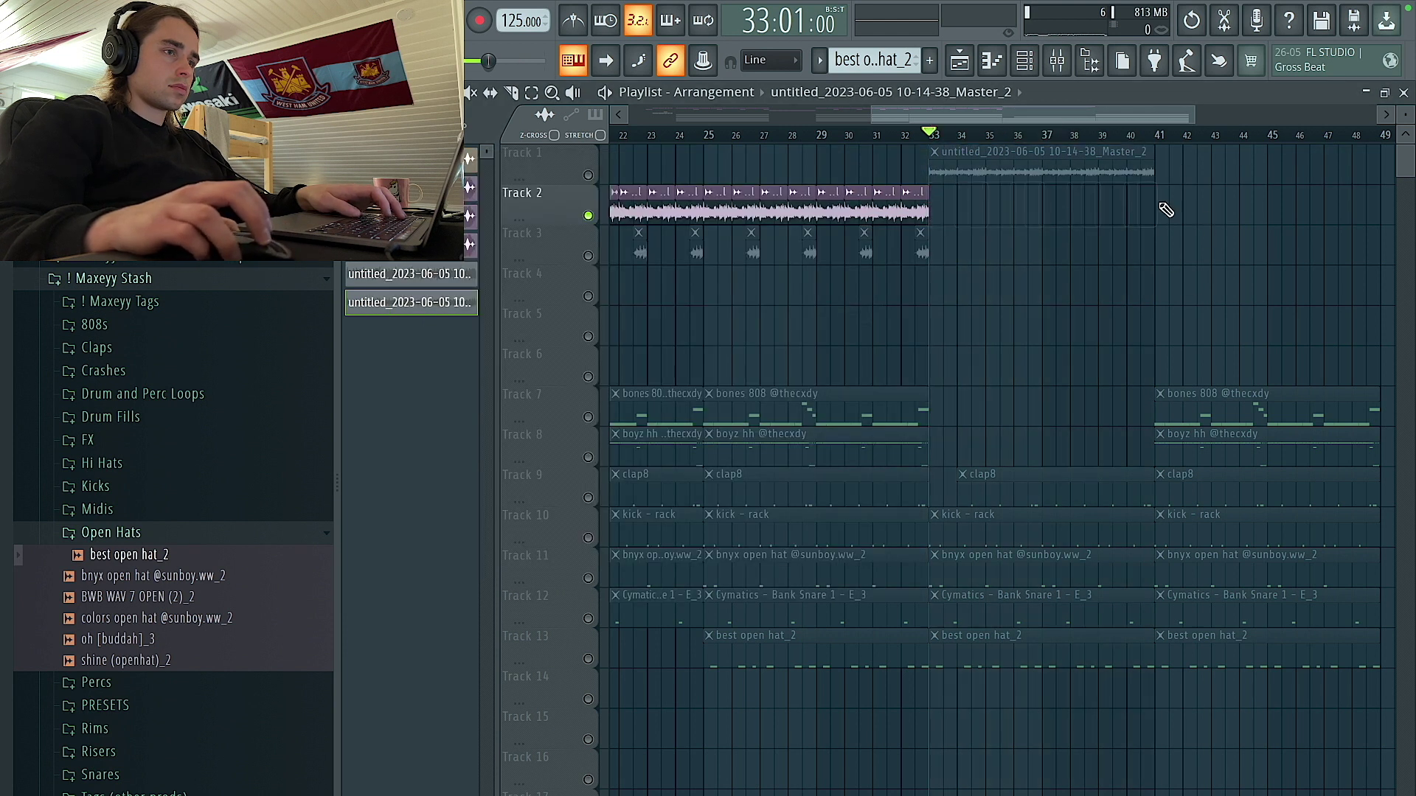
# Turn all playlist tracks back on and play the arrangement from just after bar 30.
pyautogui.click(588, 175)
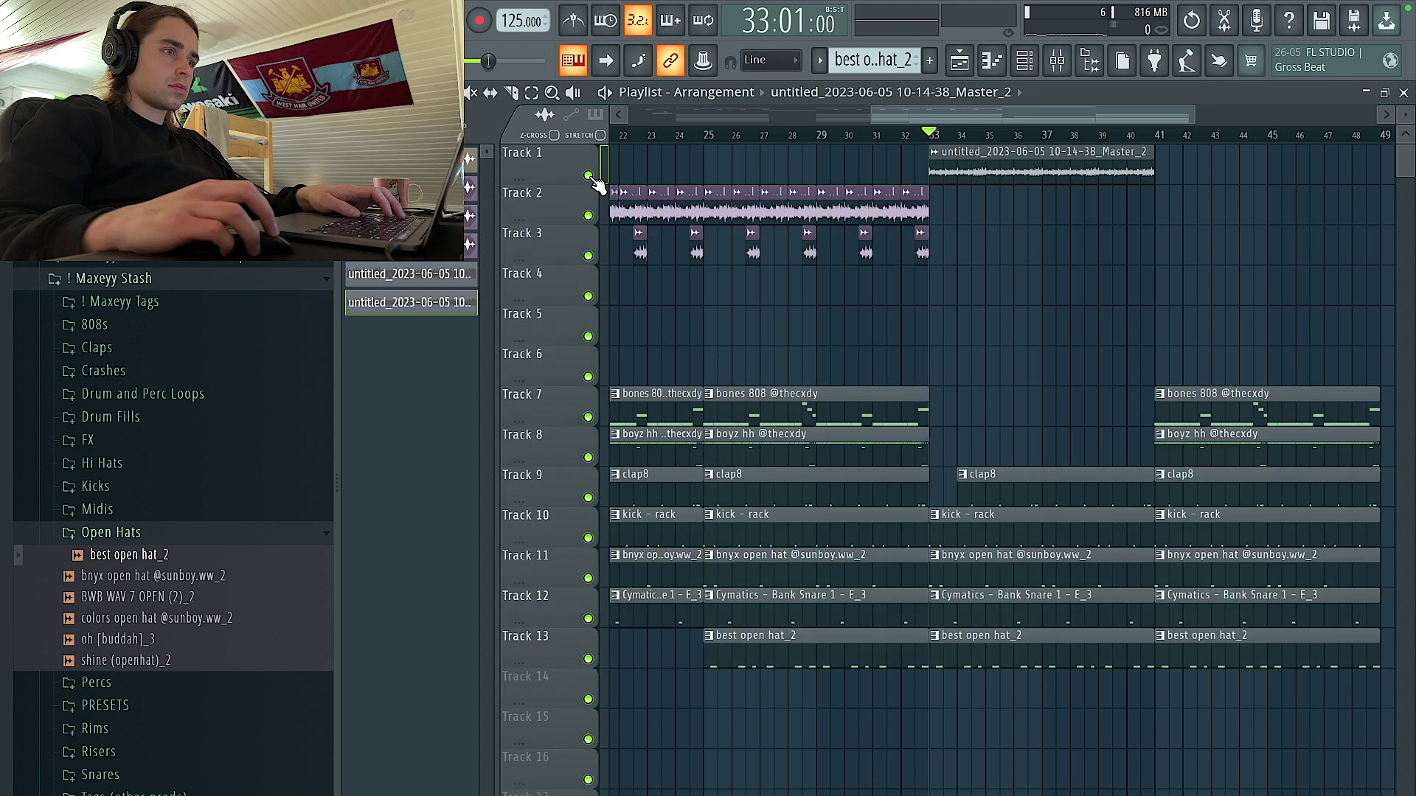
pyautogui.click(860, 135)
pyautogui.press('space')
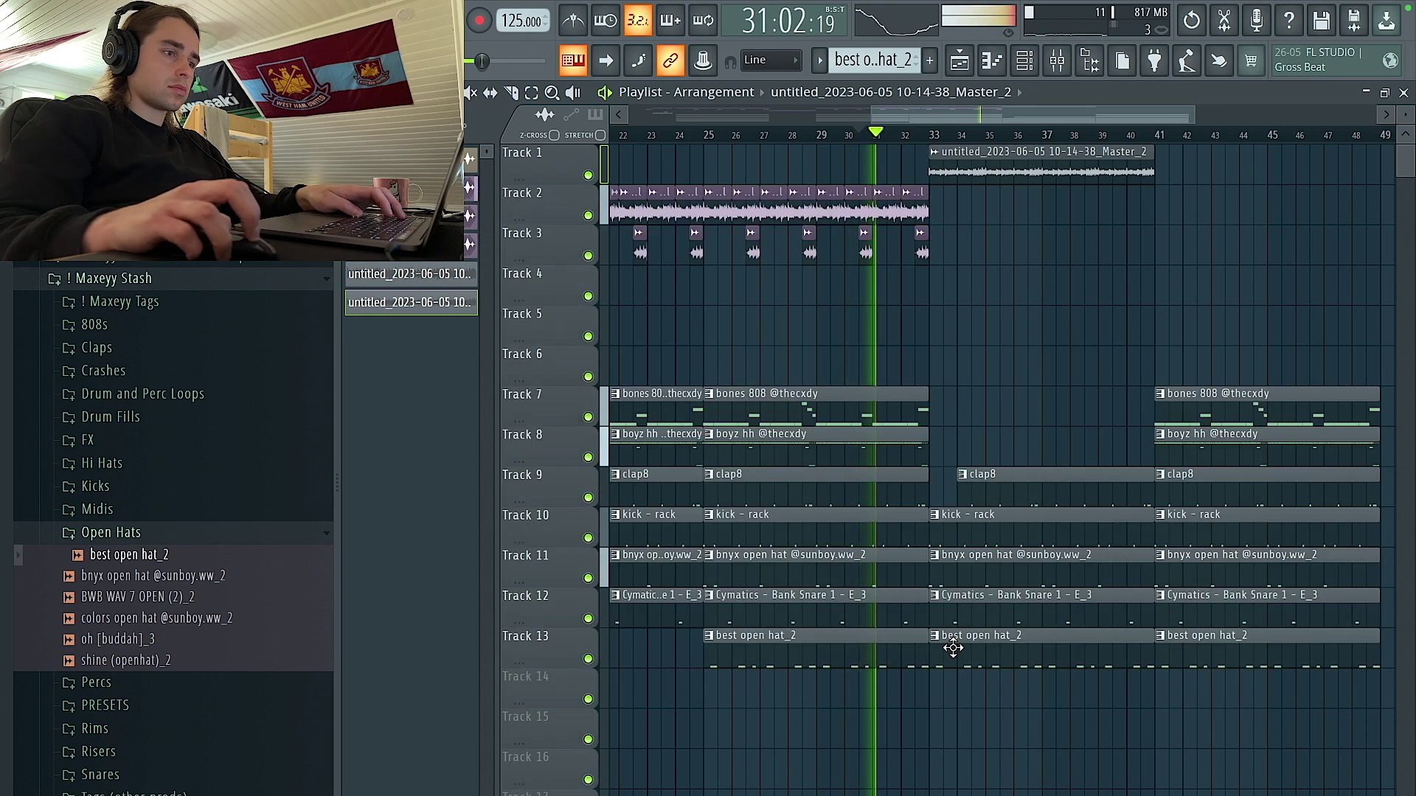
# In bars 33 to 41, delete the best open hat_2 and kick - rack clips and add a bones 808 clip on Track 7.
pyautogui.rightClick(994, 636)
pyautogui.click(949, 404)
pyautogui.rightClick(1010, 583)
pyautogui.hotkey('ctrl', 'z')
pyautogui.scroll(-4, 1075, 493)
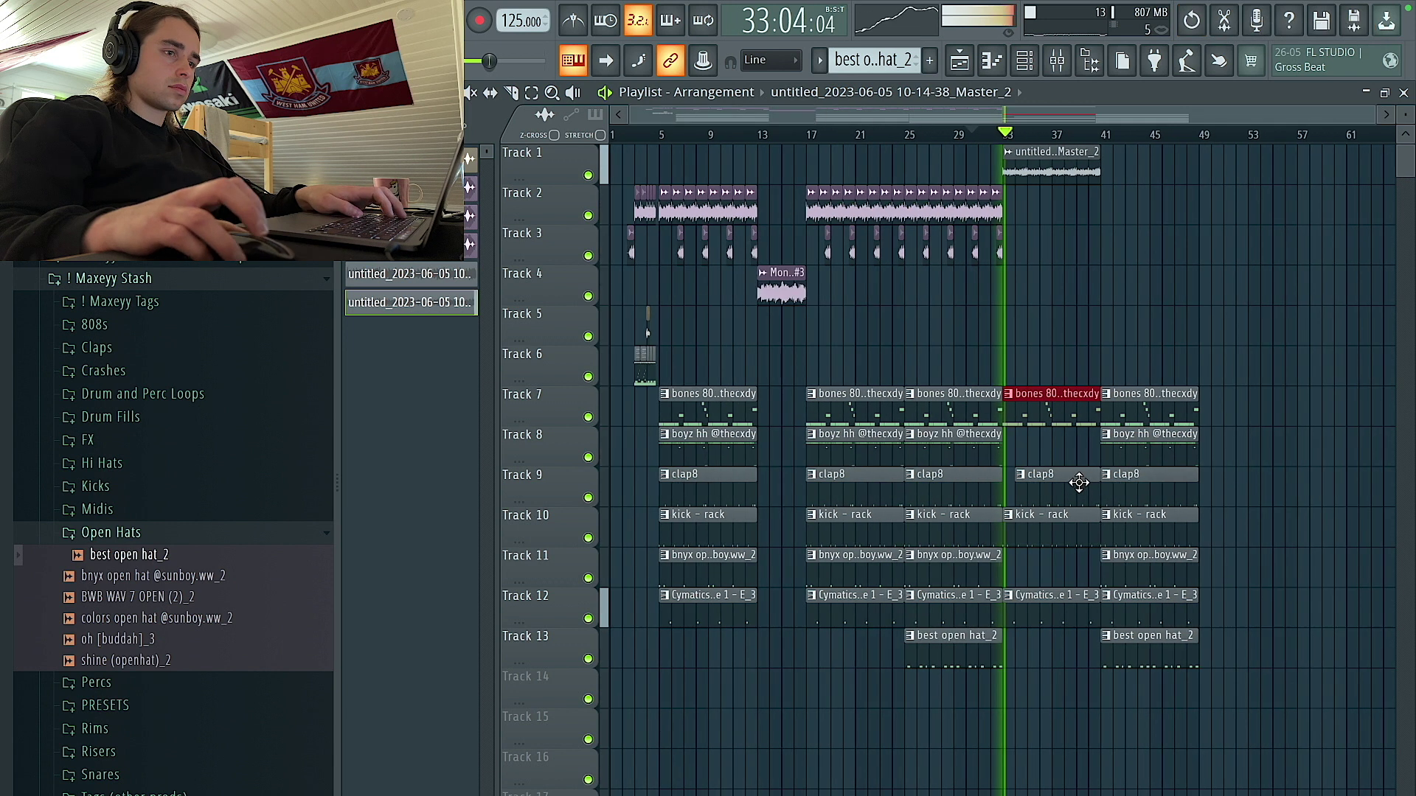
pyautogui.scroll(3, 1061, 544)
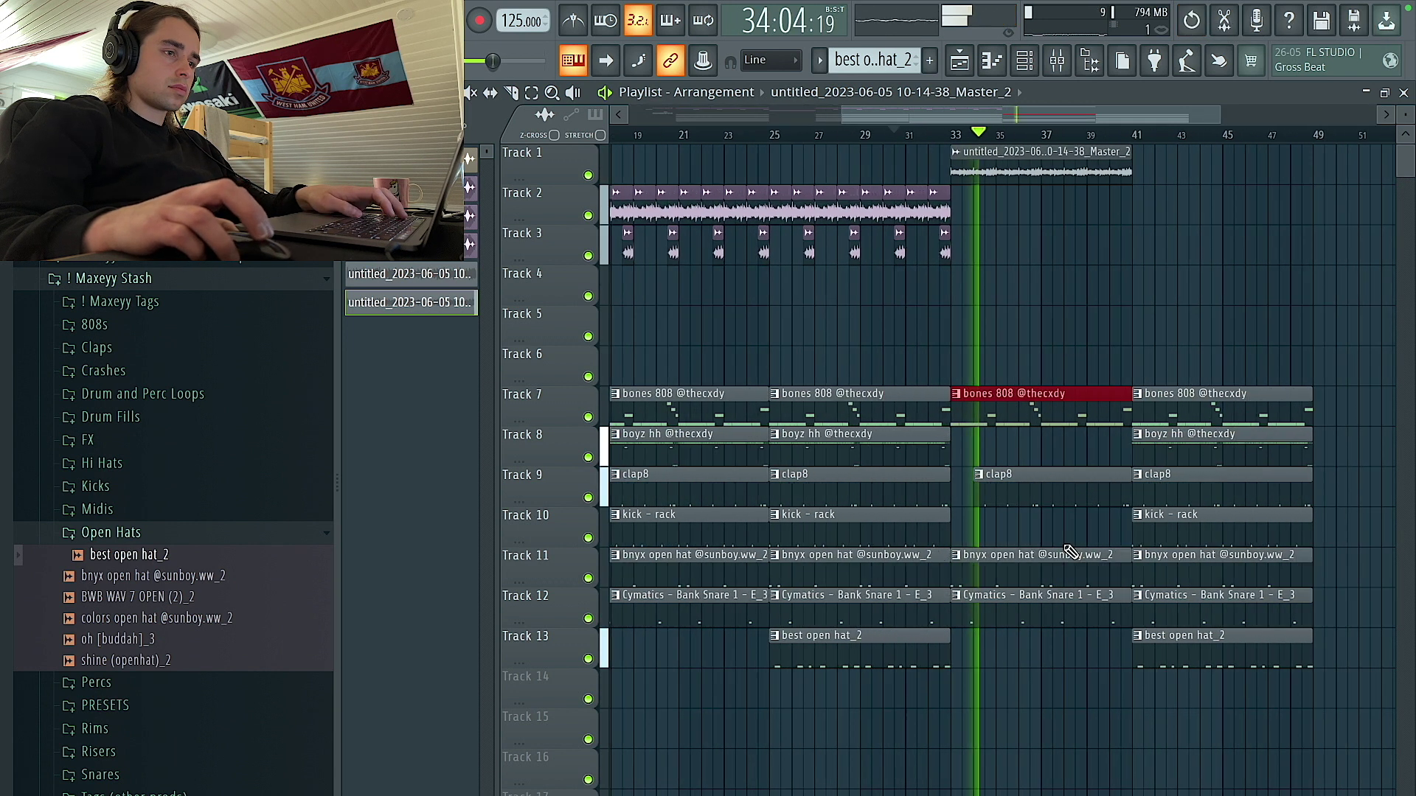
# Open the rendered clip's channel settings and route it to mixer track 4.
pyautogui.doubleClick(1043, 174)
pyautogui.press('space')
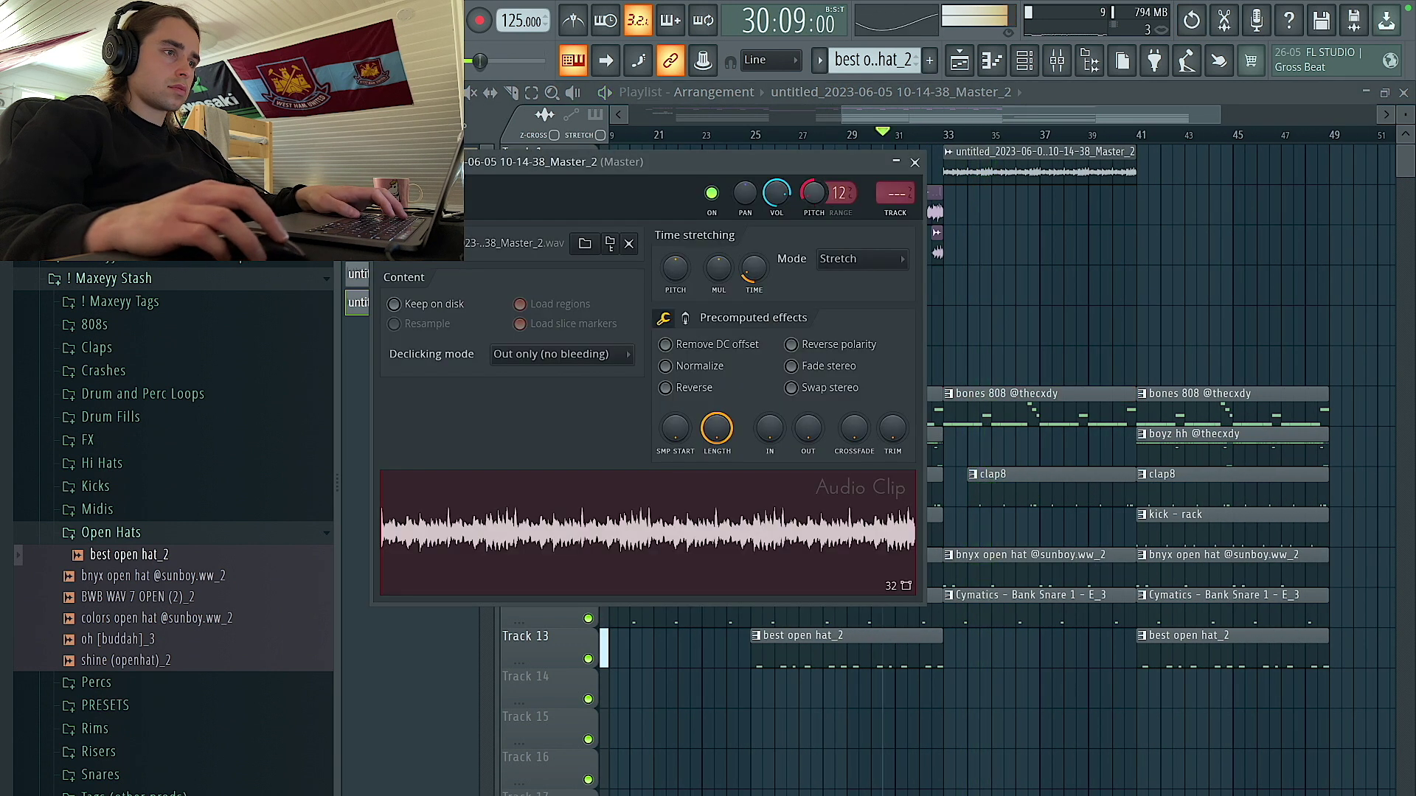
pyautogui.press('F9')
pyautogui.press('space')
# Add Fruity Parametric EQ 2 with the 20Hz + 18kHz cut preset and raise the low cut to just above 200 Hz.
pyautogui.click(1267, 282)
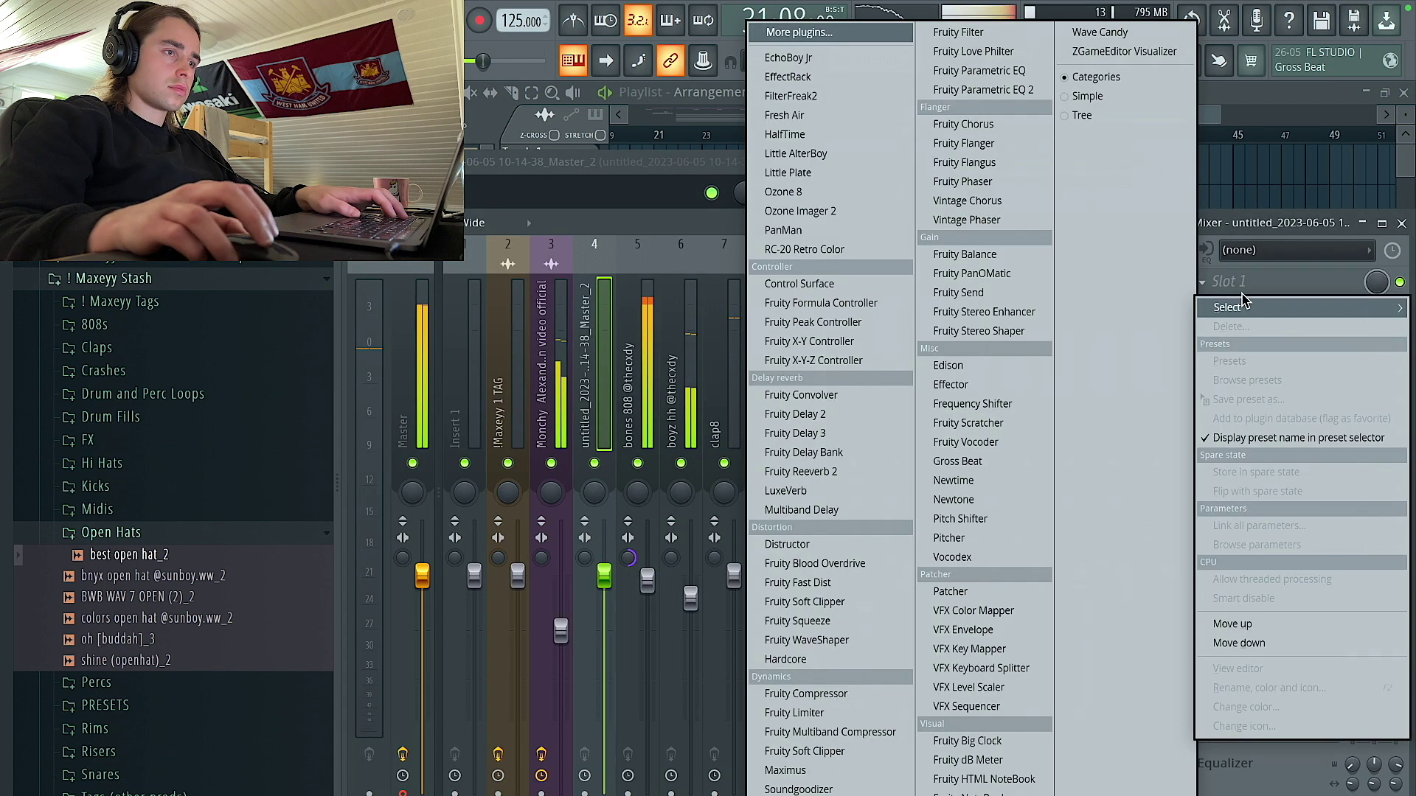
pyautogui.click(1042, 95)
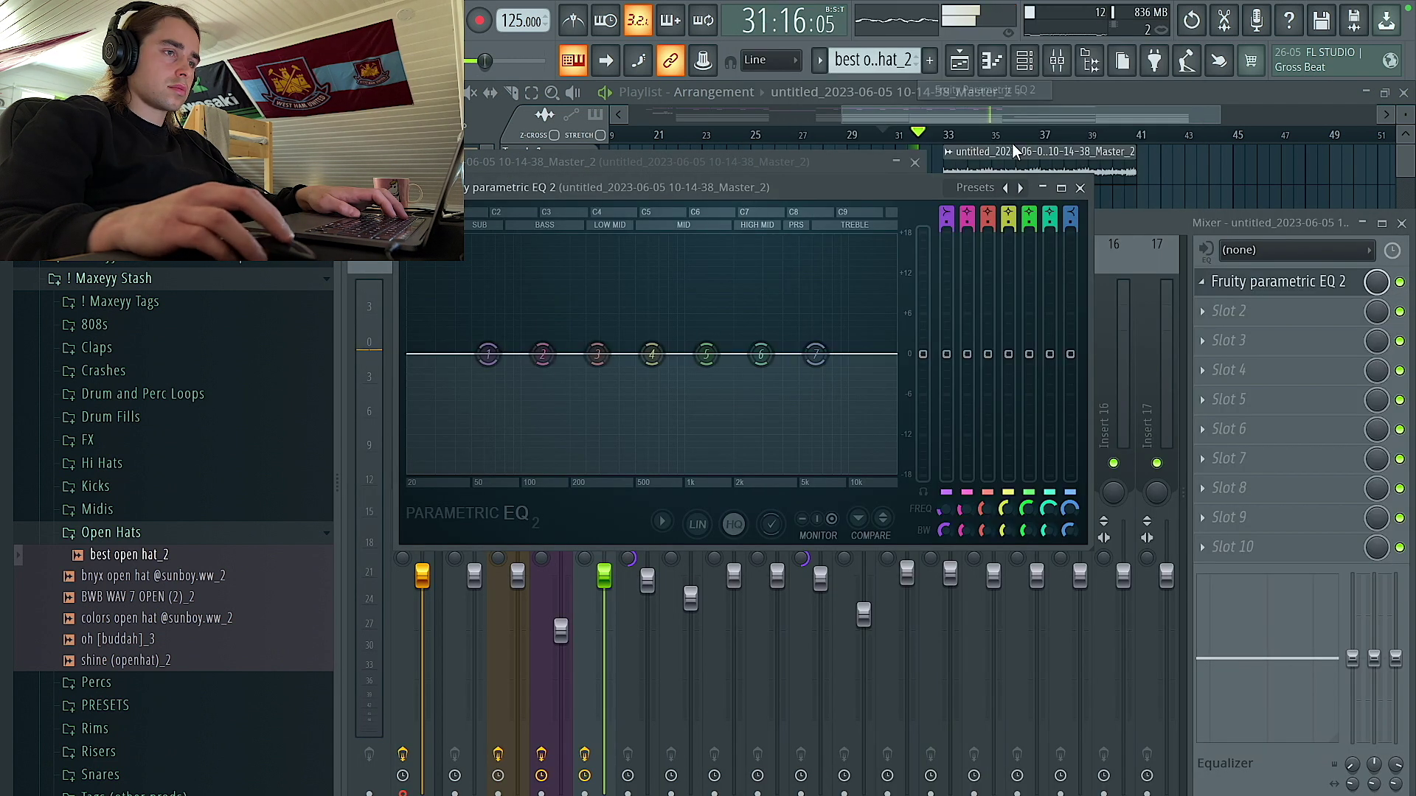
pyautogui.click(1021, 188)
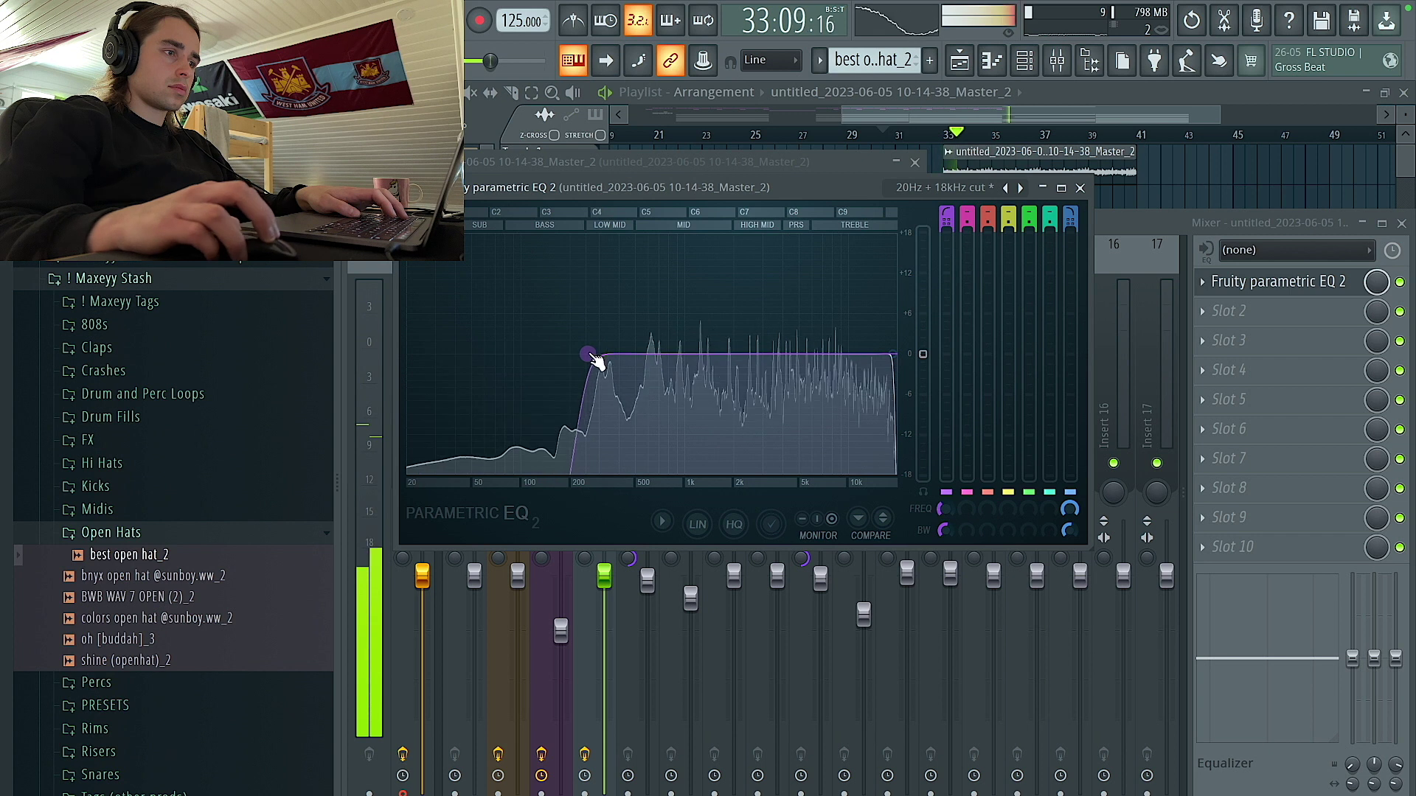
# Reset the rendered clip's channel pitch to its default.
pyautogui.press('F9')
pyautogui.rightClick(814, 192)
pyautogui.click(841, 213)
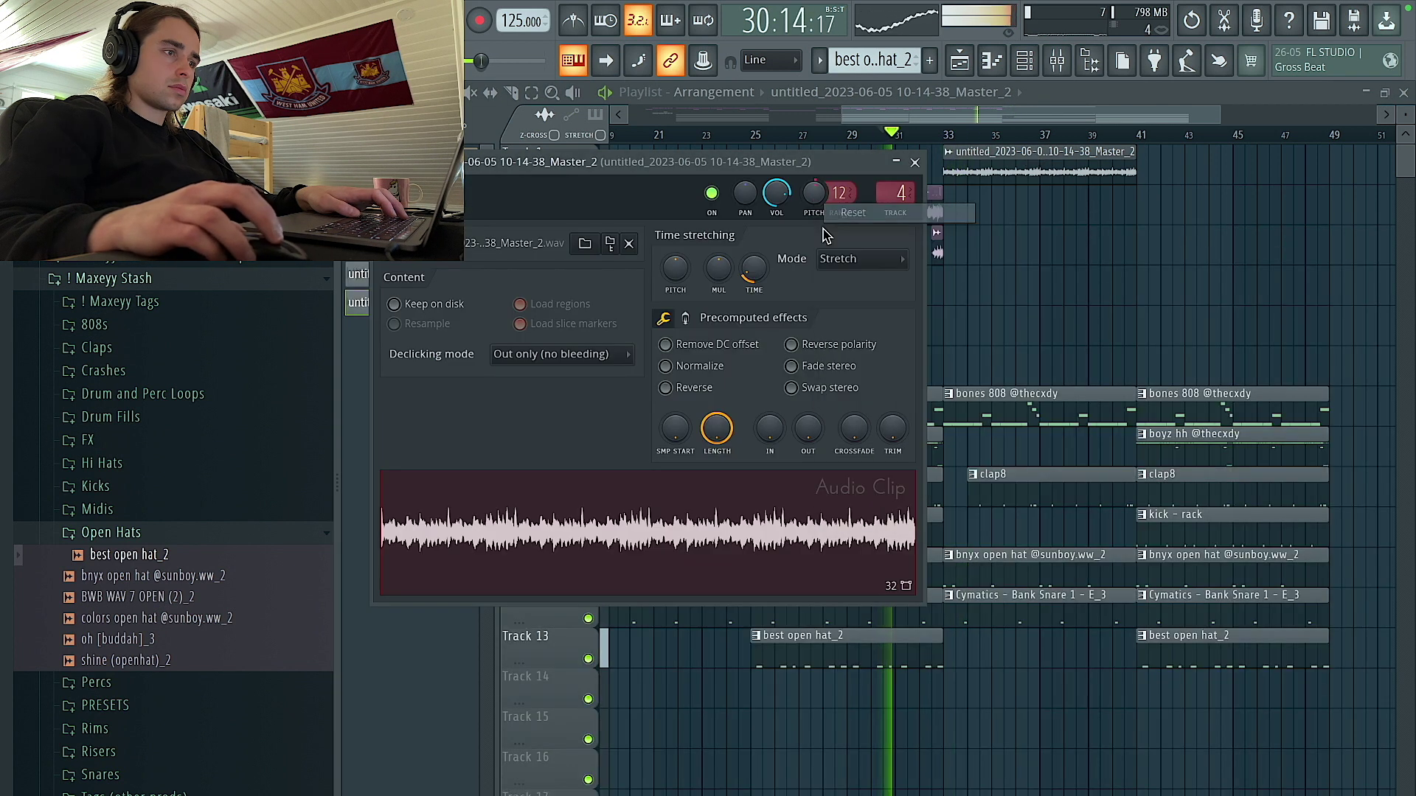
# Add HalfTime in the second effect slot of mixer track 4, after Fruity Parametric EQ 2.
pyautogui.click(1055, 64)
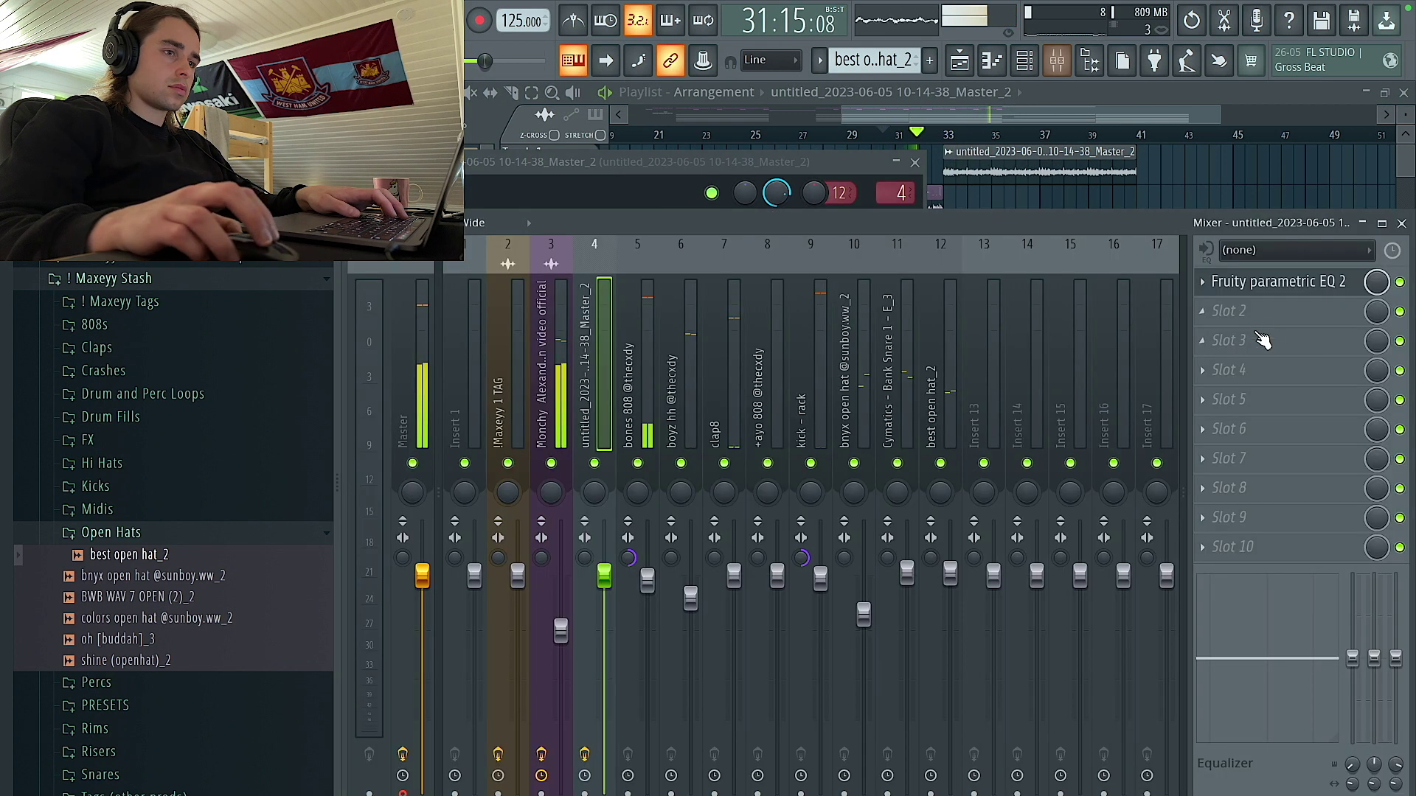
pyautogui.click(1254, 337)
pyautogui.moveTo(1254, 337)
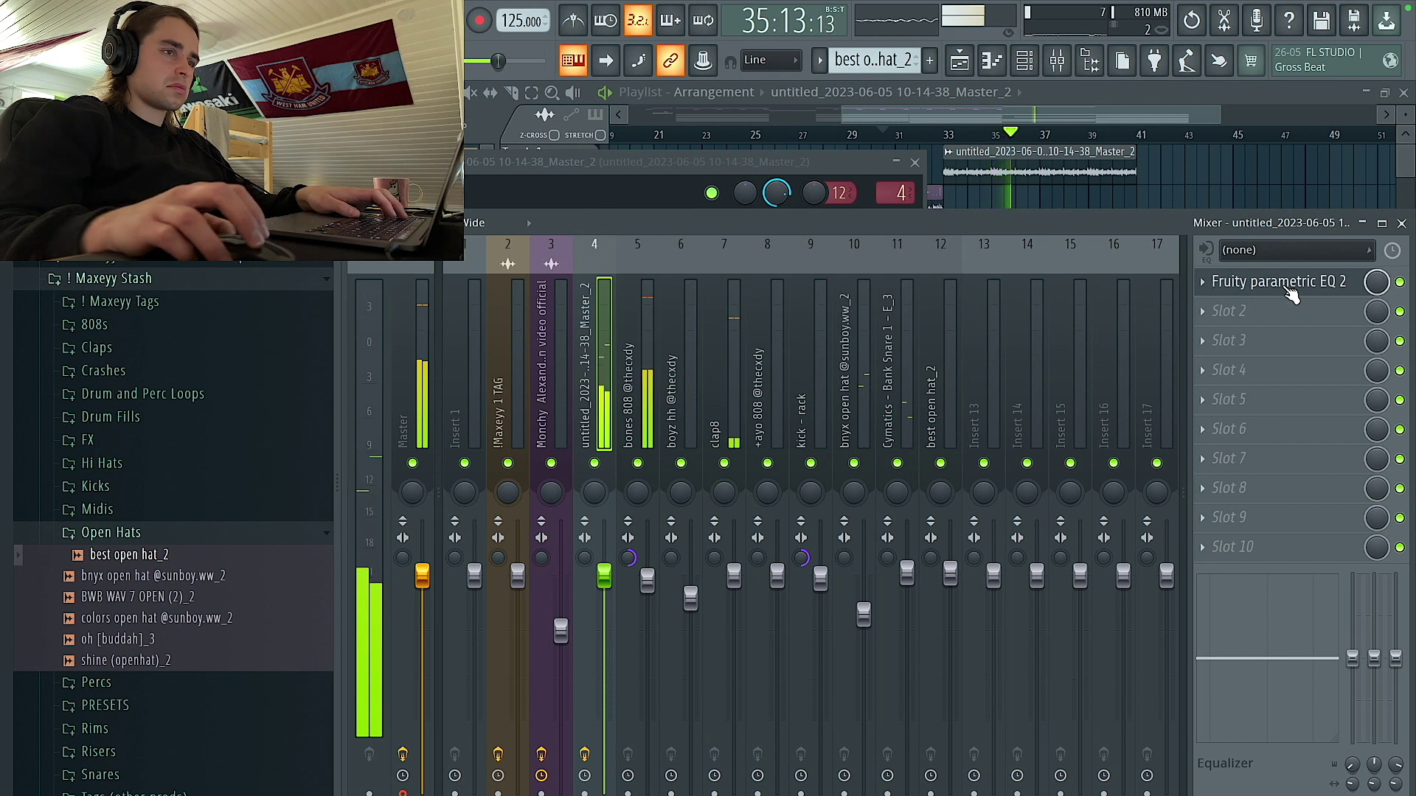
pyautogui.click(1289, 284)
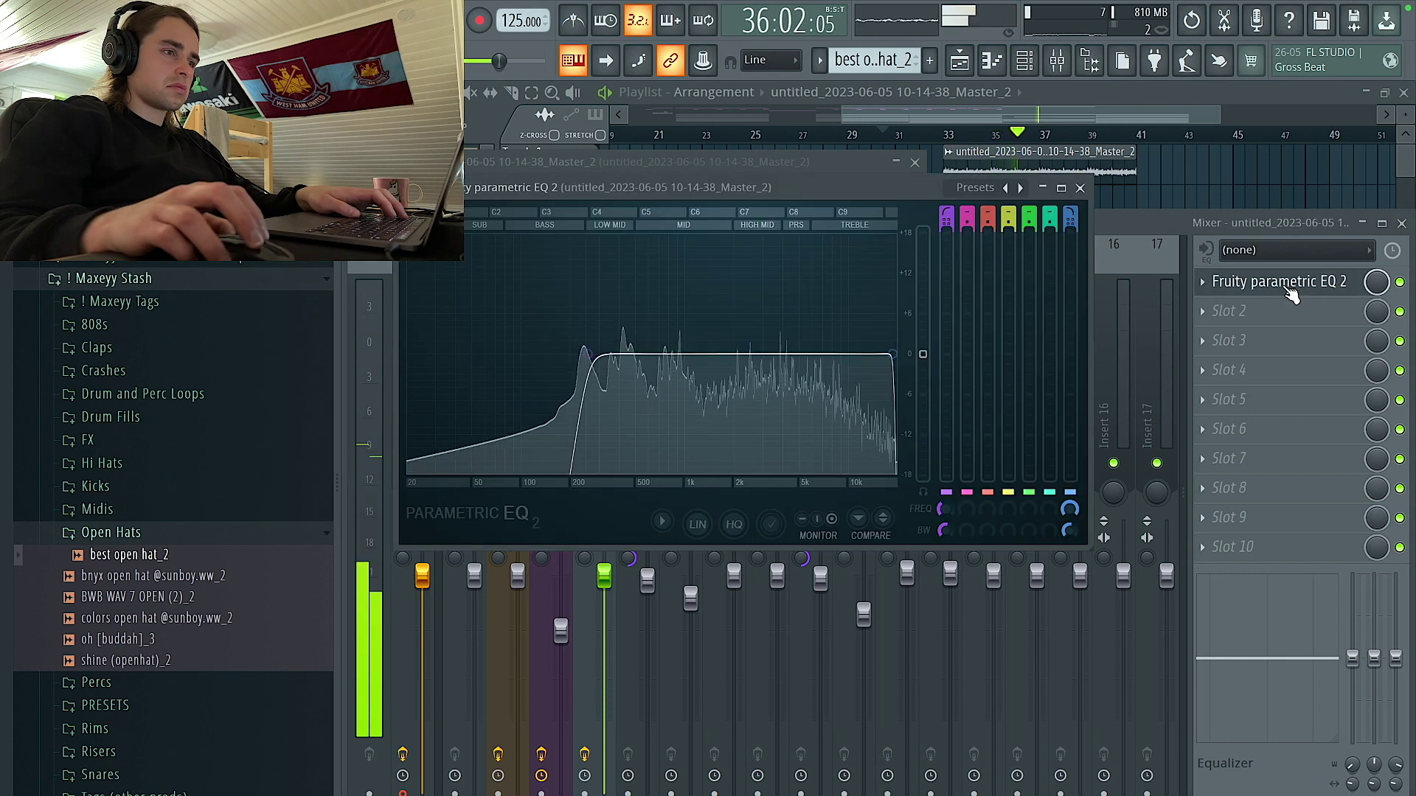
pyautogui.click(1233, 312)
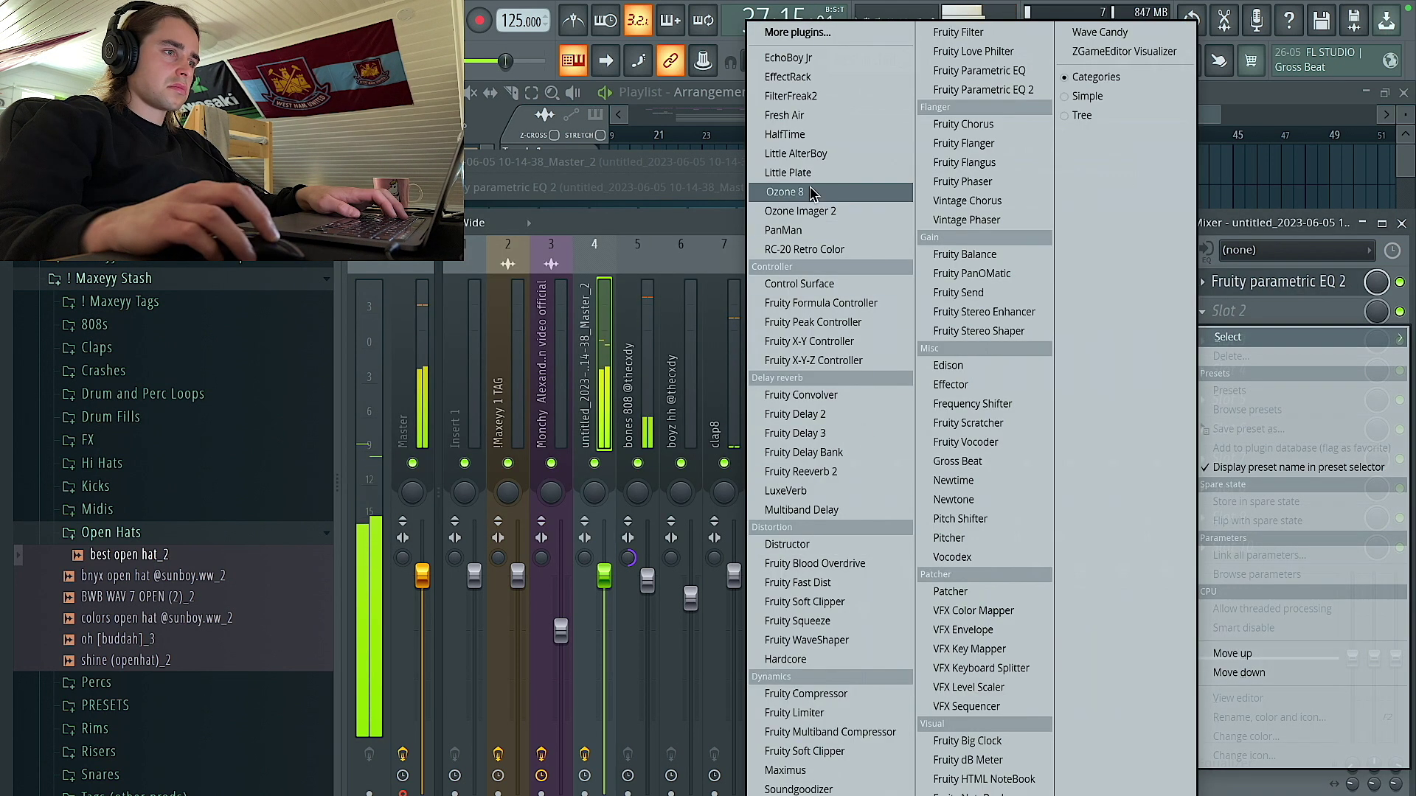
pyautogui.click(801, 137)
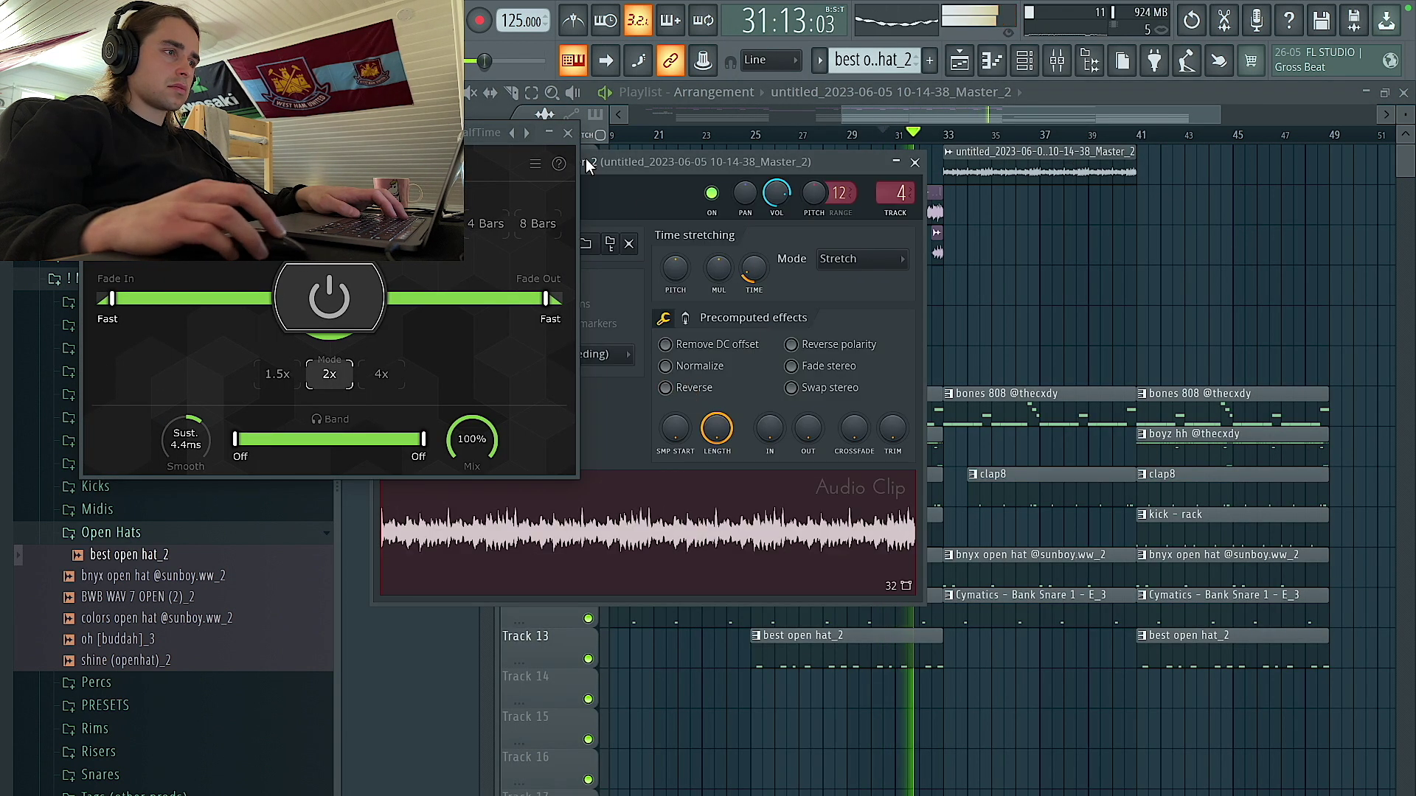
# Play through the transition into the bar 33 breakdown to audition HalfTime on the rendered sample.
pyautogui.press('F9')
pyautogui.press('F5')
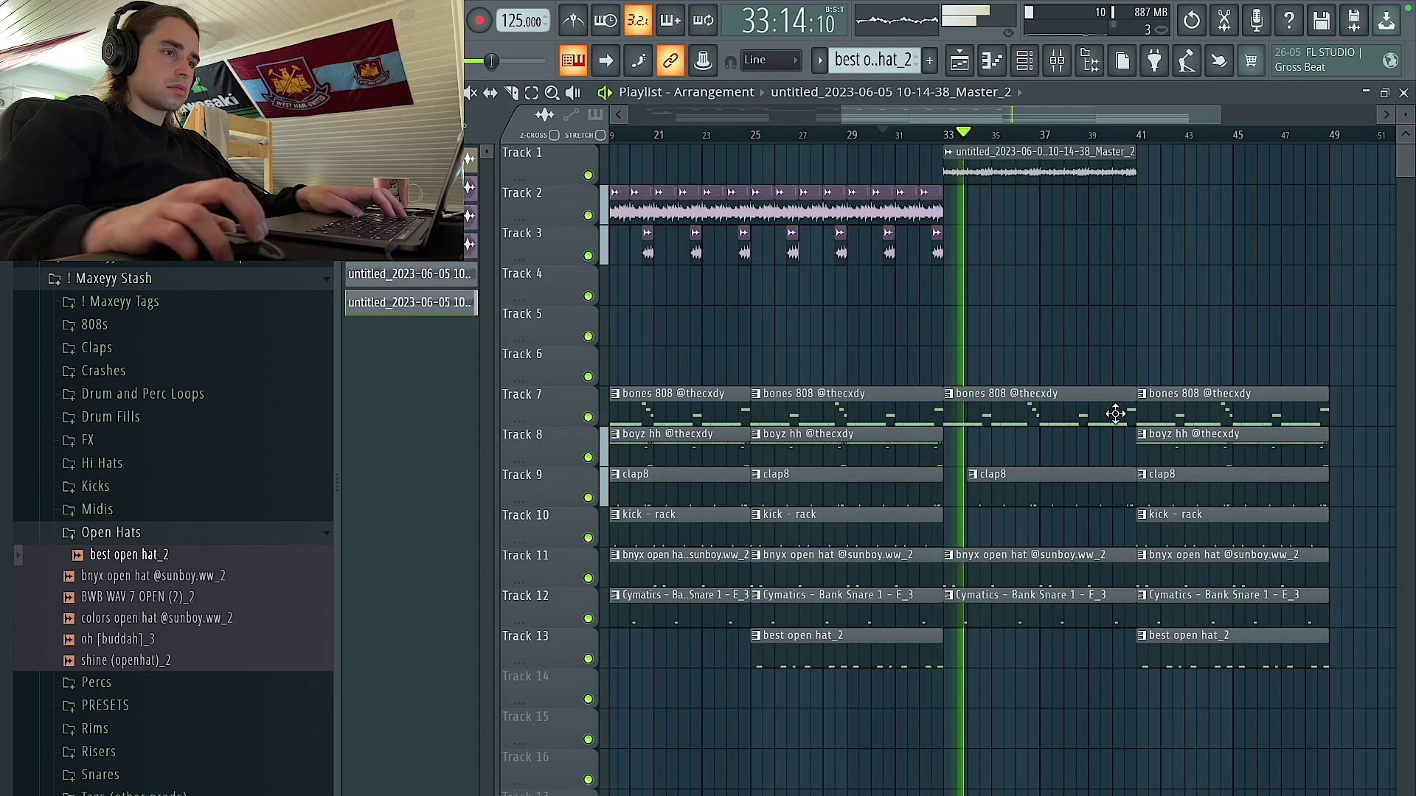
pyautogui.press('F9')
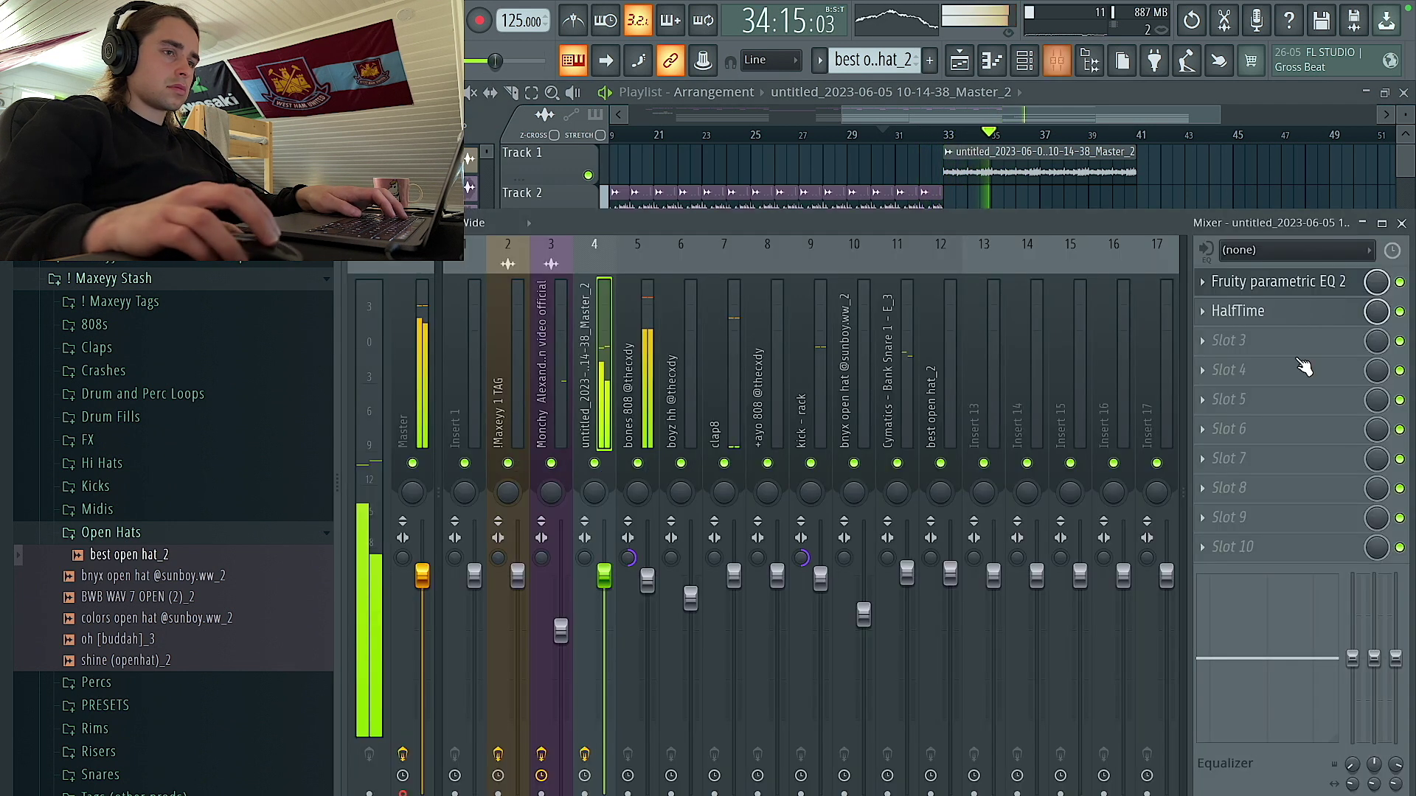
pyautogui.press('space')
pyautogui.press('space')
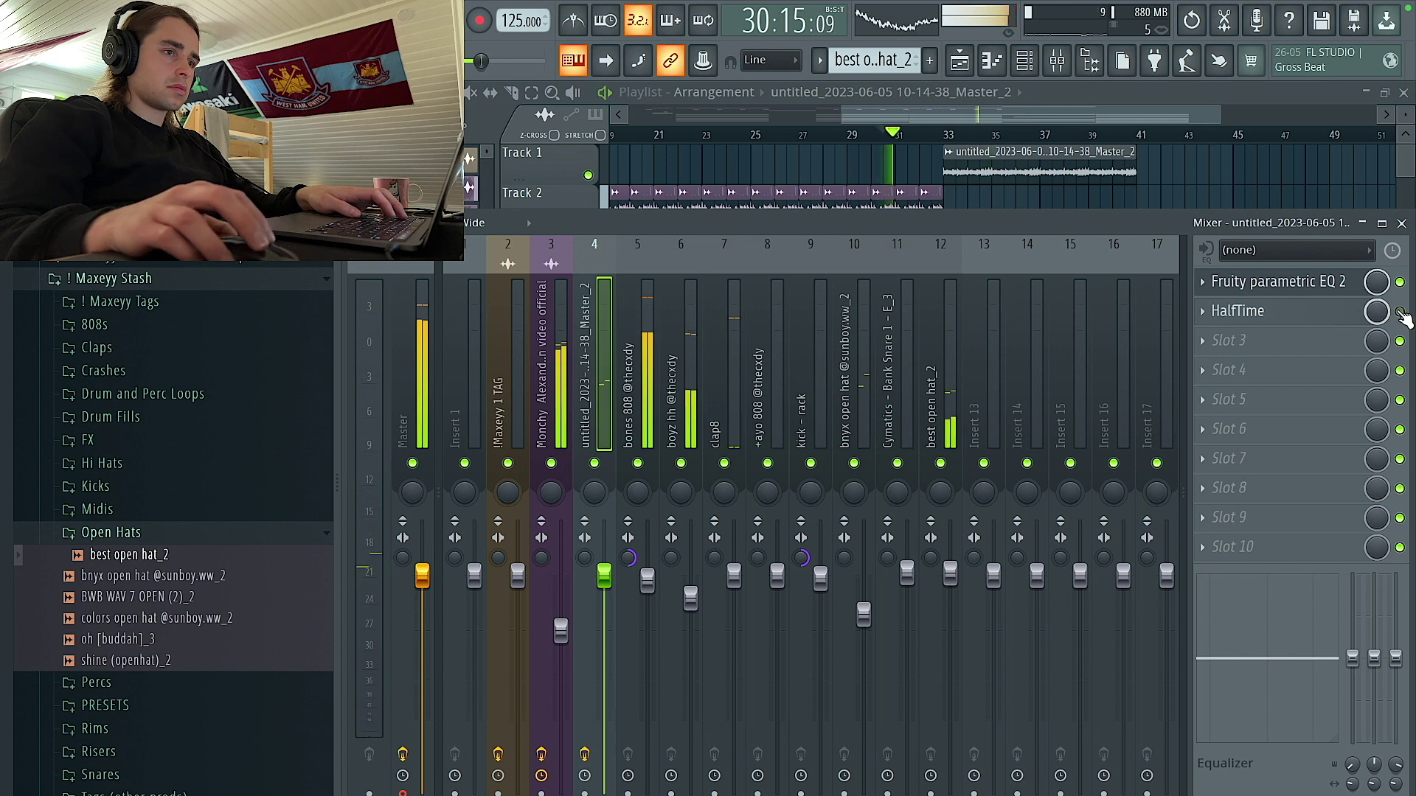
pyautogui.click(1246, 311)
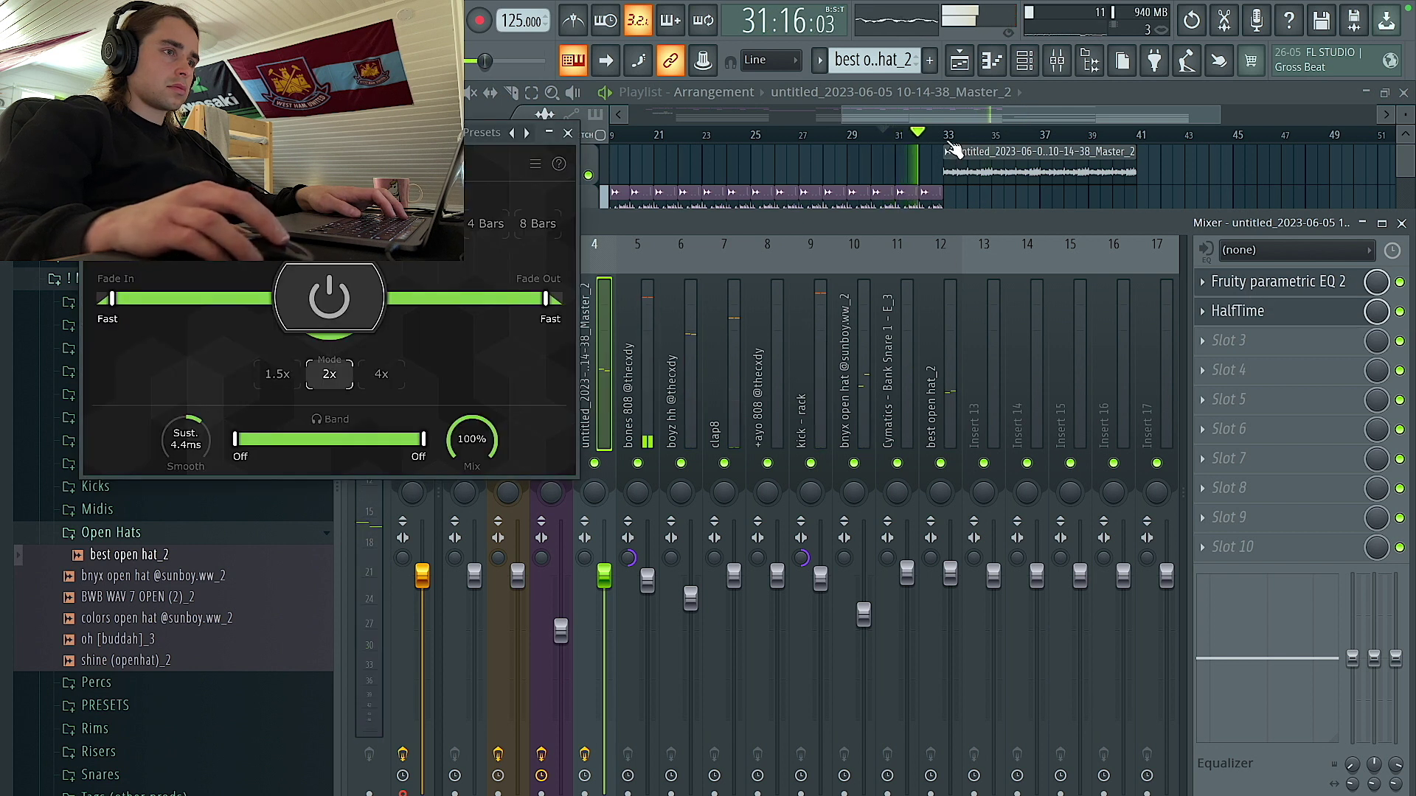
pyautogui.press('F9')
pyautogui.press('F9')
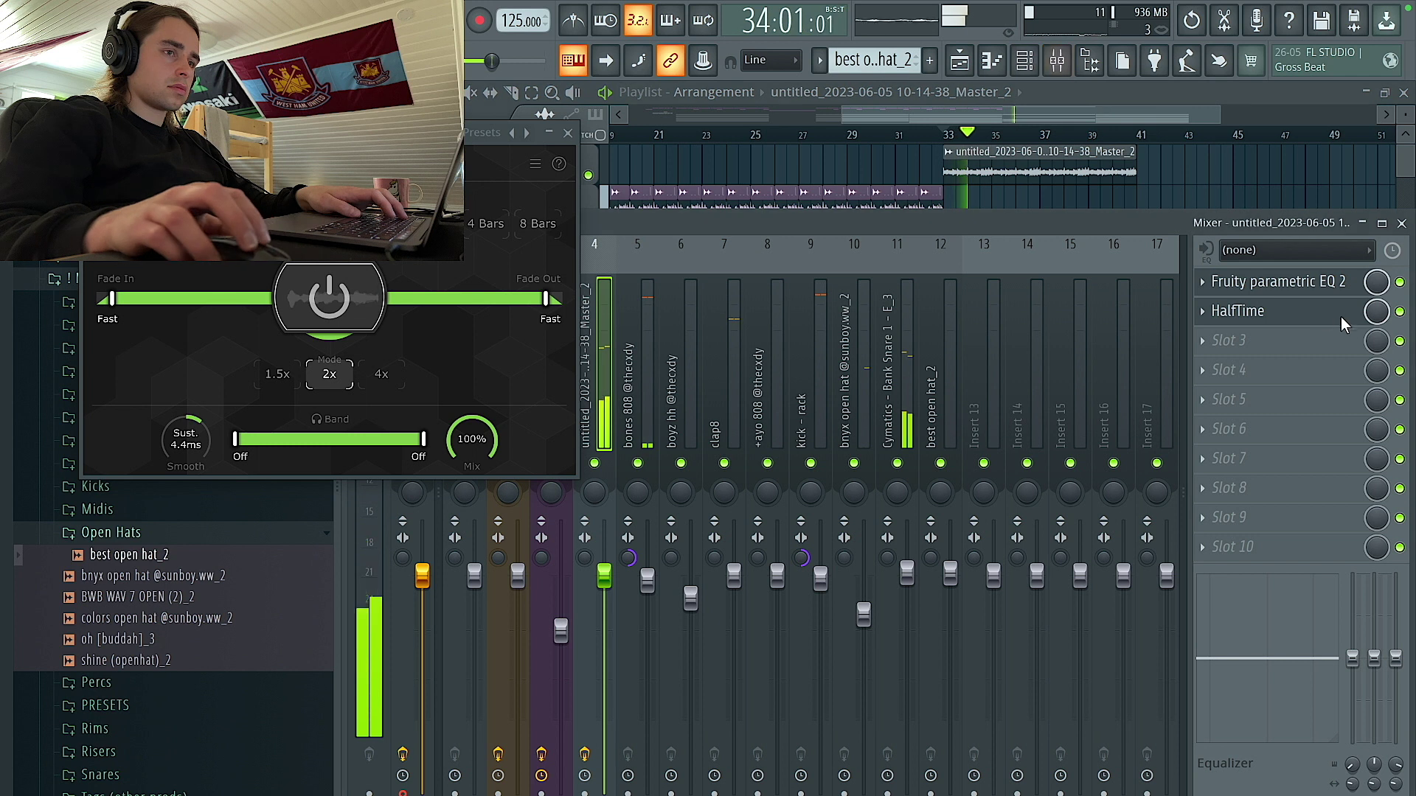
# Bypass HalfTime on mixer track 4 and open Fruity Parametric EQ 2 while replaying the breakdown from around bar 33.
pyautogui.click(947, 135)
pyautogui.doubleClick(959, 158)
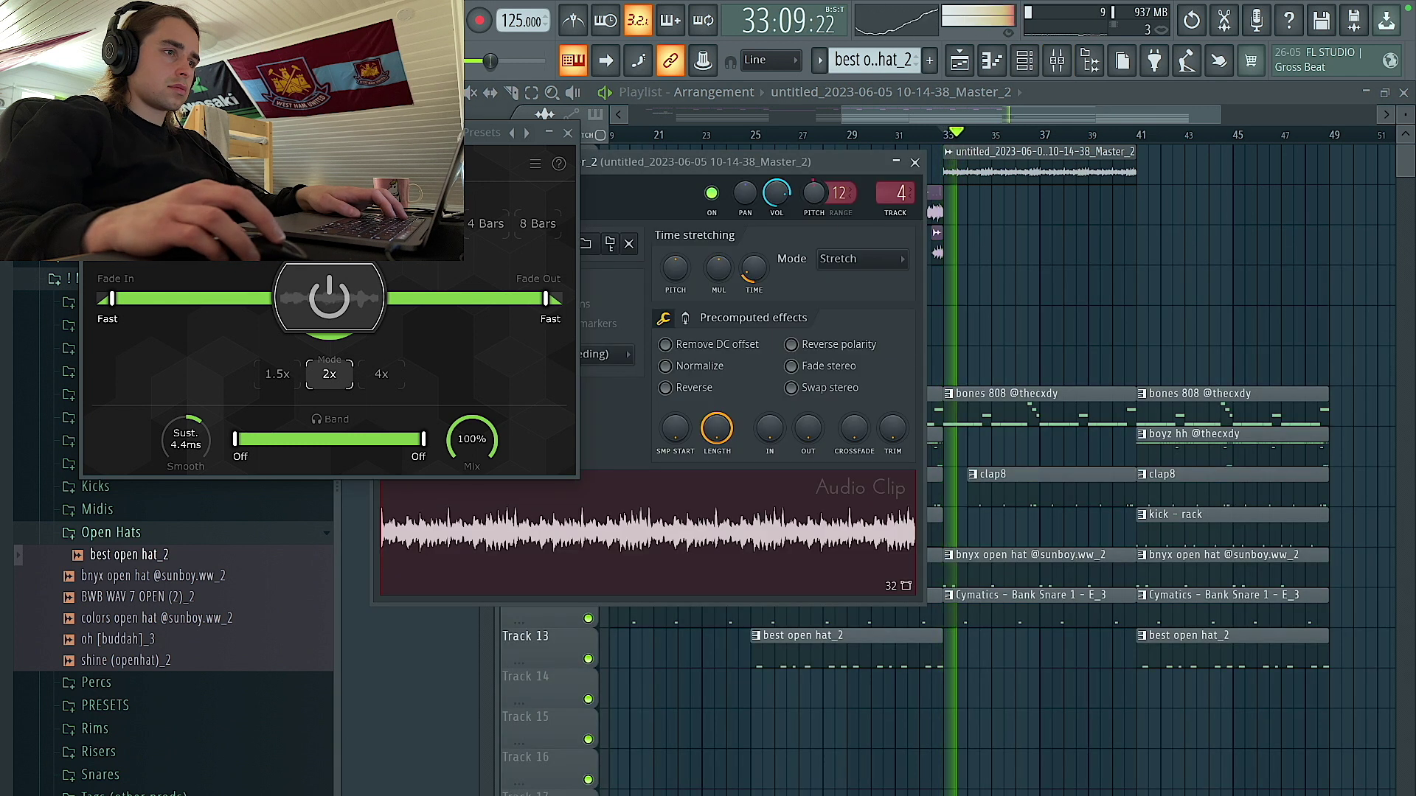
pyautogui.click(909, 135)
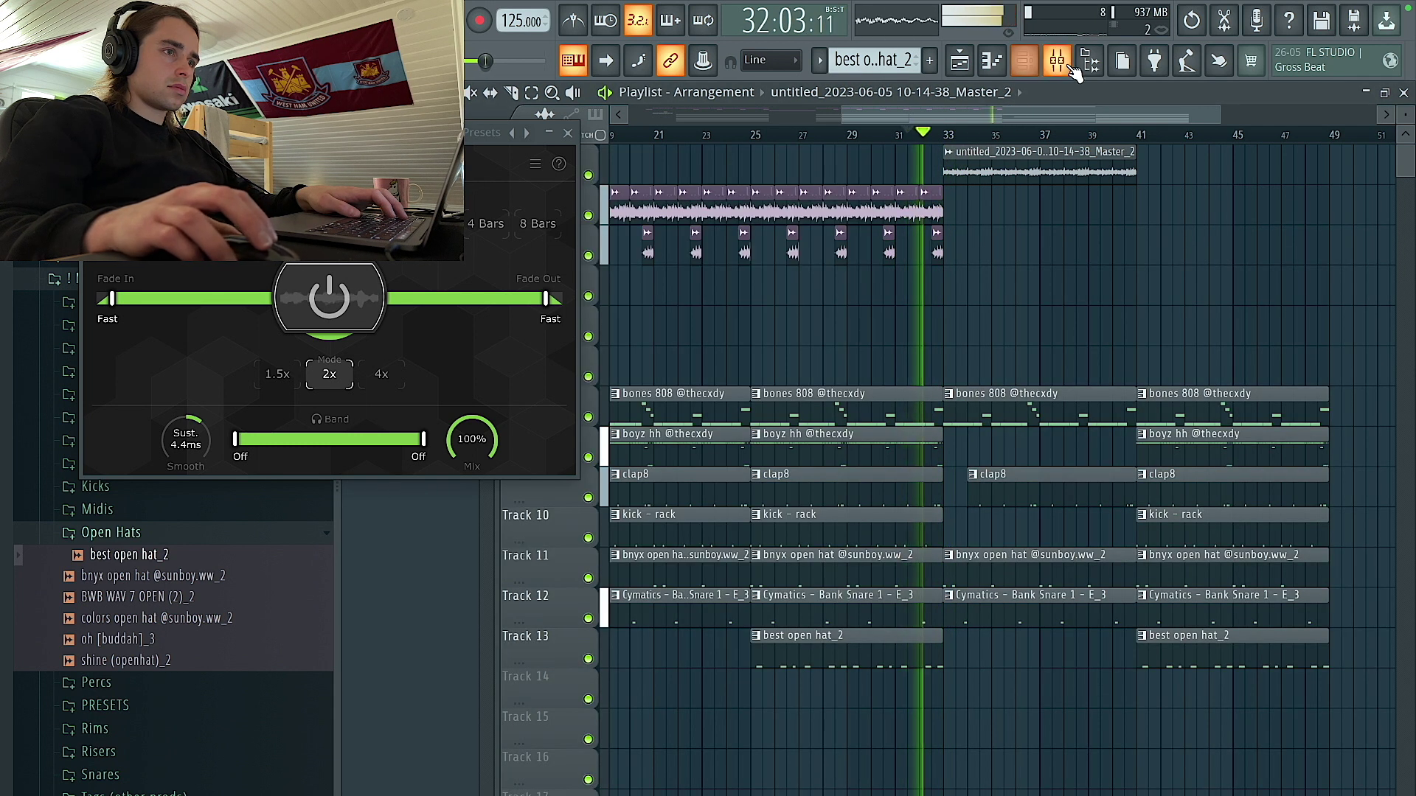
pyautogui.press('F9')
pyautogui.click(1260, 284)
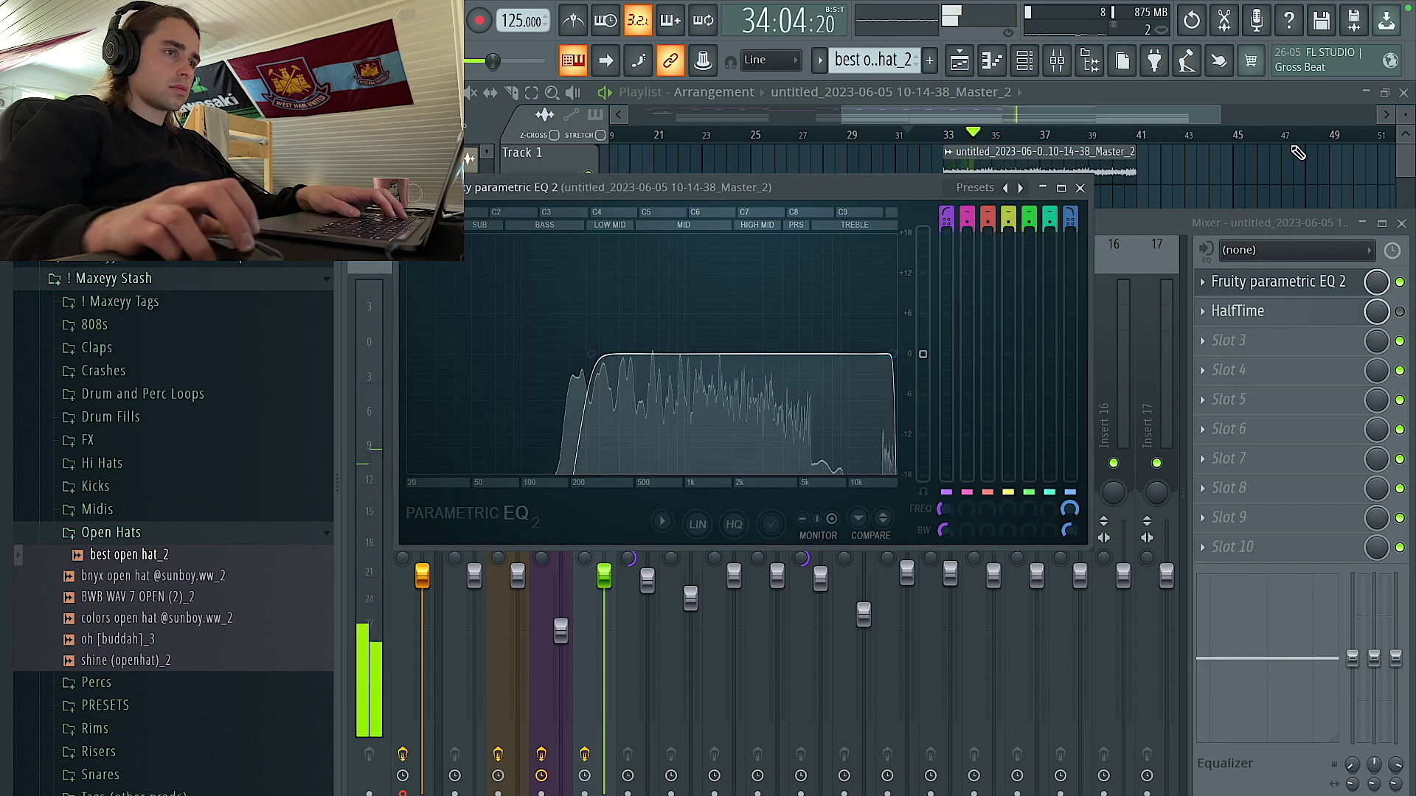
# Remove the Cymatics snare clip from bars 33 to 41 and shorten that section's bones 808 clip to end at bar 40.
pyautogui.press('F5')
pyautogui.press('space')
pyautogui.press('space')
pyautogui.scroll(-4, 958, 609)
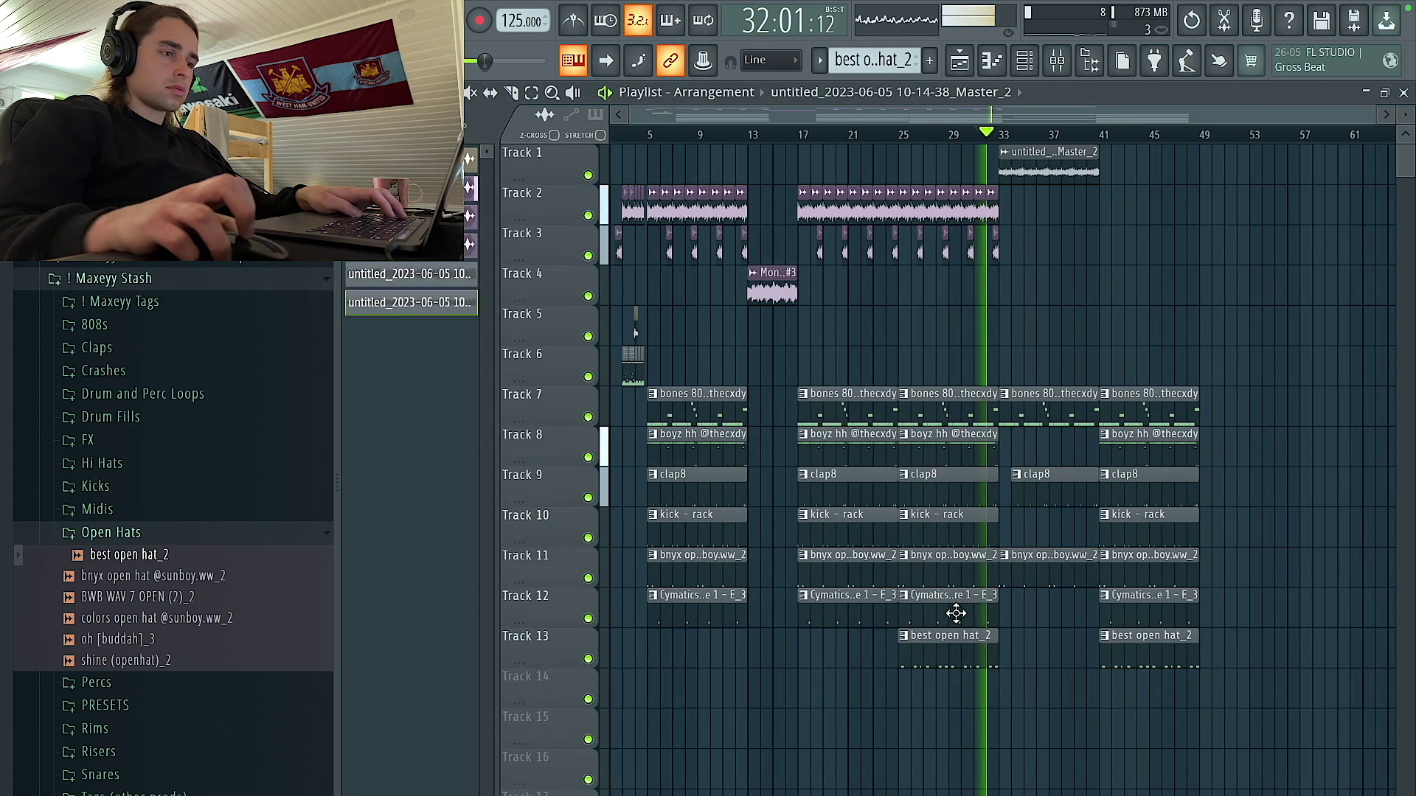
pyautogui.scroll(3, 1003, 516)
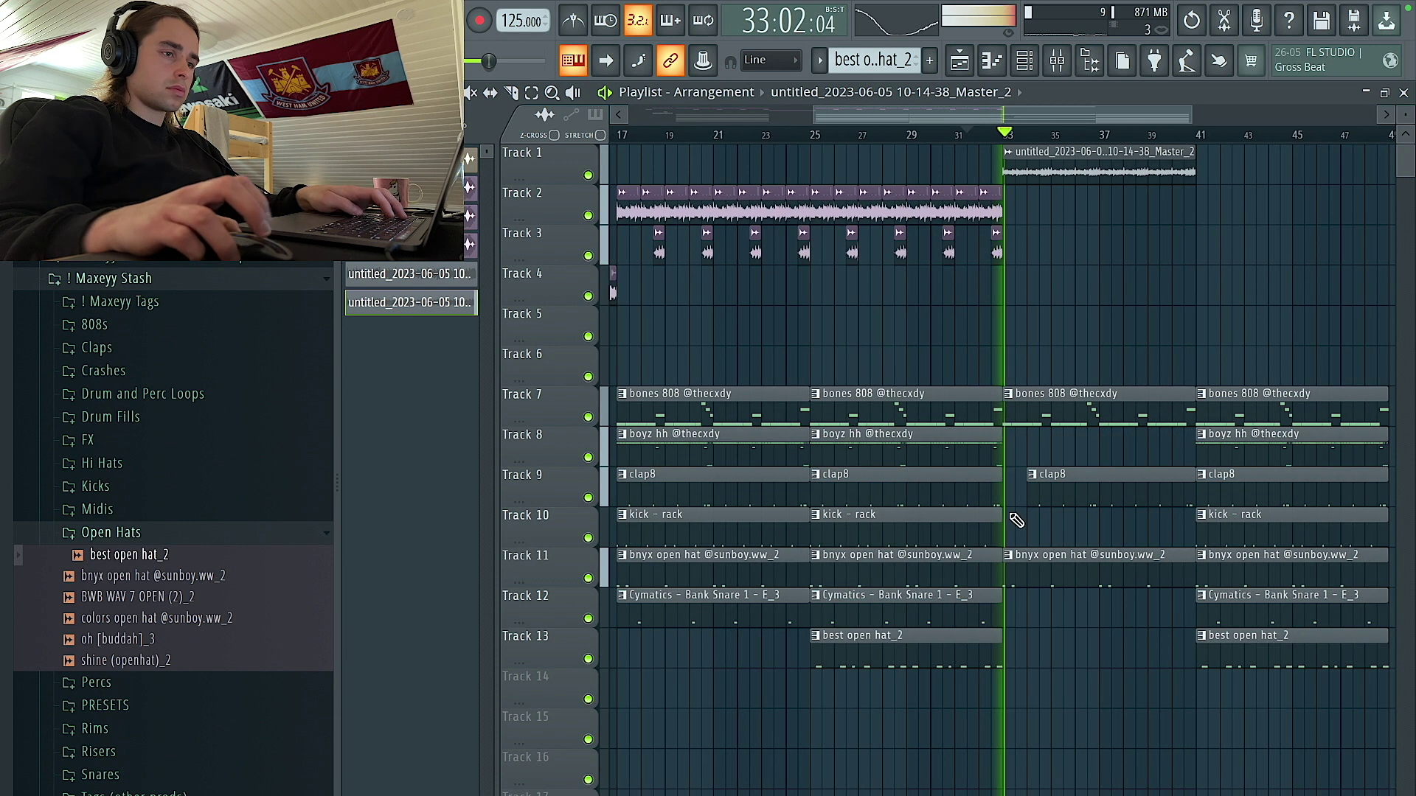
pyautogui.moveTo(1072, 422); pyautogui.dragTo(1051, 422)
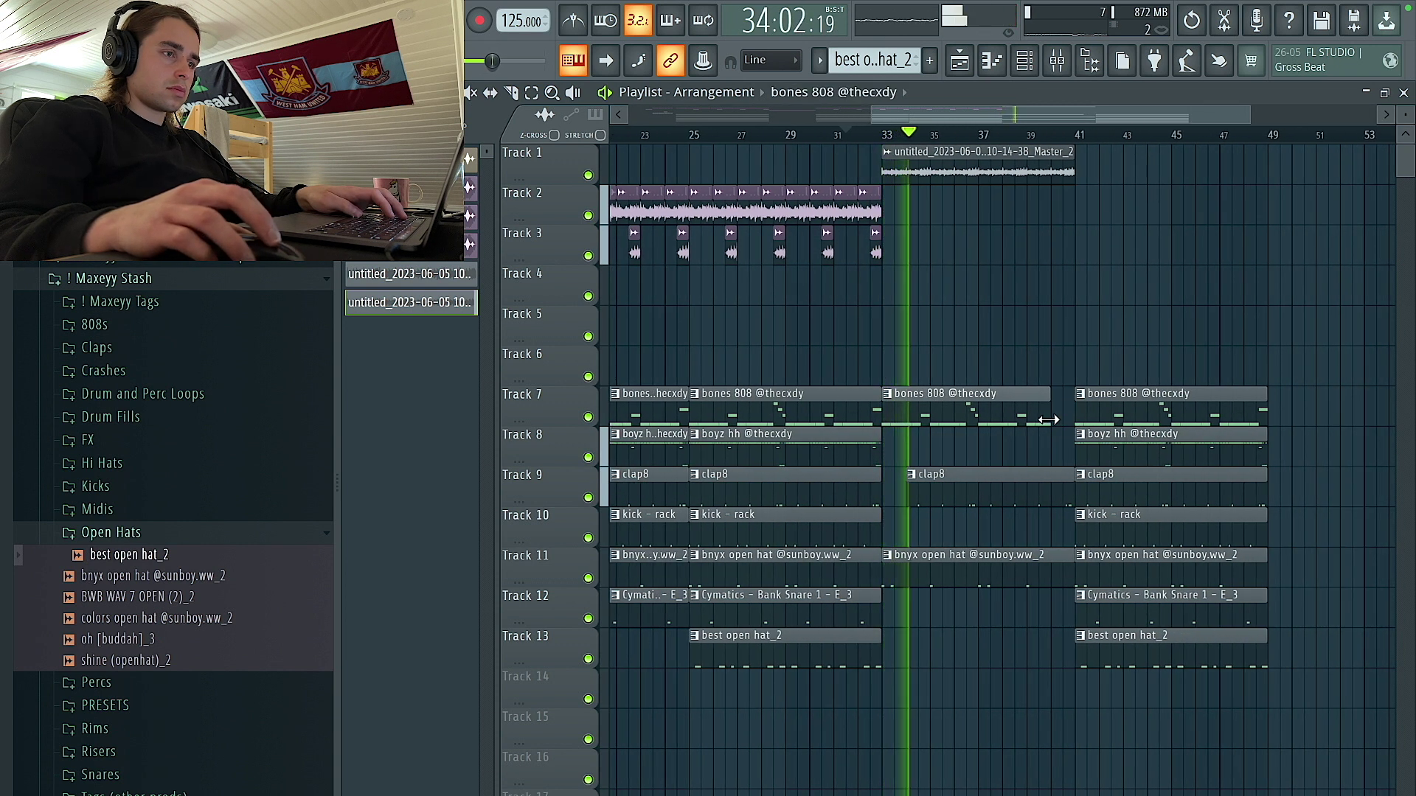
# Cut a gap of about half a bar out of the breakdown's bones 808 clip just before bar 37.
pyautogui.scroll(2, 918, 354)
pyautogui.click(1026, 414)
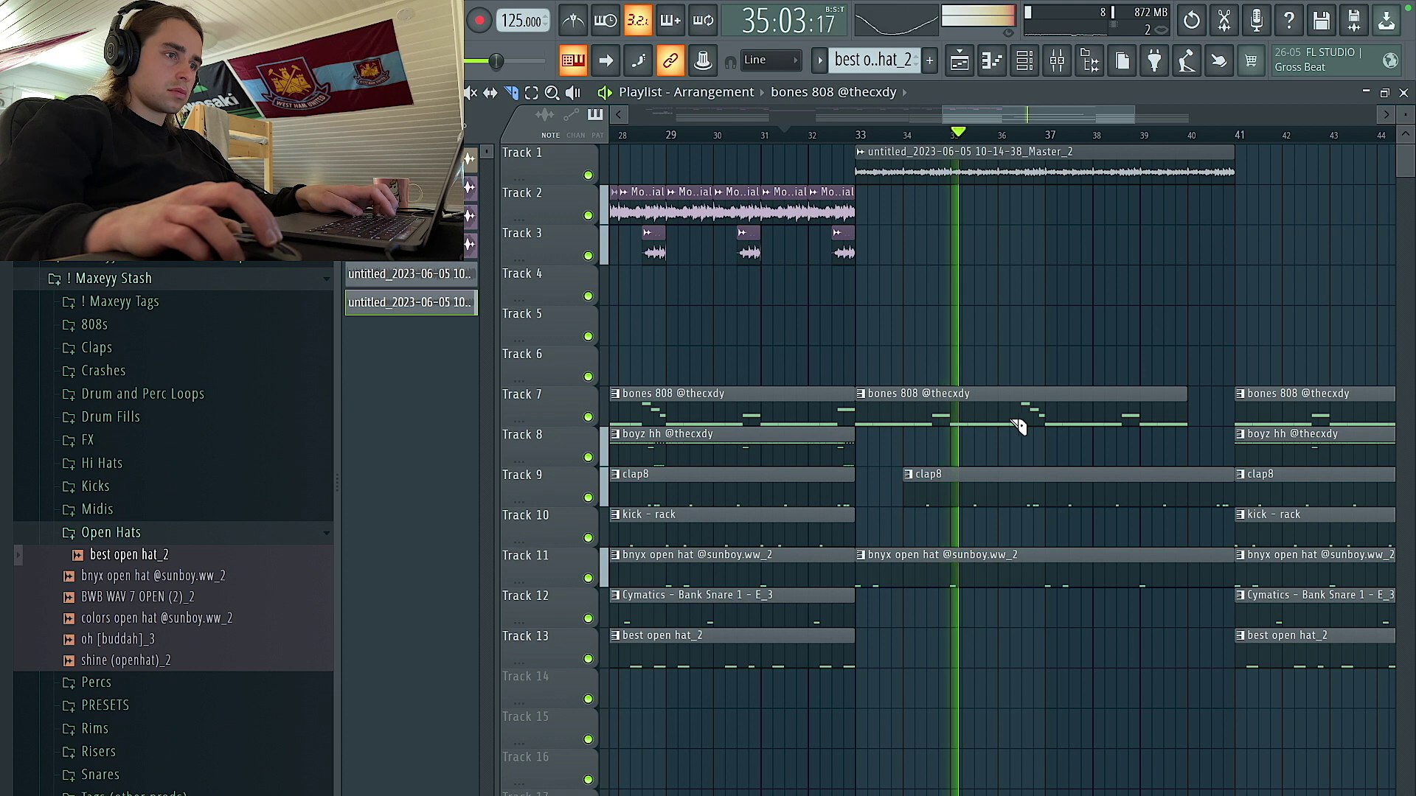
pyautogui.moveTo(1034, 413); pyautogui.dragTo(1056, 413)
# Add a boyz hh clip to the breakdown on Track 8, trimmed to run from bar 37 to about bar 40.5.
pyautogui.click(908, 459)
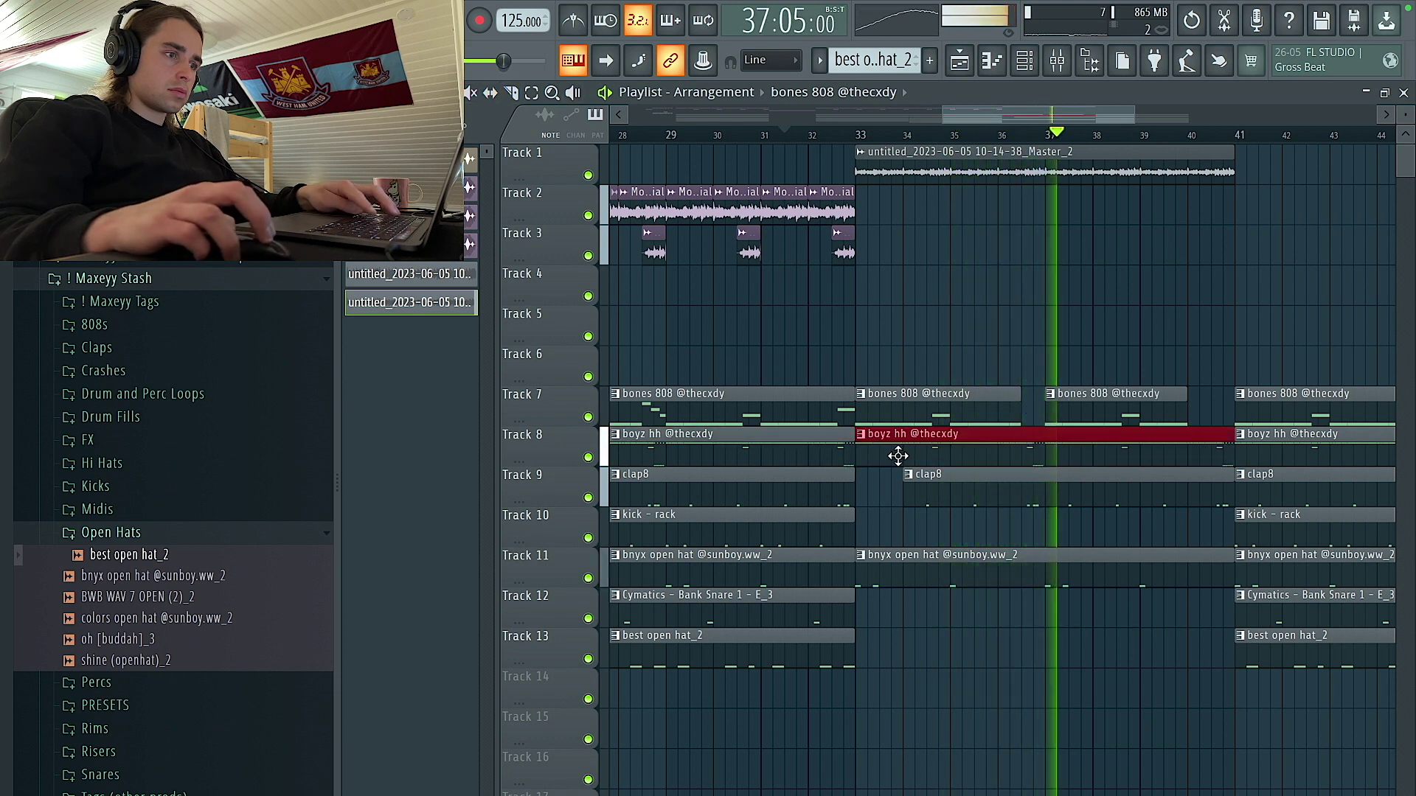
pyautogui.moveTo(857, 458); pyautogui.dragTo(1030, 459)
pyautogui.scroll(-1, 1062, 452)
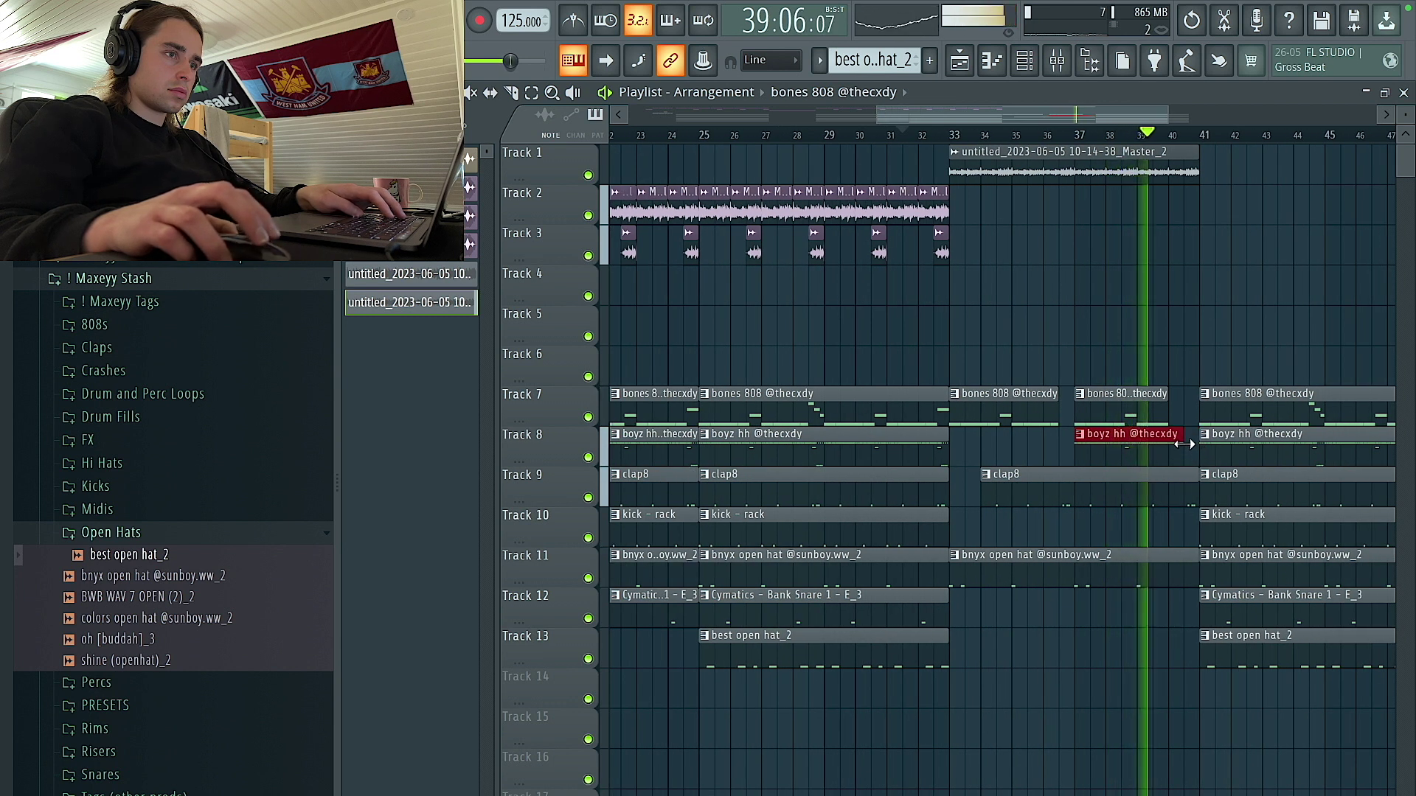
# Duplicate the rendered sample clip on Track 1 so the copy fills bars 41 to 49.
pyautogui.hscroll(1, 1195, 243)
pyautogui.click(1113, 175)
pyautogui.hotkey('ctrl', 'b')
pyautogui.scroll(-2, 1141, 307)
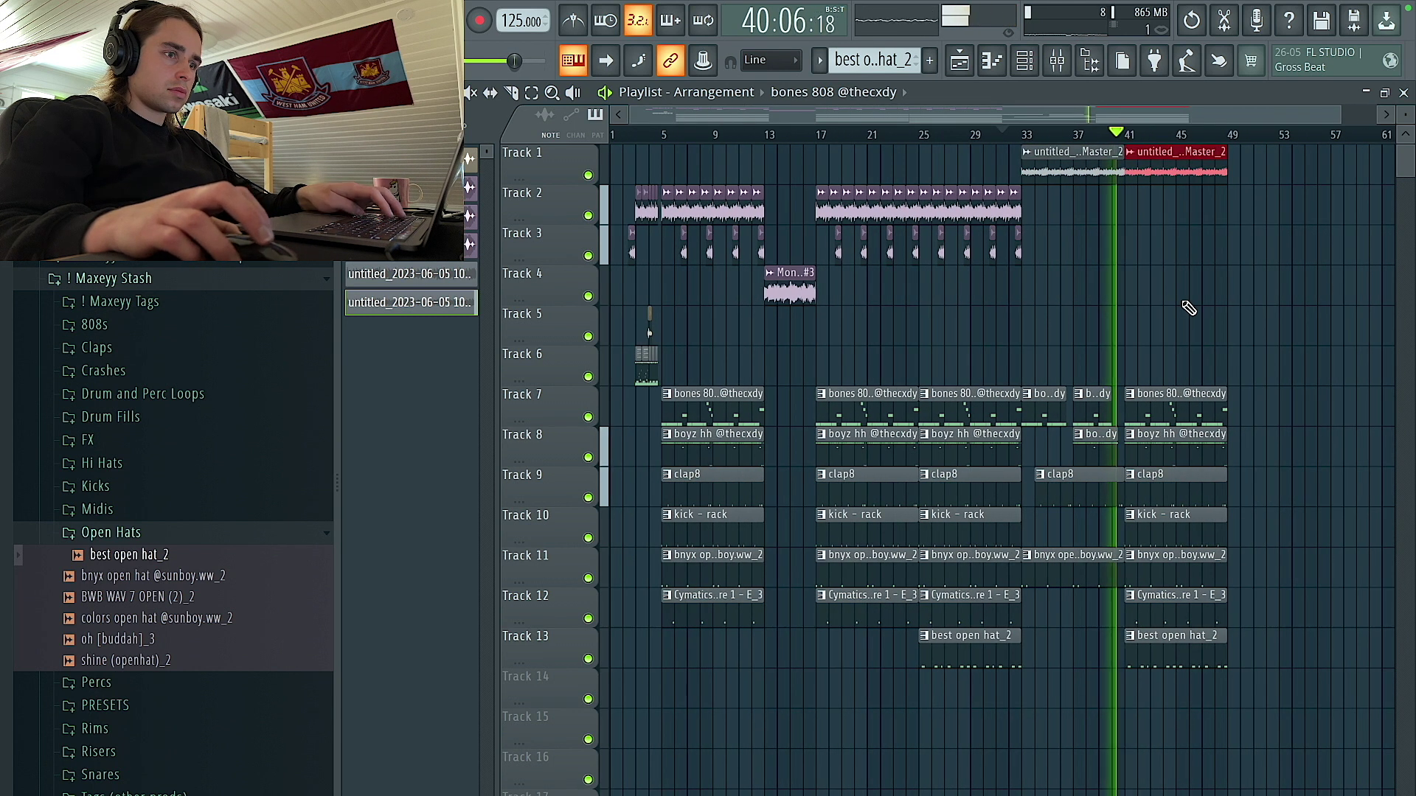
pyautogui.scroll(-1, 1188, 309)
pyautogui.scroll(-1, 1195, 332)
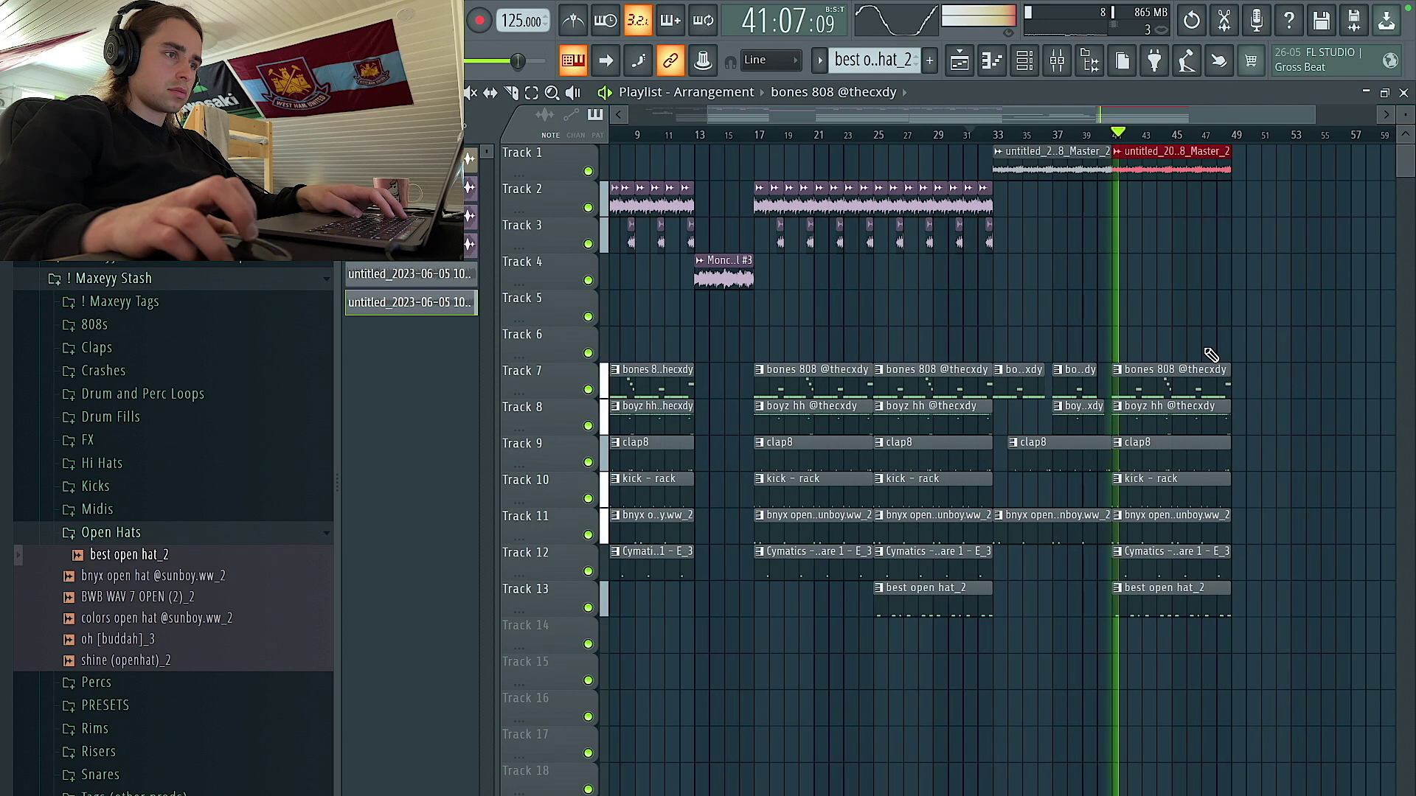
pyautogui.click(938, 287)
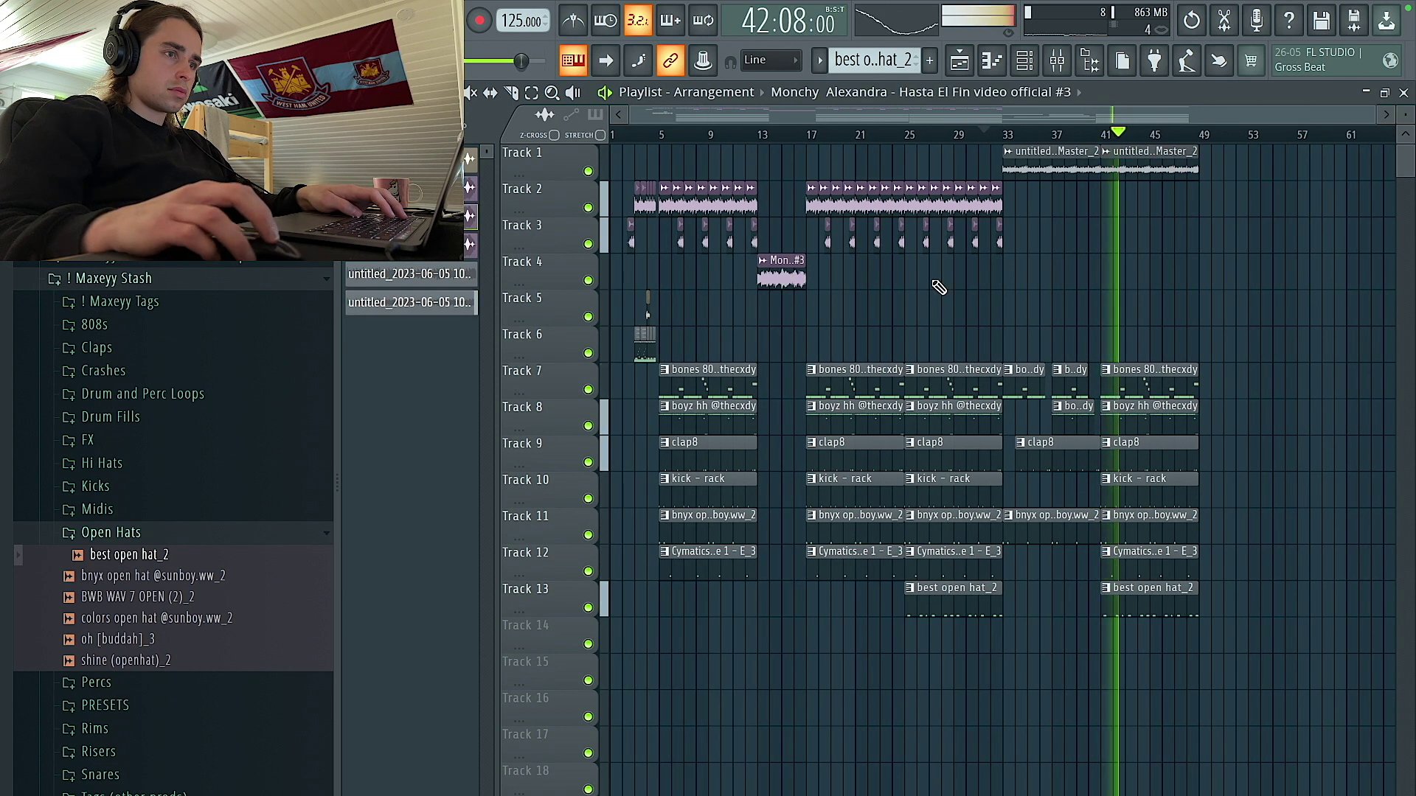
# Select all clips in bars 41 to 49 and trim them together to end at about bar 48.
pyautogui.moveTo(1331, 689); pyautogui.dragTo(882, 120)
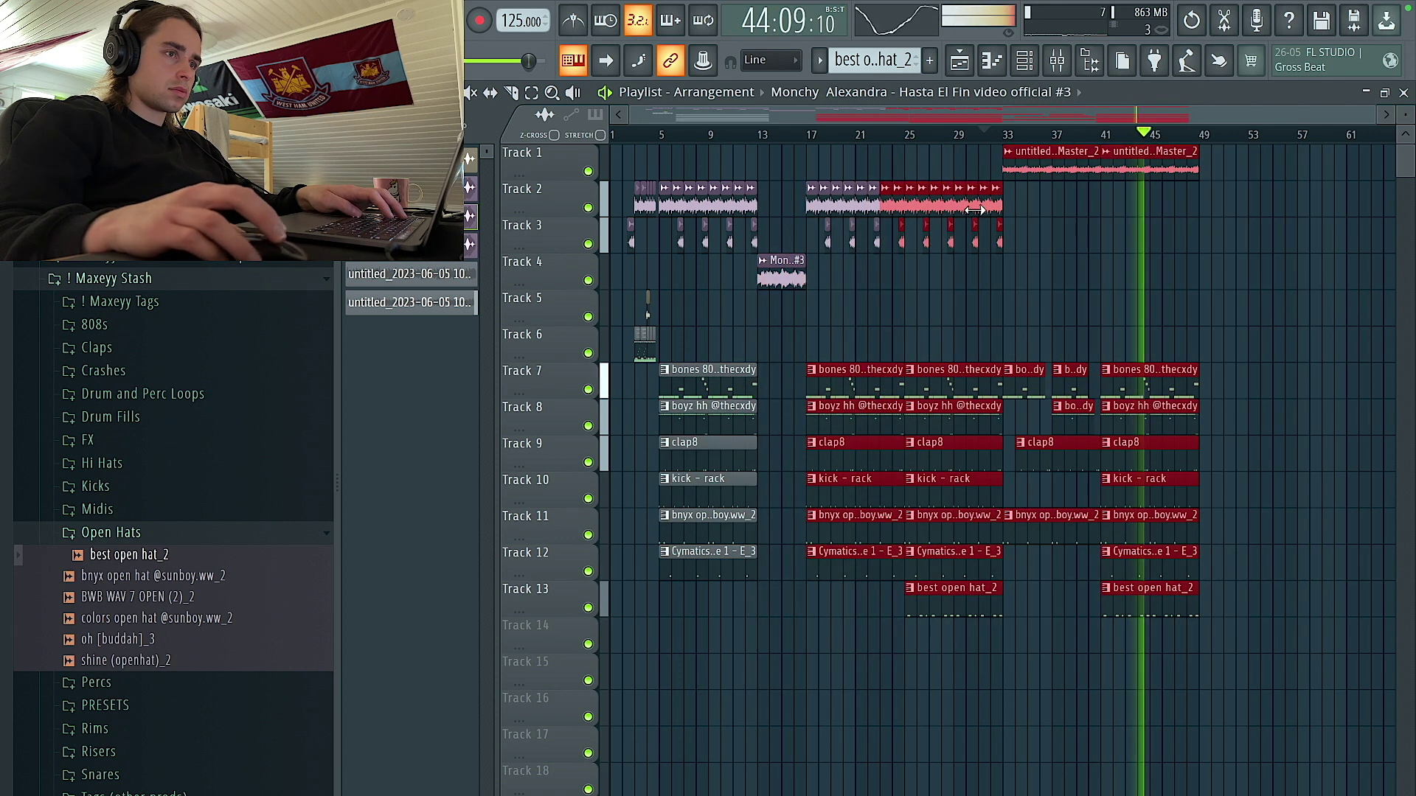
pyautogui.scroll(4, 1226, 289)
pyautogui.moveTo(1131, 184); pyautogui.dragTo(1163, 611)
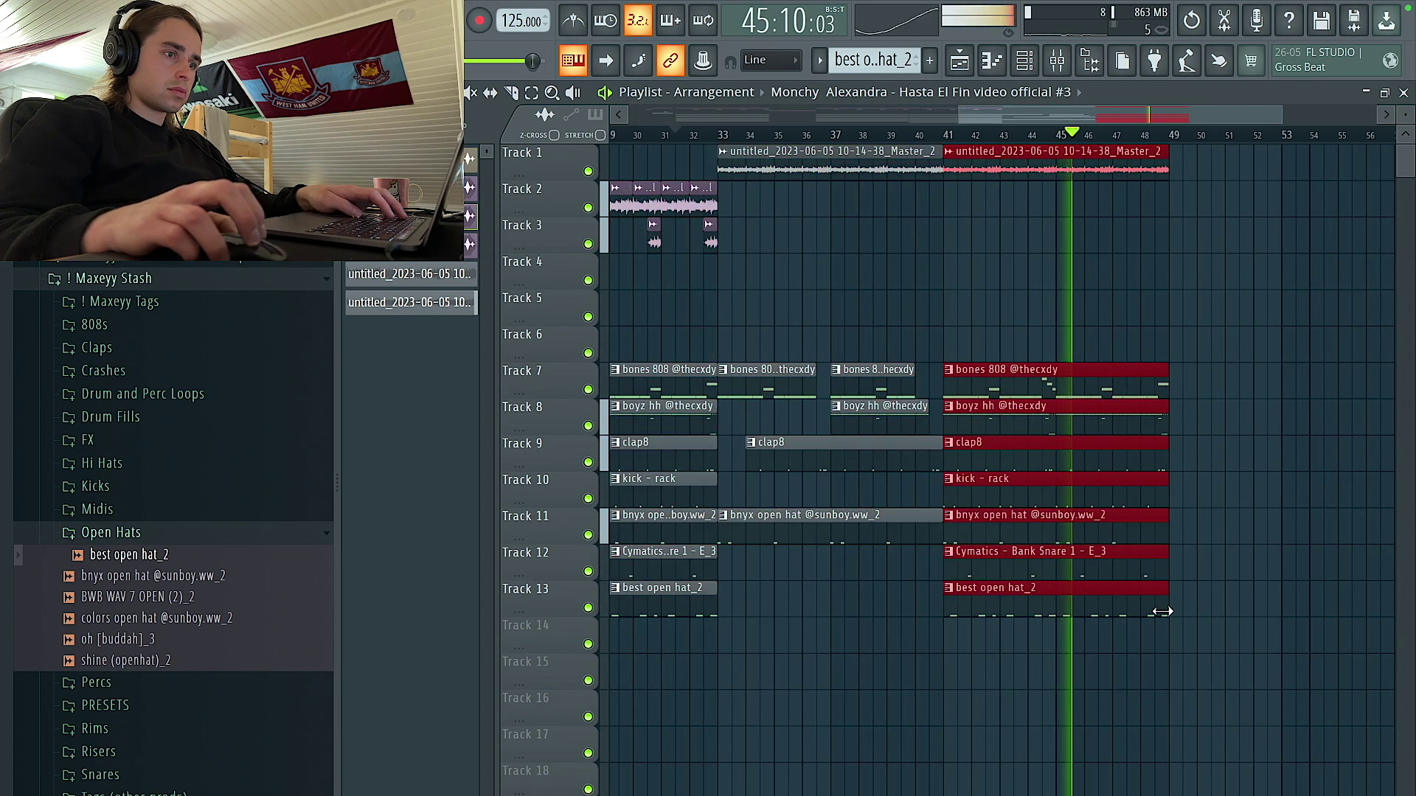
pyautogui.scroll(-3, 1214, 616)
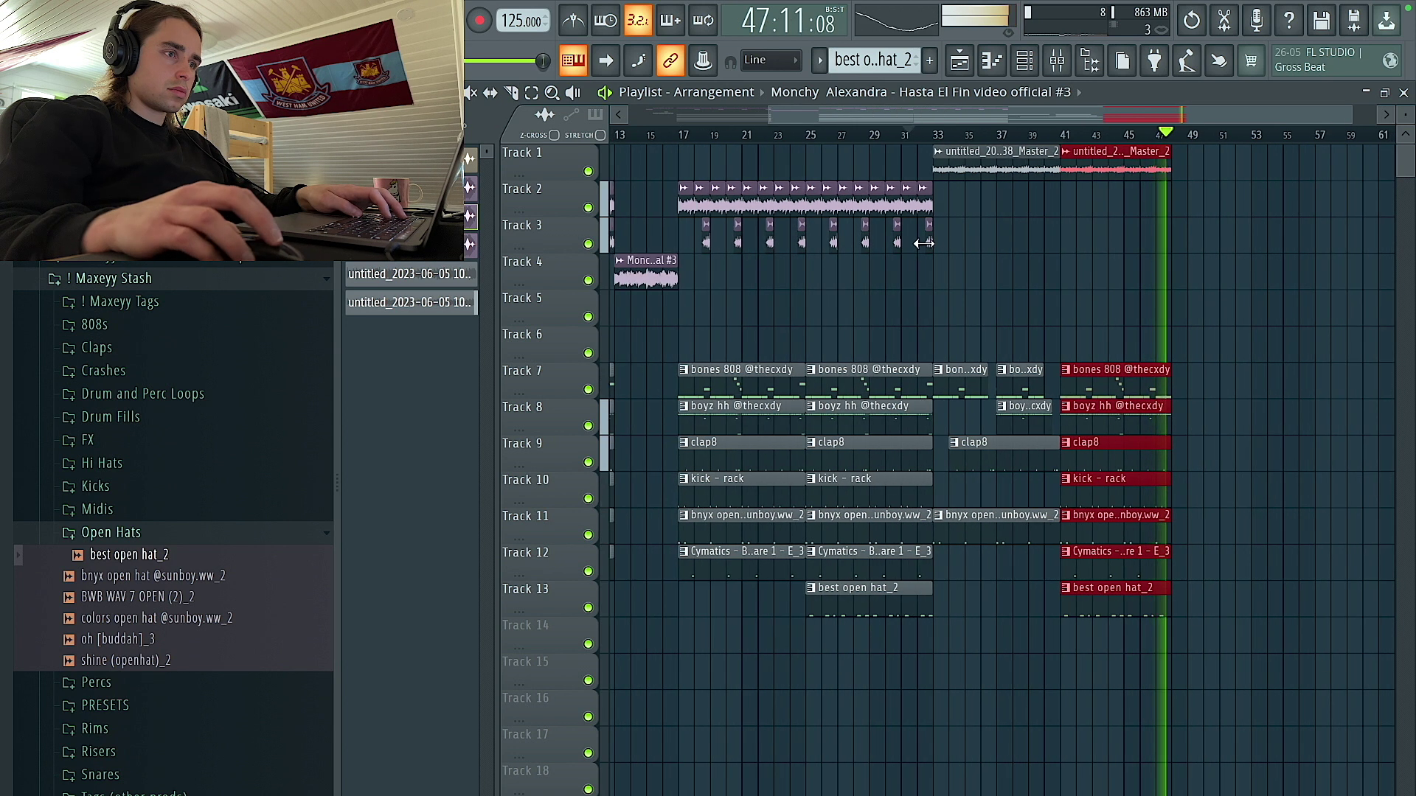
# Place a "Hasta El Fin" slice on Track 3 just before bar 49 and duplicate the section from bar 17 to start at bar 49.
pyautogui.scroll(3, 1191, 303)
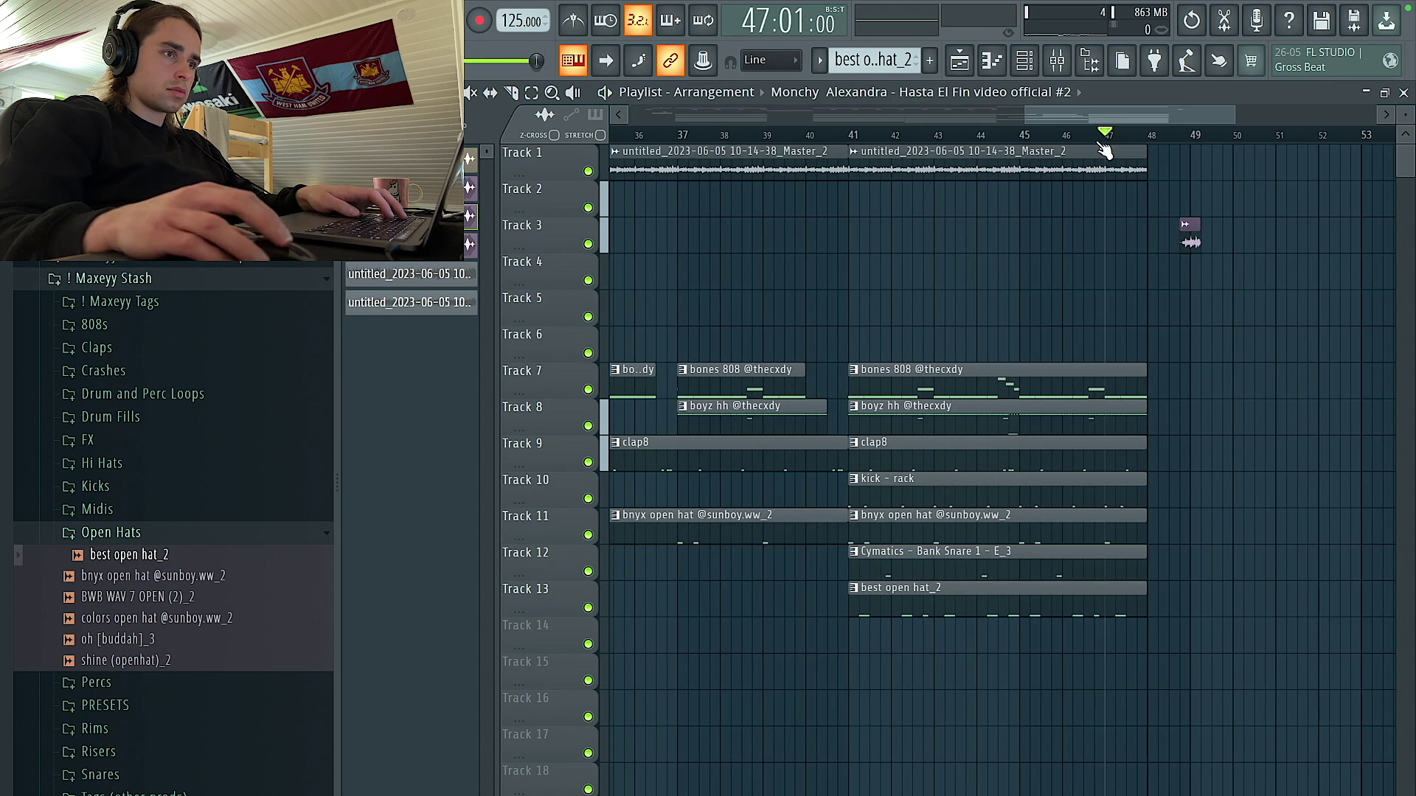
pyautogui.scroll(-4, 1211, 292)
pyautogui.moveTo(1312, 725); pyautogui.dragTo(817, 159)
pyautogui.hotkey('ctrl', 'b')
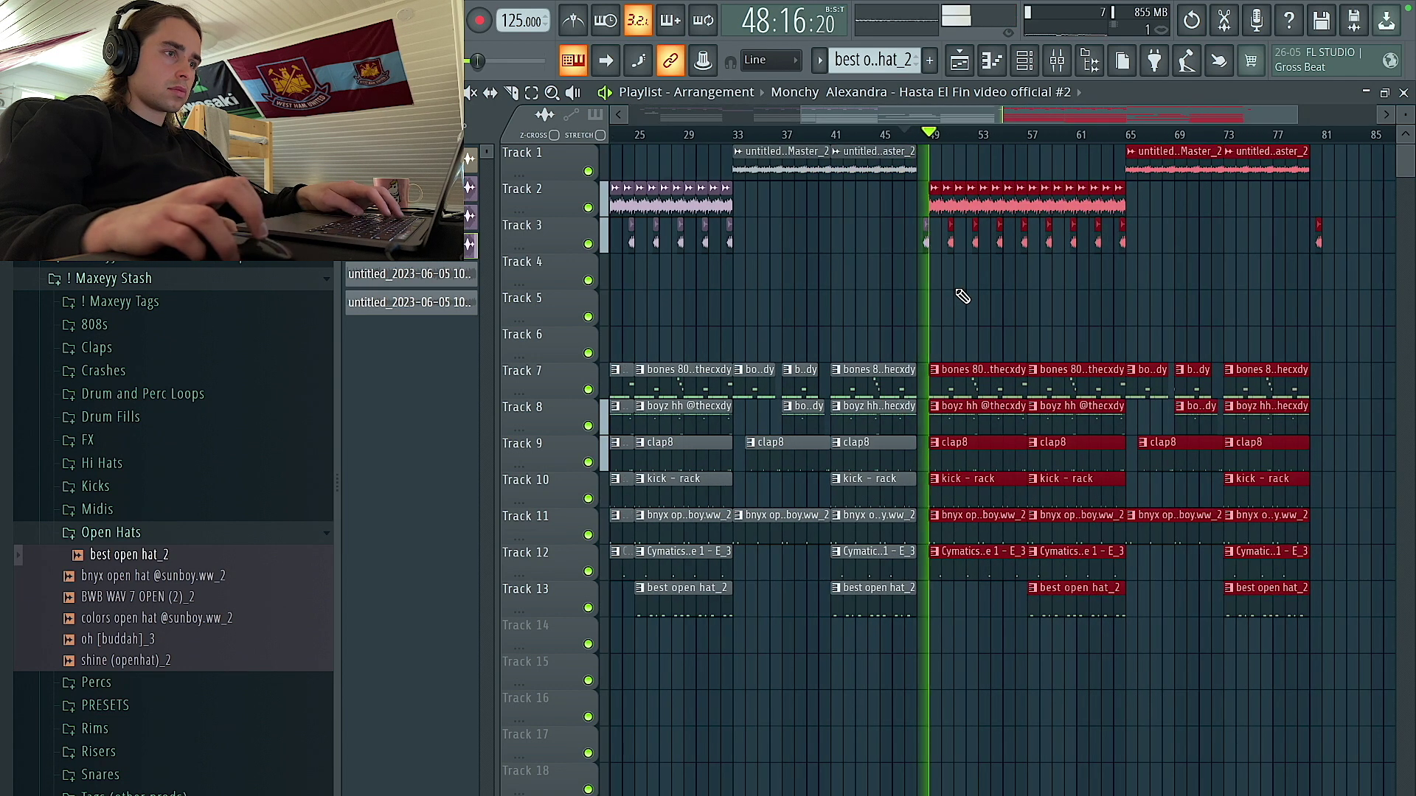
# Copy the duplicated section again so that the new copy starts at bar 81.
pyautogui.scroll(3, 971, 307)
pyautogui.scroll(-5, 1021, 307)
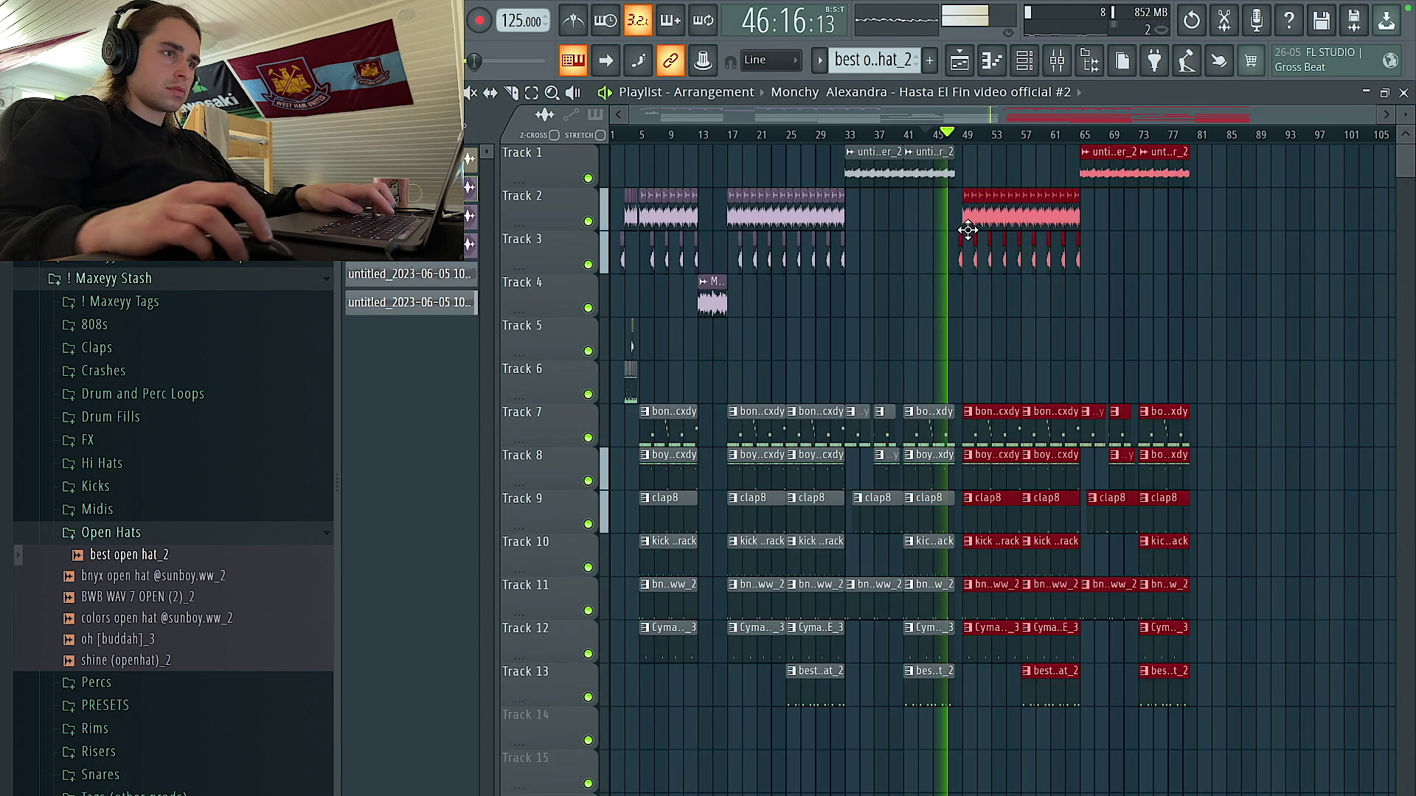
pyautogui.keyDown('shift'); pyautogui.moveTo(972, 213); pyautogui.dragTo(1216, 218); pyautogui.keyUp('shift')
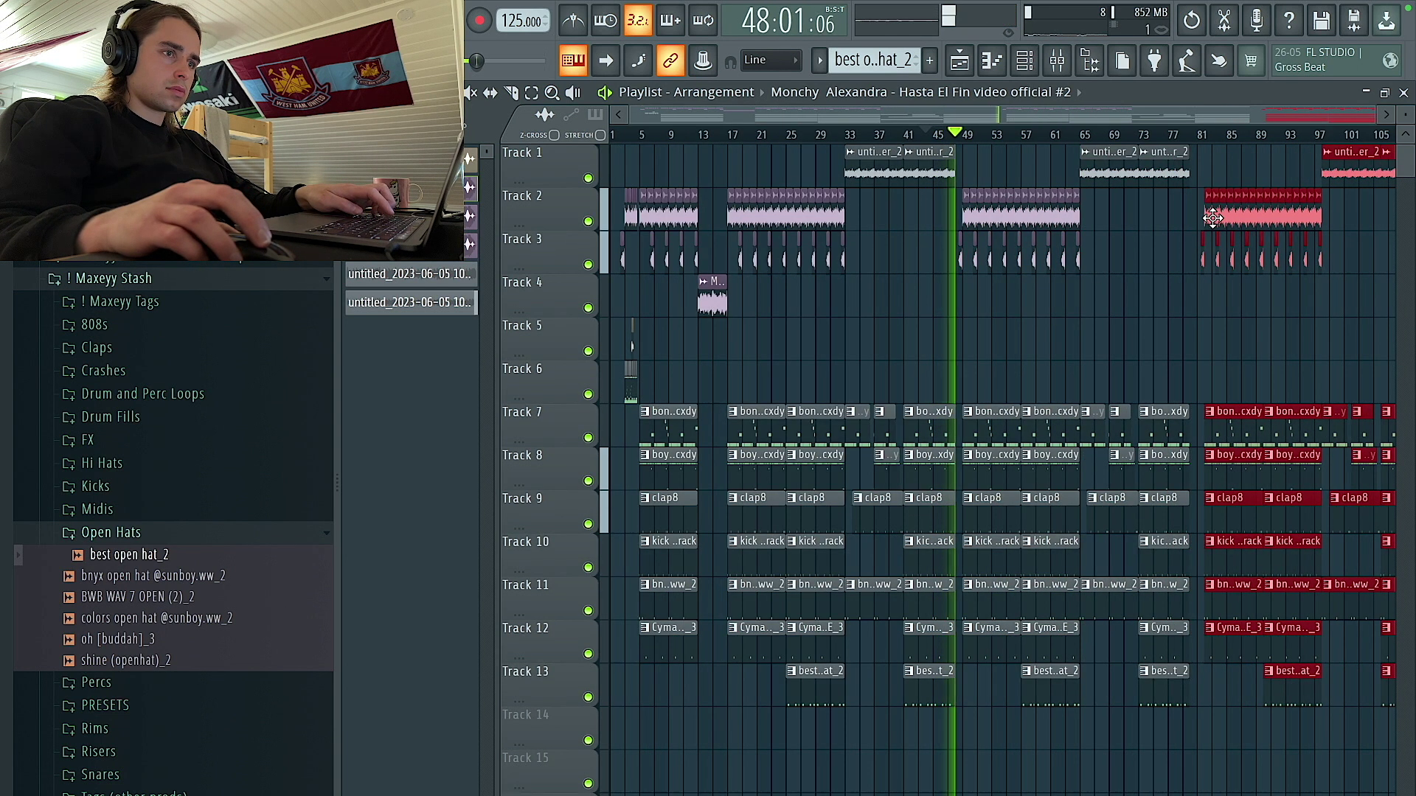
pyautogui.scroll(6, 1210, 221)
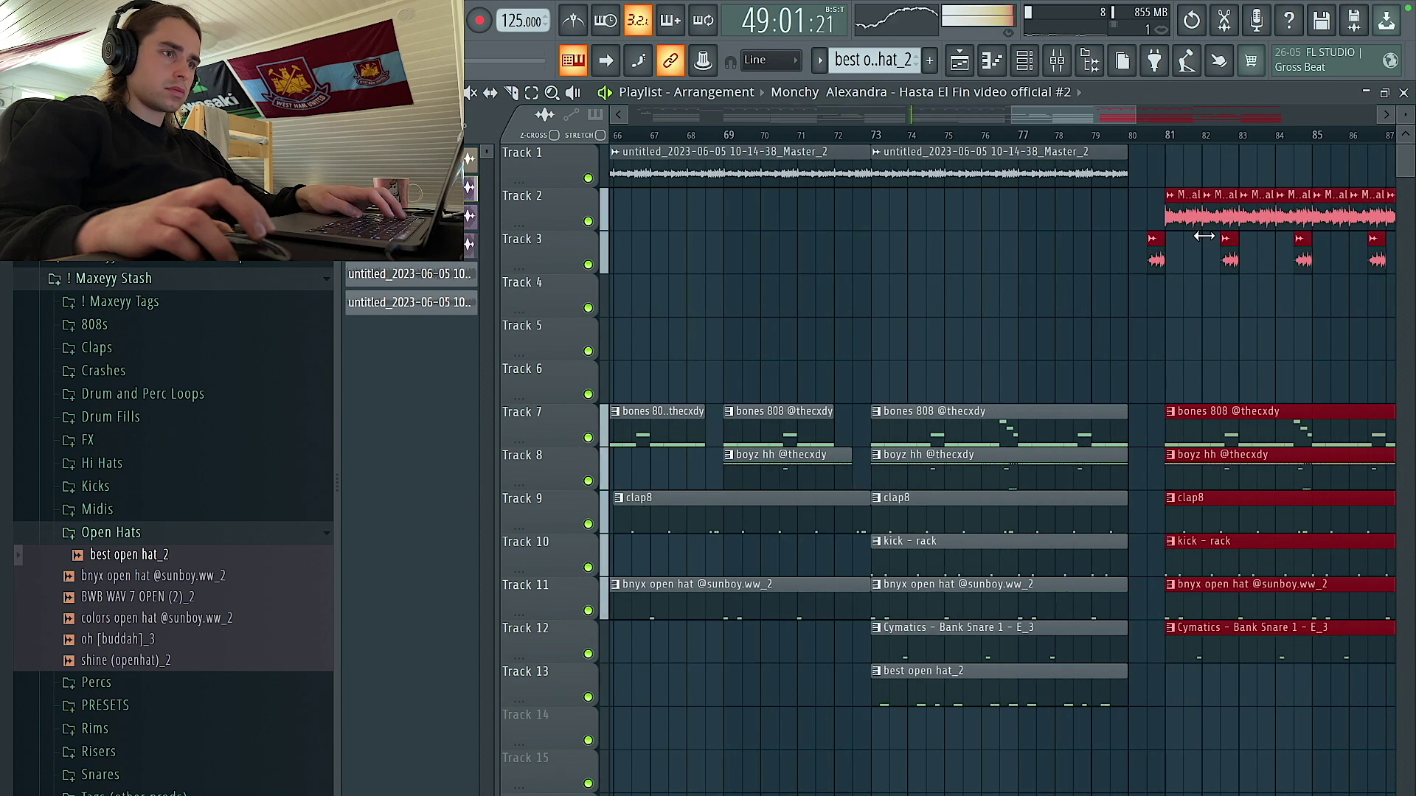
# Delete the drum and 808 clips after bar 97, keeping only the rendered sample clips there.
pyautogui.scroll(-6, 1159, 255)
pyautogui.keyDown('ctrl'); pyautogui.moveTo(1328, 704); pyautogui.dragTo(1215, 415); pyautogui.keyUp('ctrl')
pyautogui.scroll(4, 1215, 409)
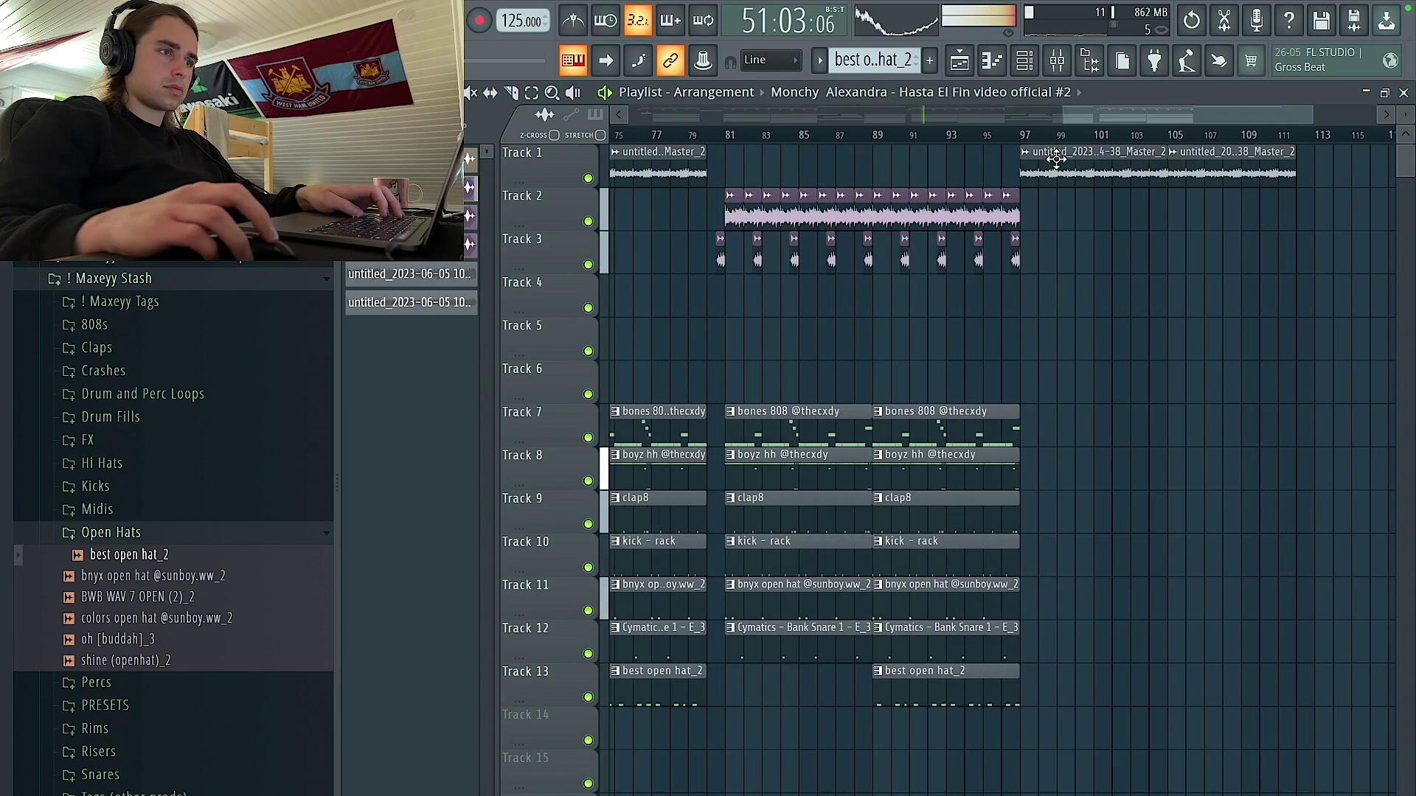
# Make the rendered sample clip at bar 97 unique and delete the copy that follows it.
pyautogui.rightClick(1024, 164)
pyautogui.click(1069, 303)
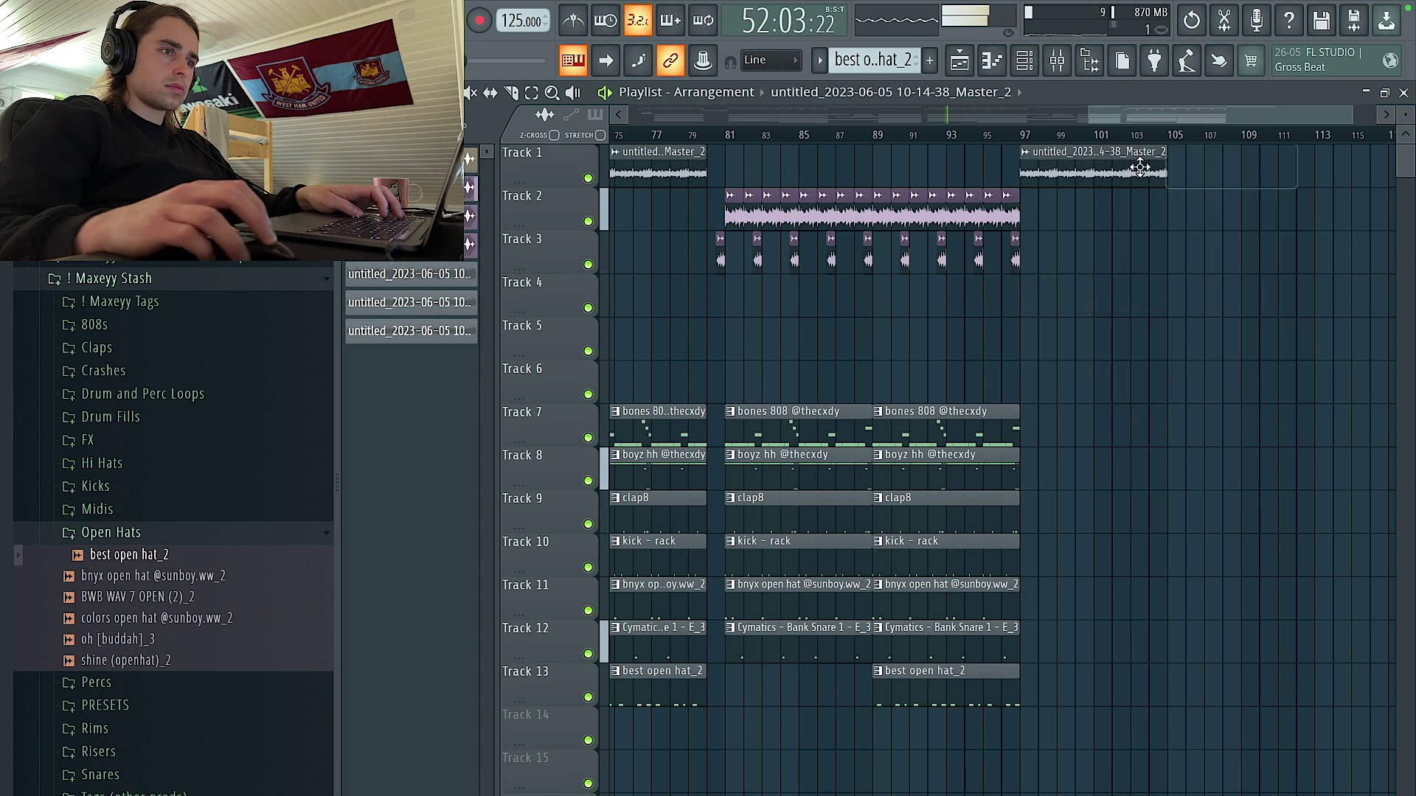
pyautogui.click(719, 414)
pyautogui.press('Escape')
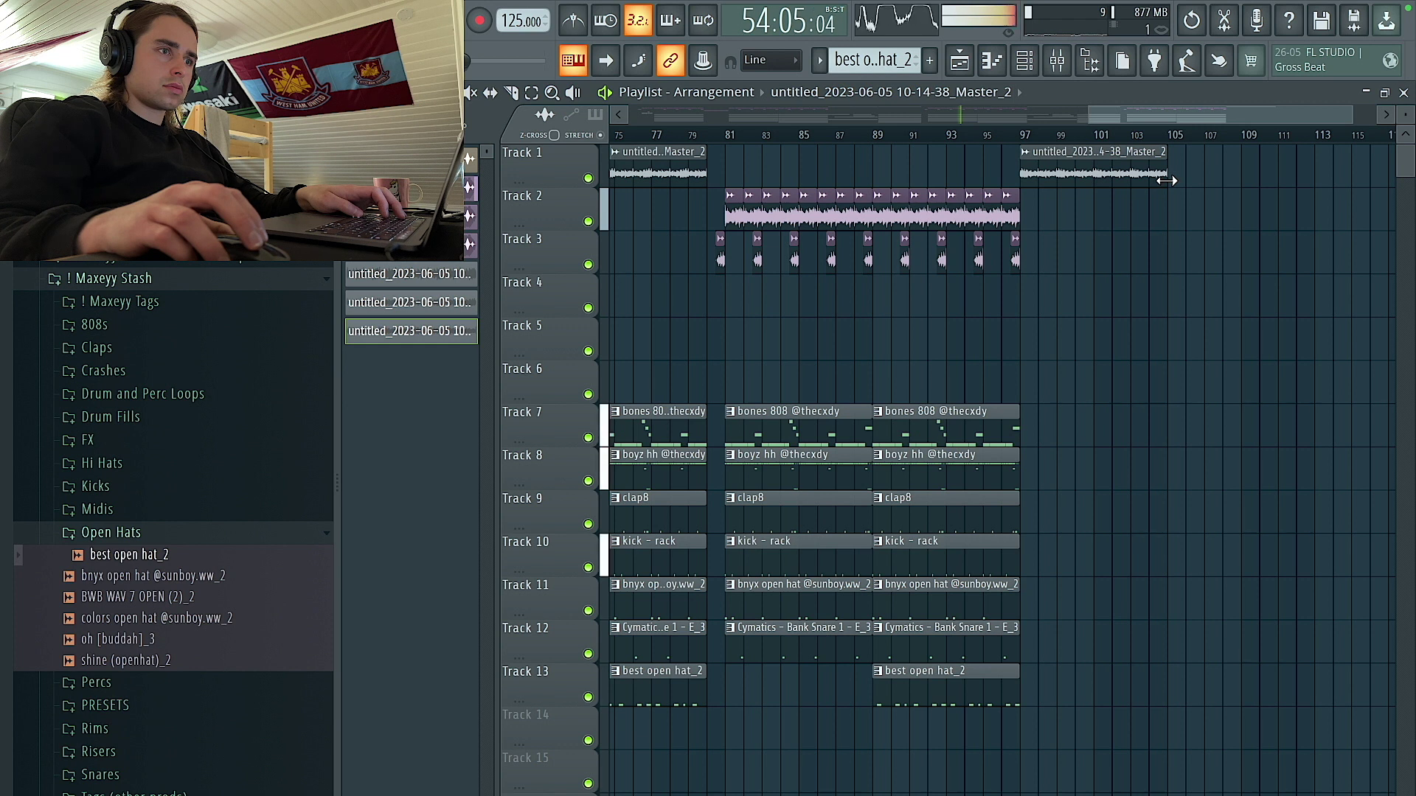
# Stretch the unique rendered clip to end at about bar 108 and change the time-stretching mode in its channel settings.
pyautogui.doubleClick(1199, 178)
pyautogui.click(870, 280)
pyautogui.click(918, 372)
pyautogui.press('Escape')
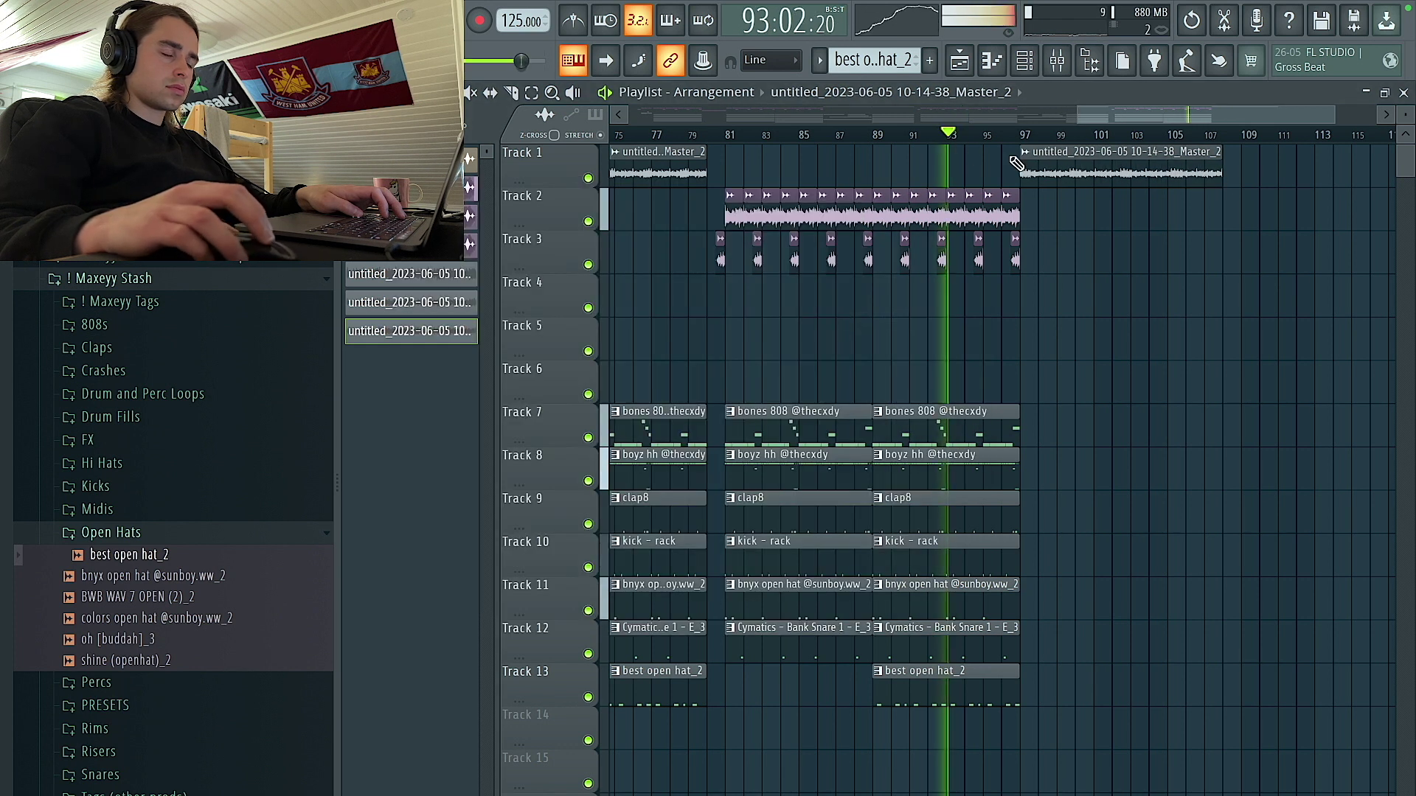
# End the last section's sample, 808, kick and best open hat_2 clips at bar 96, and add a Master volume fade-out over bars 97 to 105.
pyautogui.scroll(-5, 1170, 294)
pyautogui.scroll(6, 1282, 511)
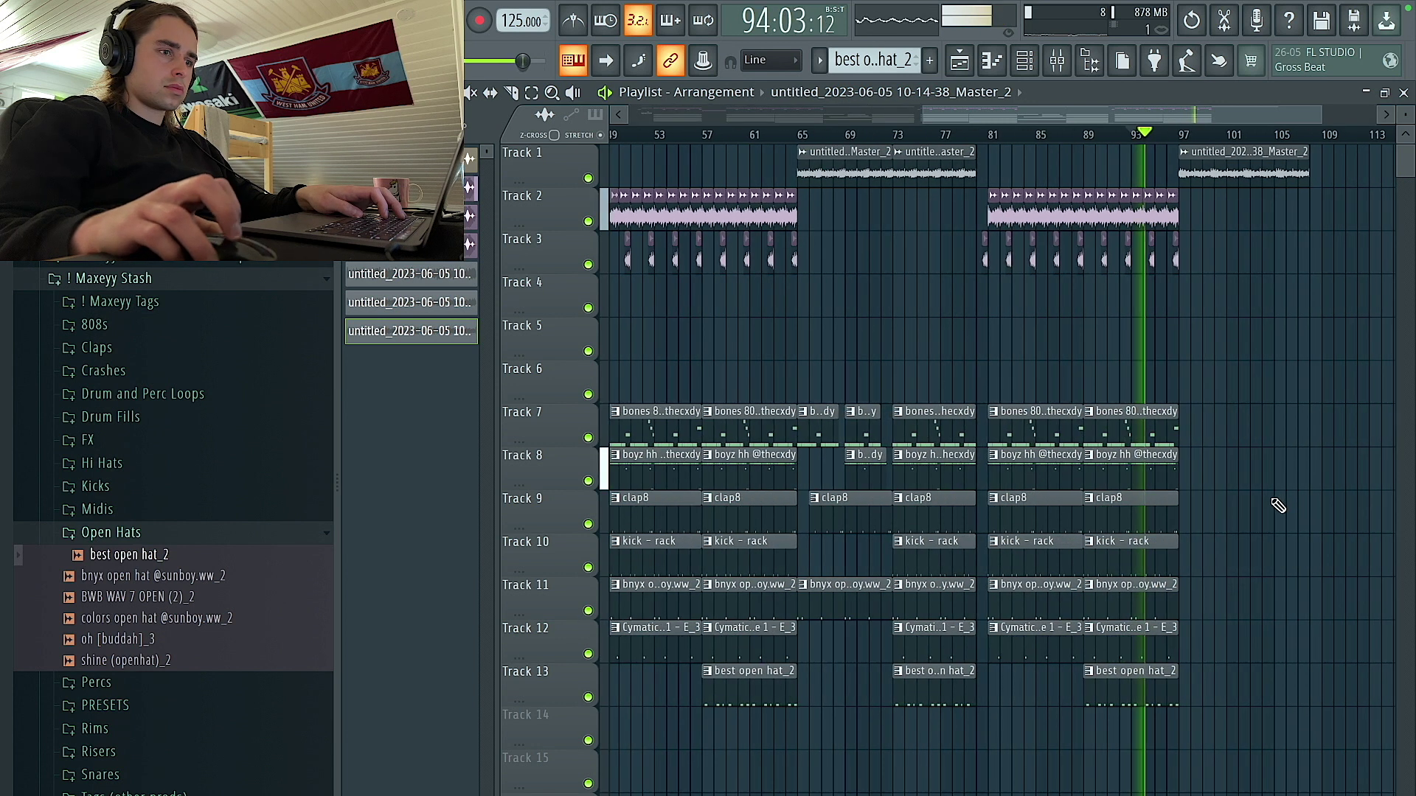
pyautogui.scroll(-3, 1284, 417)
pyautogui.scroll(-1, 1249, 383)
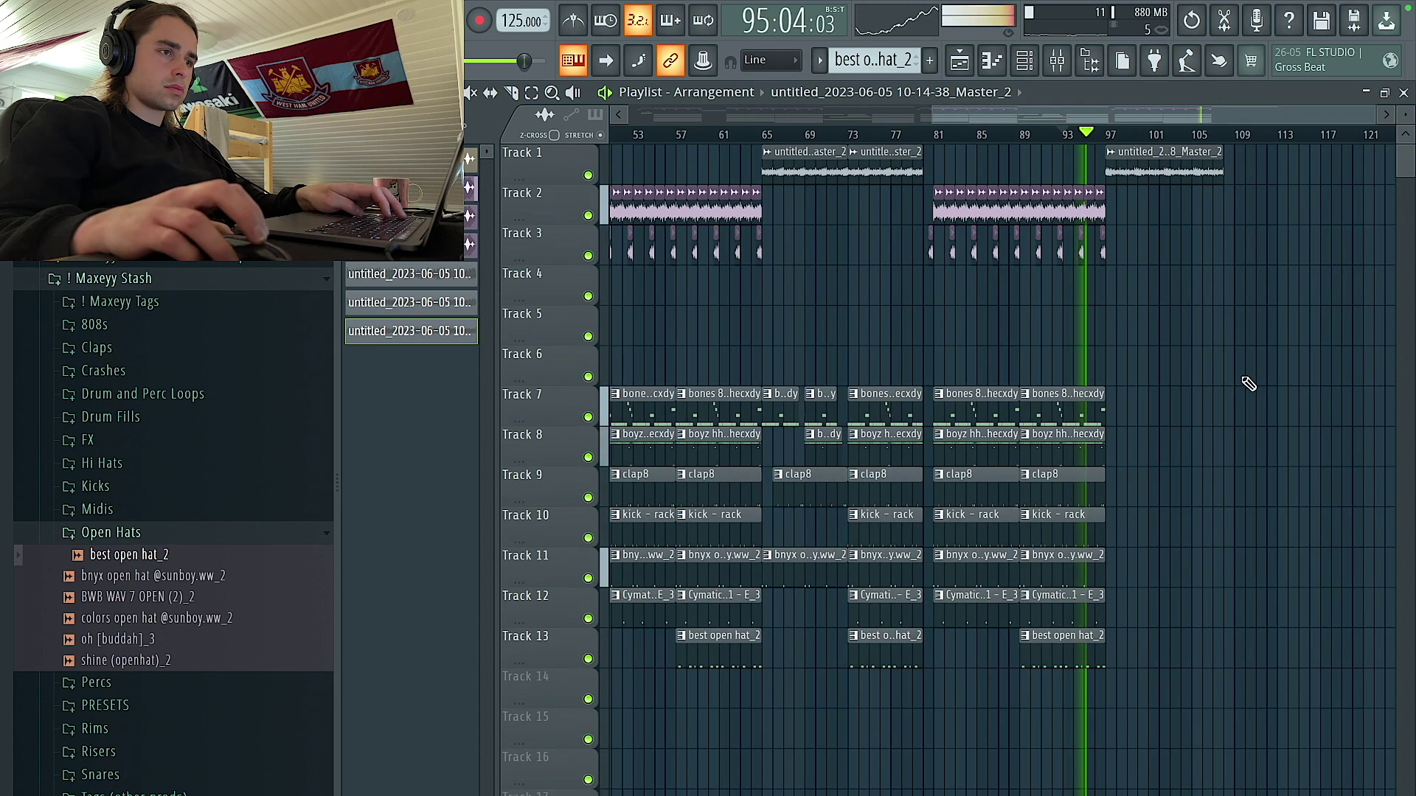
pyautogui.scroll(-3, 1179, 377)
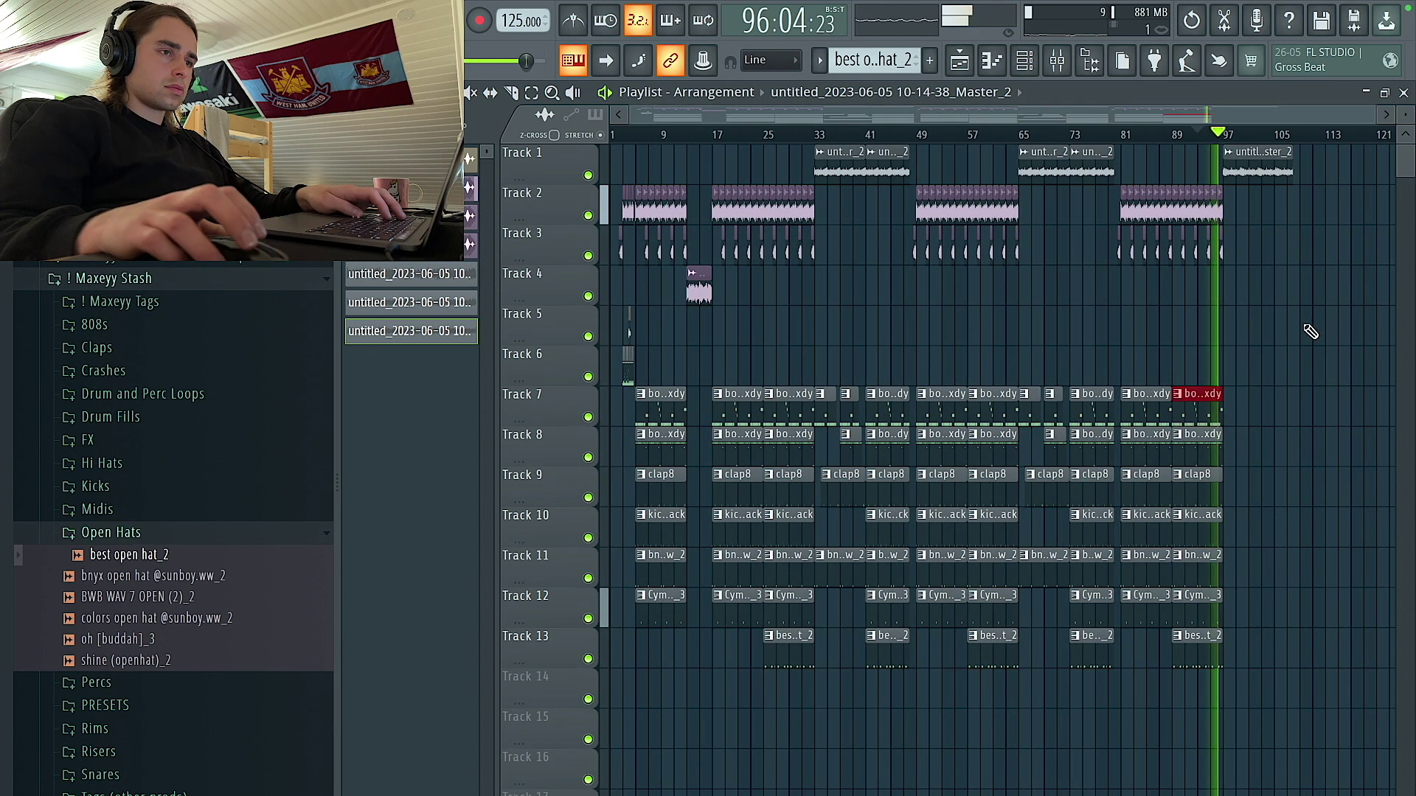
pyautogui.scroll(-1, 1310, 332)
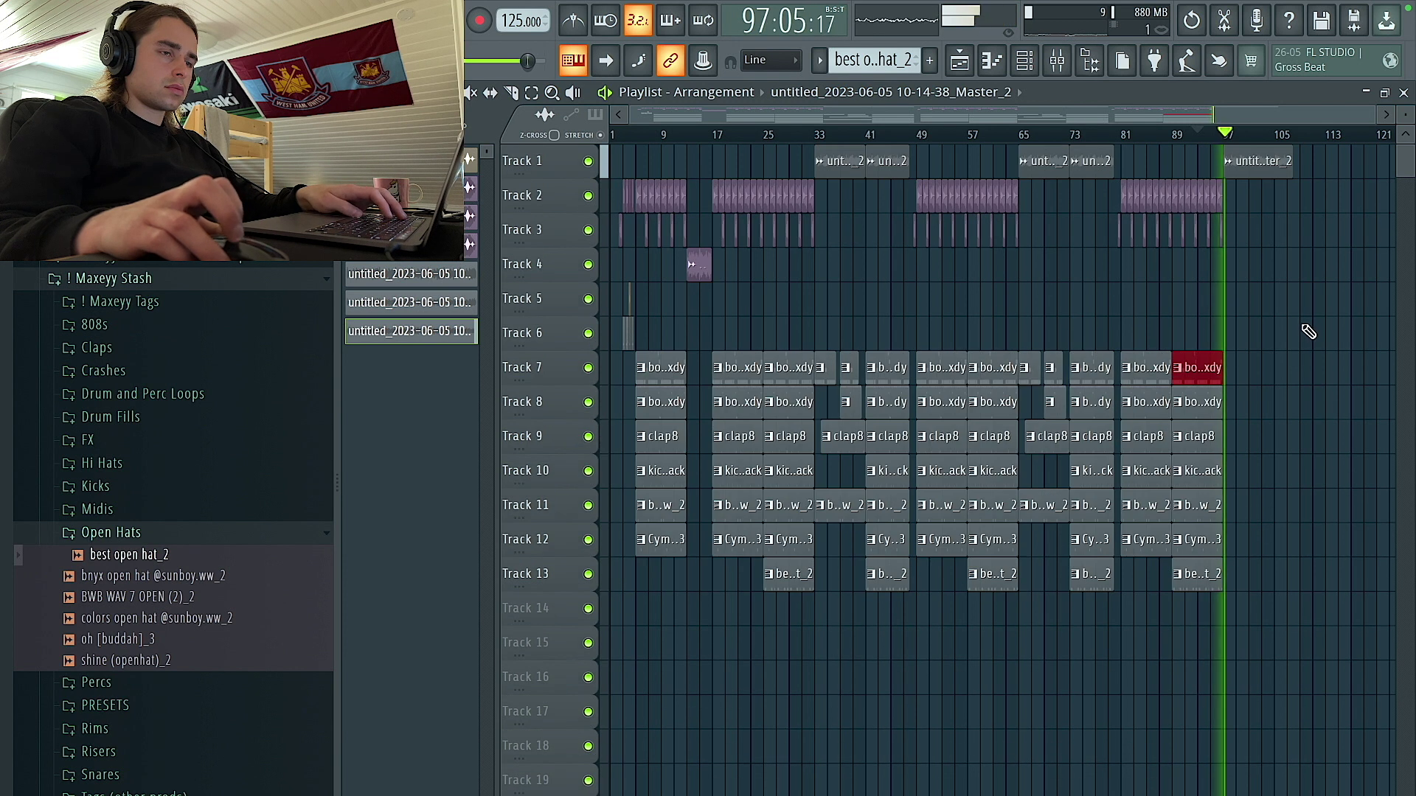
pyautogui.scroll(4, 1302, 328)
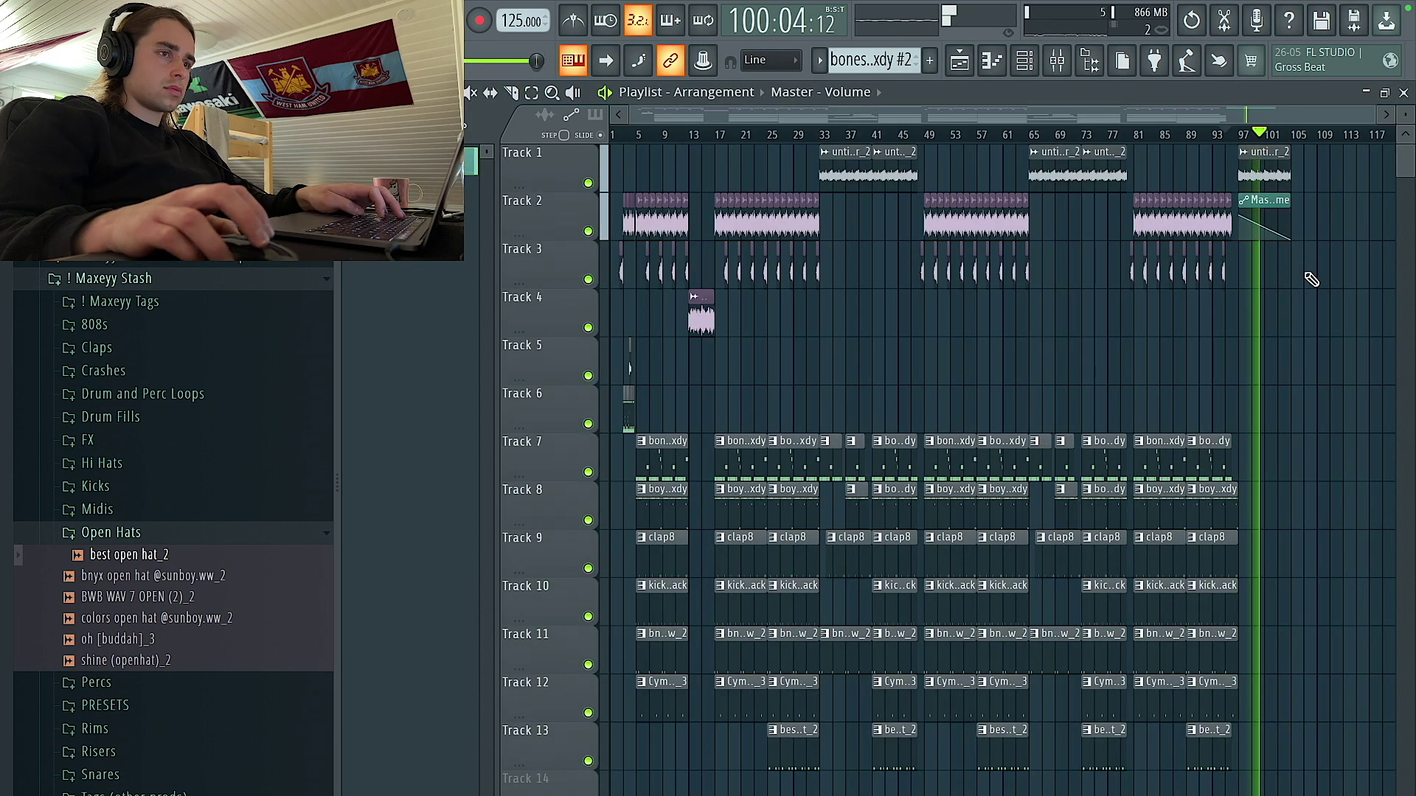
pyautogui.scroll(4, 1275, 365)
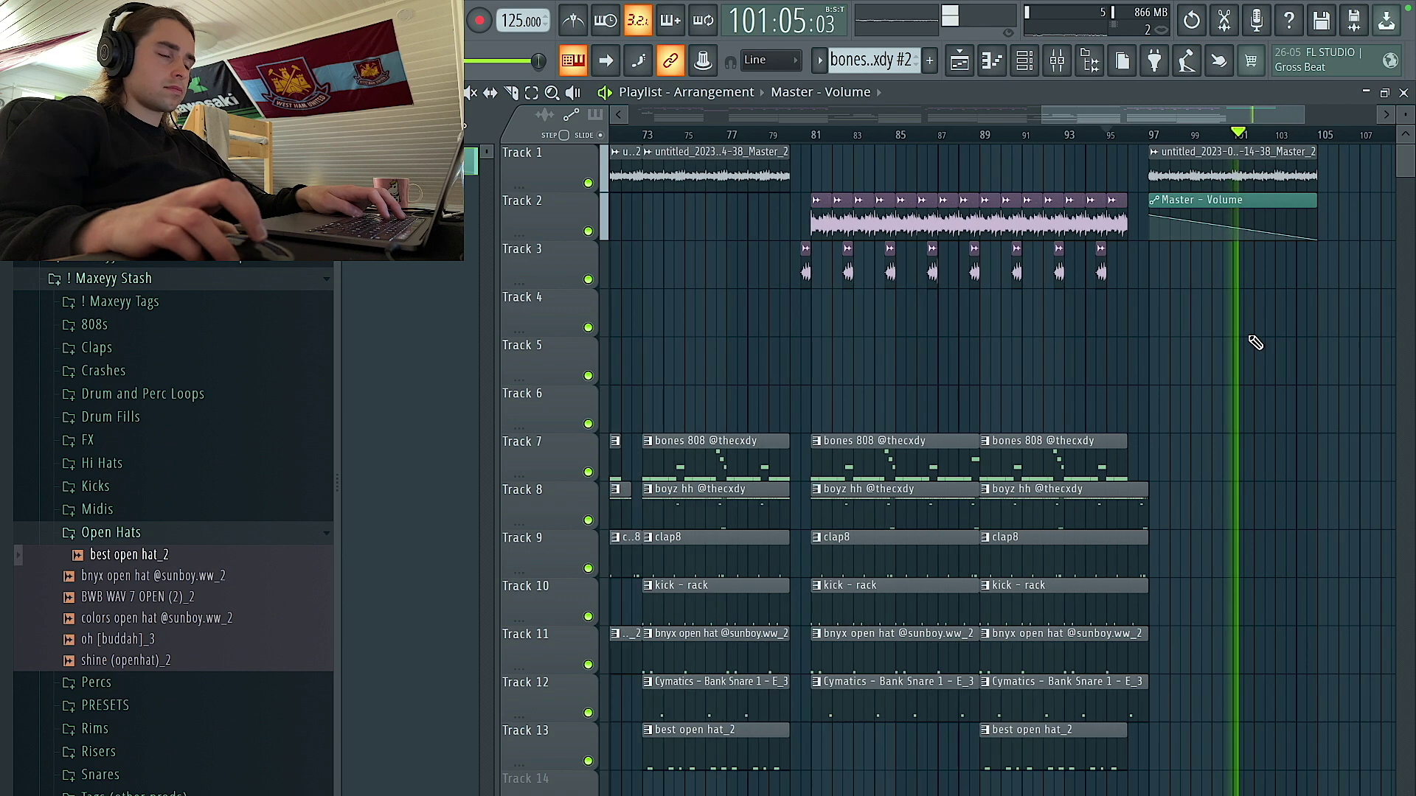